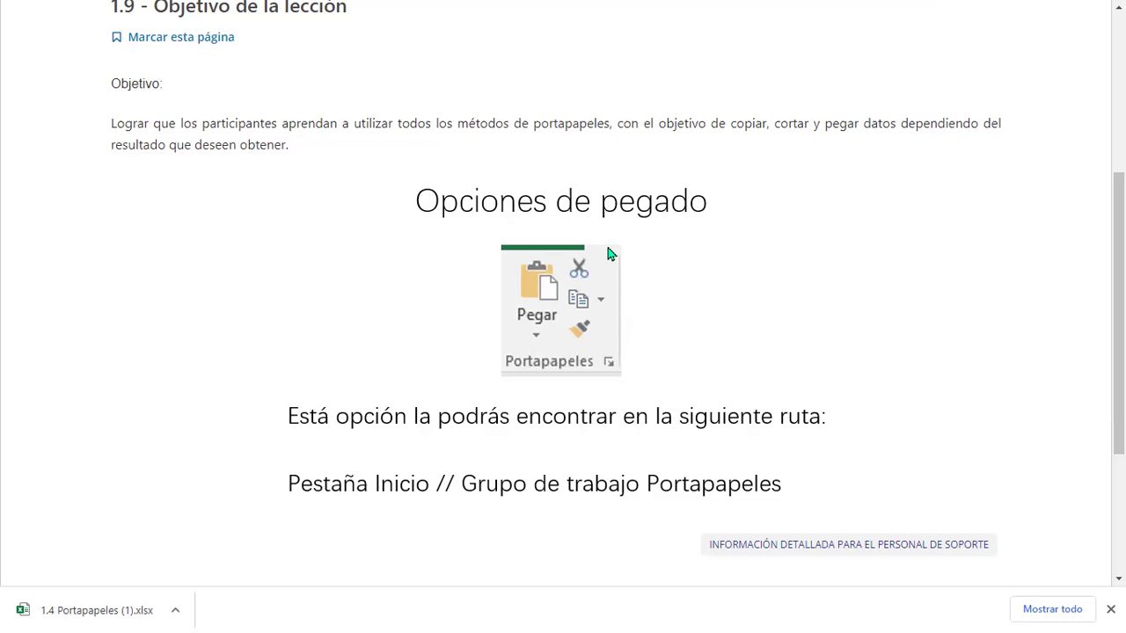
# - Go from the lesson objective page to lesson 1.10 - Portapapeles and play its video
pyautogui.scroll(-1, 731, 311)
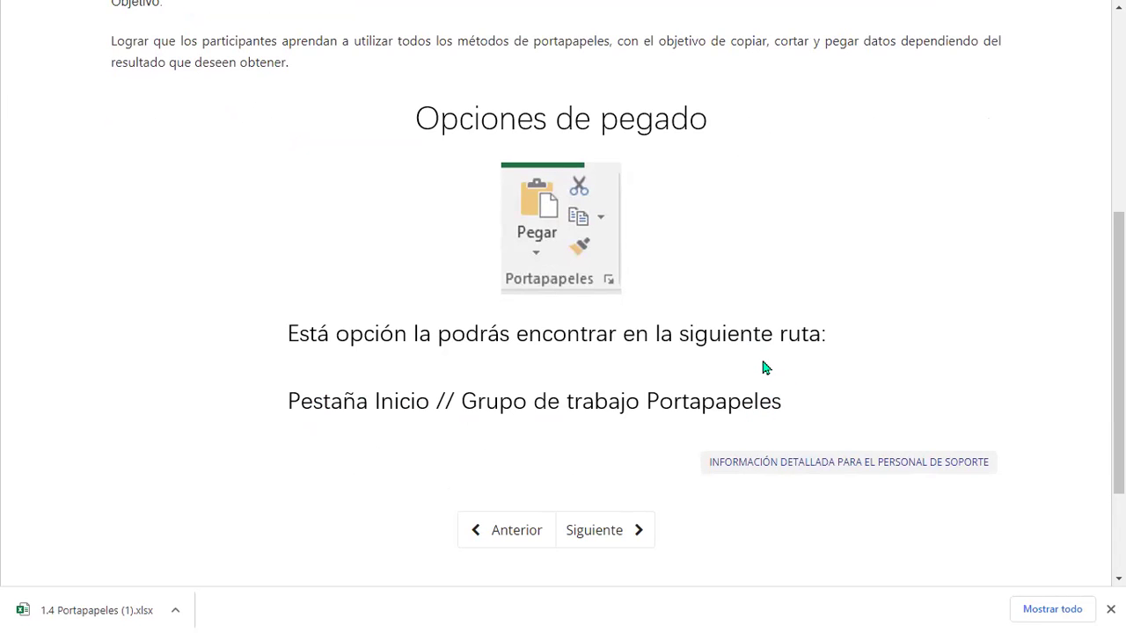
pyautogui.scroll(-3, 760, 361)
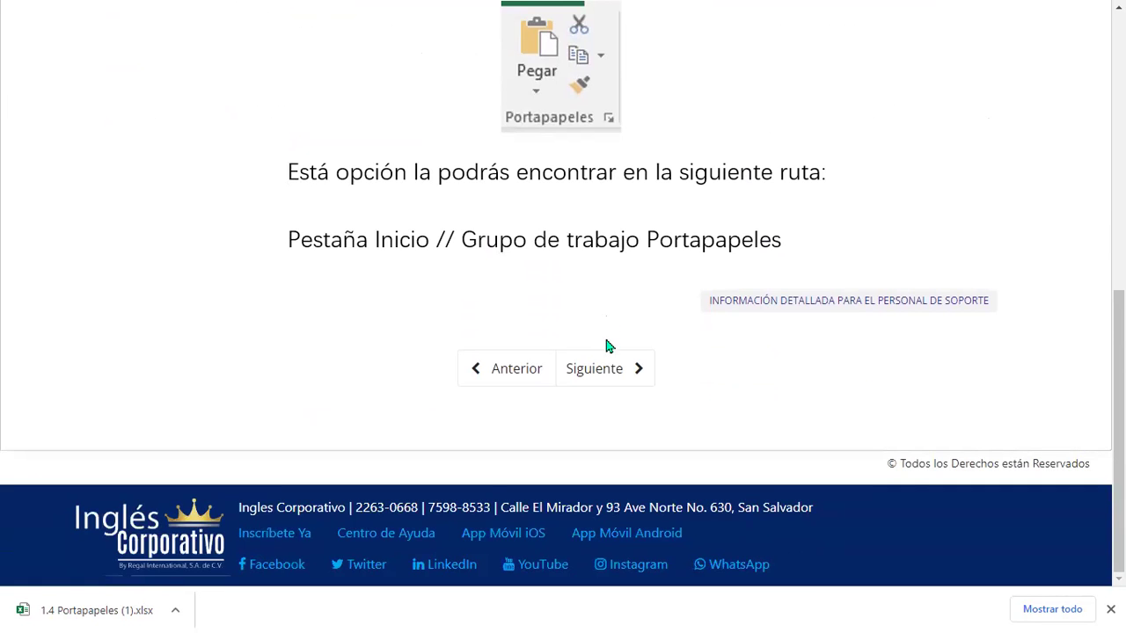
pyautogui.click(607, 375)
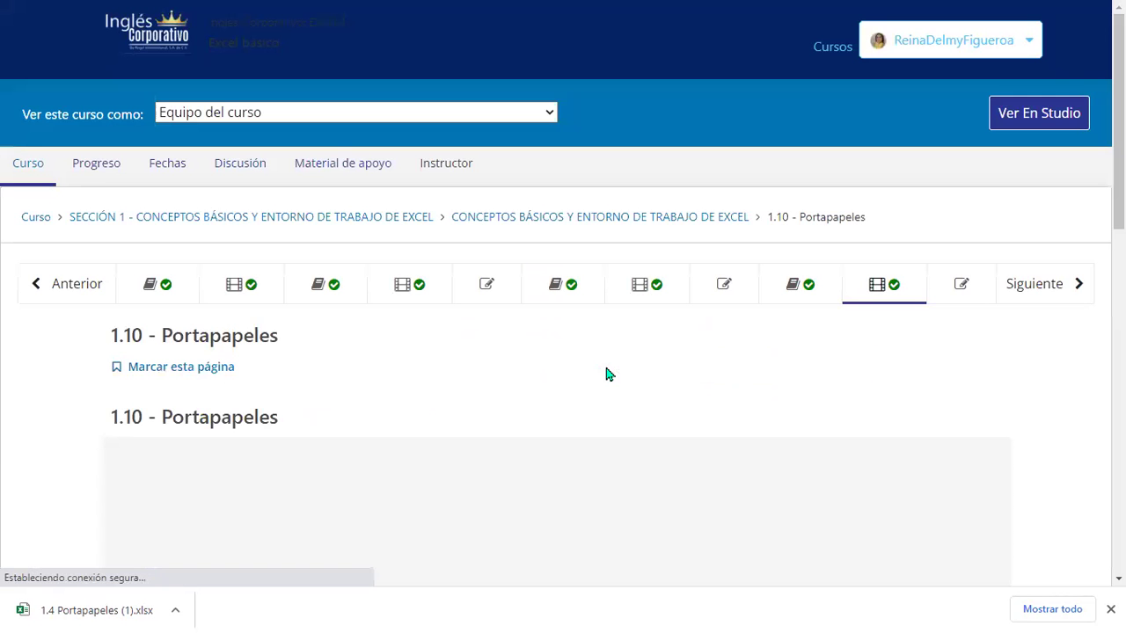
pyautogui.scroll(-2, 607, 375)
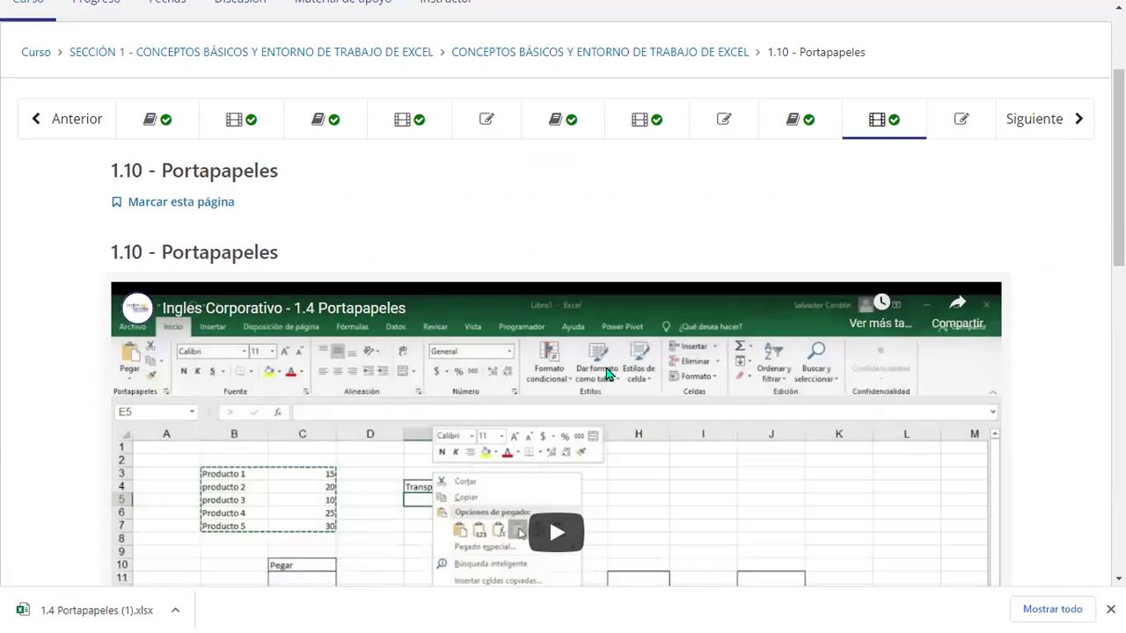
pyautogui.scroll(-3, 643, 341)
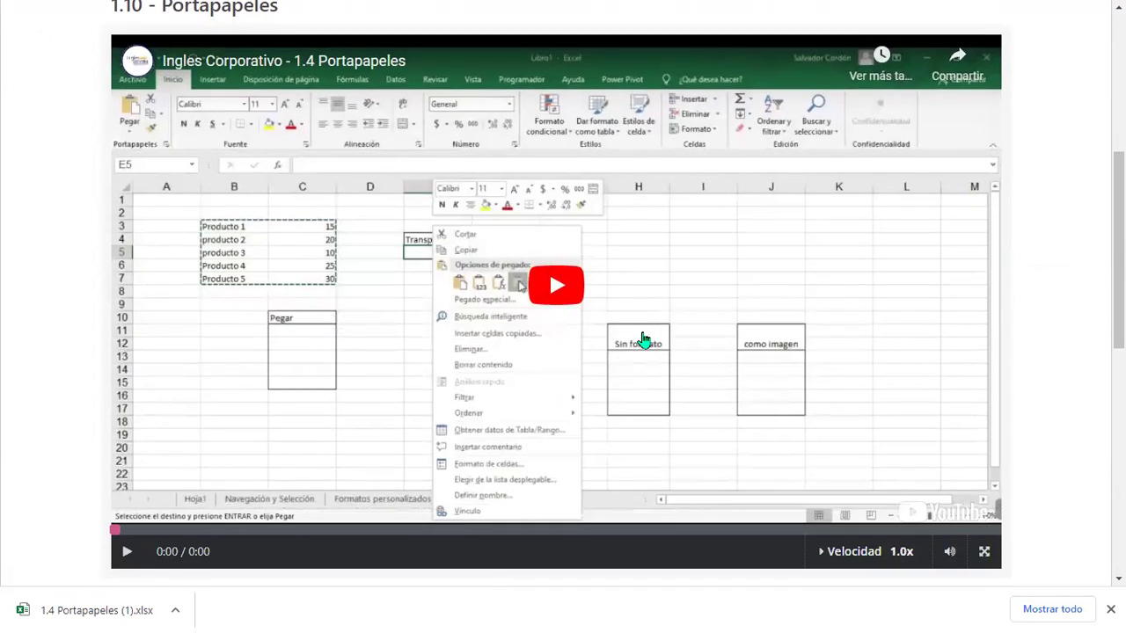
pyautogui.click(576, 290)
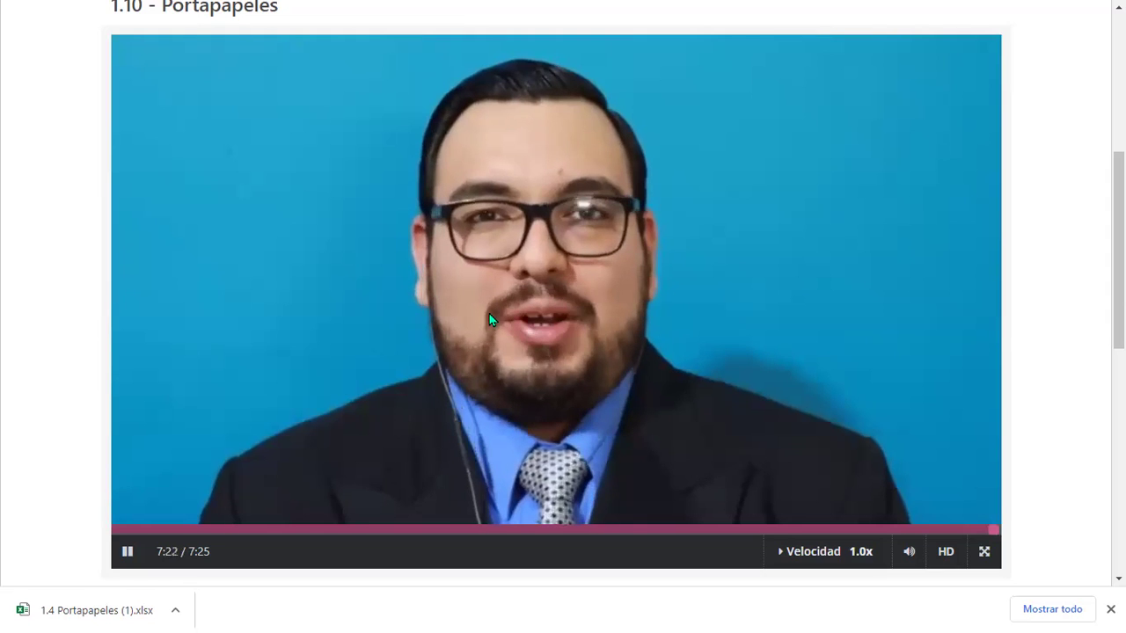
pyautogui.scroll(-1, 614, 328)
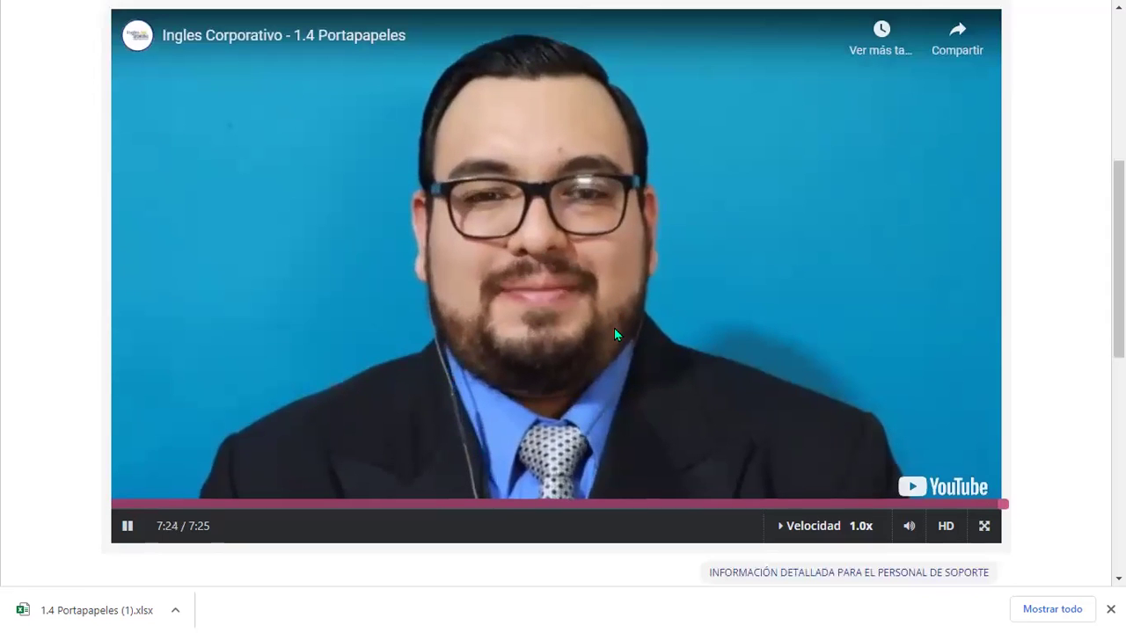
pyautogui.scroll(-3, 609, 327)
pyautogui.scroll(-1, 139, 334)
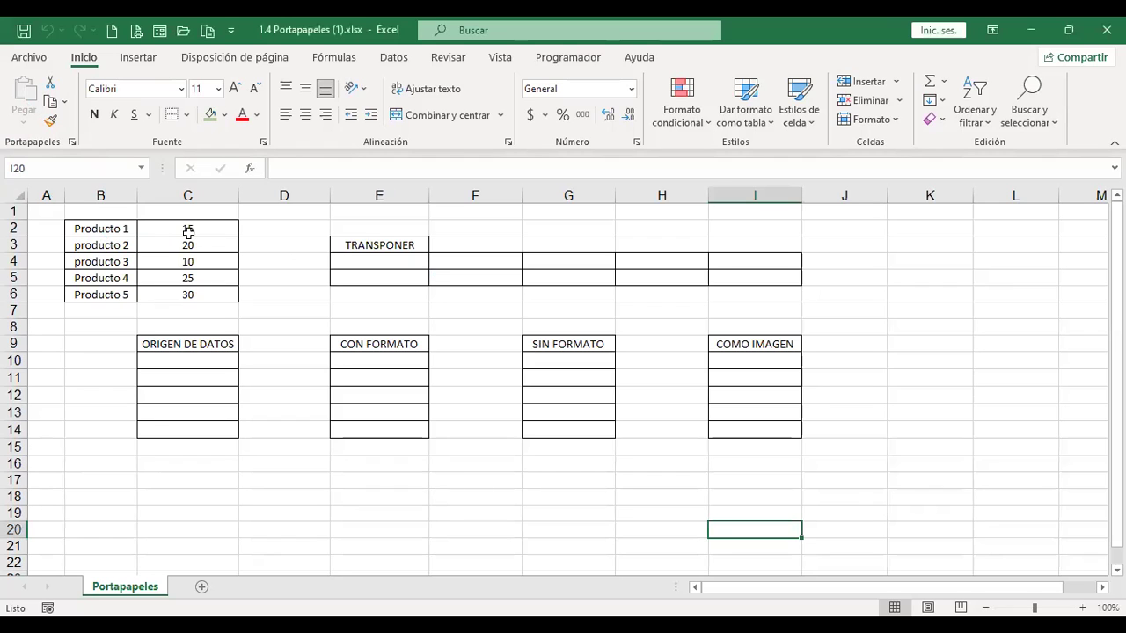
# - Copy the product table B2:C6 and select cell E4 under TRANSPONER as the destination
pyautogui.moveTo(107, 227); pyautogui.dragTo(194, 299)
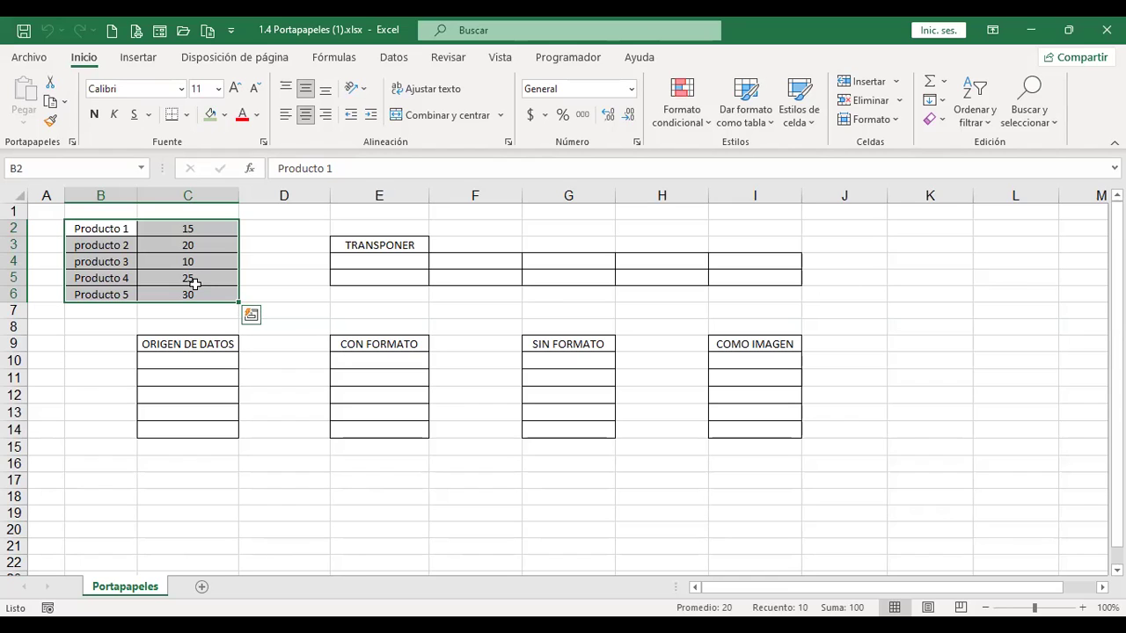
pyautogui.hotkey('ctrl', 'c')
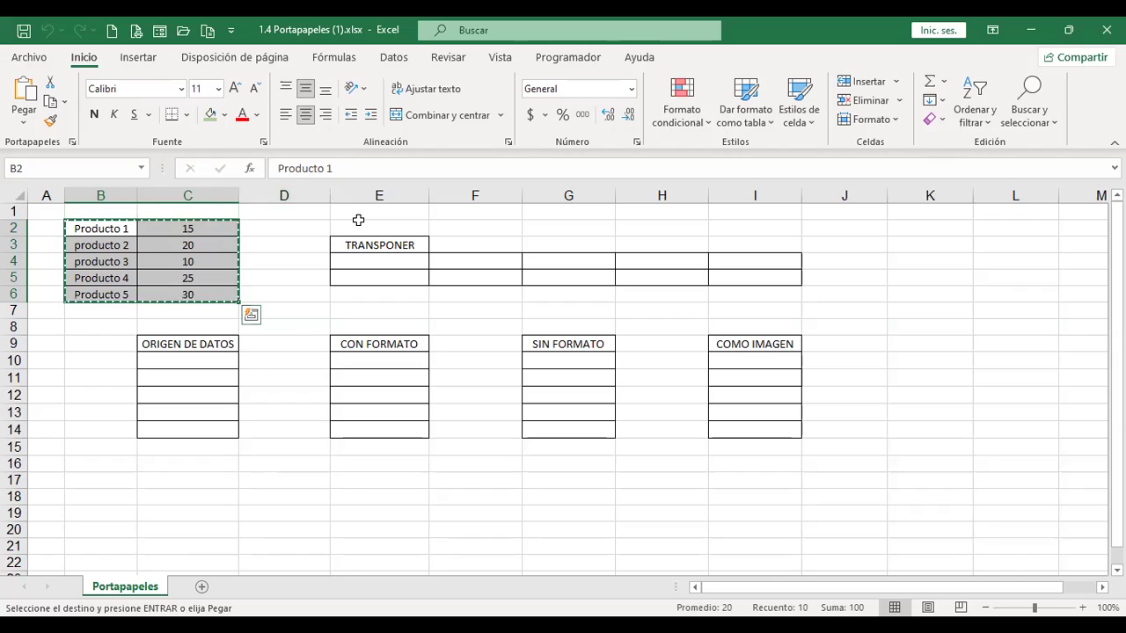
pyautogui.click(374, 259)
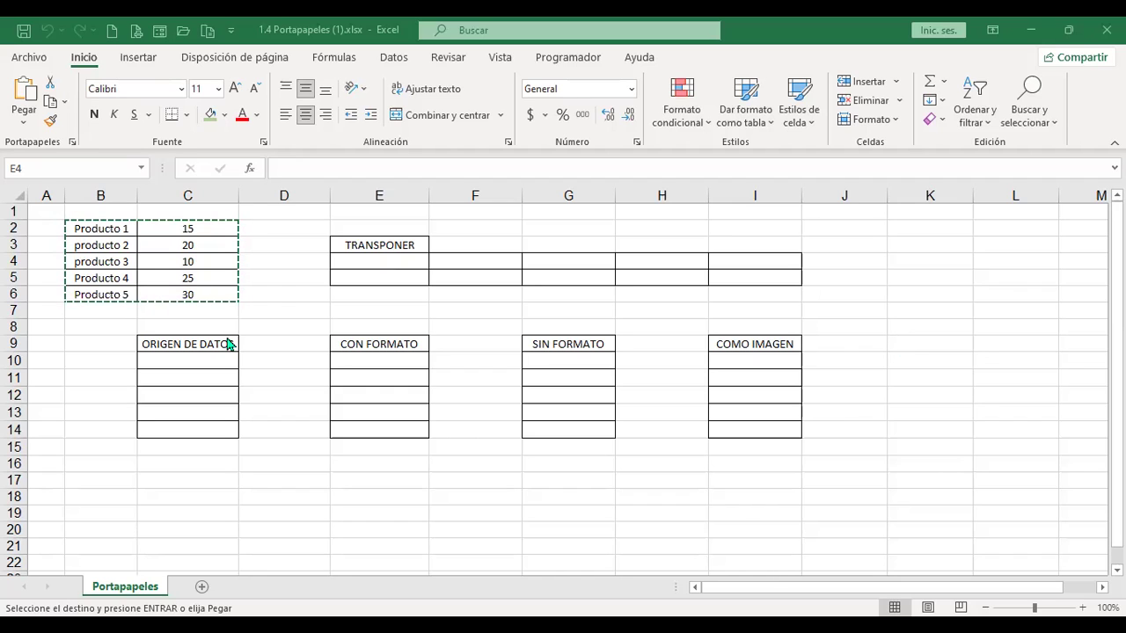
pyautogui.click(395, 266)
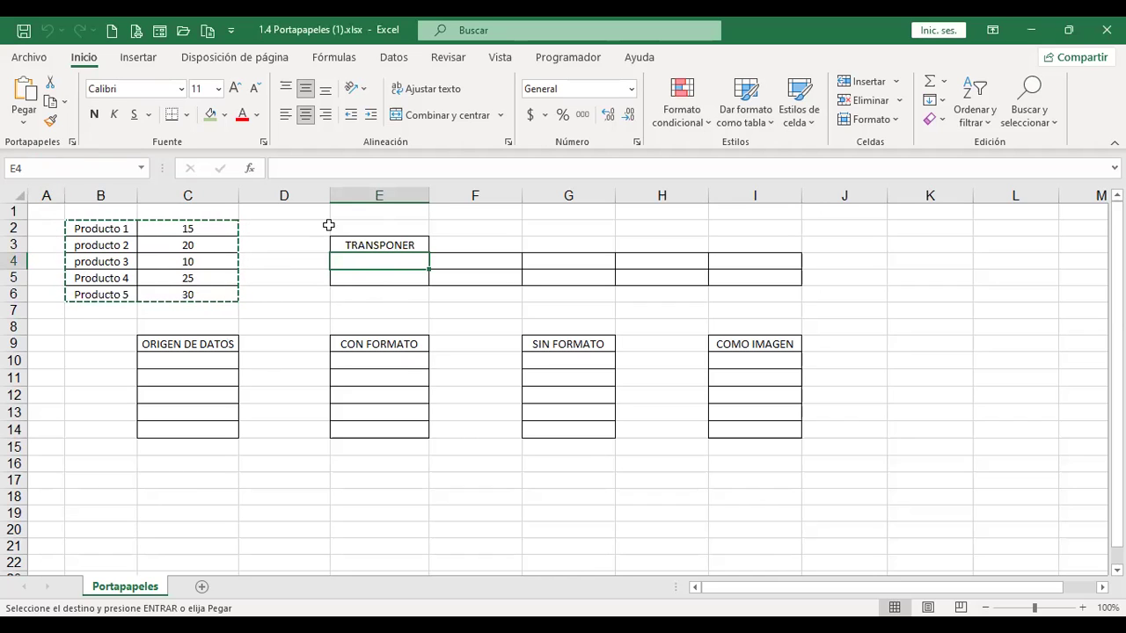
# - Examine the paste options and the Pegado especial dialog for cell E4, closing them without pasting
pyautogui.click(23, 131)
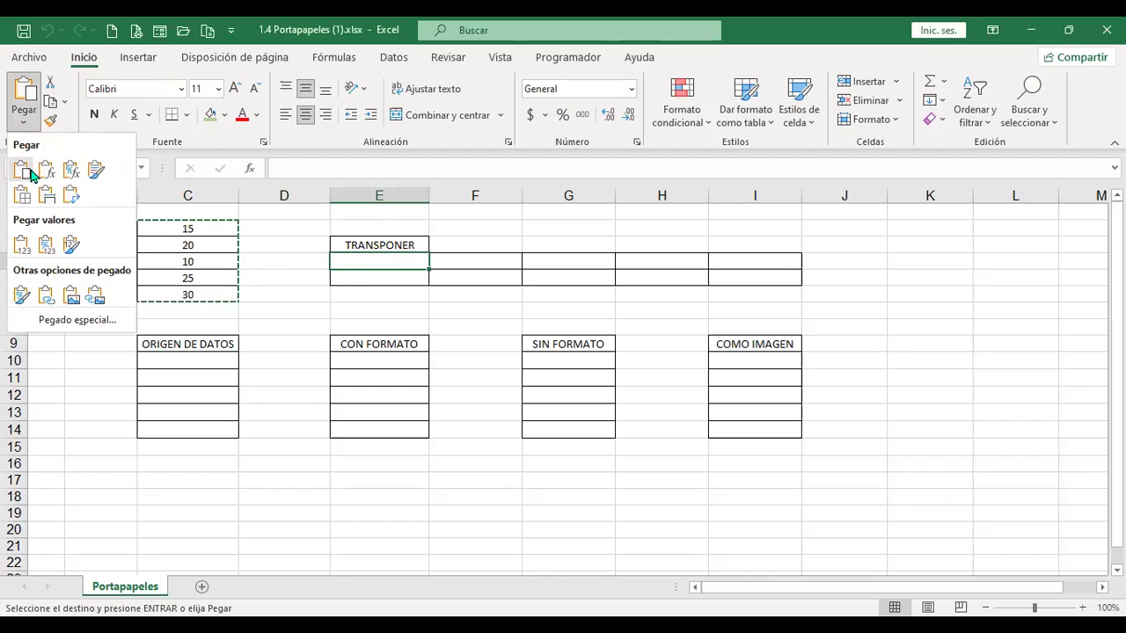
pyautogui.rightClick(378, 265)
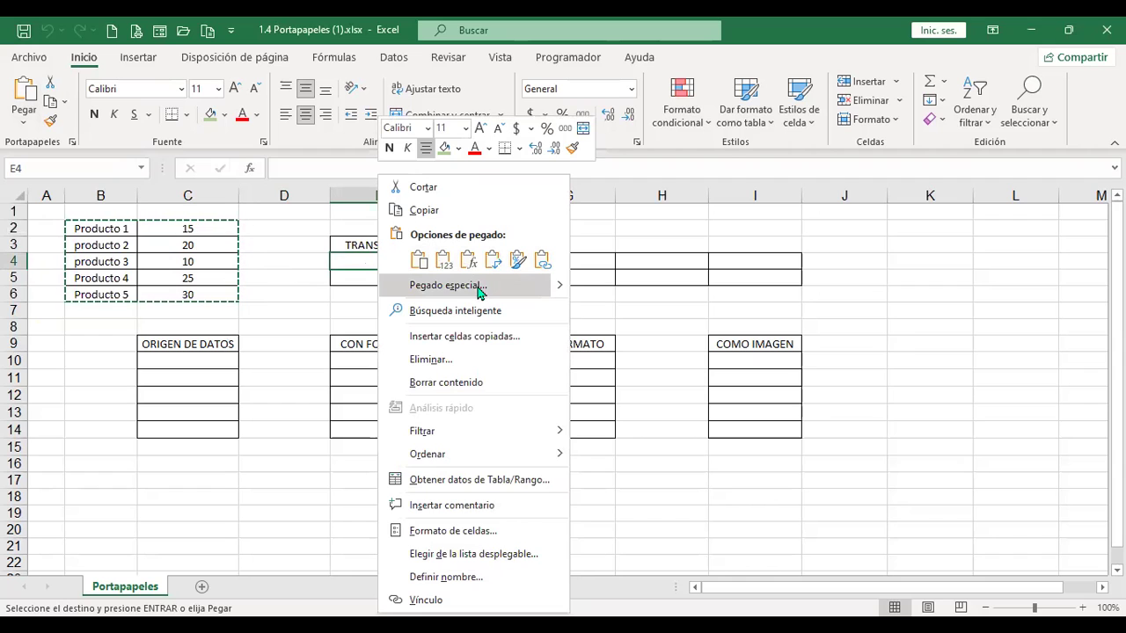
pyautogui.click(480, 286)
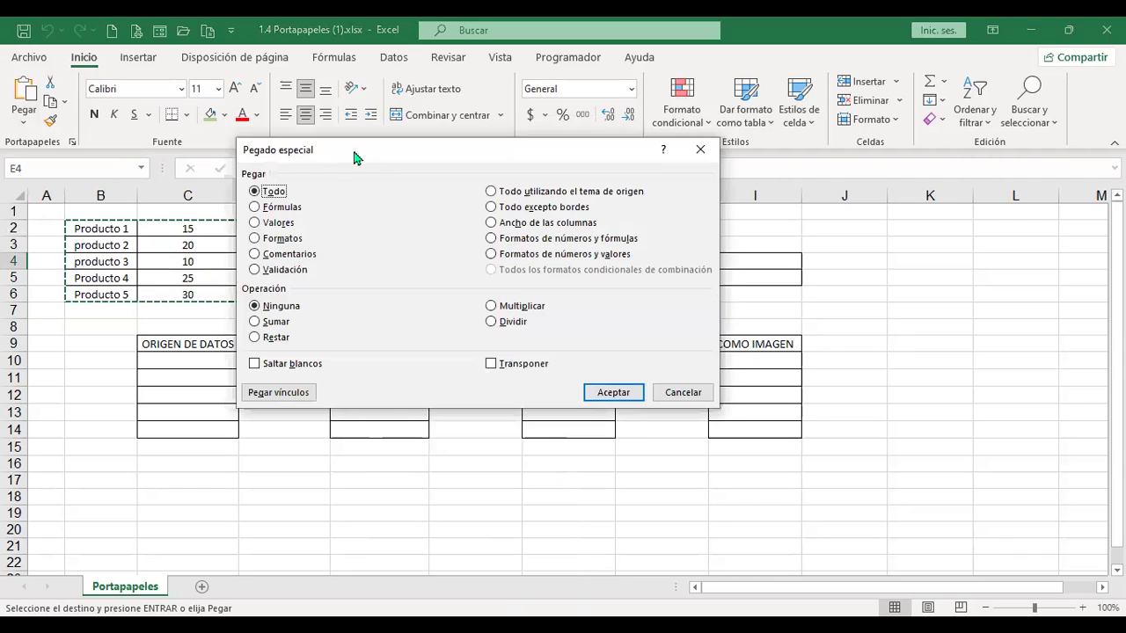
pyautogui.click(669, 396)
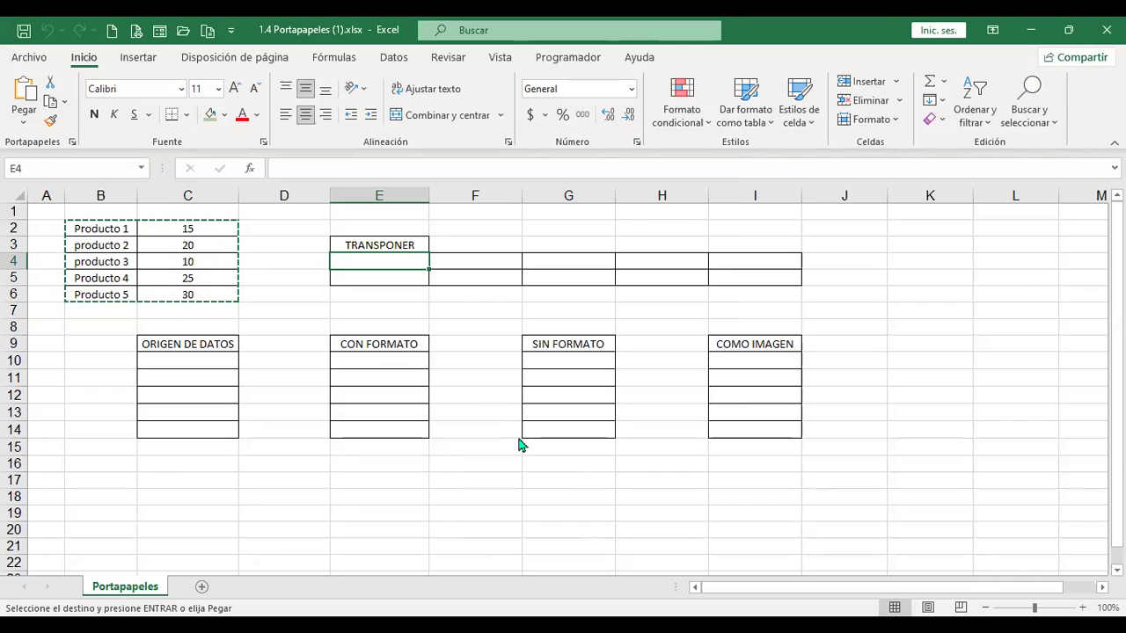
pyautogui.hotkey('ctrl', 'alt', 'v')
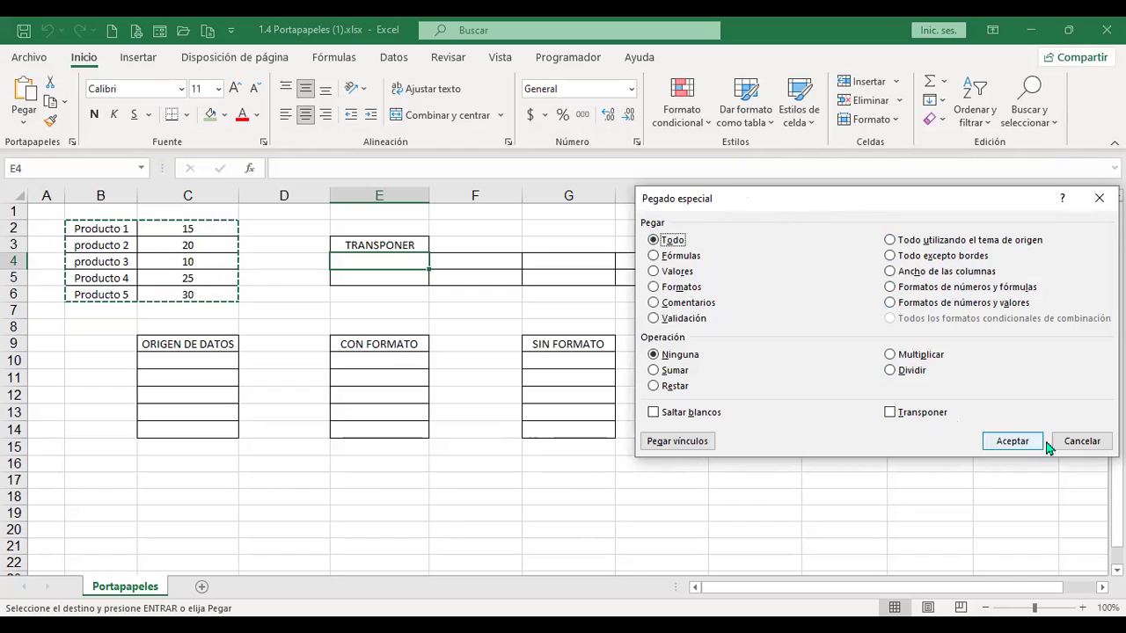
pyautogui.click(1096, 442)
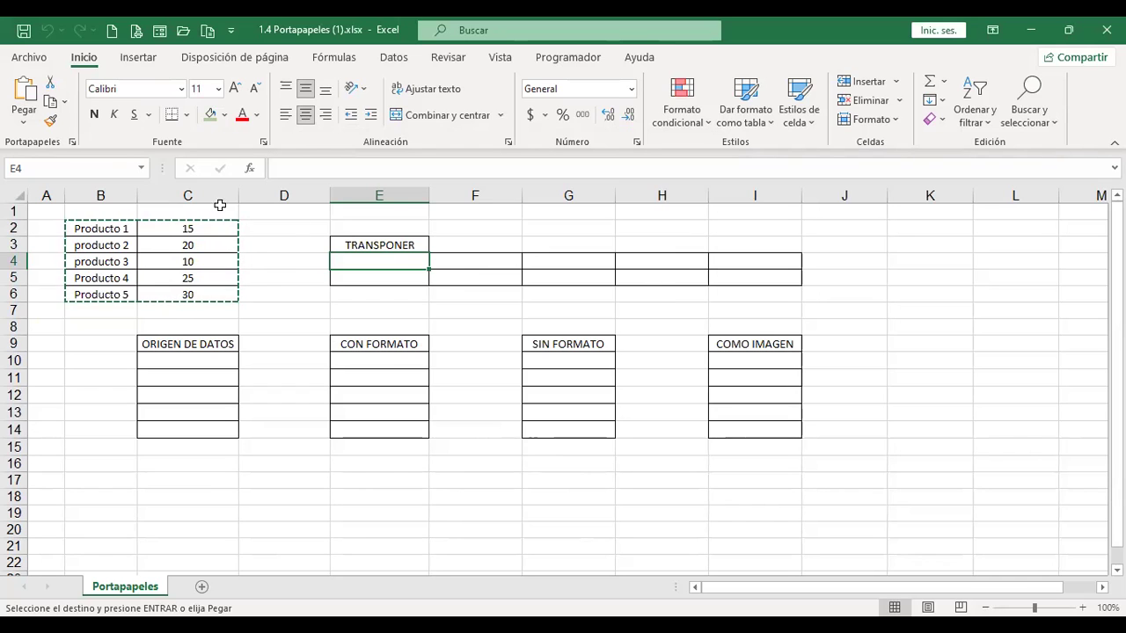
# - Paste the copied product table transposed into the TRANSPONER block starting at E4
pyautogui.click(25, 128)
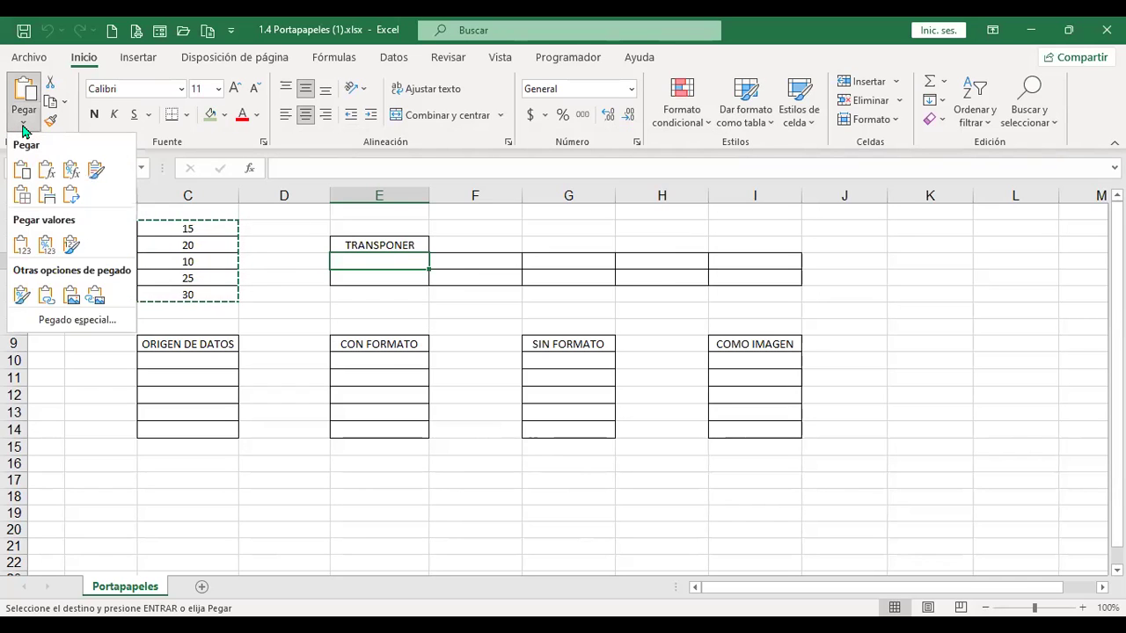
pyautogui.click(75, 199)
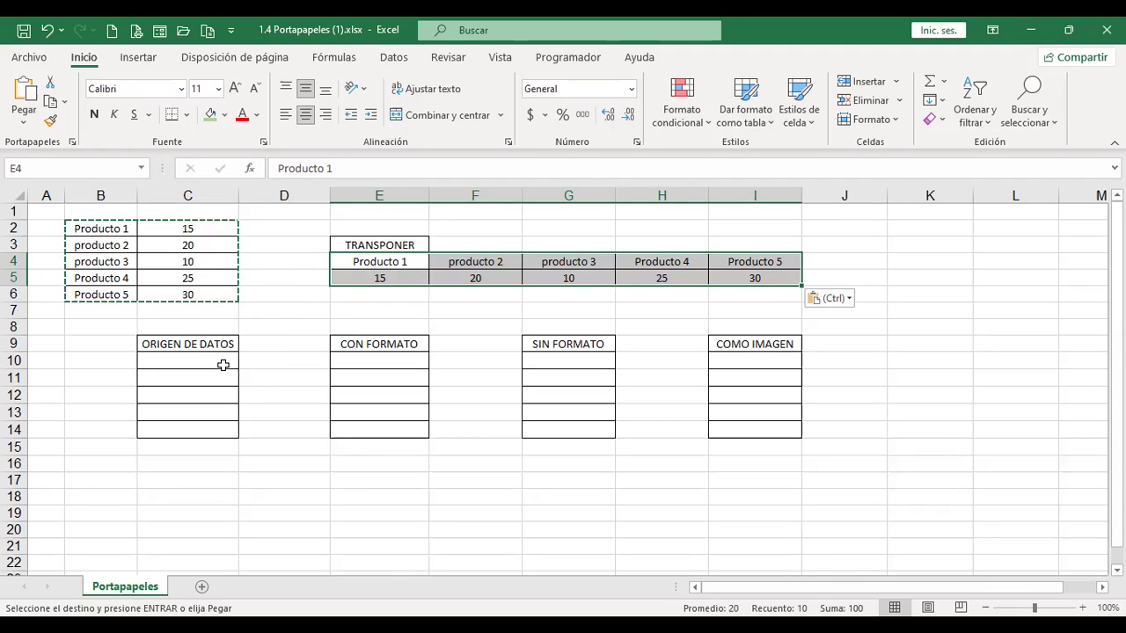
# - Try pasting the copied product table at C10 under ORIGEN DE DATOS with the source formatting kept
pyautogui.click(222, 364)
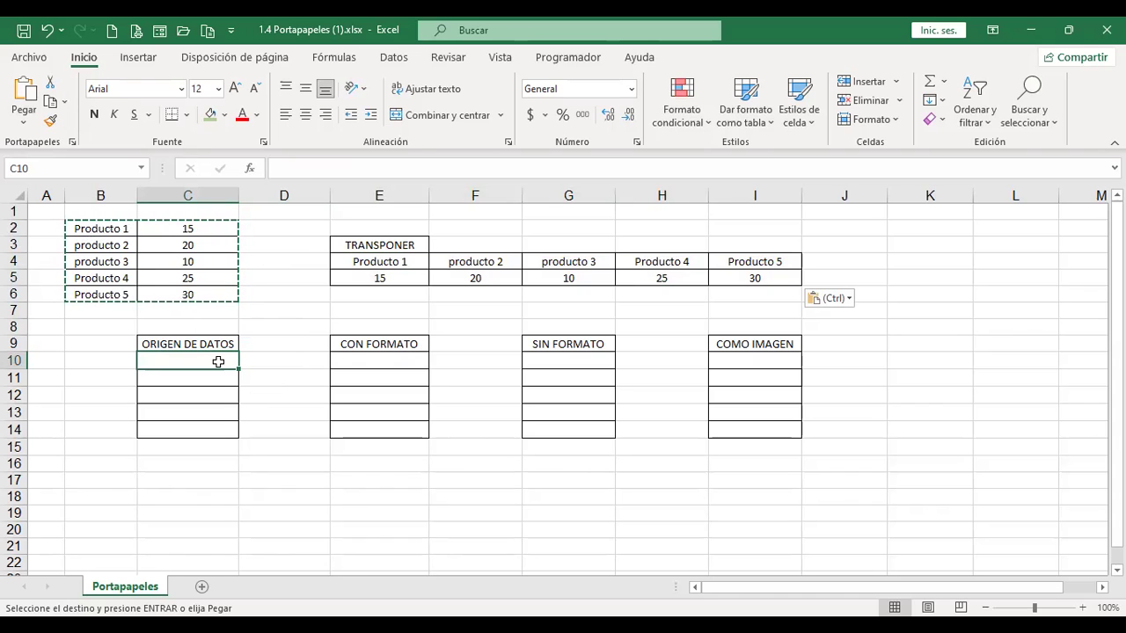
pyautogui.click(21, 125)
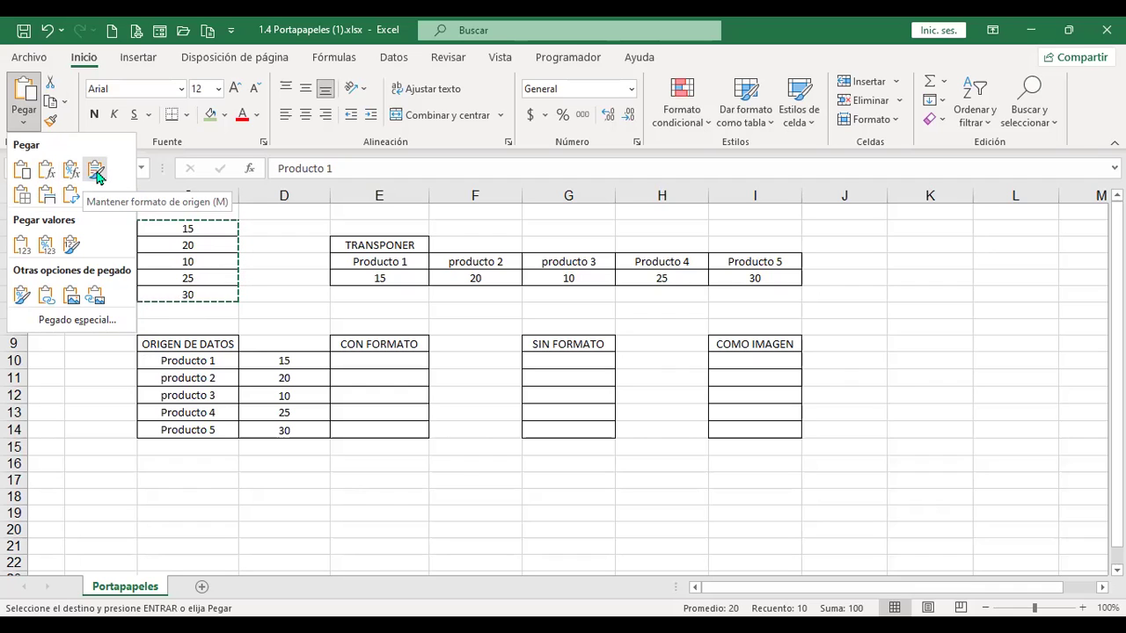
pyautogui.click(97, 175)
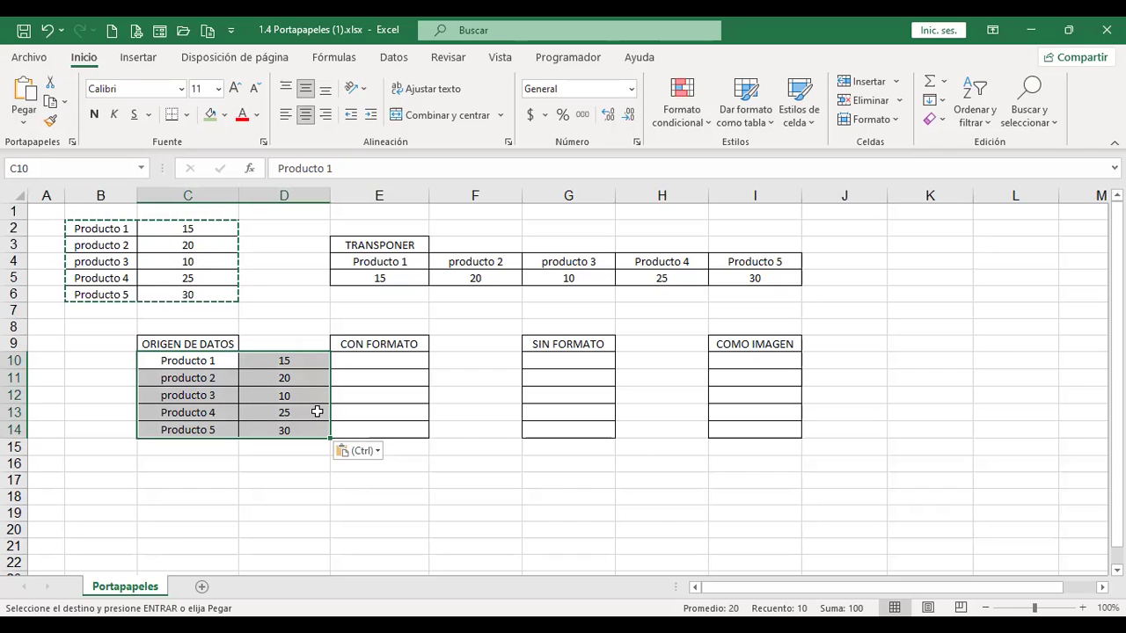
pyautogui.hotkey('ctrl', 'z')
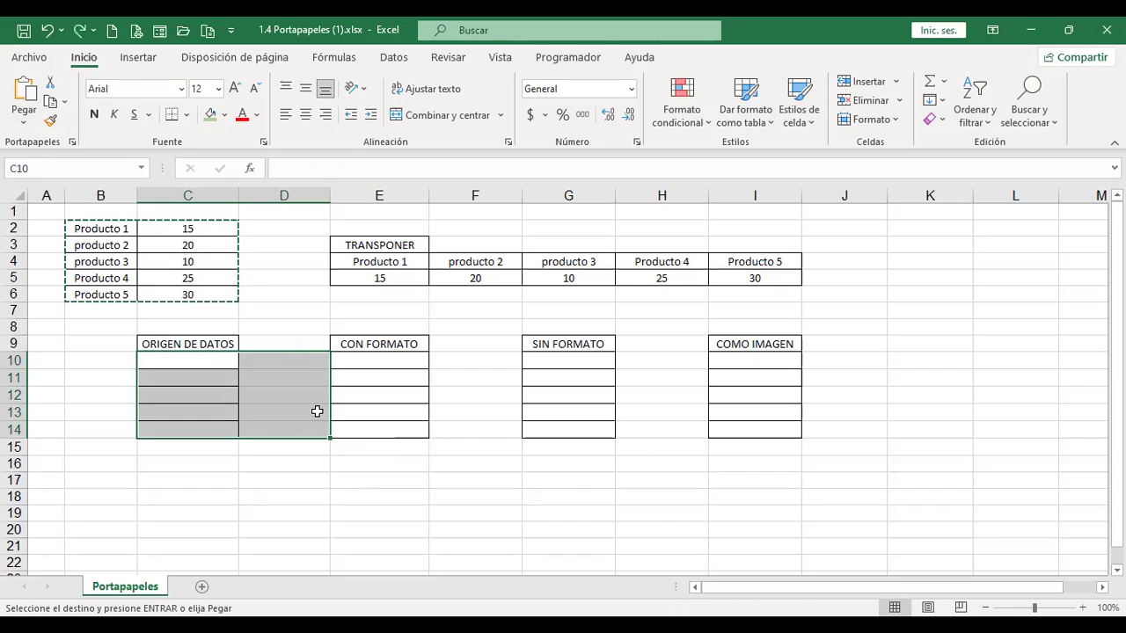
# - Redo and undo the source-format paste at C10 twice, checking the cells it fills in column D
pyautogui.click(312, 361)
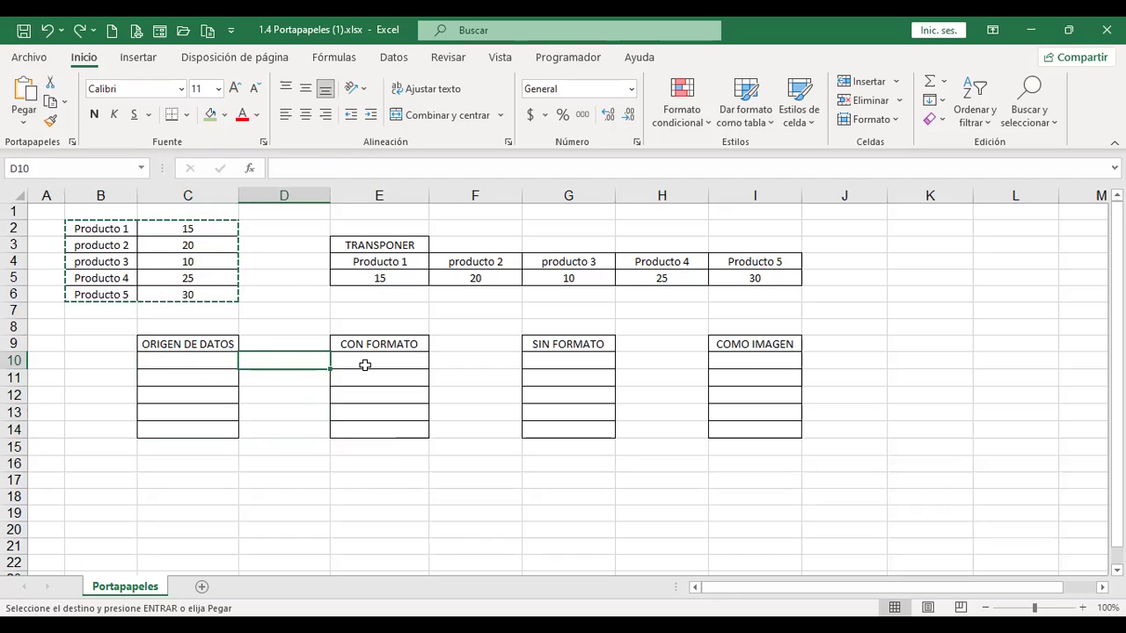
pyautogui.hotkey('ctrl', 'y')
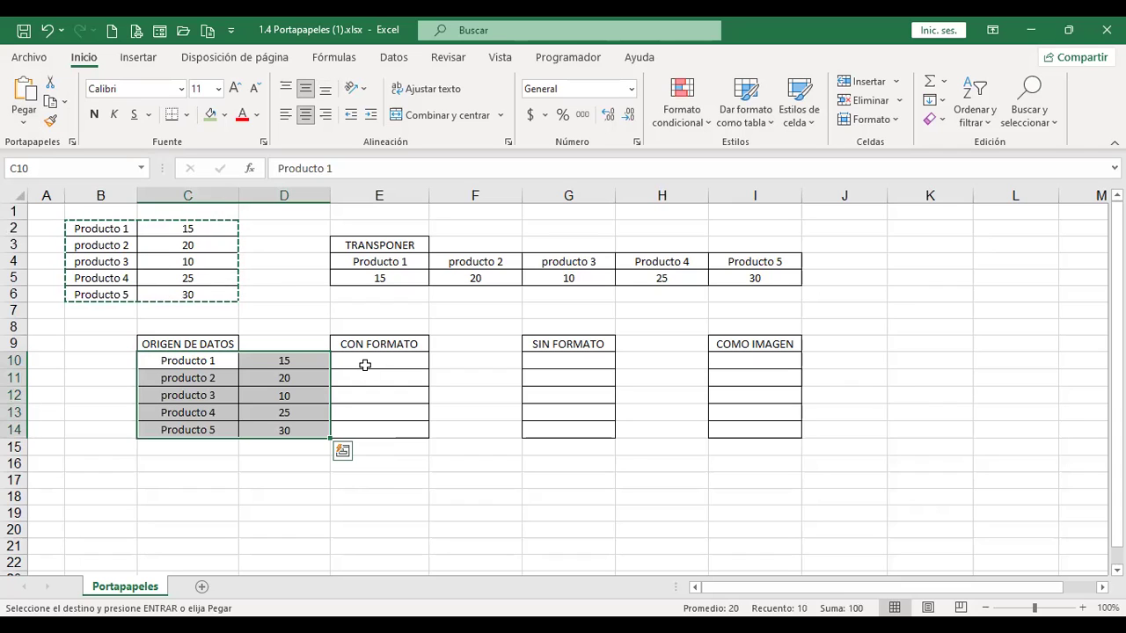
pyautogui.hotkey('ctrl', 'z')
pyautogui.click(288, 359)
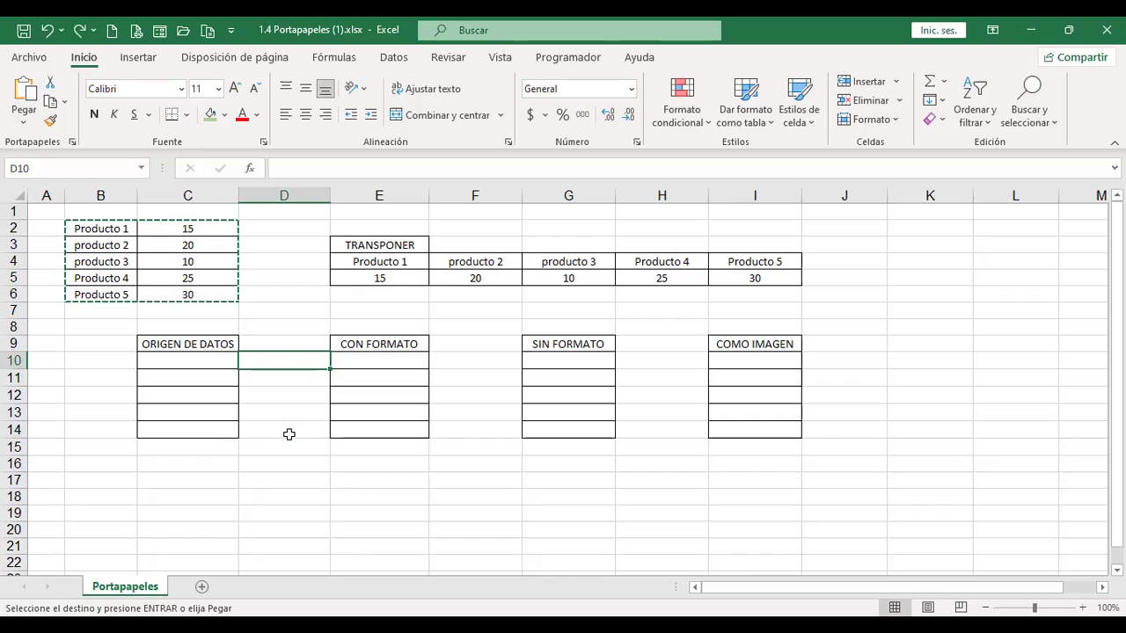
pyautogui.hotkey('ctrl', 'y')
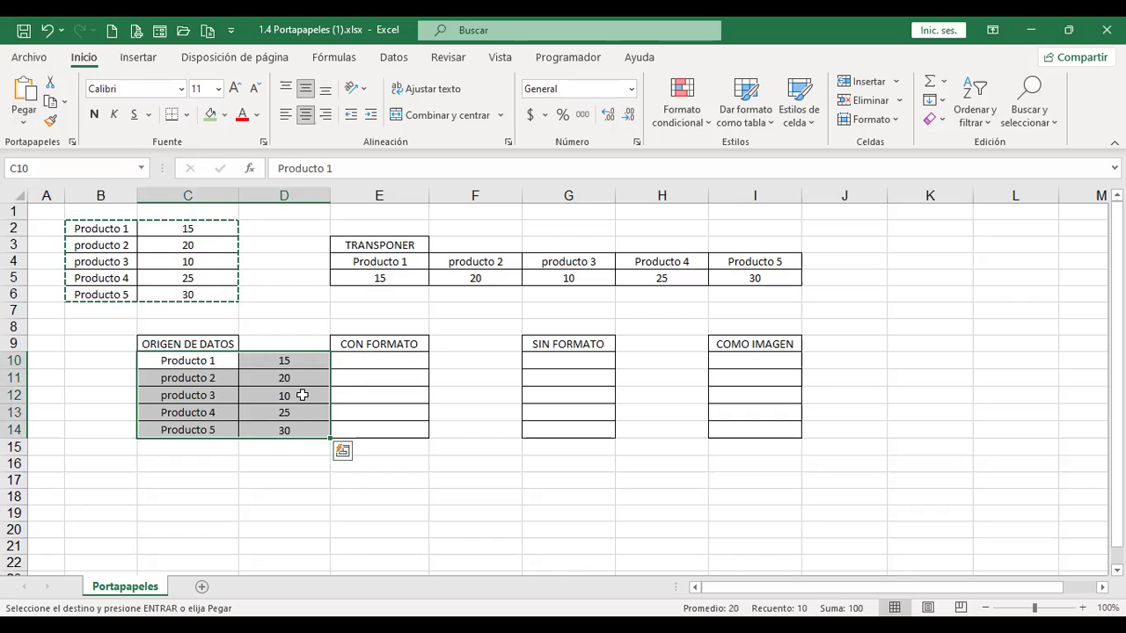
pyautogui.click(302, 395)
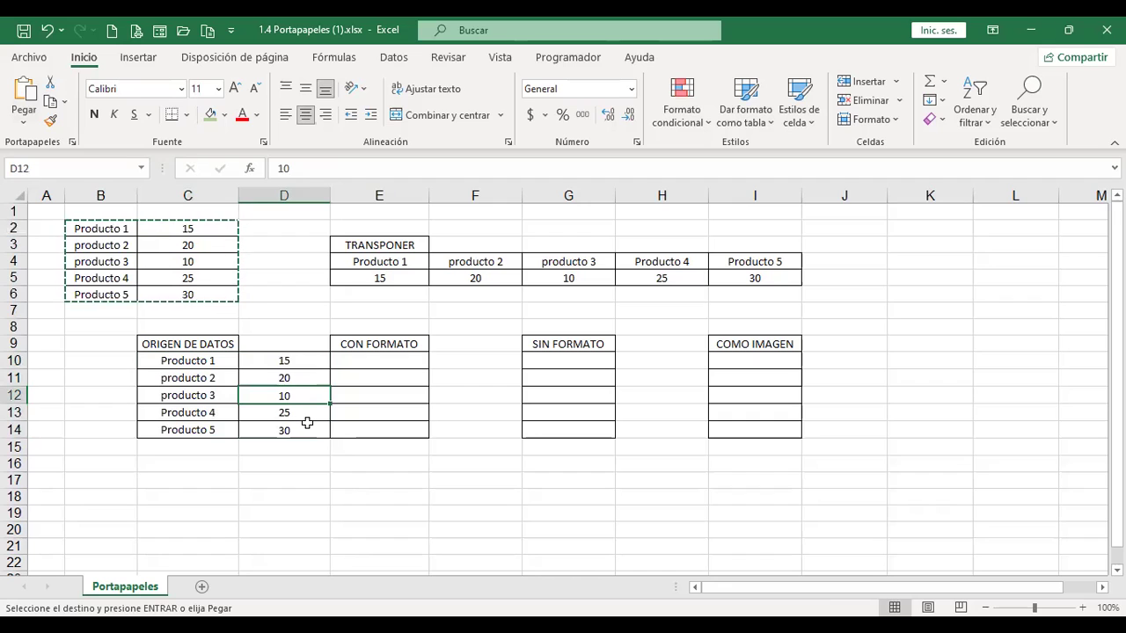
pyautogui.hotkey('ctrl', 'z')
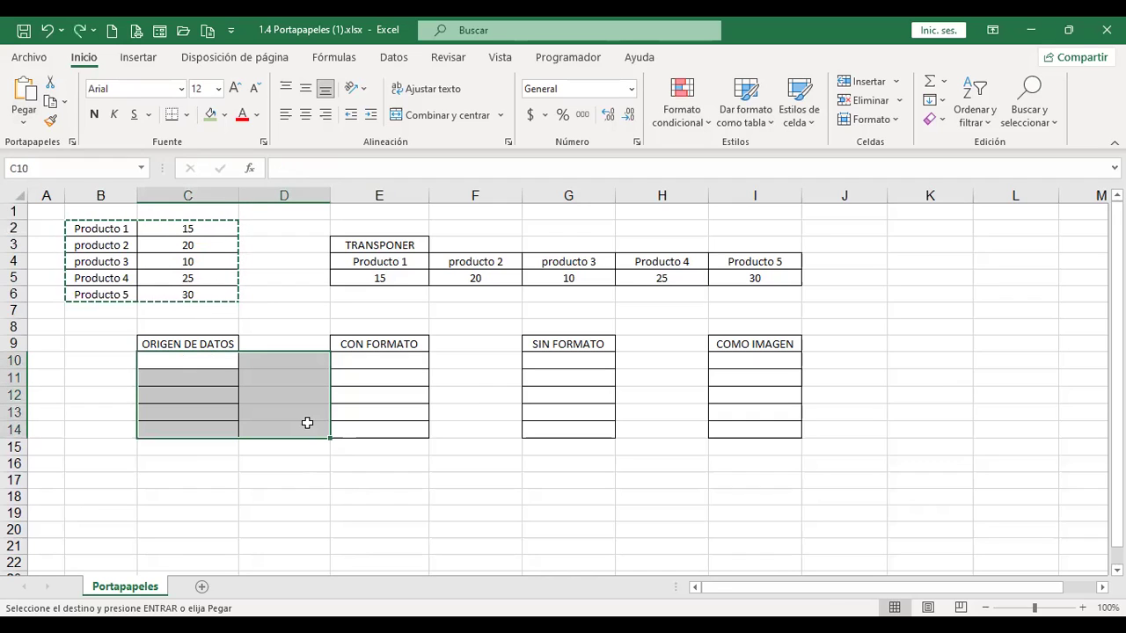
# - Fill the product names in B2:B6 with light orange and make them bold
pyautogui.moveTo(119, 229); pyautogui.dragTo(115, 291)
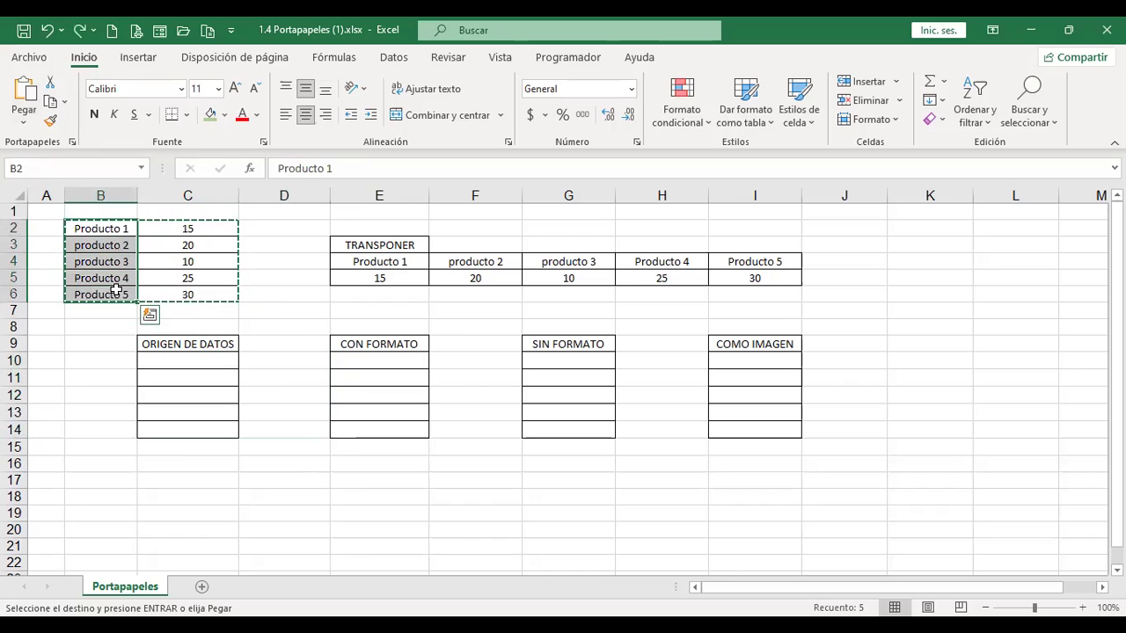
pyautogui.click(224, 115)
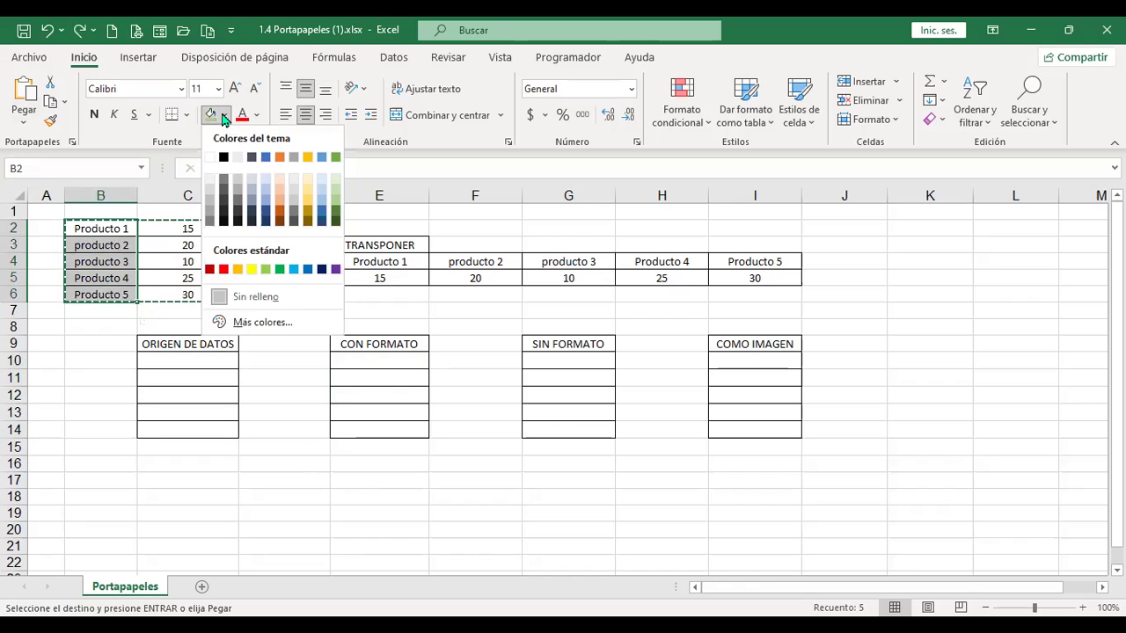
pyautogui.click(278, 185)
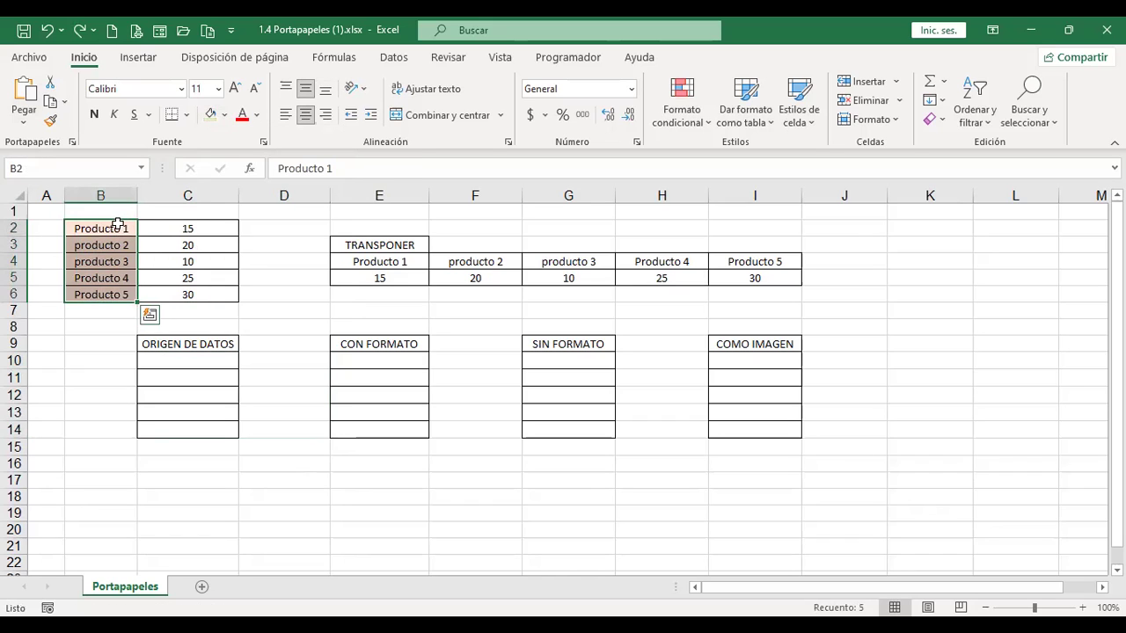
pyautogui.click(95, 115)
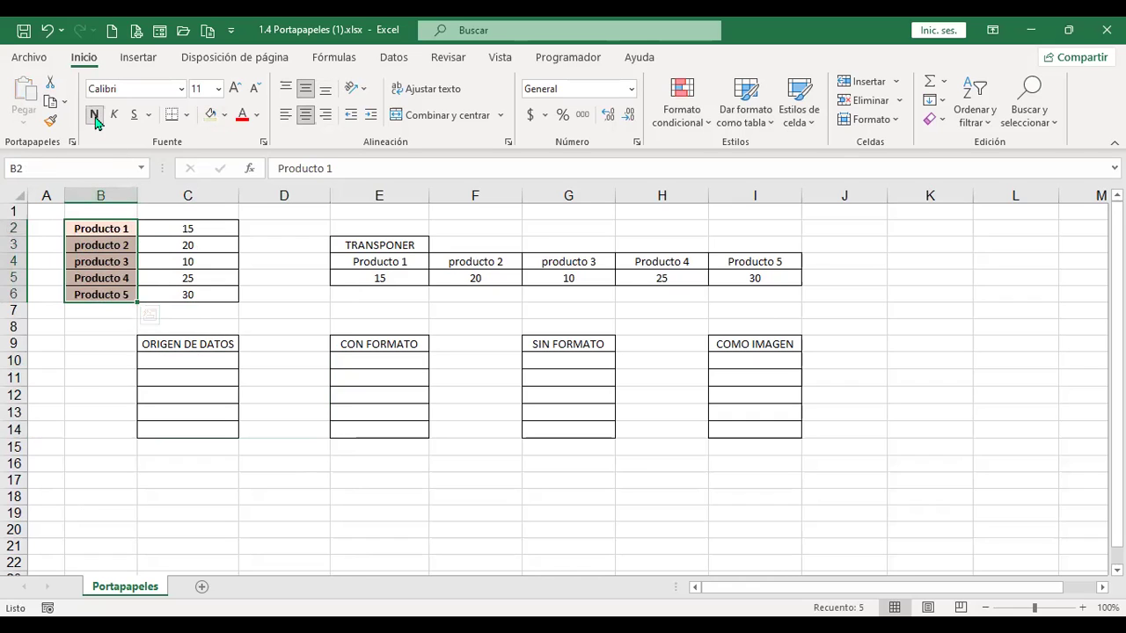
# - Copy the formatted product table B2:C6 and paste it at C10 under ORIGEN DE DATOS with source formatting kept
pyautogui.click(116, 230)
pyautogui.moveTo(161, 235); pyautogui.dragTo(213, 296)
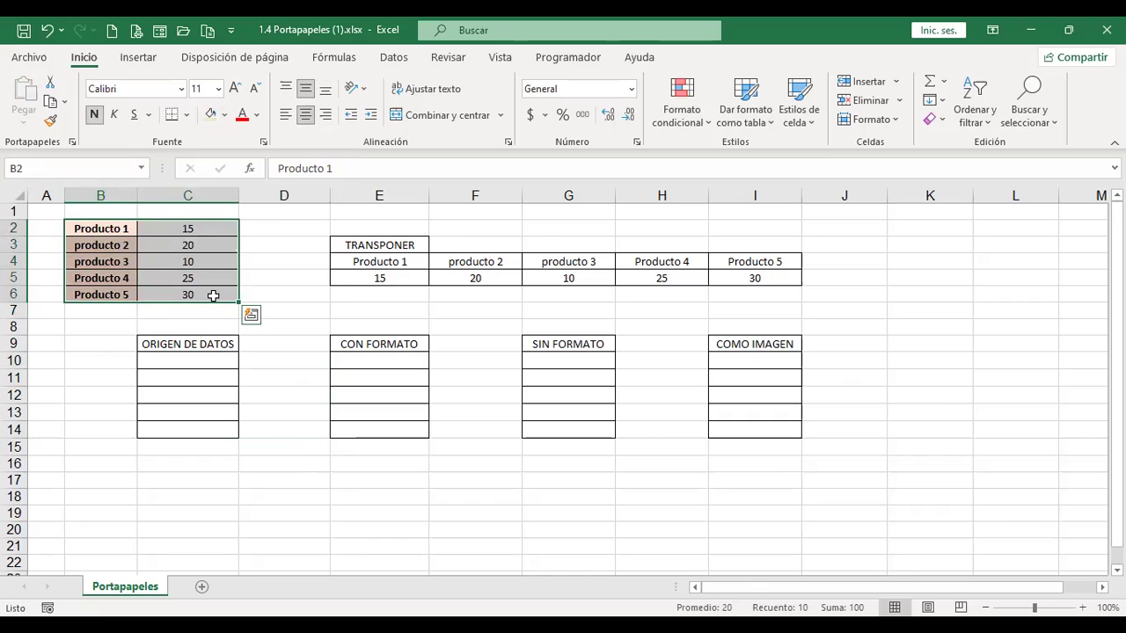
pyautogui.hotkey('ctrl', 'c')
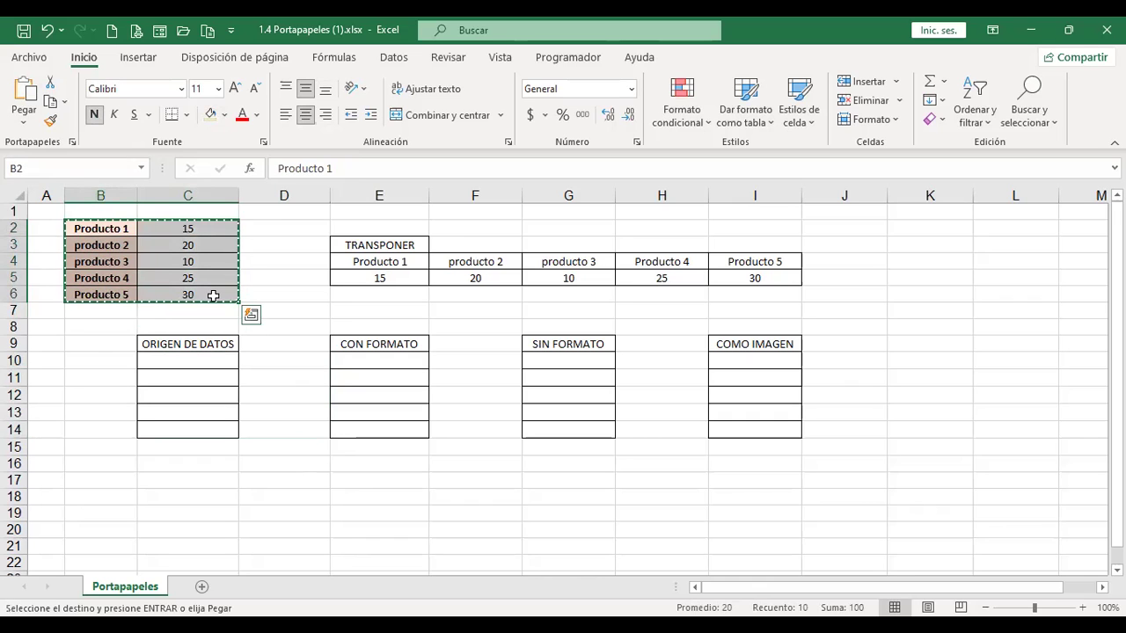
pyautogui.click(216, 363)
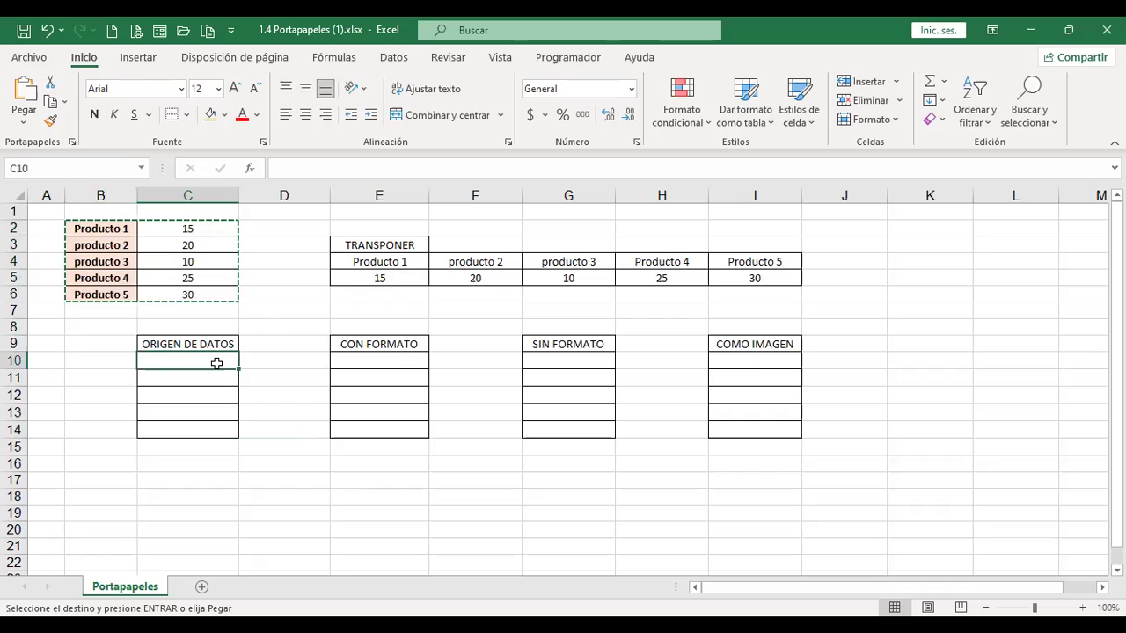
pyautogui.click(23, 125)
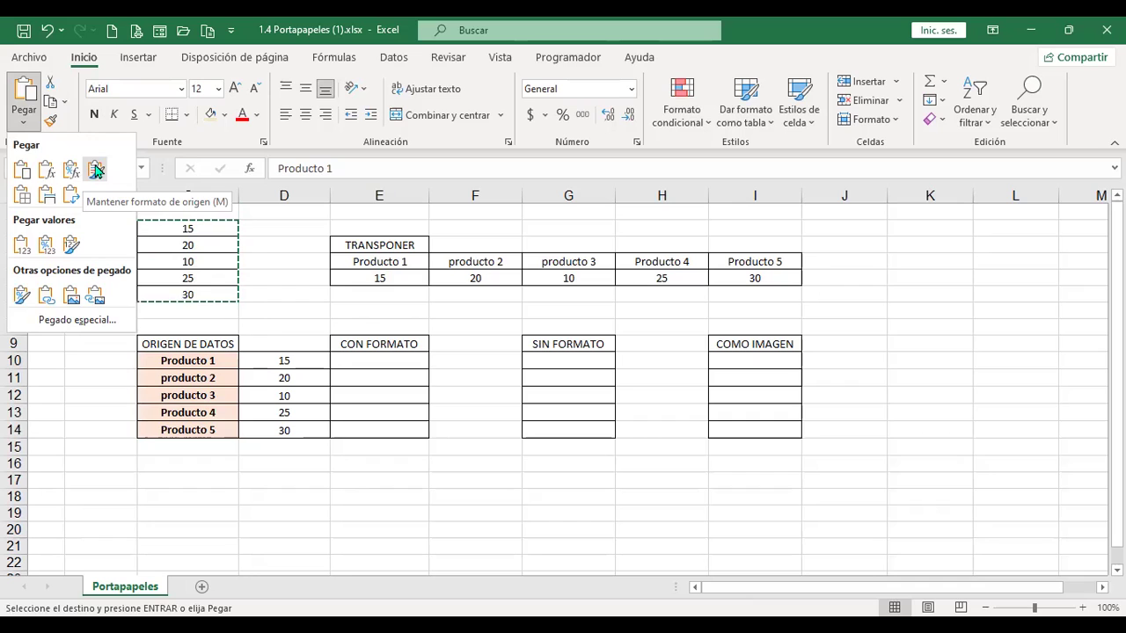
pyautogui.click(96, 170)
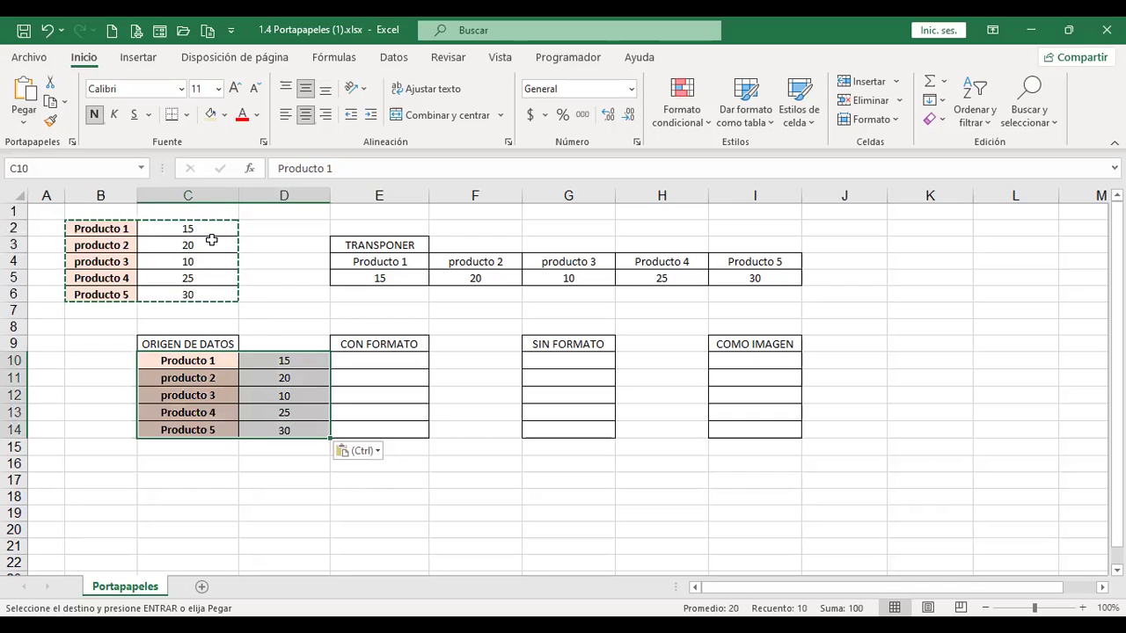
pyautogui.click(207, 357)
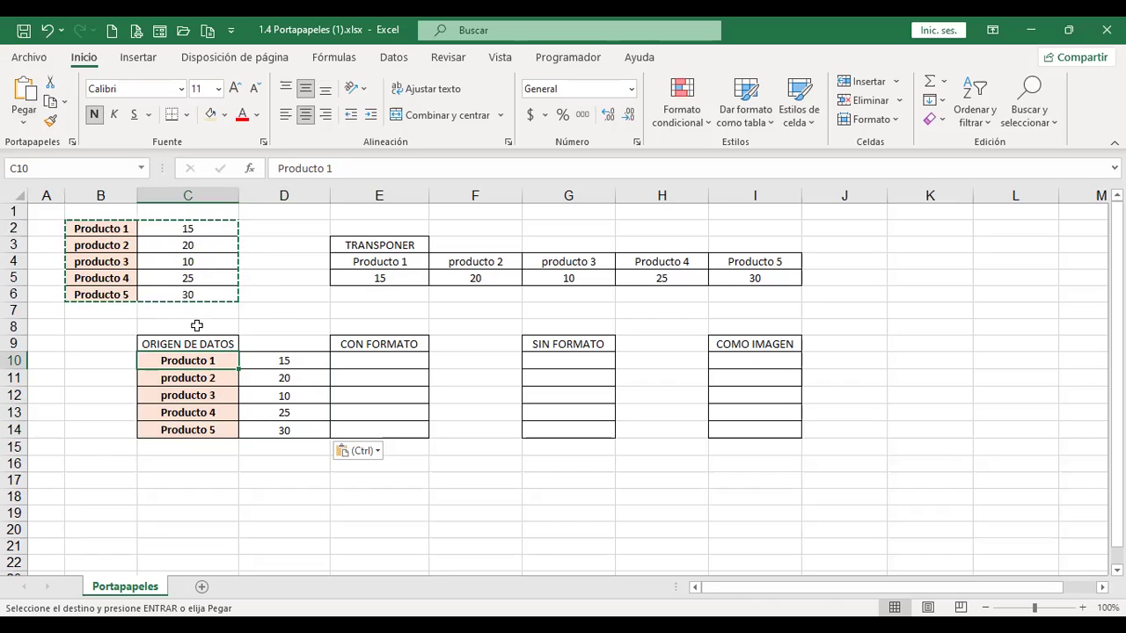
# - Paste the copied product table at E10 under CON FORMATO as values with source formatting
pyautogui.click(402, 366)
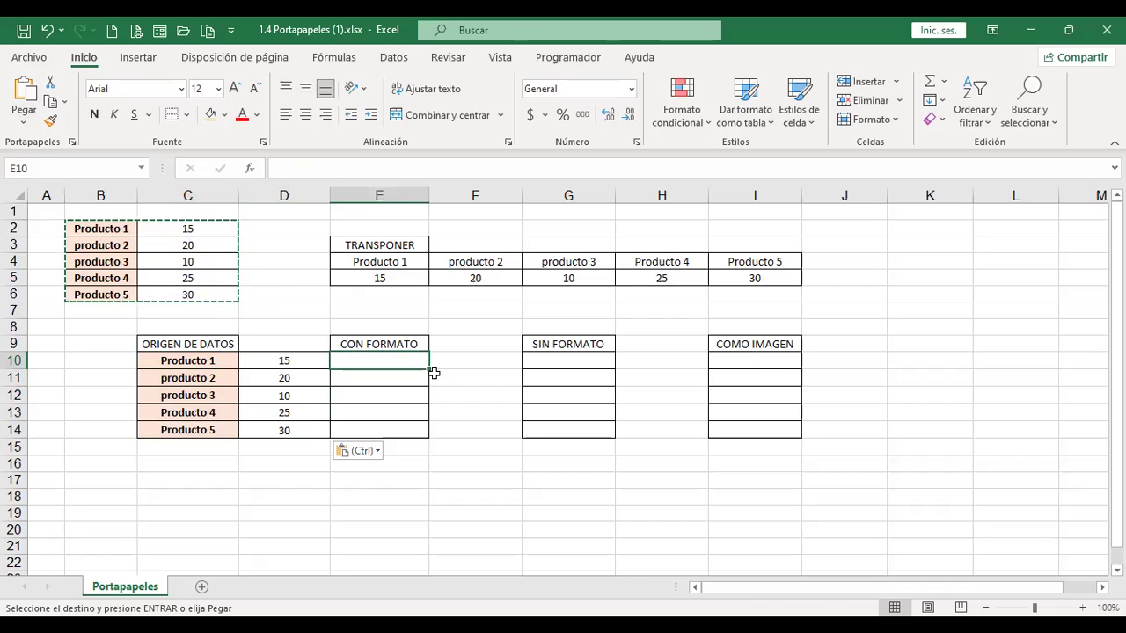
pyautogui.click(24, 128)
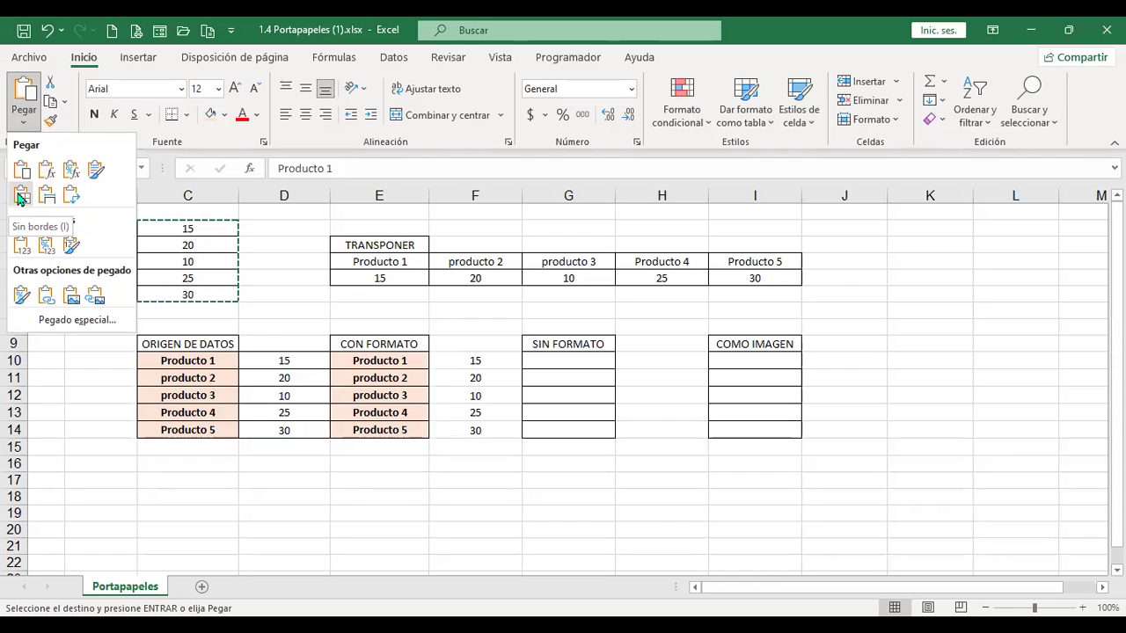
pyautogui.click(413, 361)
pyautogui.moveTo(402, 360); pyautogui.dragTo(407, 431)
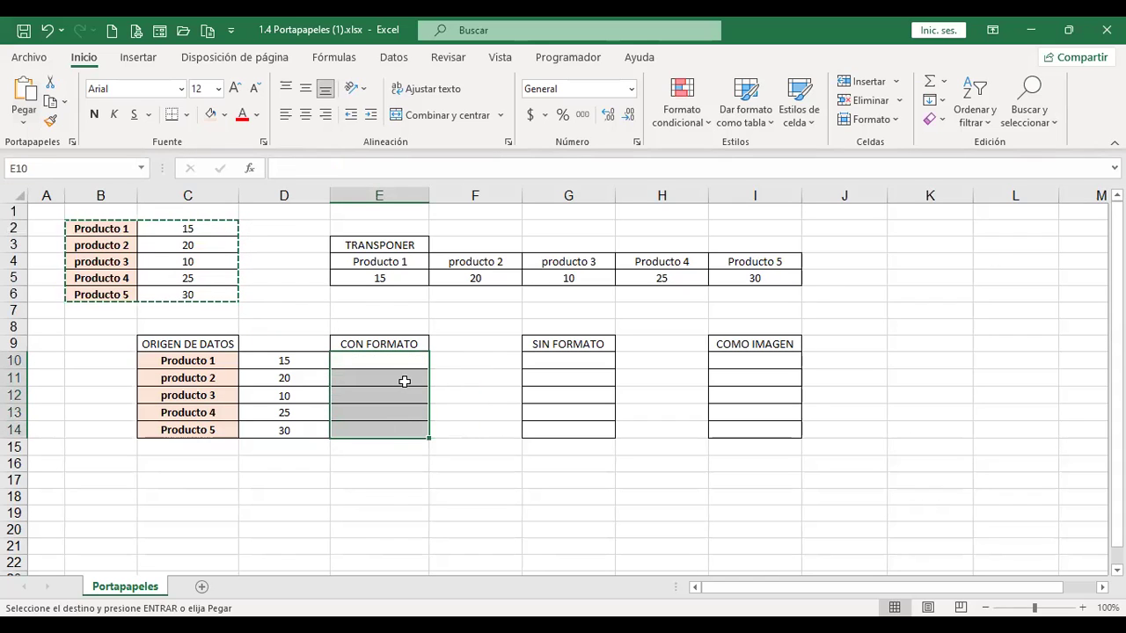
pyautogui.moveTo(477, 361); pyautogui.dragTo(475, 432)
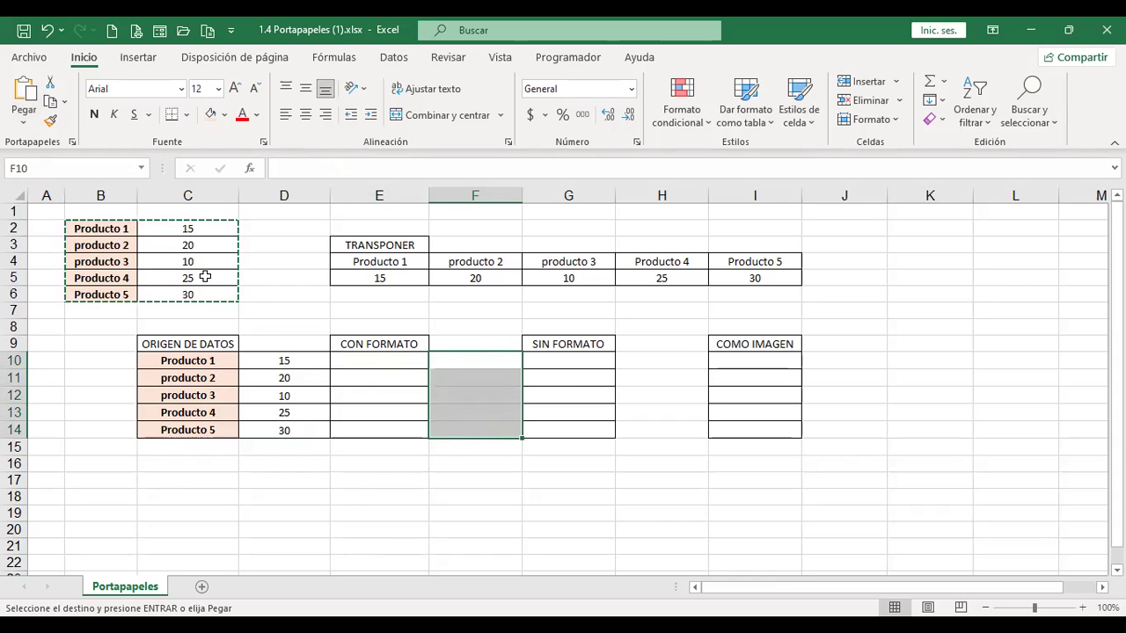
pyautogui.click(390, 361)
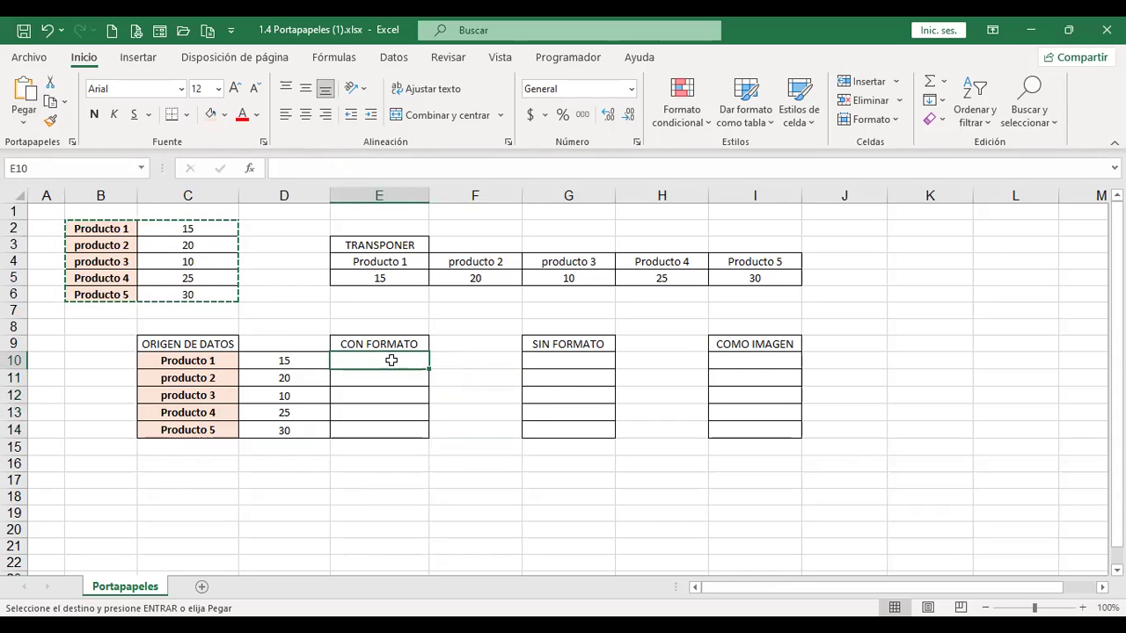
pyautogui.click(25, 122)
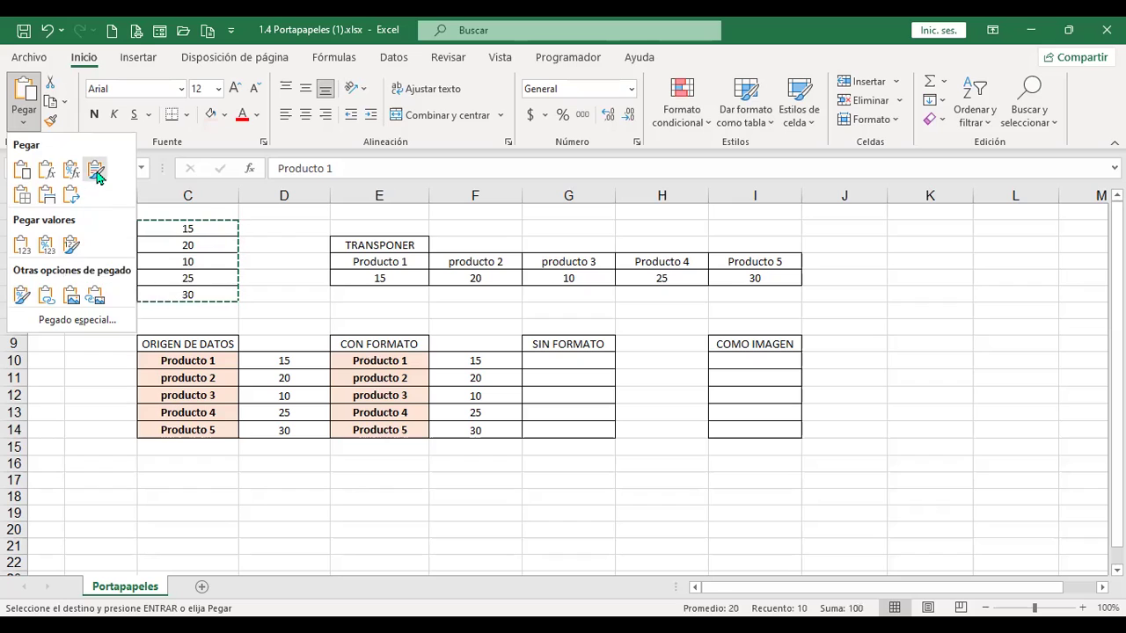
pyautogui.click(70, 246)
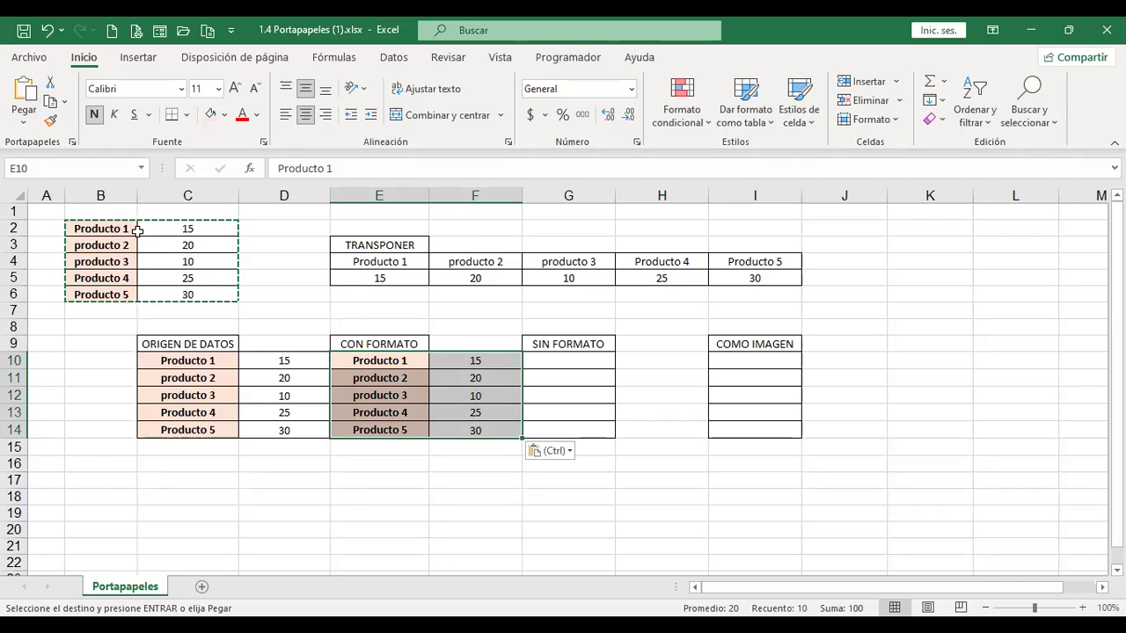
# - Compare the original quantities in C2:C6 with the pasted quantities in F10:F14
pyautogui.click(492, 361)
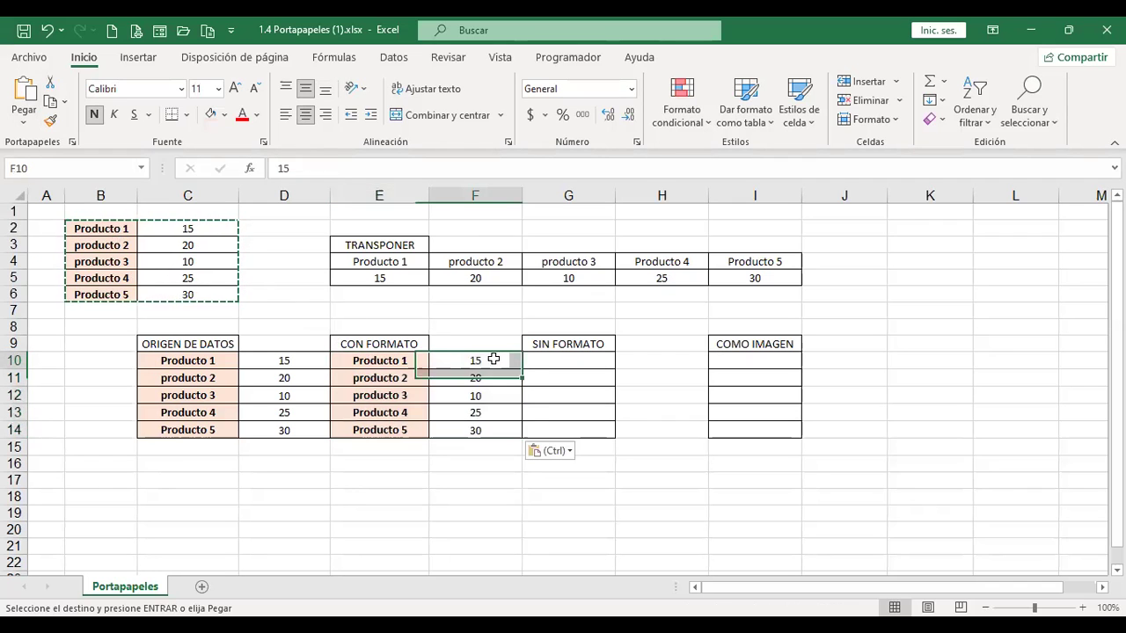
pyautogui.click(188, 227)
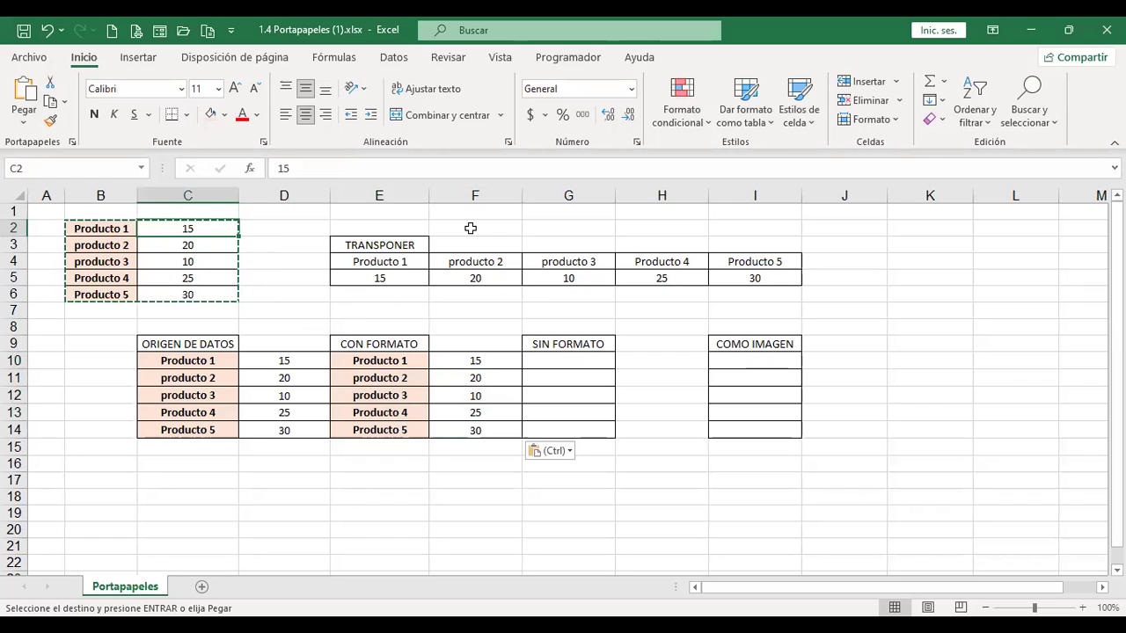
pyautogui.press('Down')
pyautogui.press('Down')
pyautogui.press('Down')
pyautogui.press('Down')
pyautogui.press('Up')
pyautogui.press('Up')
pyautogui.press('Up')
pyautogui.press('Up')
pyautogui.moveTo(493, 358); pyautogui.dragTo(495, 421)
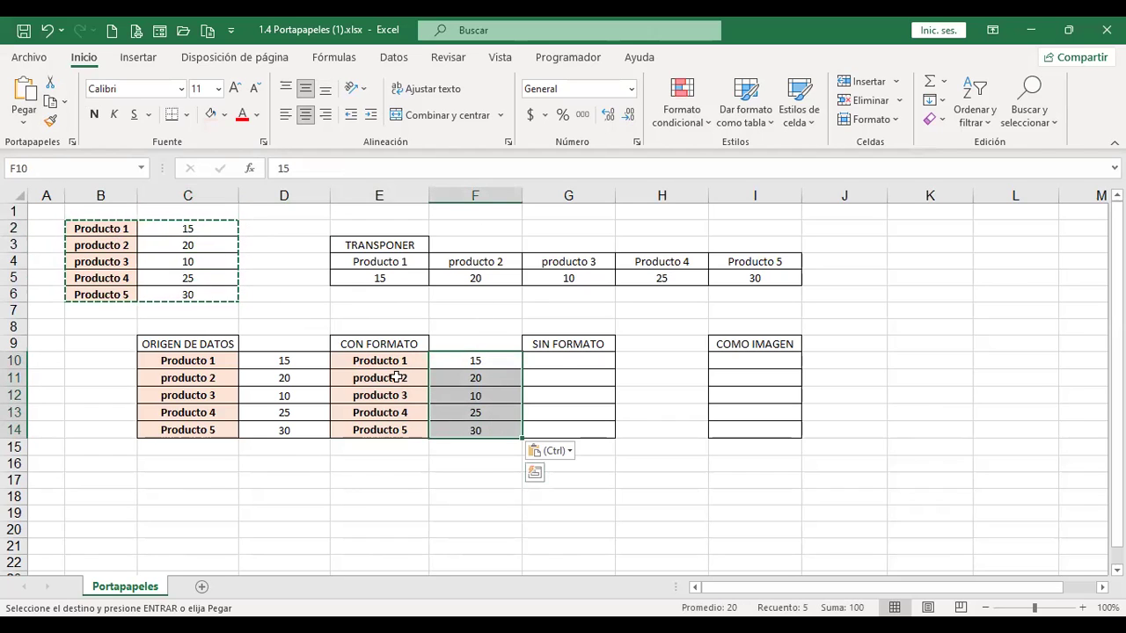
# - Paste only the values of the copied product table at G10 under SIN FORMATO and check the pasted names
pyautogui.click(554, 359)
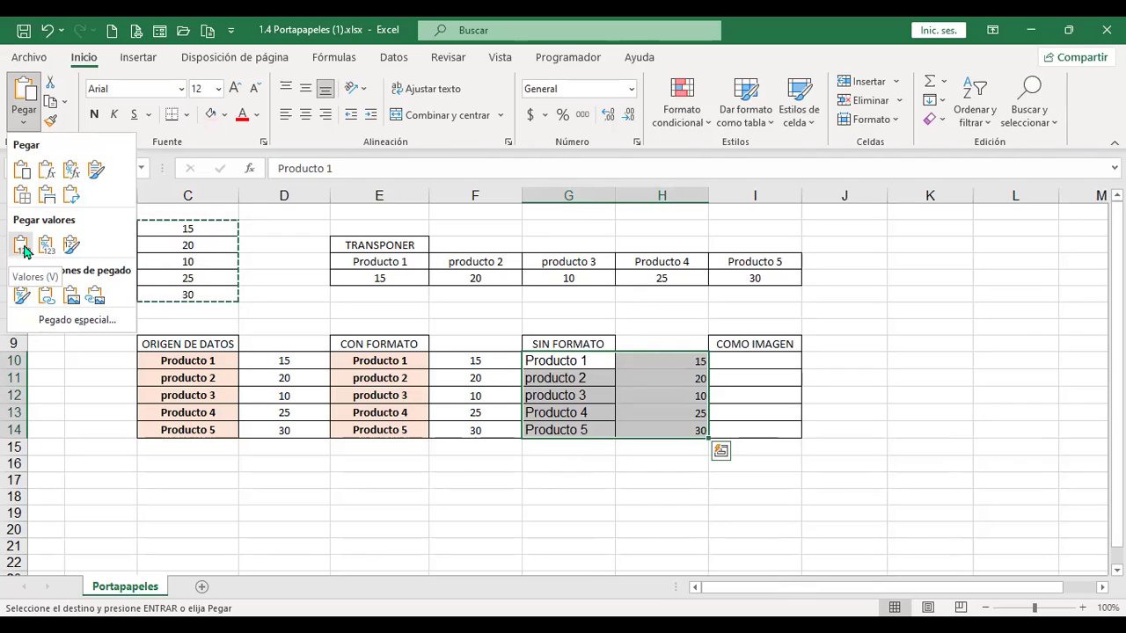
pyautogui.click(24, 251)
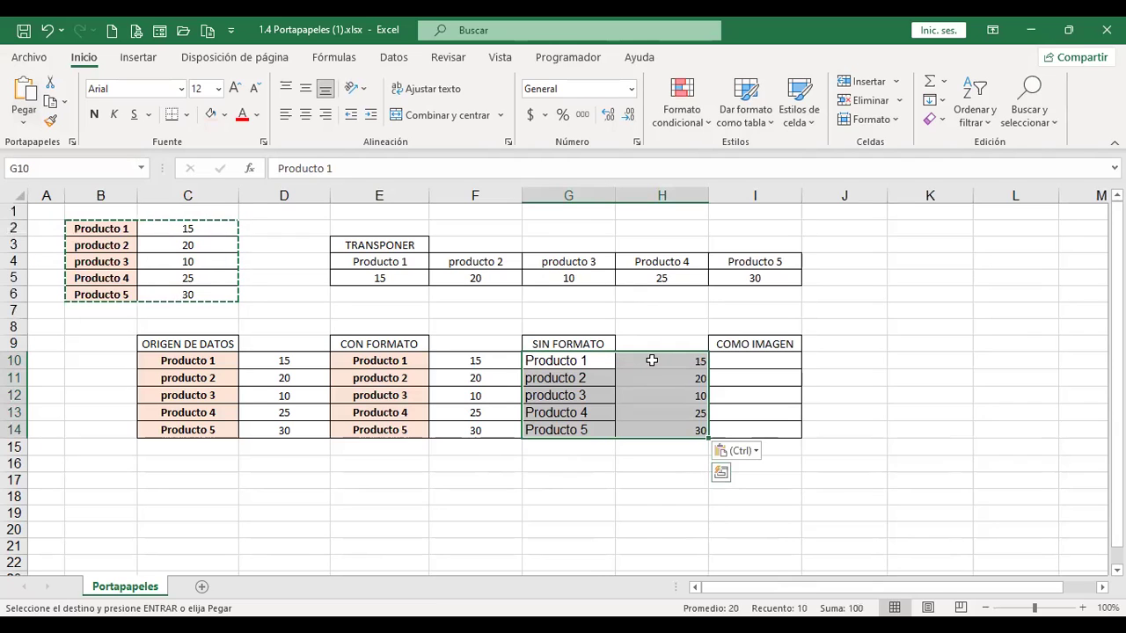
pyautogui.click(584, 360)
pyautogui.moveTo(583, 359); pyautogui.dragTo(596, 430)
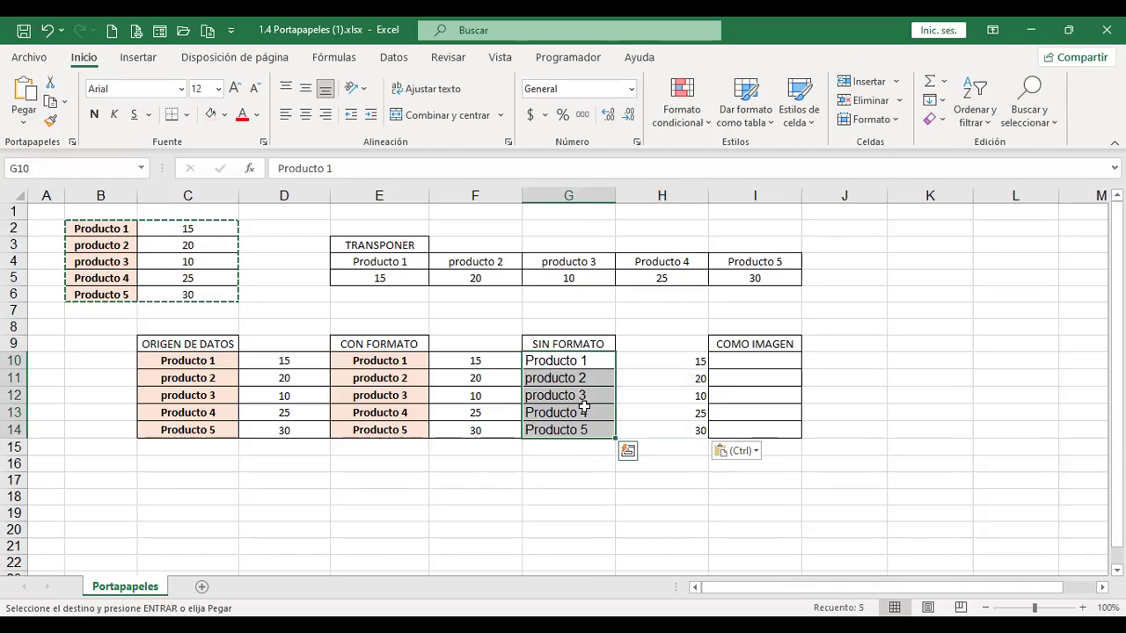
pyautogui.click(584, 380)
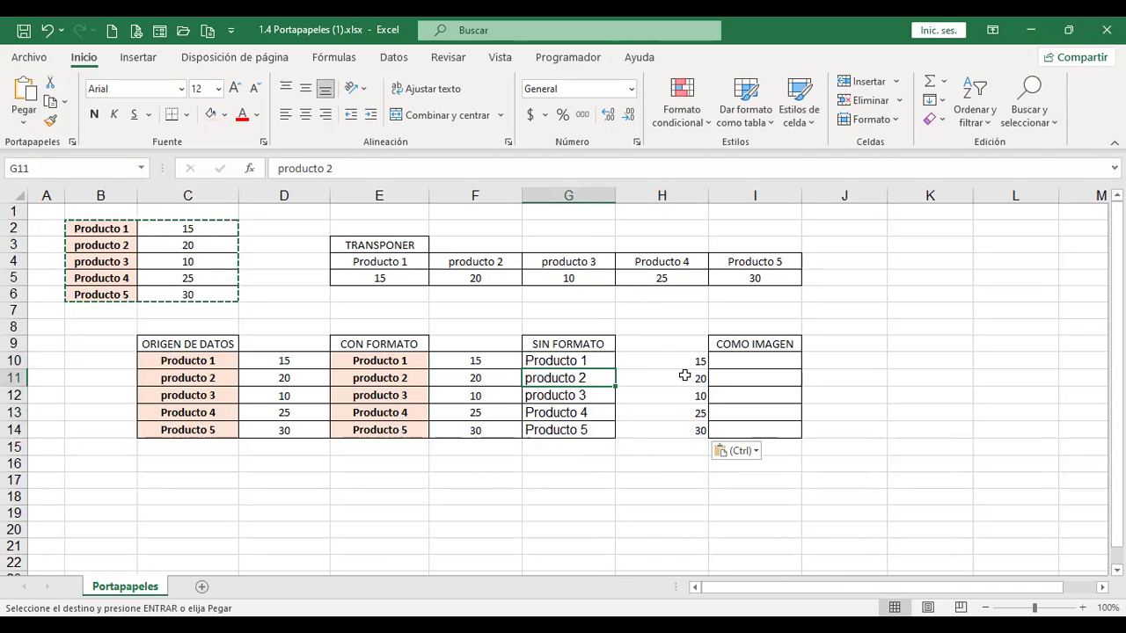
# - Undo the values-only paste at G10, examine the emptied cells in columns G and H, and redo the paste
pyautogui.hotkey('ctrl', 'z')
pyautogui.moveTo(747, 412); pyautogui.dragTo(670, 412)
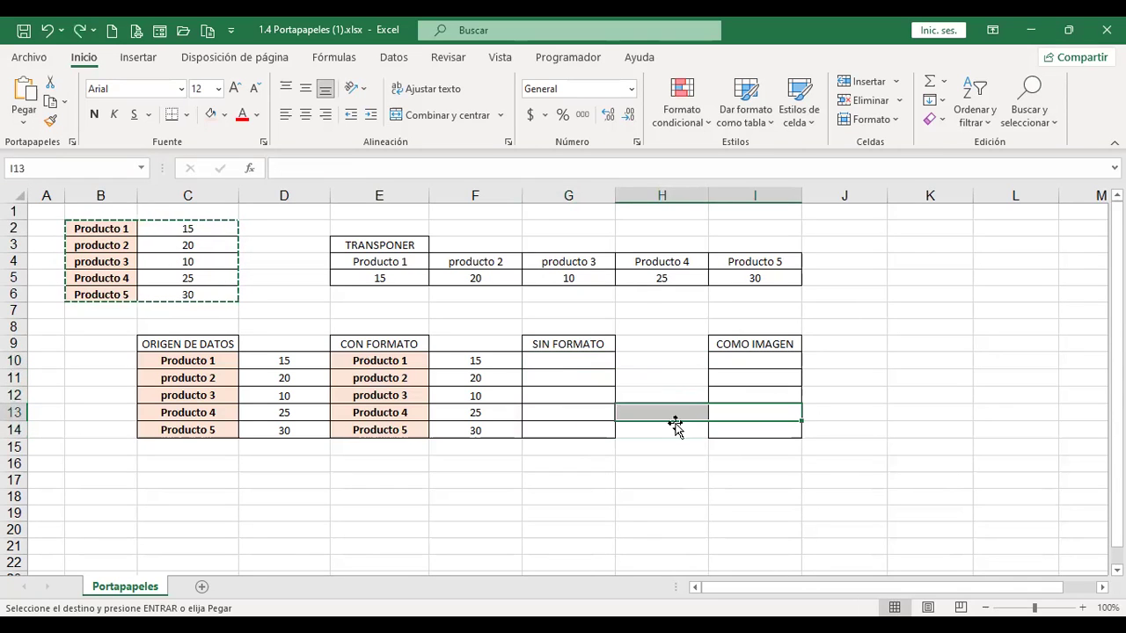
pyautogui.moveTo(565, 367); pyautogui.dragTo(646, 433)
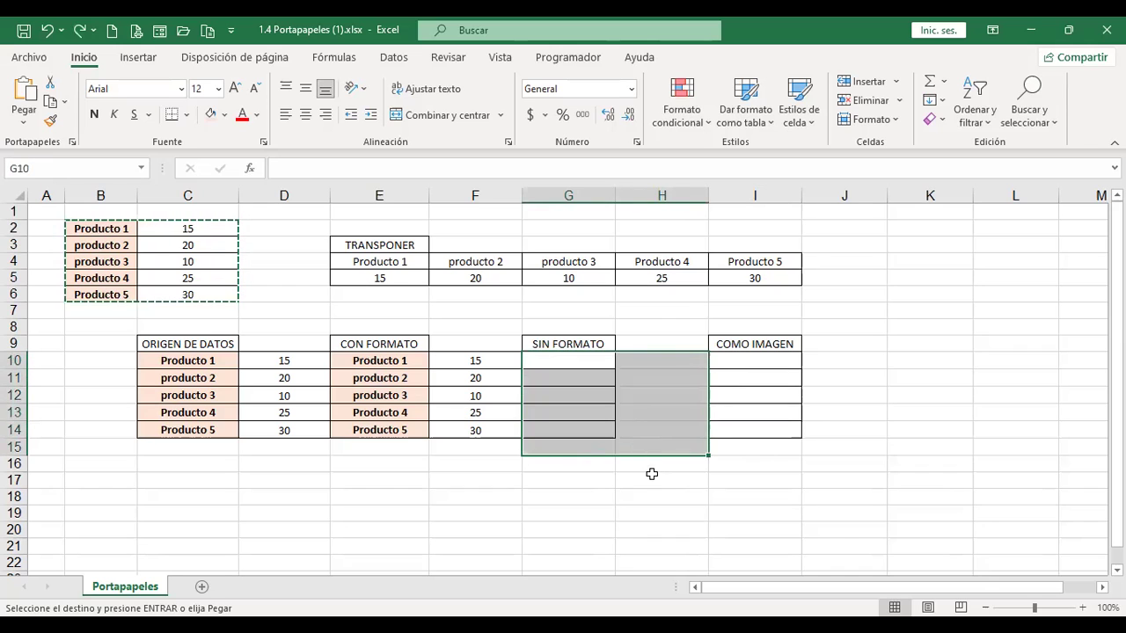
pyautogui.click(651, 477)
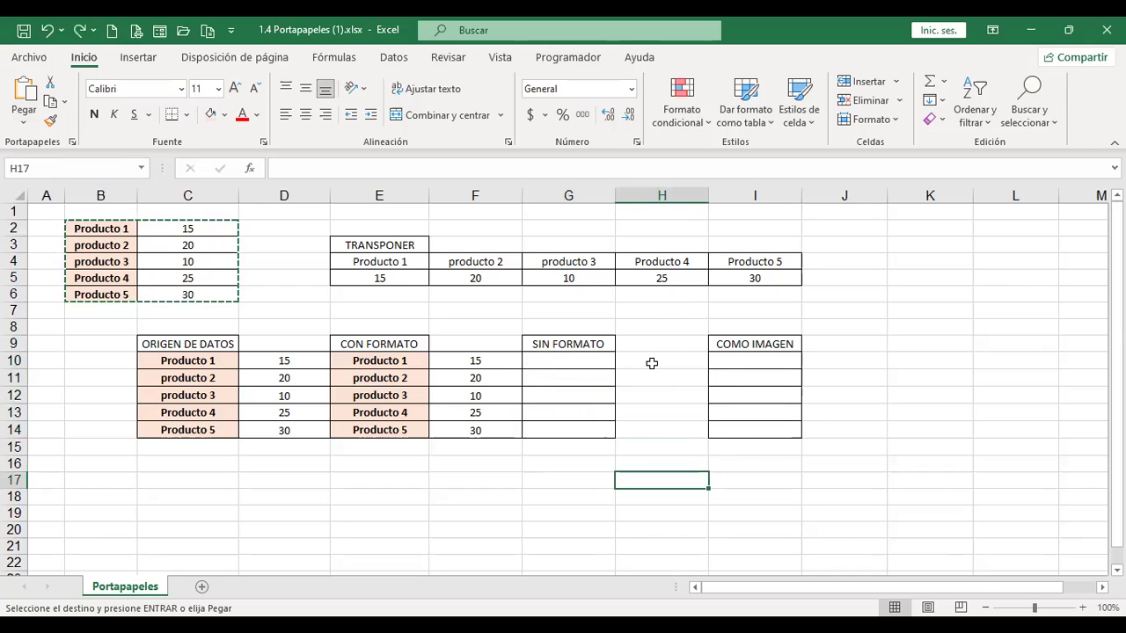
pyautogui.hotkey('ctrl', 'y')
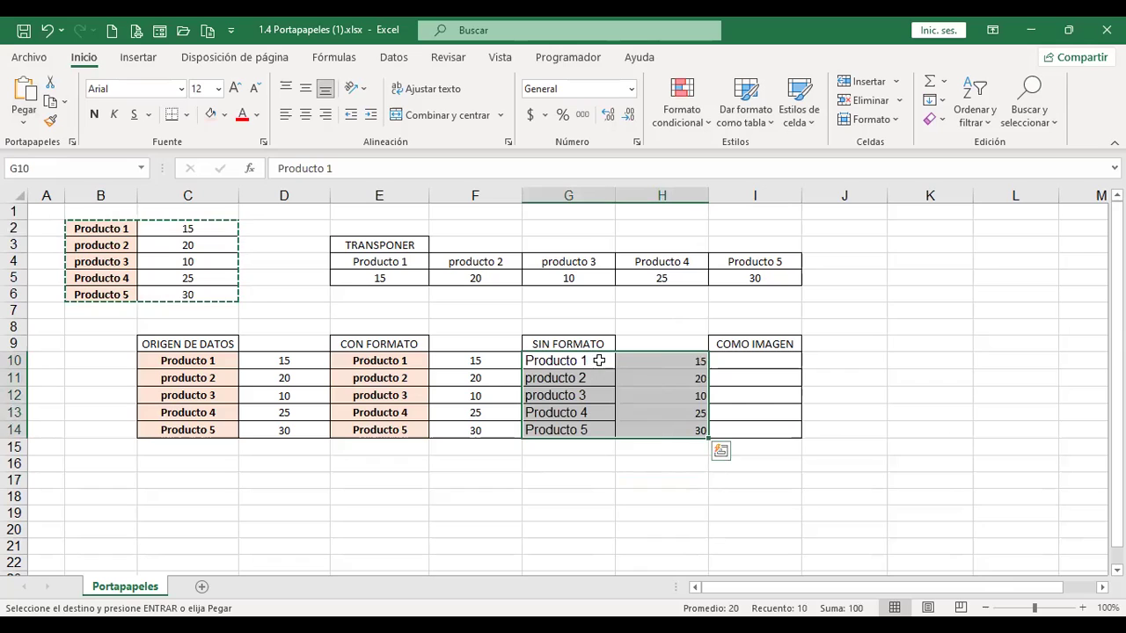
pyautogui.click(648, 446)
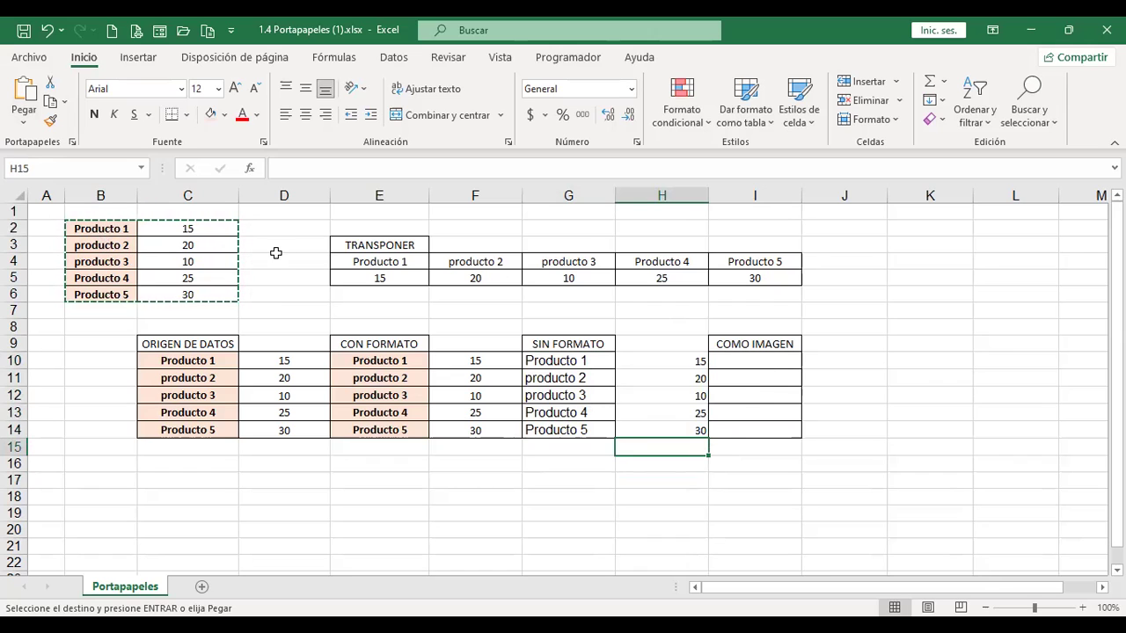
# - Paste the copied product table as a picture at I10 and position it over the COMO IMAGEN block
pyautogui.click(783, 357)
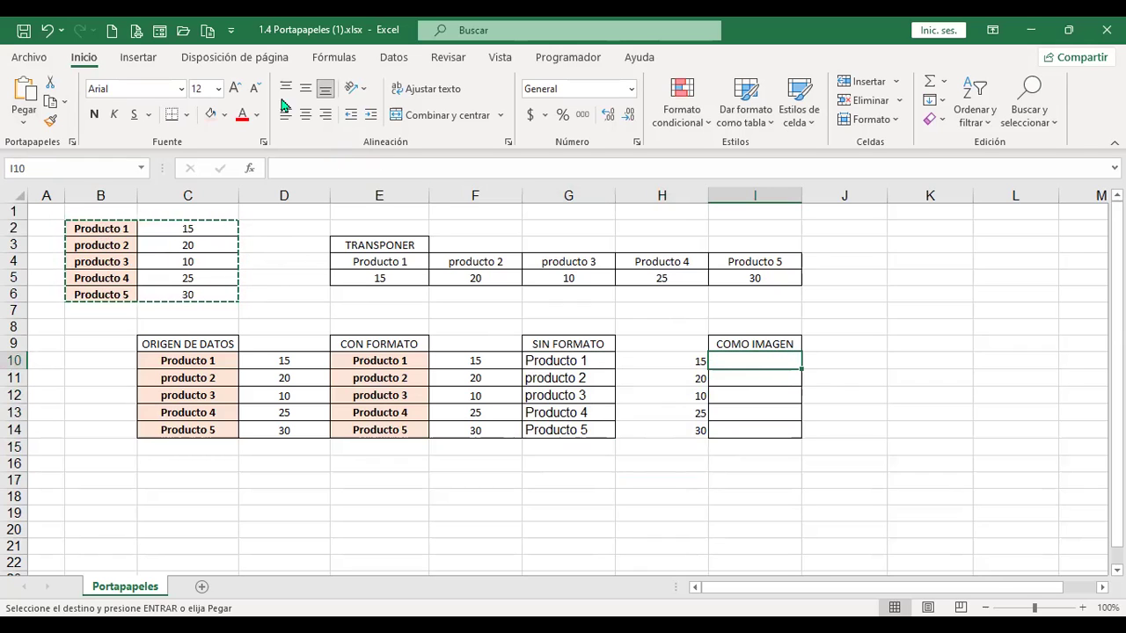
pyautogui.click(25, 123)
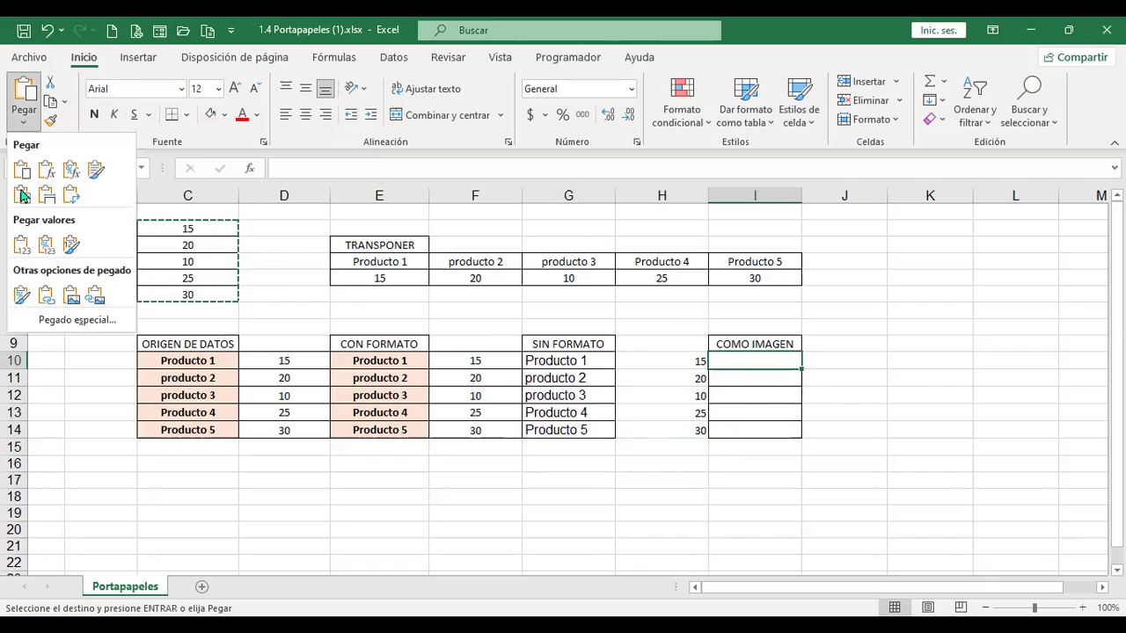
pyautogui.click(73, 302)
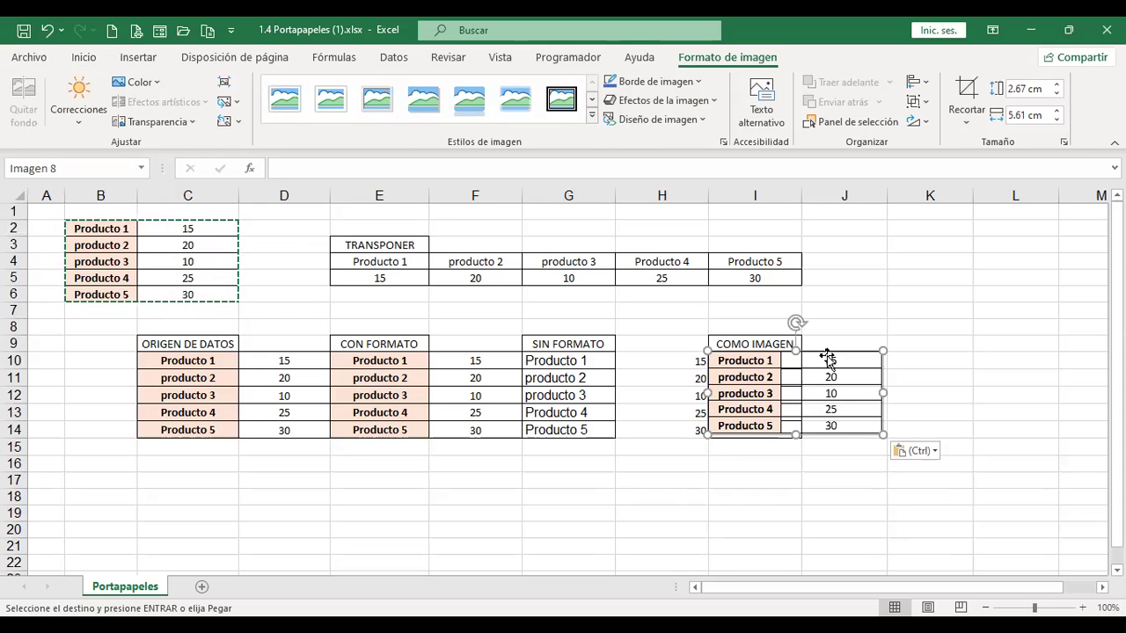
pyautogui.moveTo(830, 354); pyautogui.dragTo(930, 351)
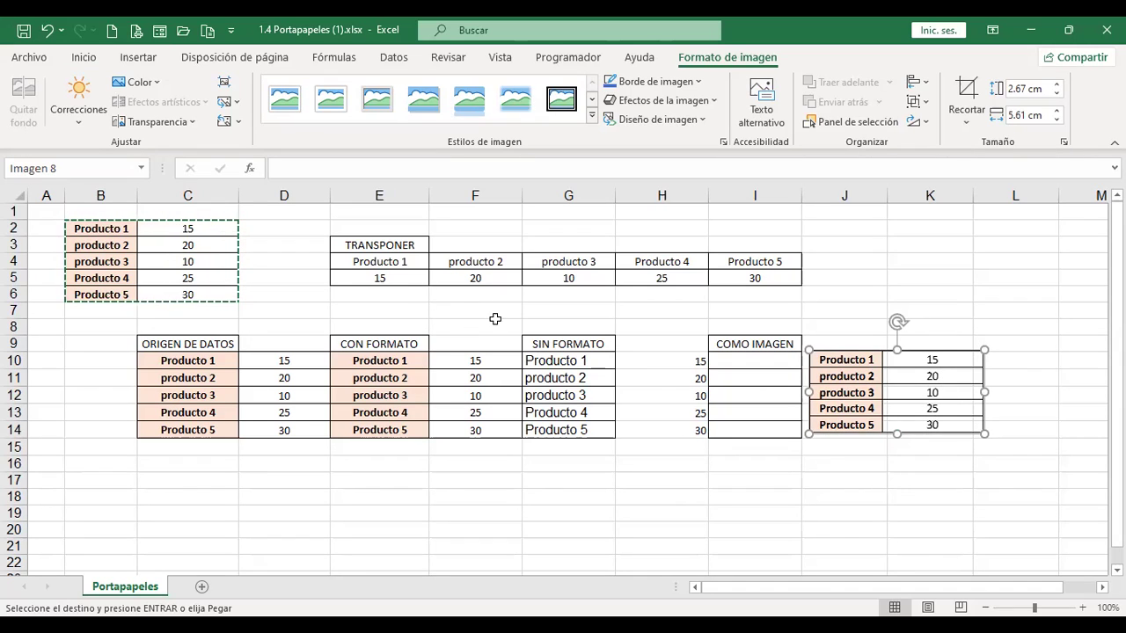
pyautogui.moveTo(885, 357); pyautogui.dragTo(769, 359)
# - Paste the copied product table as a linked picture at K10 and compare the cell references of both pictures
pyautogui.click(916, 362)
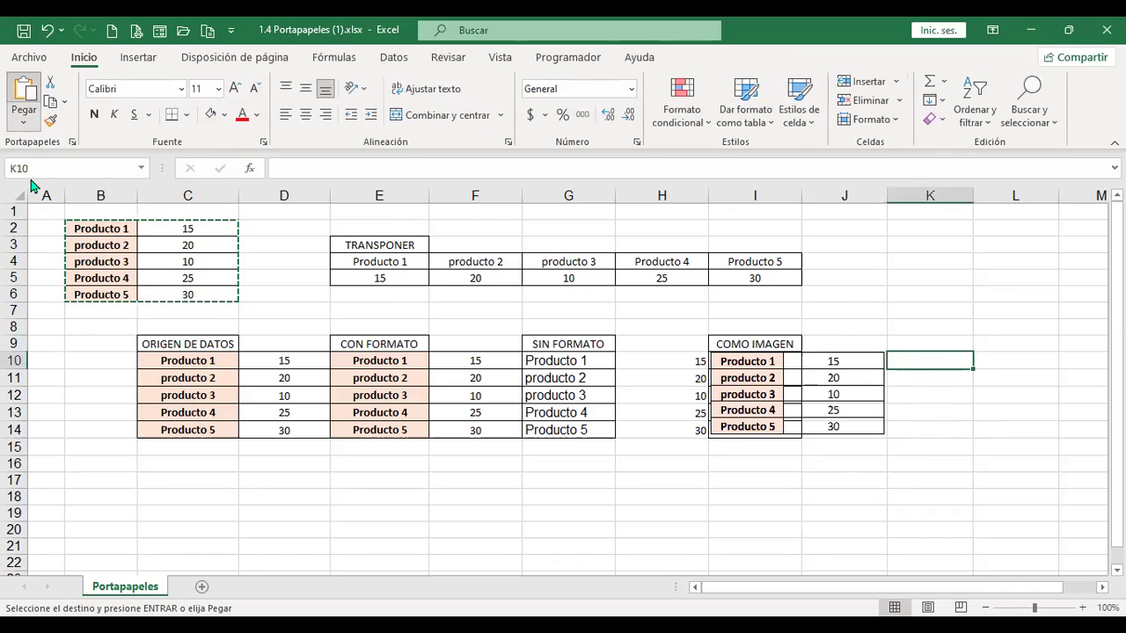
pyautogui.click(24, 123)
pyautogui.click(99, 303)
pyautogui.moveTo(934, 362); pyautogui.dragTo(945, 358)
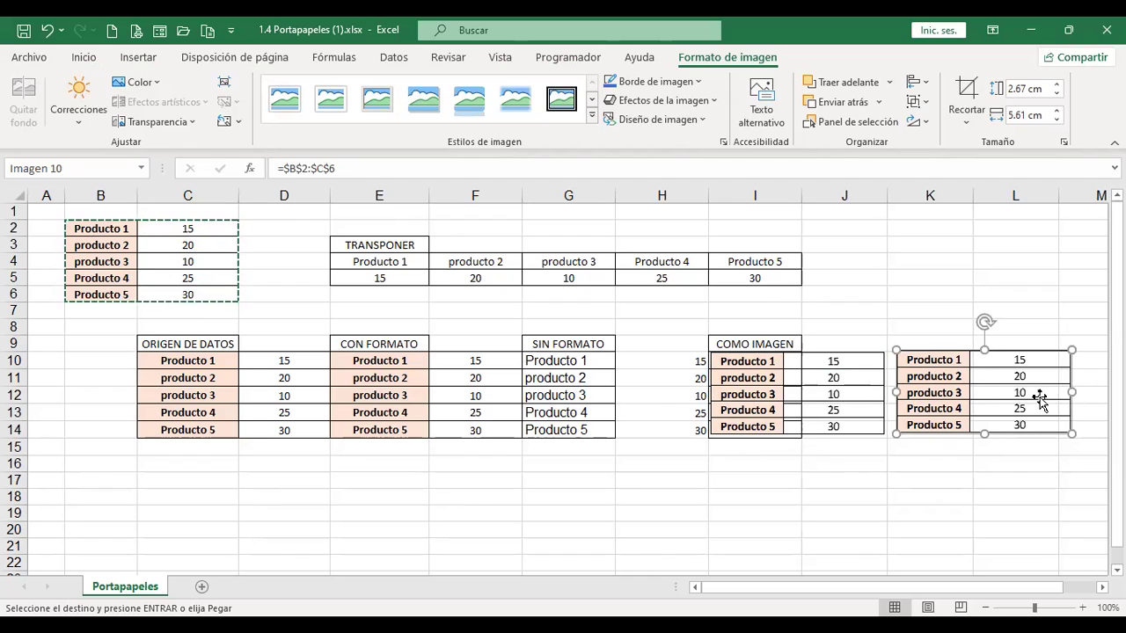
pyautogui.click(836, 370)
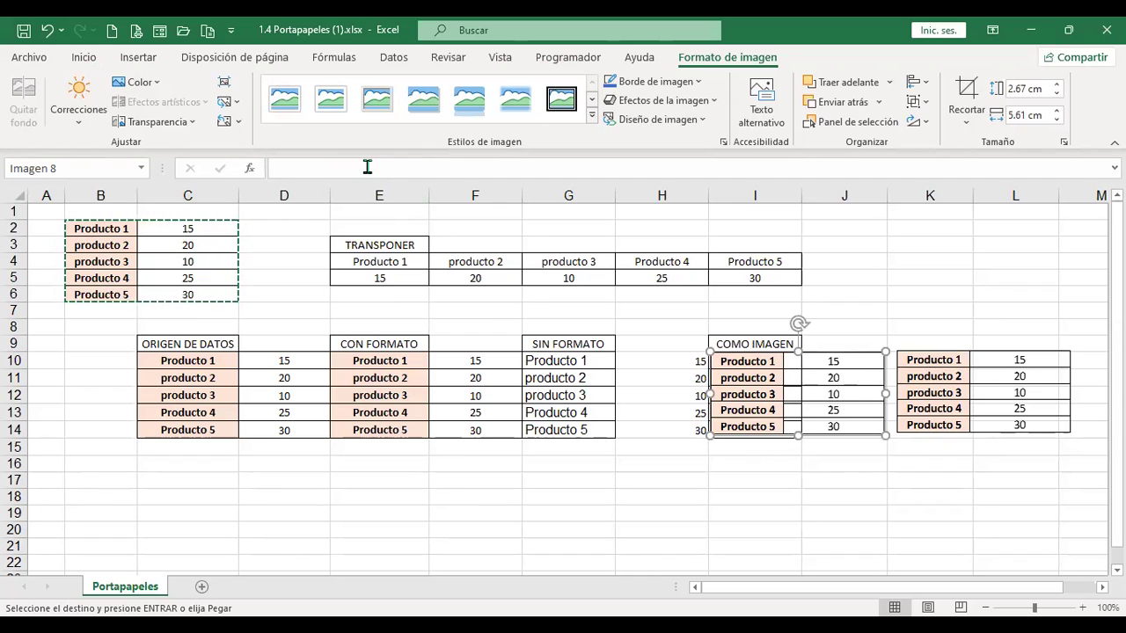
pyautogui.click(1017, 385)
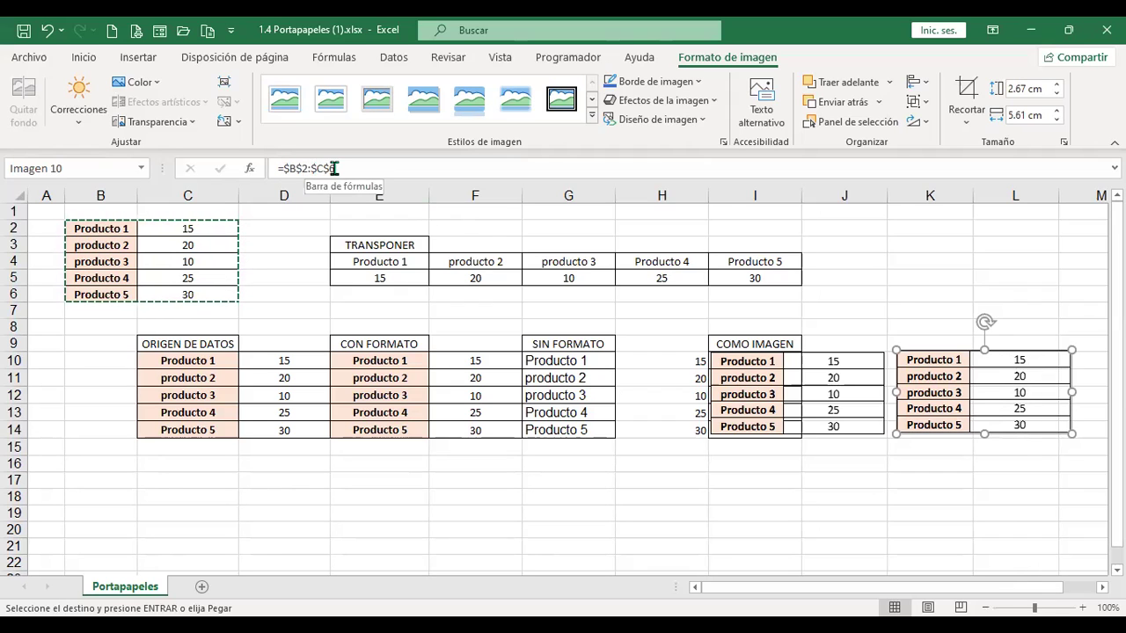
# - Set the quantity of producto 3 in cell C4 of the source table to 40
pyautogui.click(202, 261)
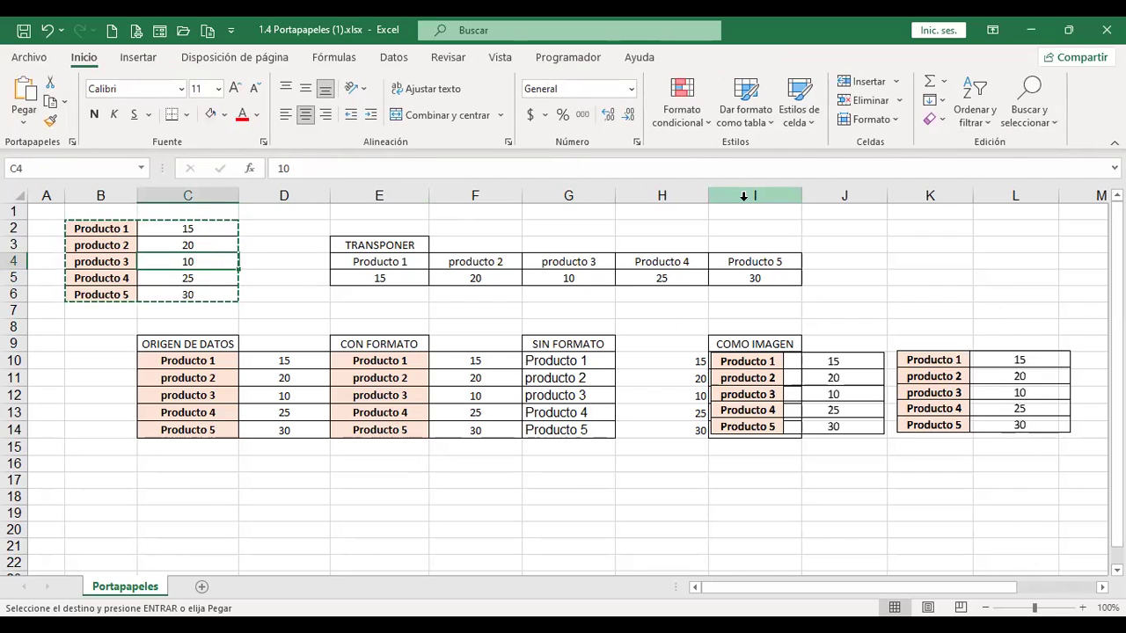
pyautogui.write('40')
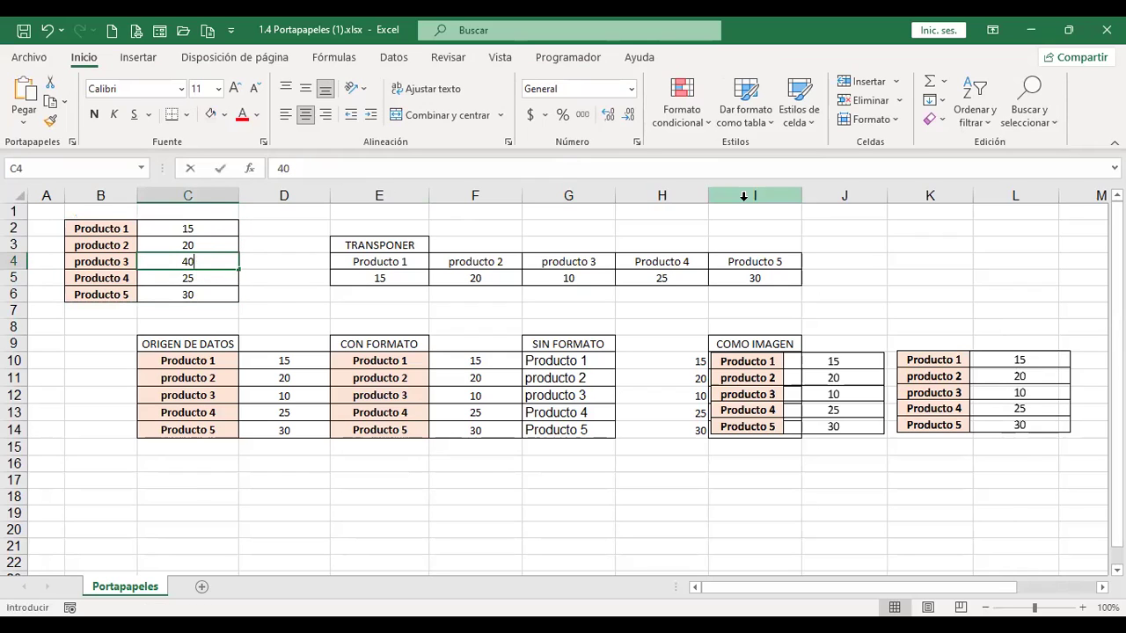
pyautogui.press('Escape')
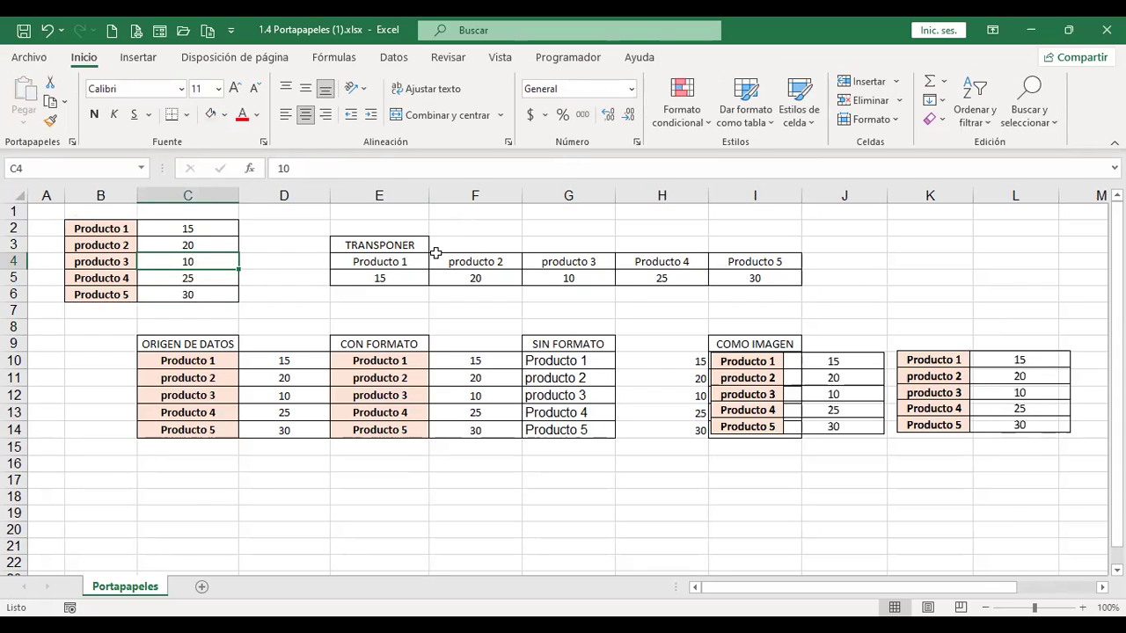
pyautogui.write('40')
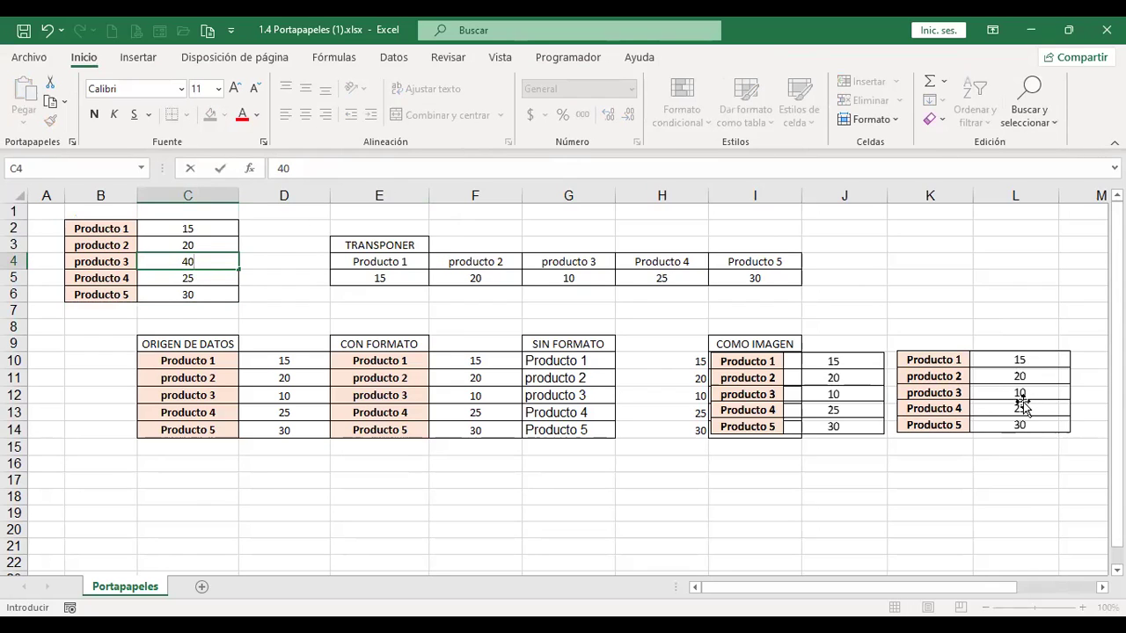
pyautogui.press('Return')
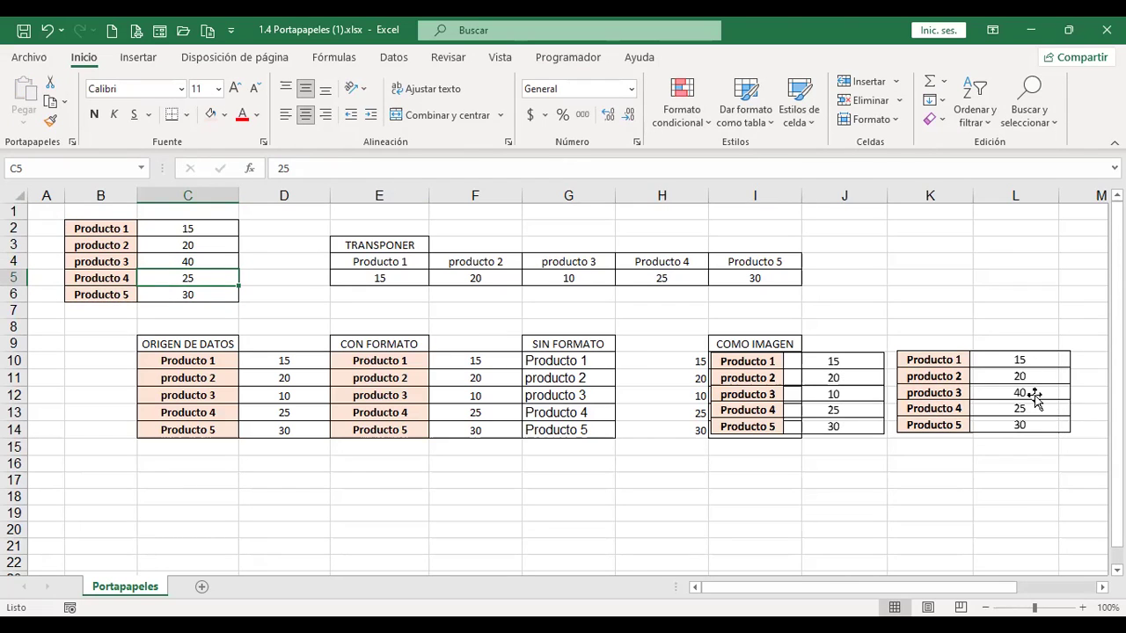
# - Rename the first product in cell B2 to Artículo 1 and check the linked picture against the source table
pyautogui.click(113, 227)
pyautogui.moveTo(113, 226); pyautogui.dragTo(112, 227)
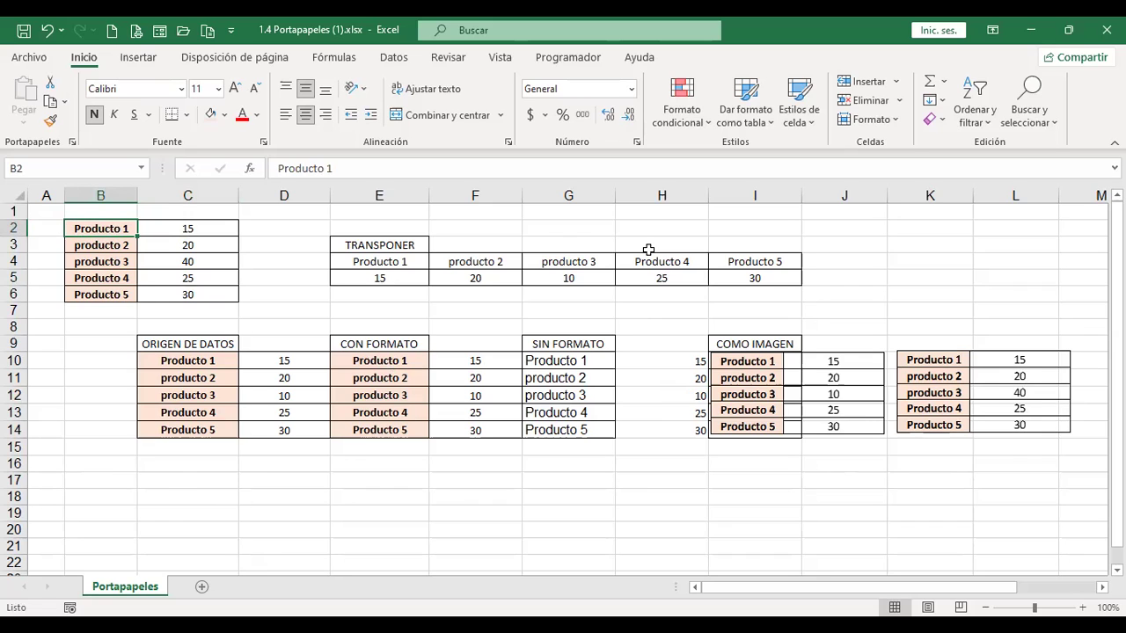
pyautogui.write('Art')
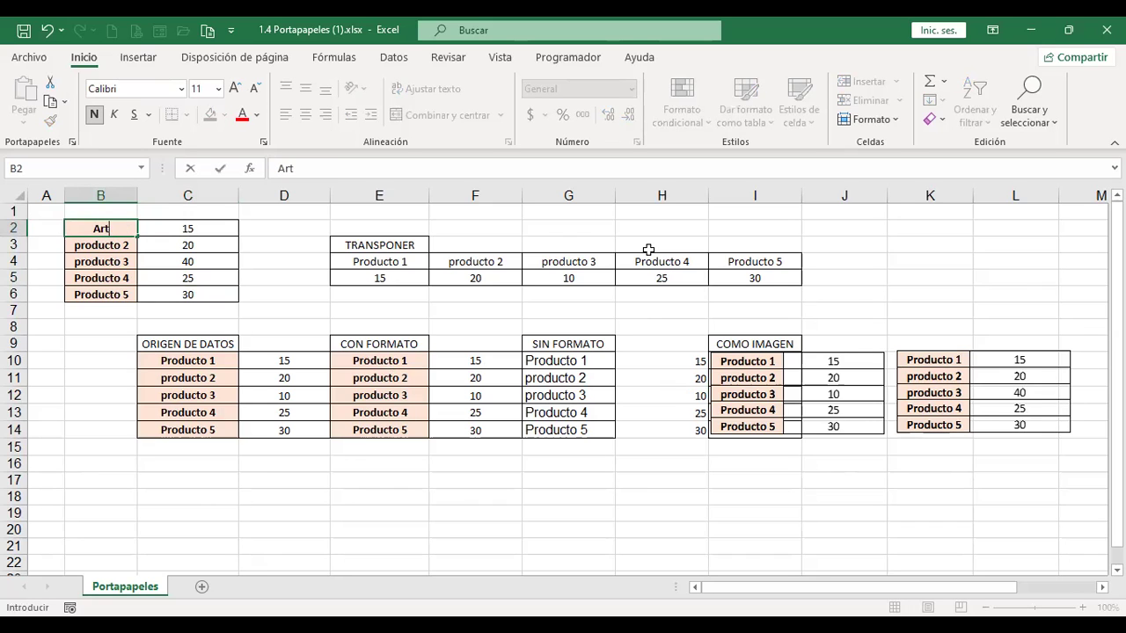
pyautogui.write('ículo 1')
pyautogui.press('Return')
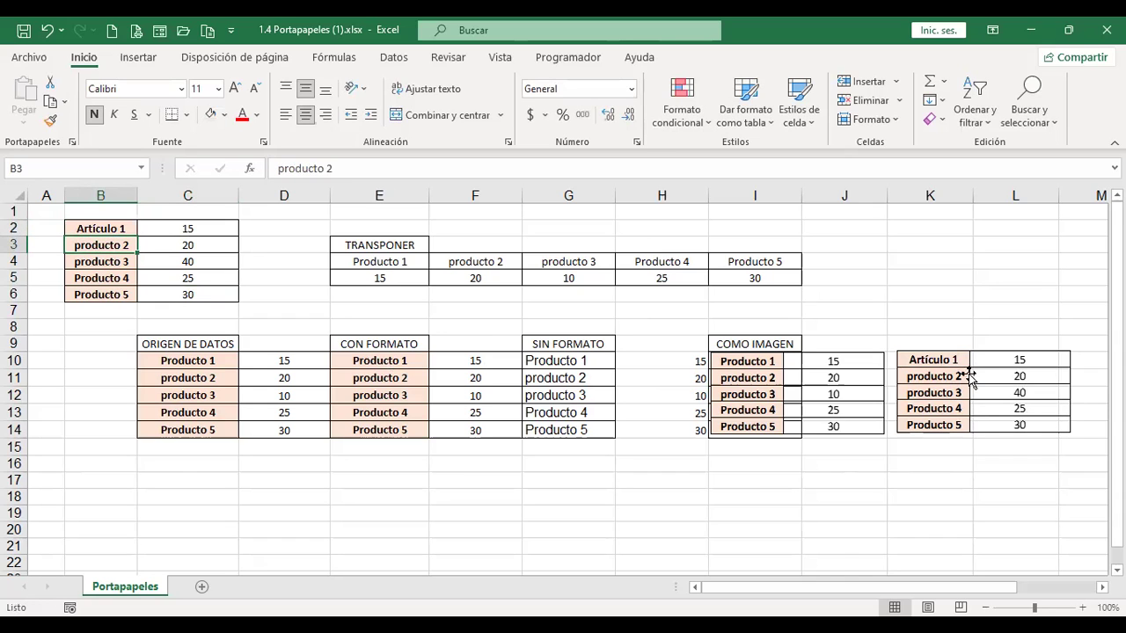
pyautogui.click(1014, 362)
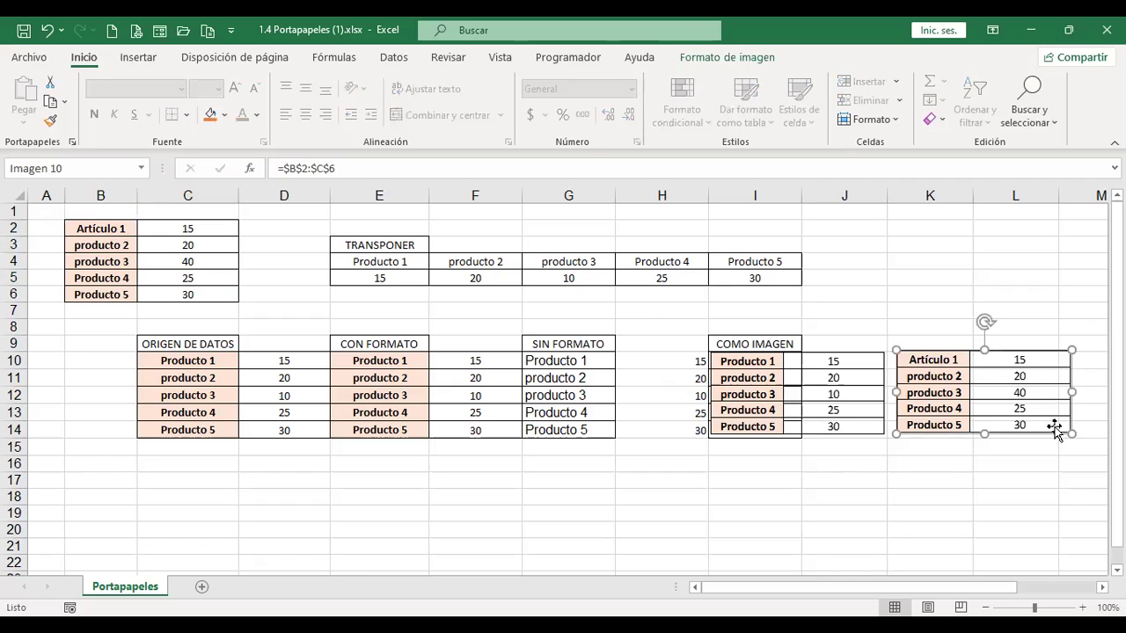
pyautogui.click(118, 231)
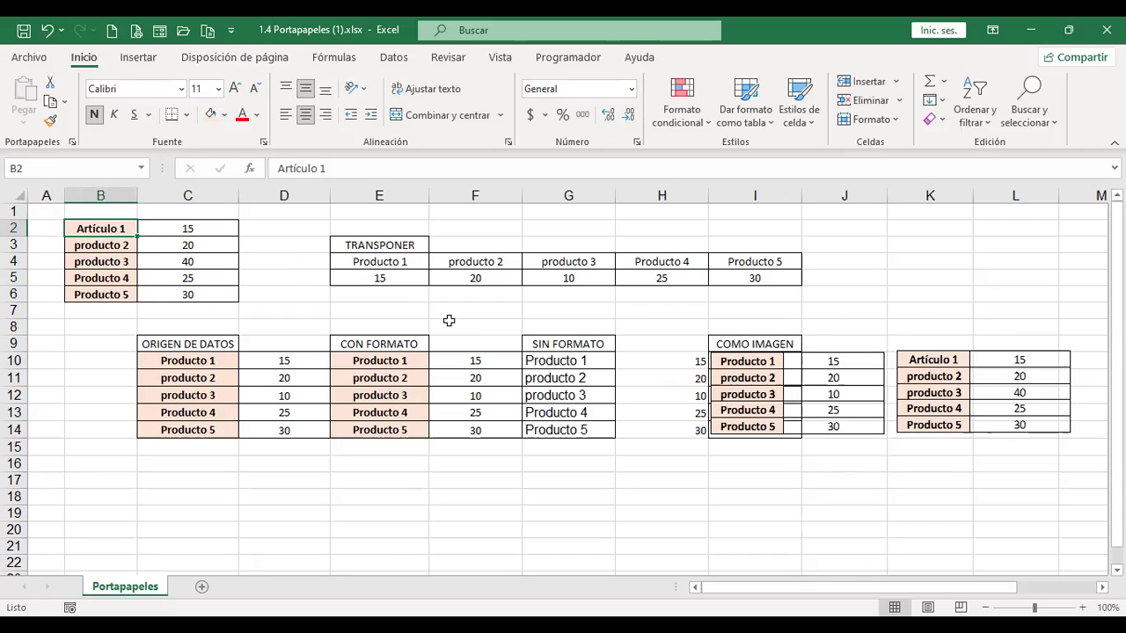
pyautogui.click(409, 309)
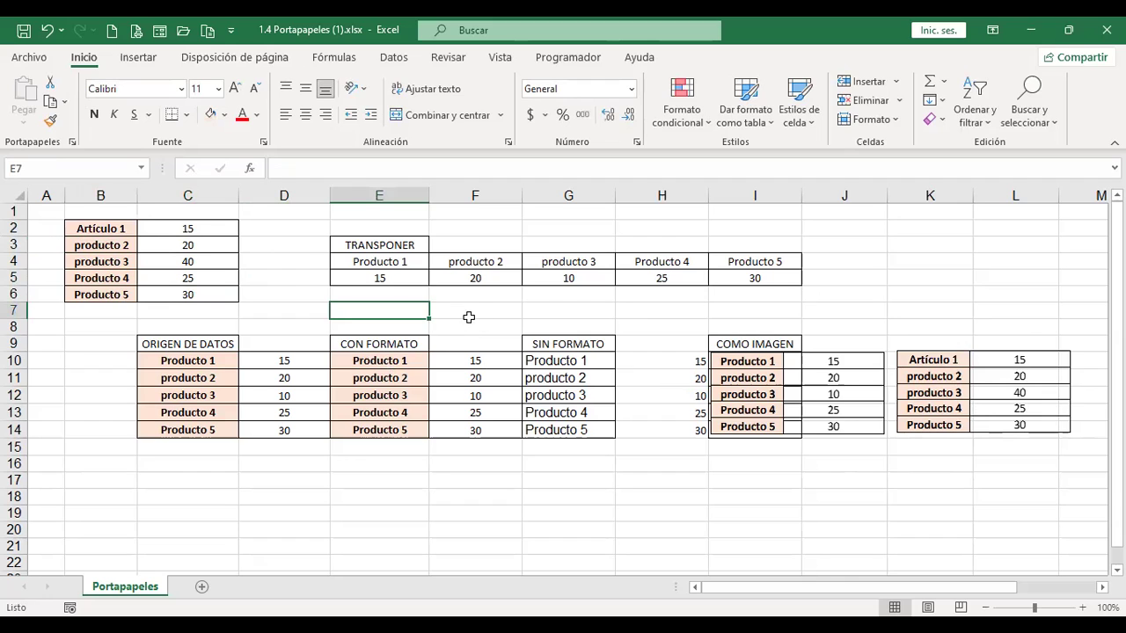
pyautogui.moveTo(107, 230); pyautogui.dragTo(214, 303)
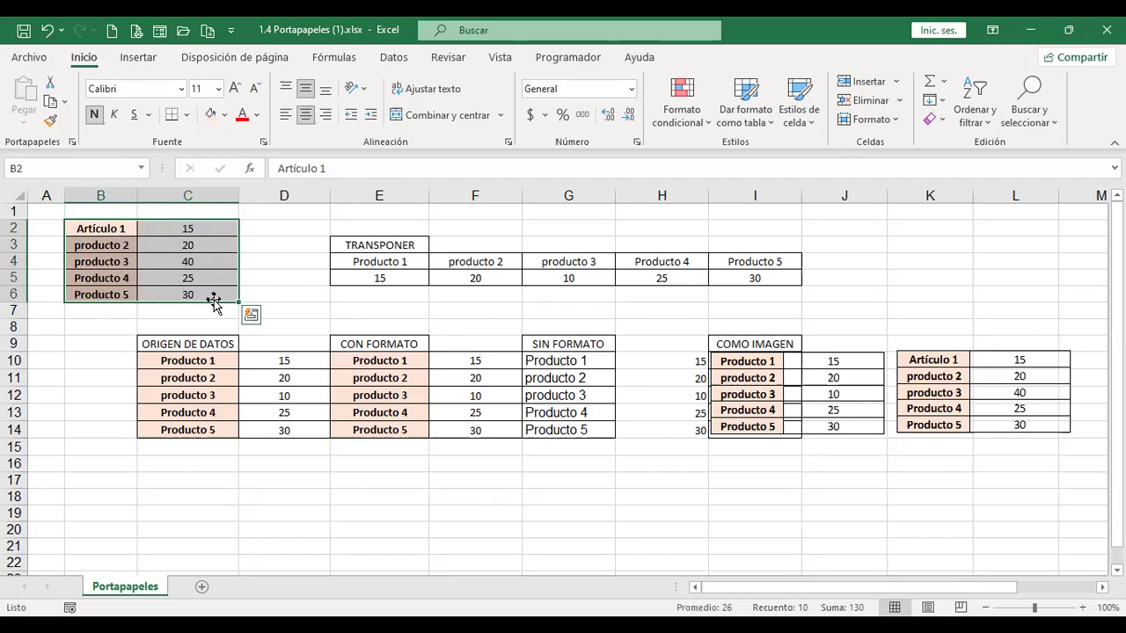
pyautogui.hotkey('ctrl', 'c')
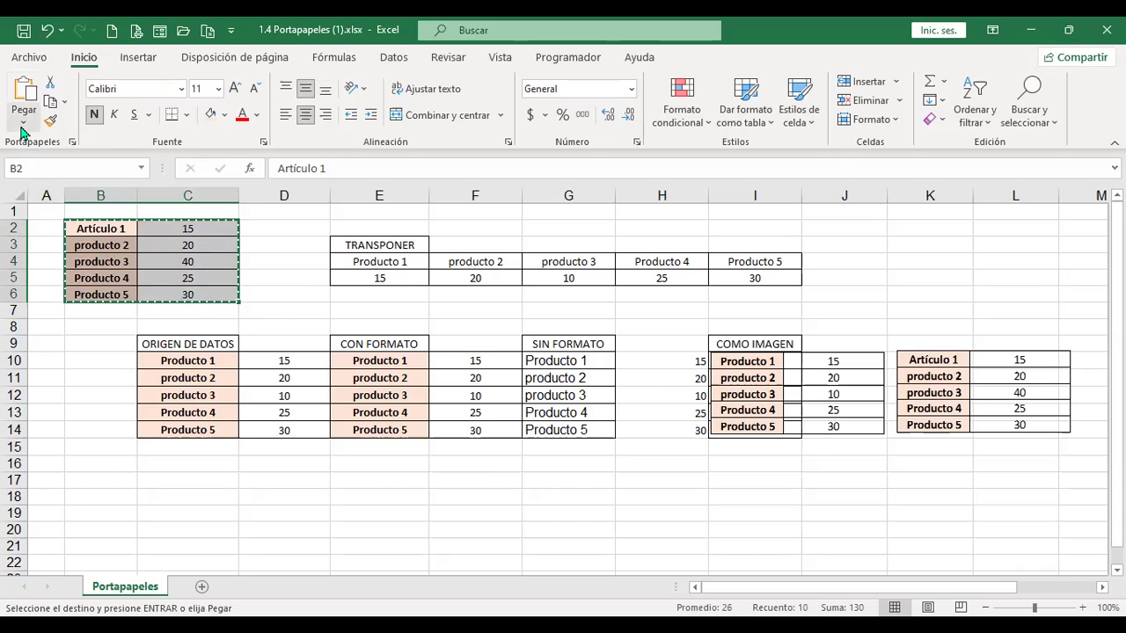
pyautogui.click(23, 128)
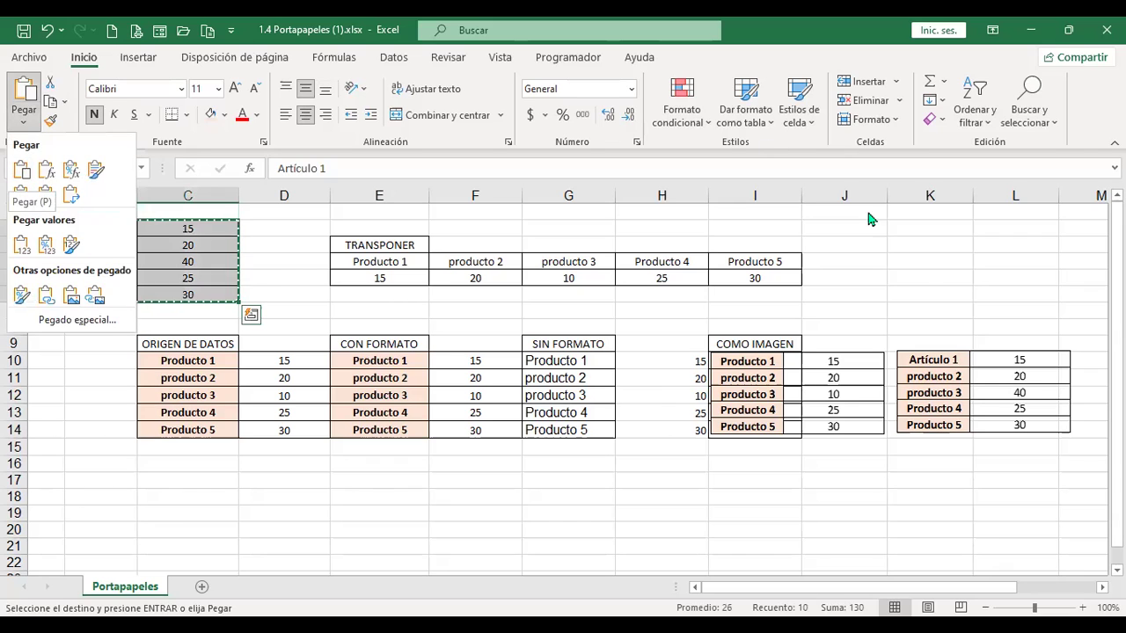
pyautogui.click(182, 480)
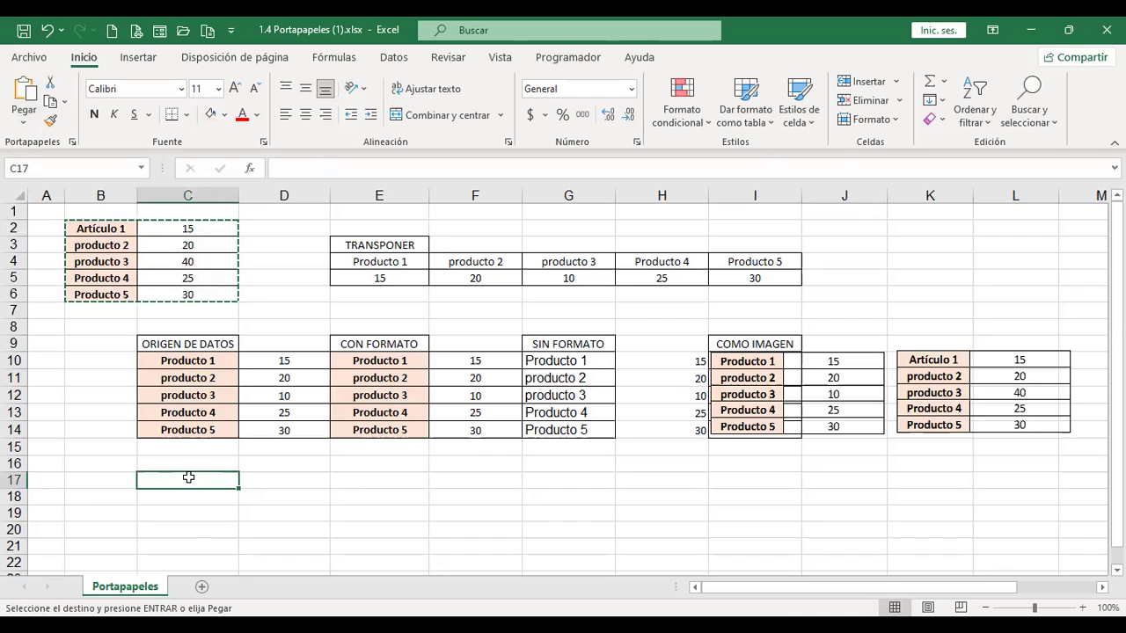
pyautogui.click(24, 123)
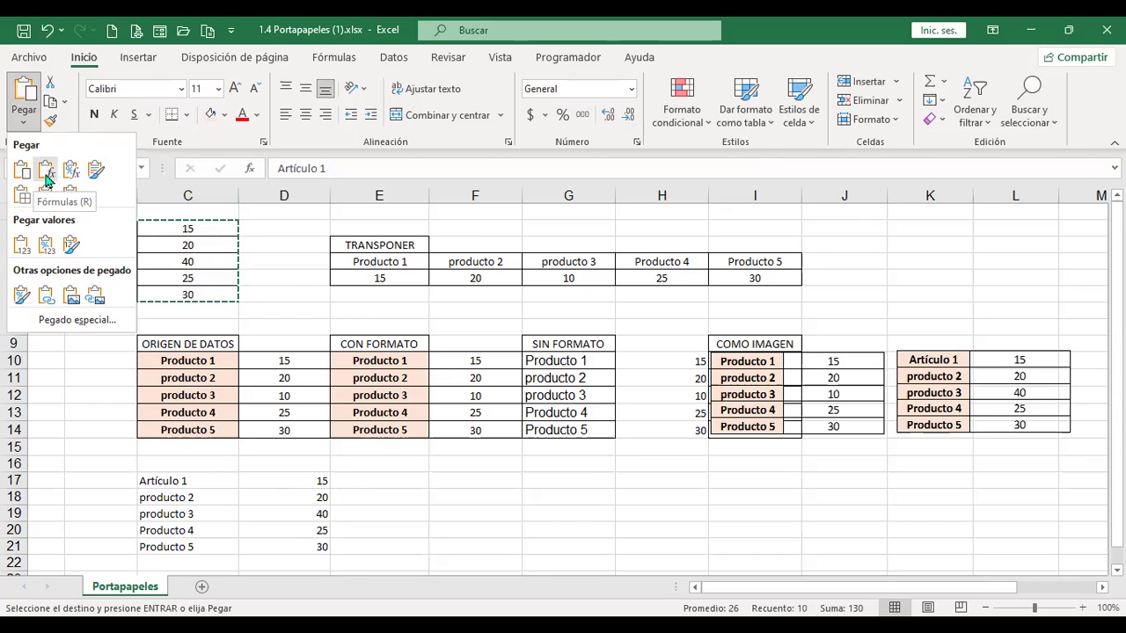
# - Add a SUMA total of C2:C6 in cell C7 and center it horizontally
pyautogui.click(220, 307)
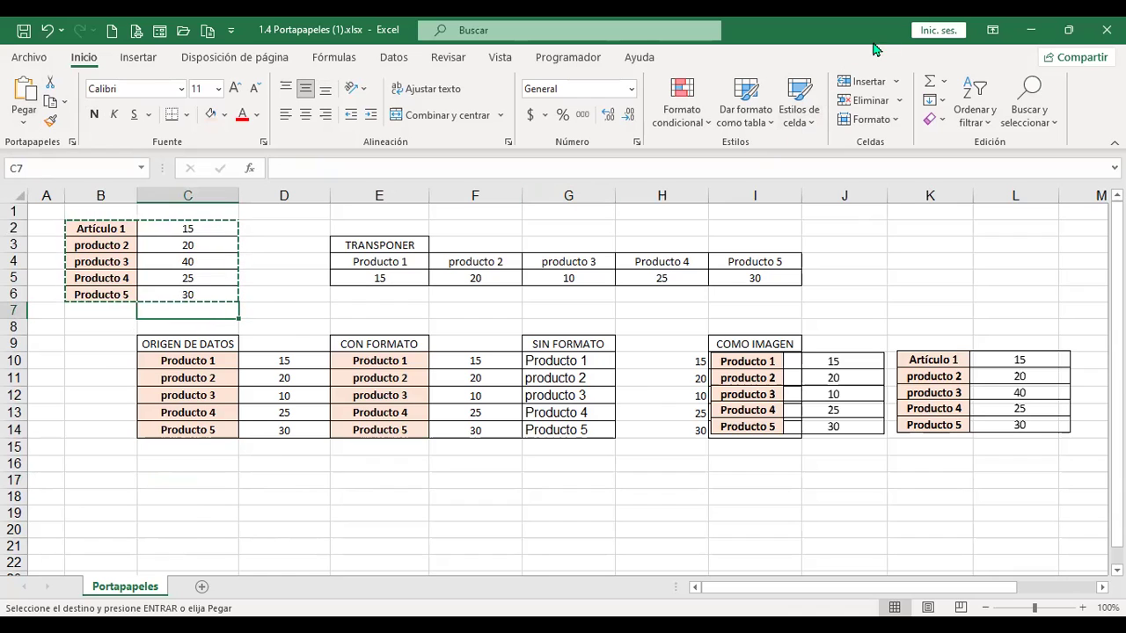
pyautogui.click(946, 85)
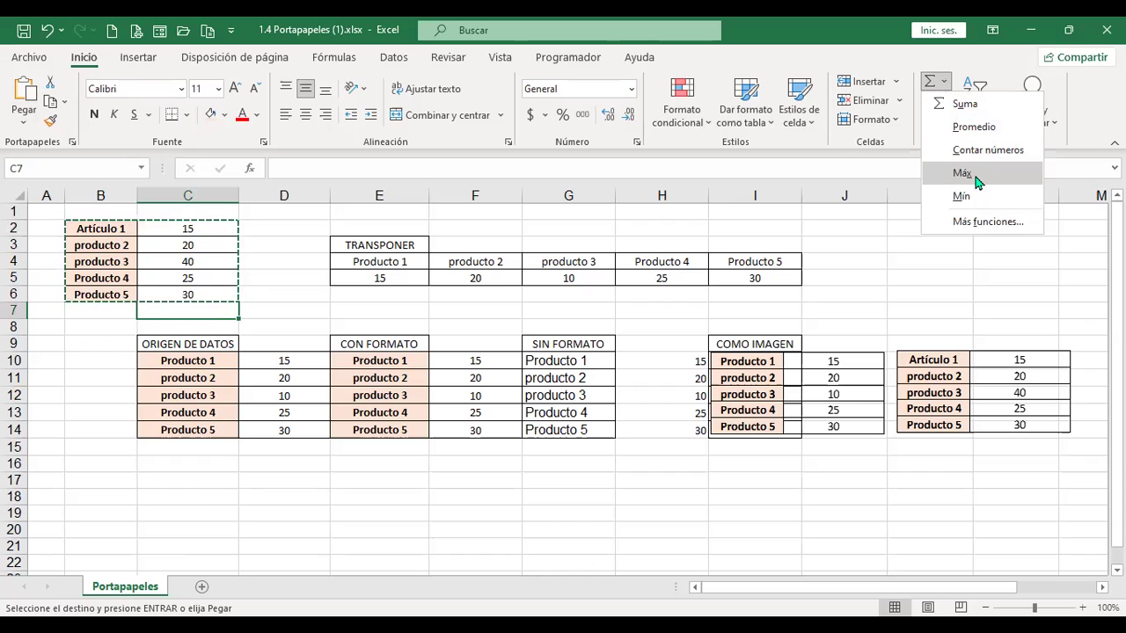
pyautogui.click(975, 114)
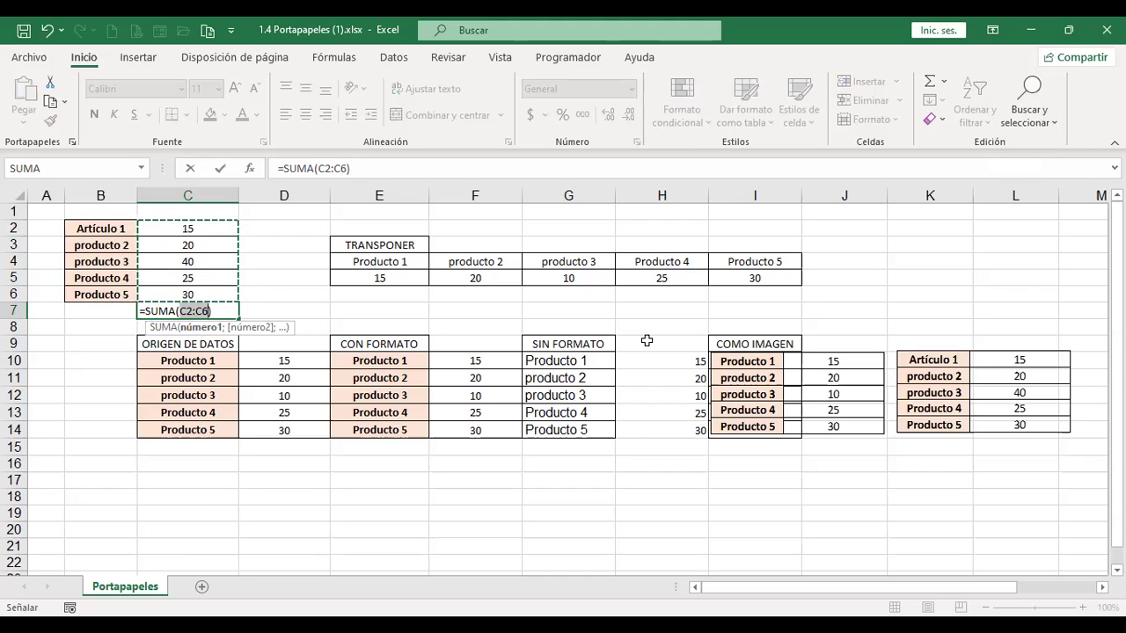
pyautogui.press('Return')
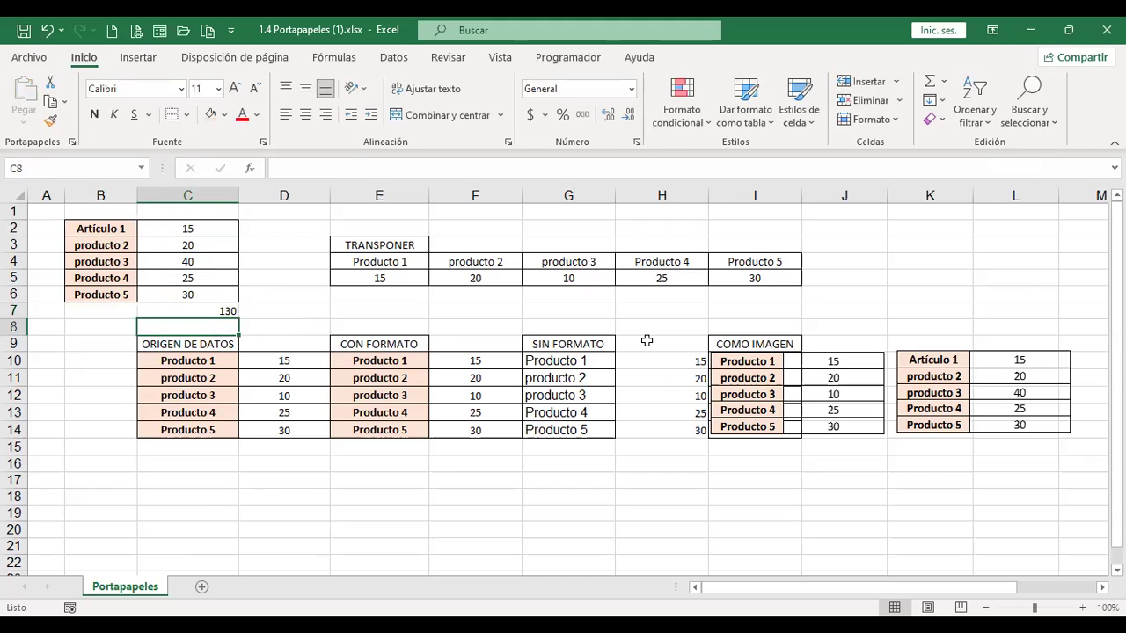
pyautogui.click(211, 309)
pyautogui.click(305, 116)
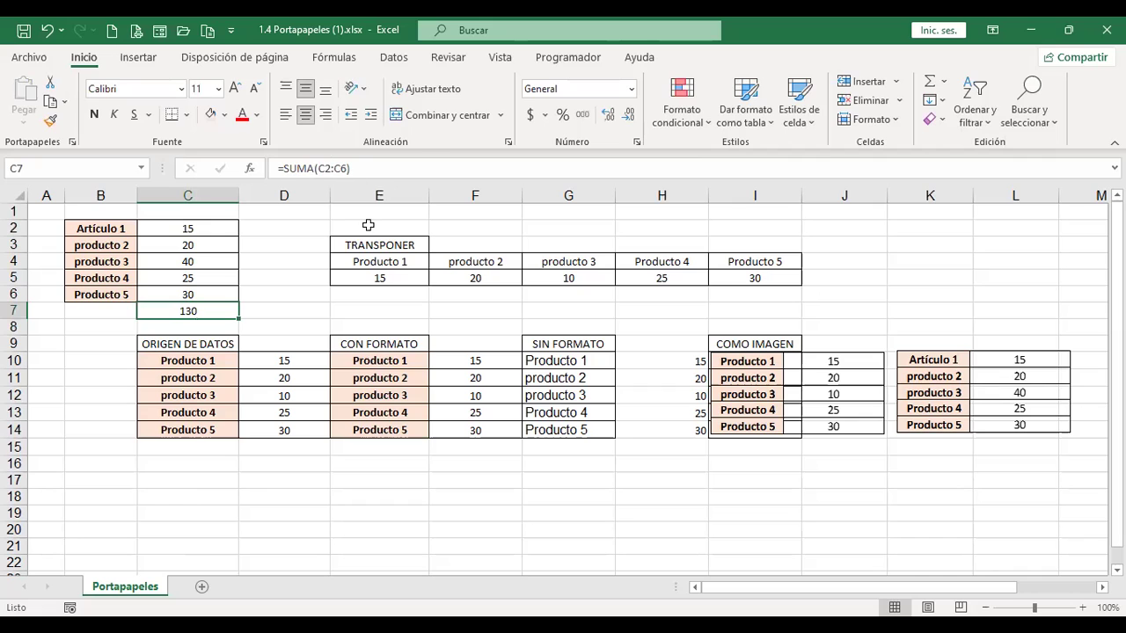
# - Copy the table B2:C7, paste only its formulas at B17, and compare the total formulas in C22 and C7
pyautogui.moveTo(95, 227); pyautogui.dragTo(184, 315)
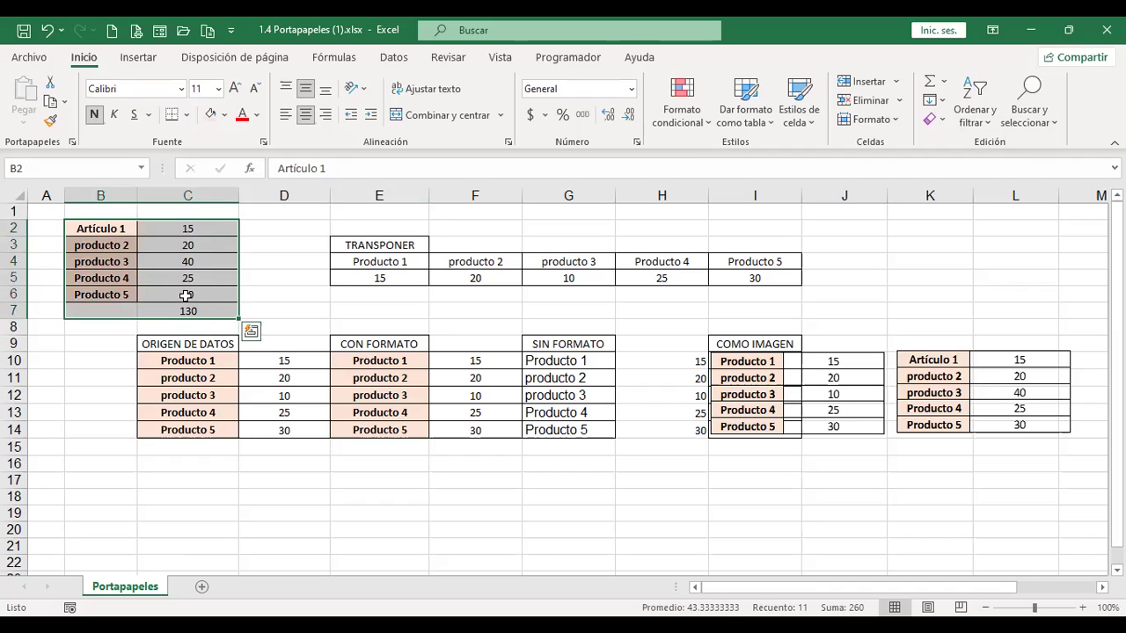
pyautogui.hotkey('ctrl', 'c')
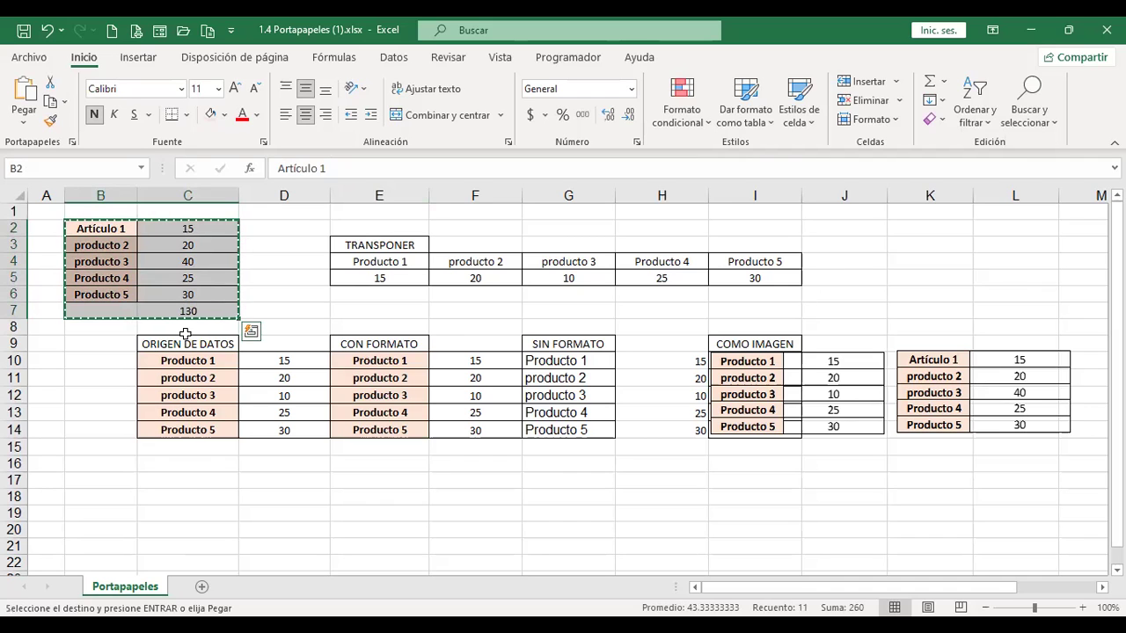
pyautogui.click(115, 480)
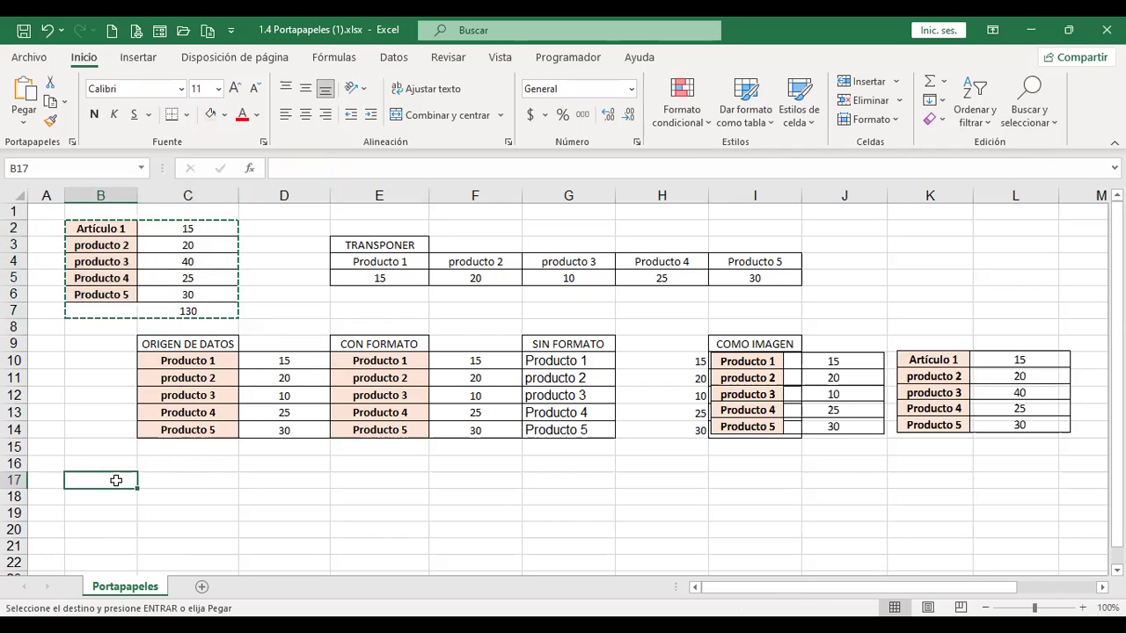
pyautogui.click(24, 128)
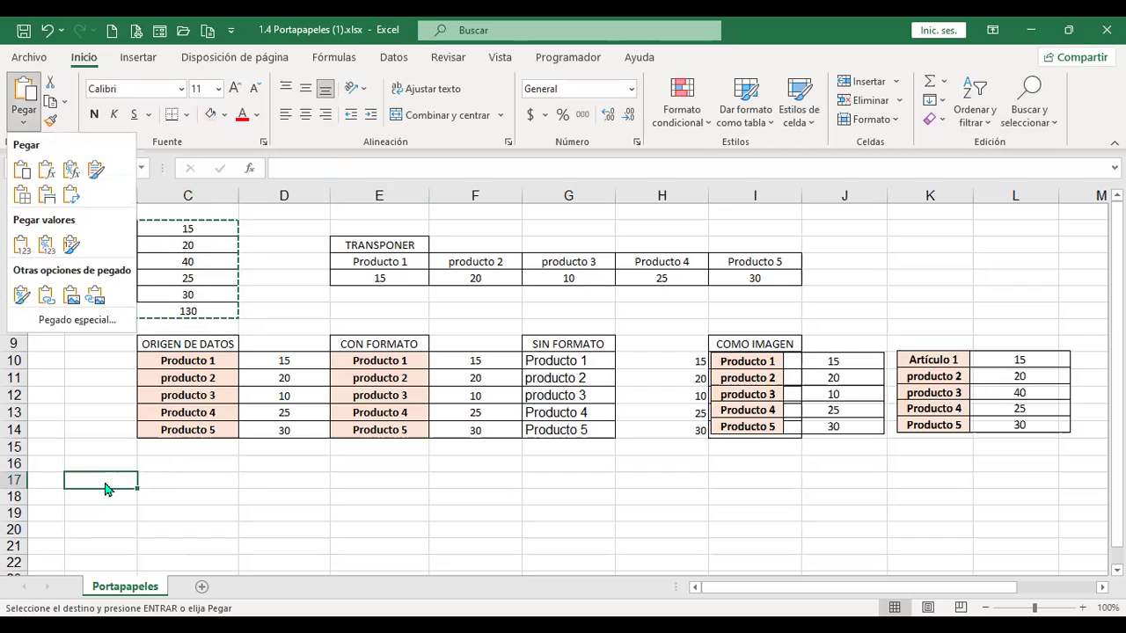
pyautogui.rightClick(105, 489)
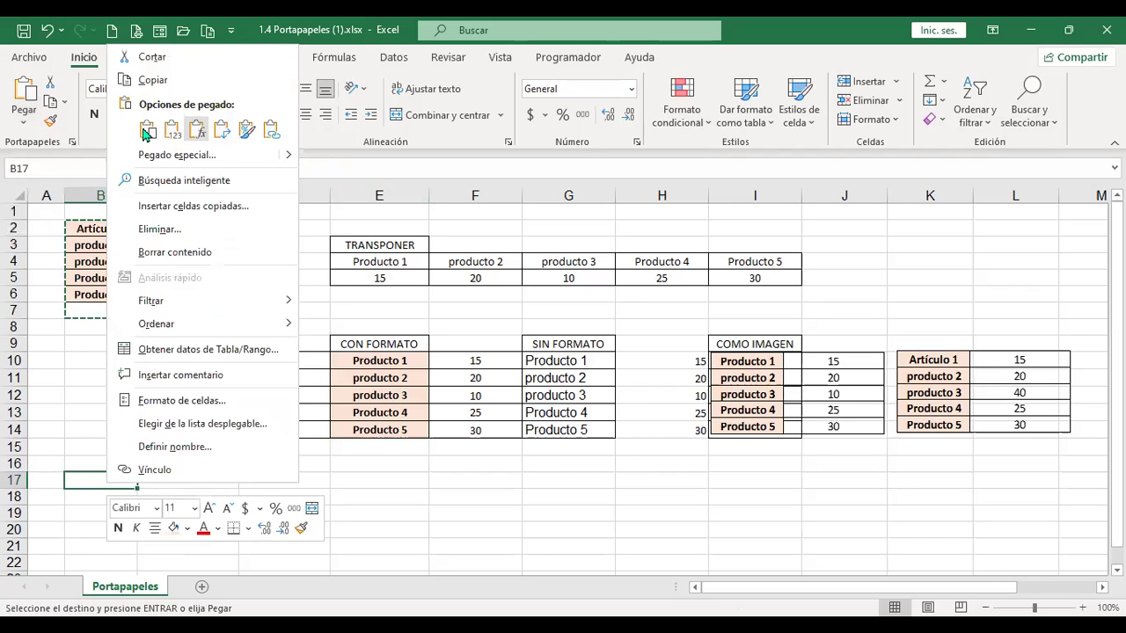
pyautogui.click(22, 126)
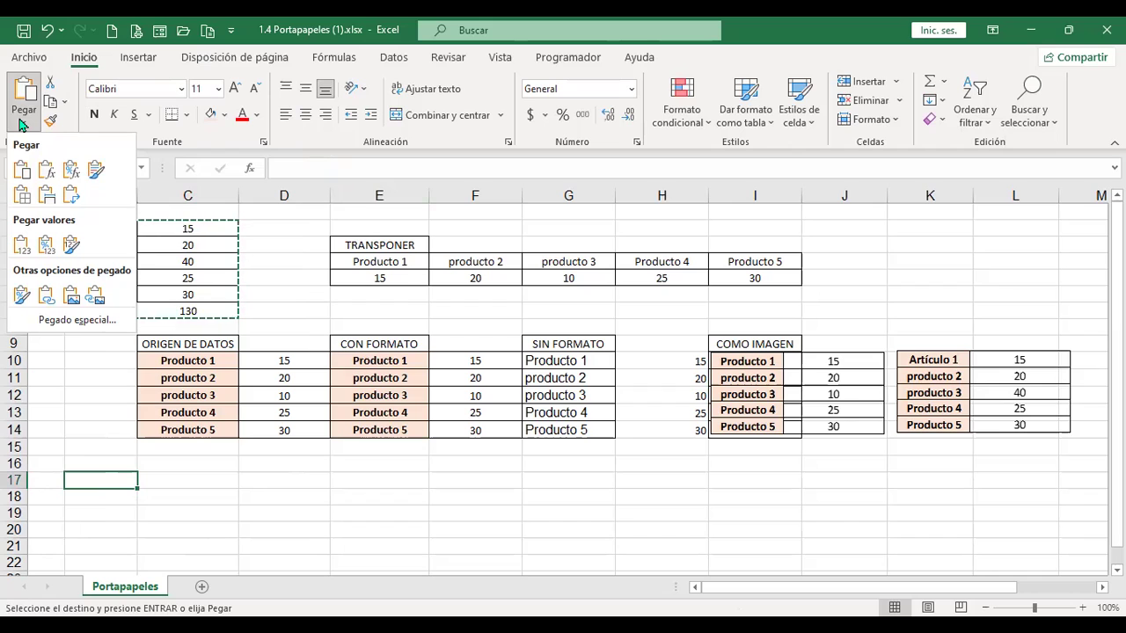
pyautogui.click(48, 176)
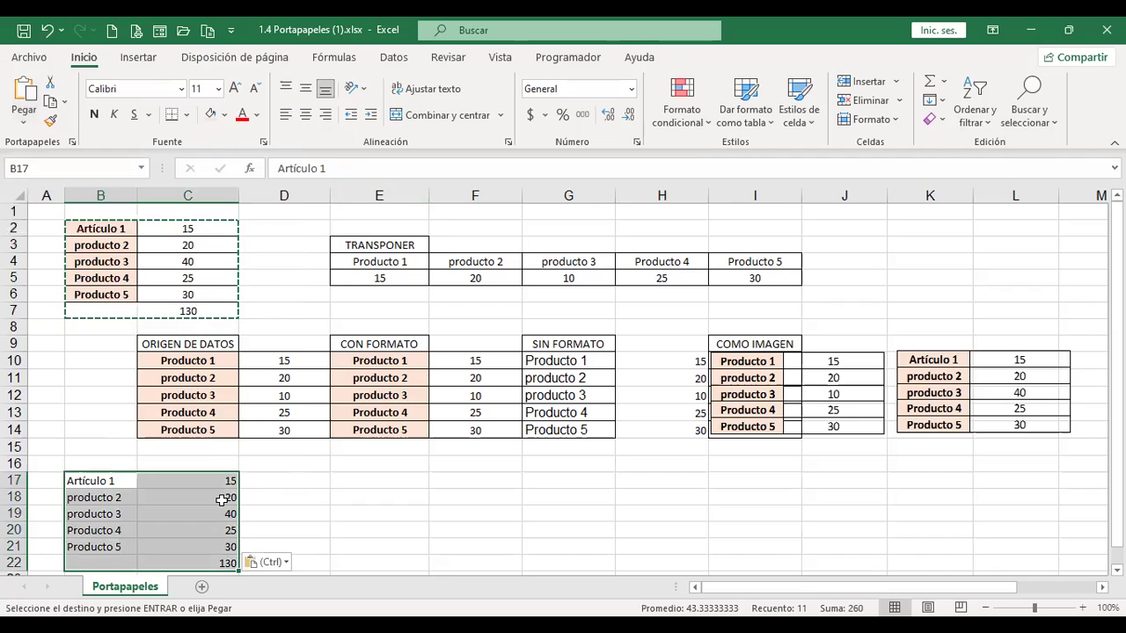
pyautogui.click(215, 564)
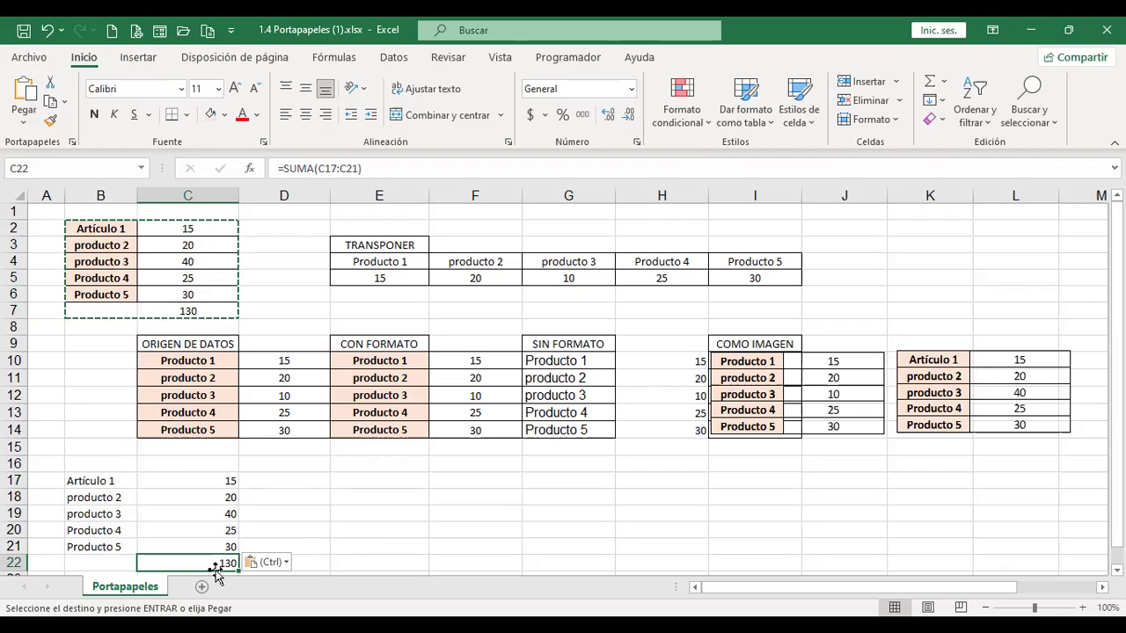
pyautogui.click(218, 313)
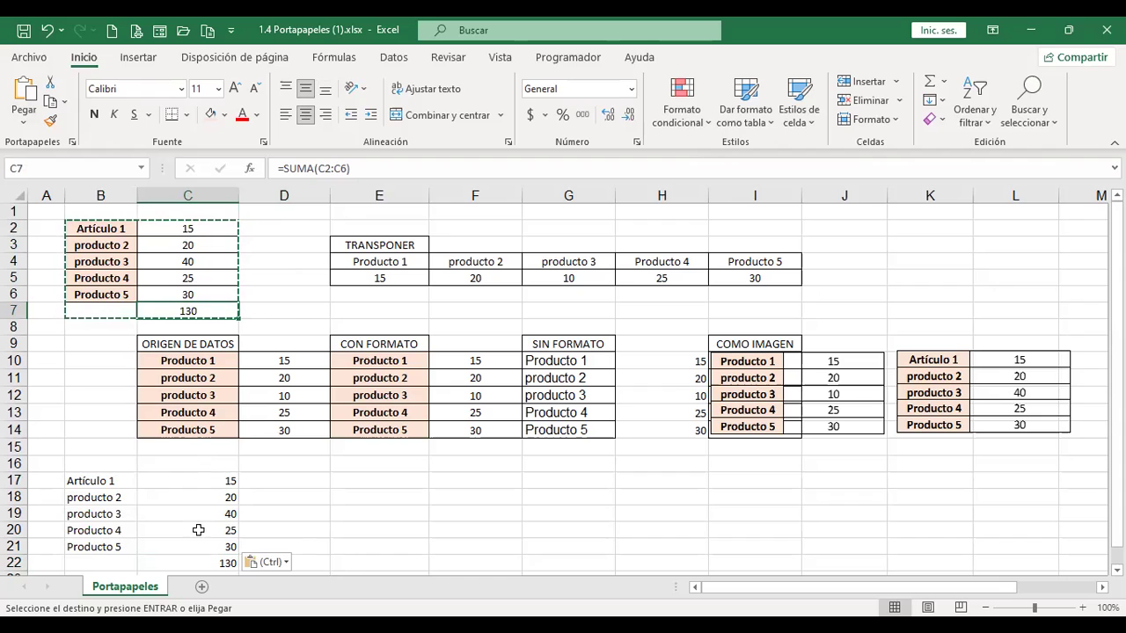
pyautogui.click(203, 561)
pyautogui.scroll(-1, 230, 538)
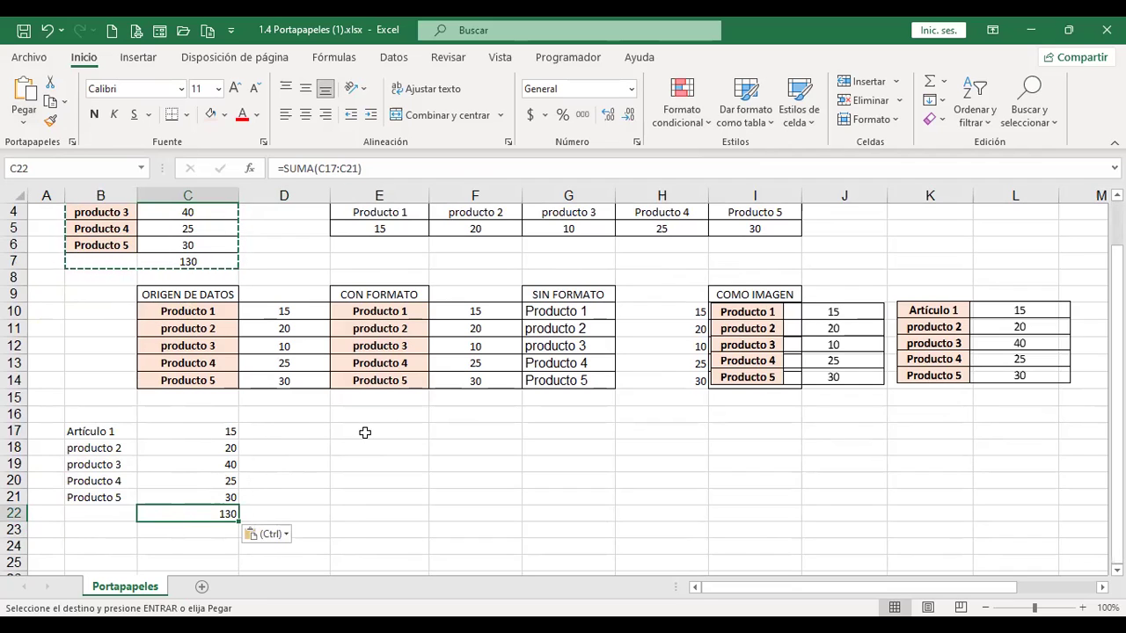
pyautogui.click(364, 432)
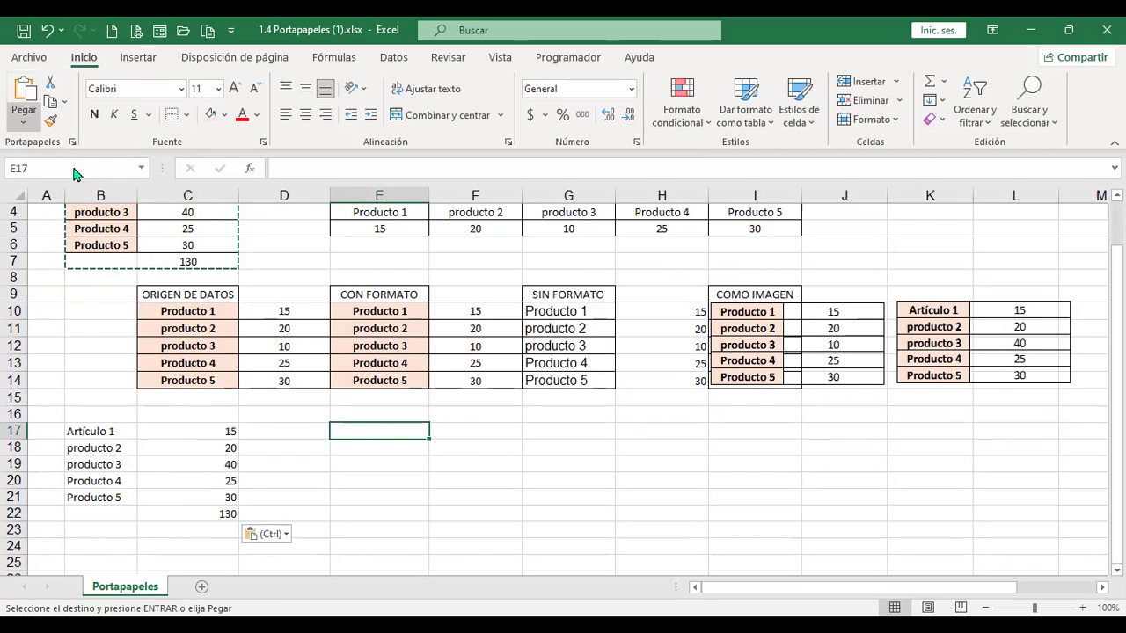
pyautogui.click(24, 119)
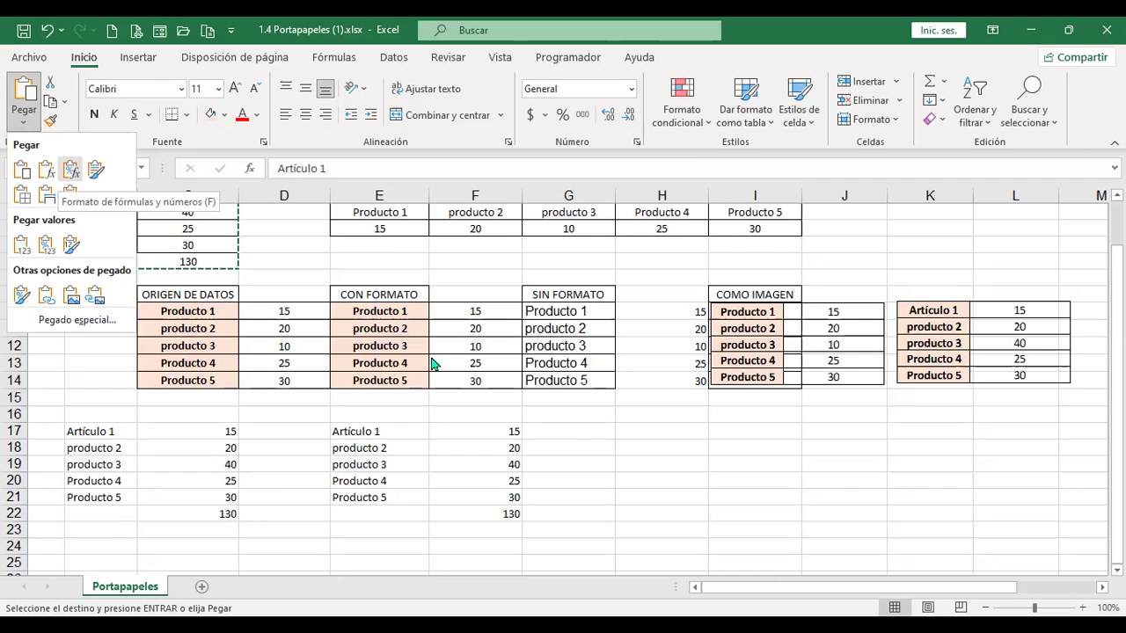
pyautogui.scroll(1, 352, 343)
pyautogui.click(218, 228)
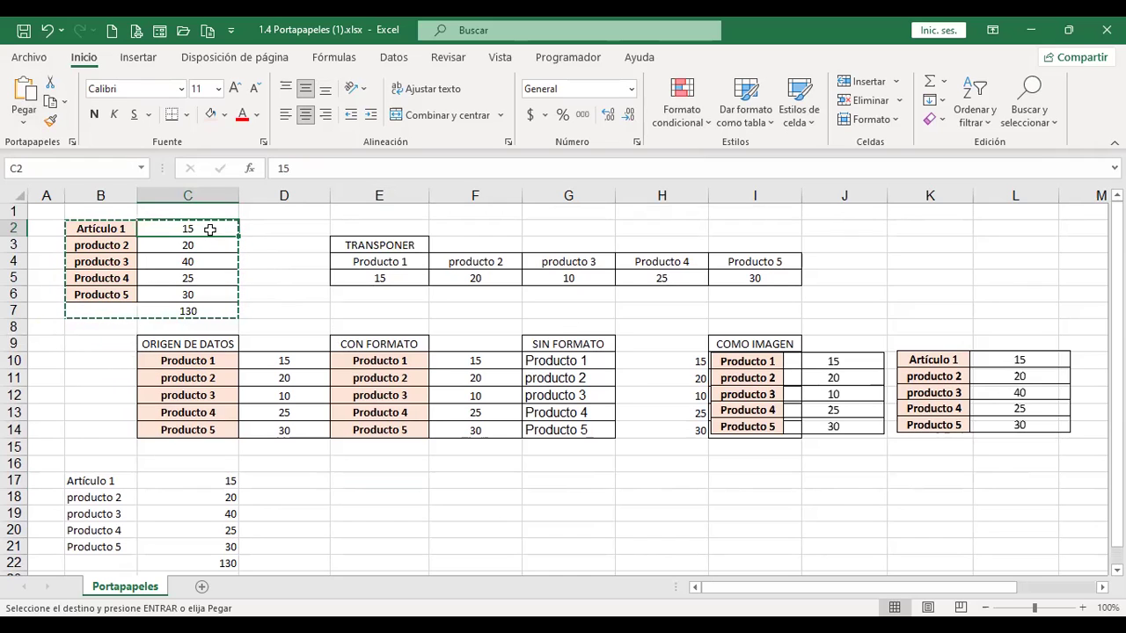
pyautogui.press('Escape')
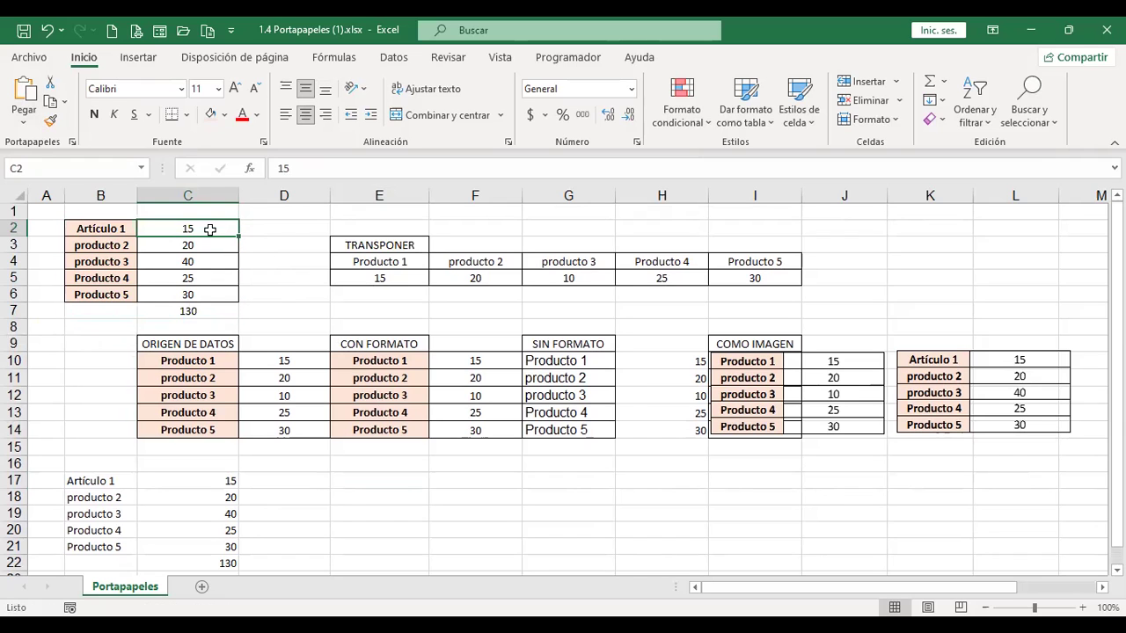
# - Apply the custom number format 0 "ud" to the quantity in C2 and check the total formula in C7
pyautogui.hotkey('ctrl', '1')
pyautogui.click(719, 319)
pyautogui.moveTo(1078, 290); pyautogui.dragTo(980, 245)
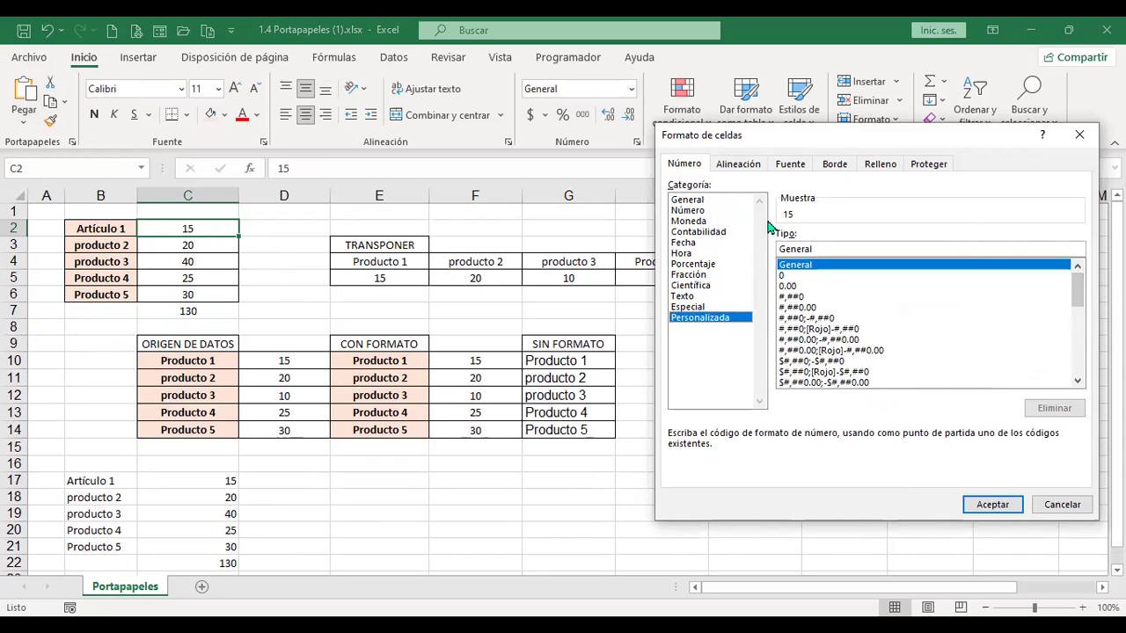
pyautogui.click(786, 276)
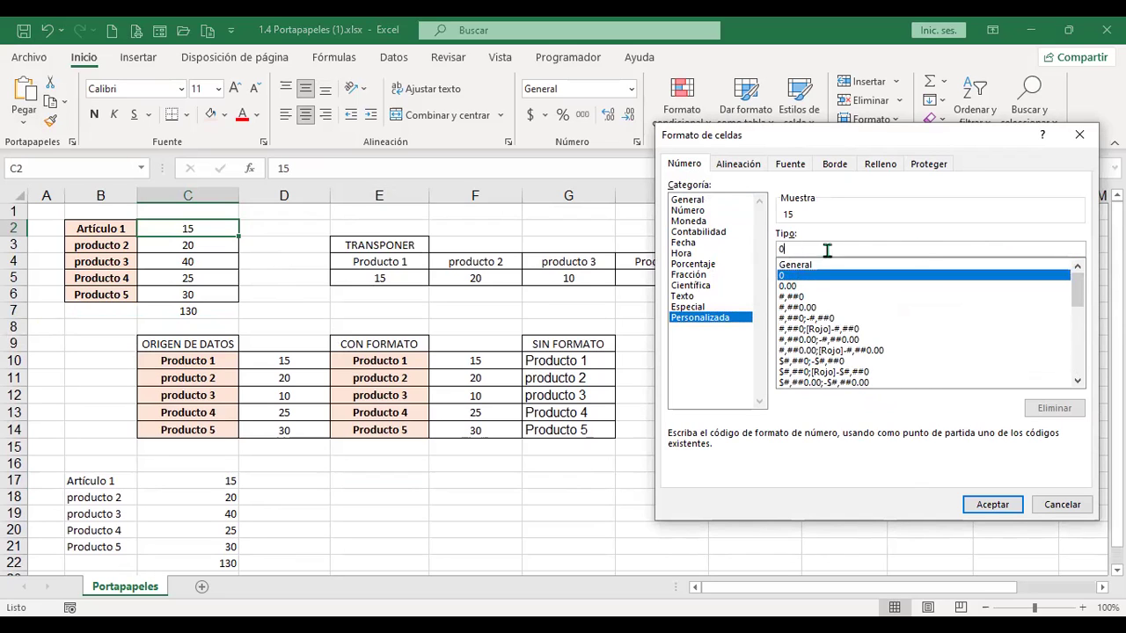
pyautogui.click(925, 250)
pyautogui.write('"du')
pyautogui.press('BackSpace')
pyautogui.press('BackSpace')
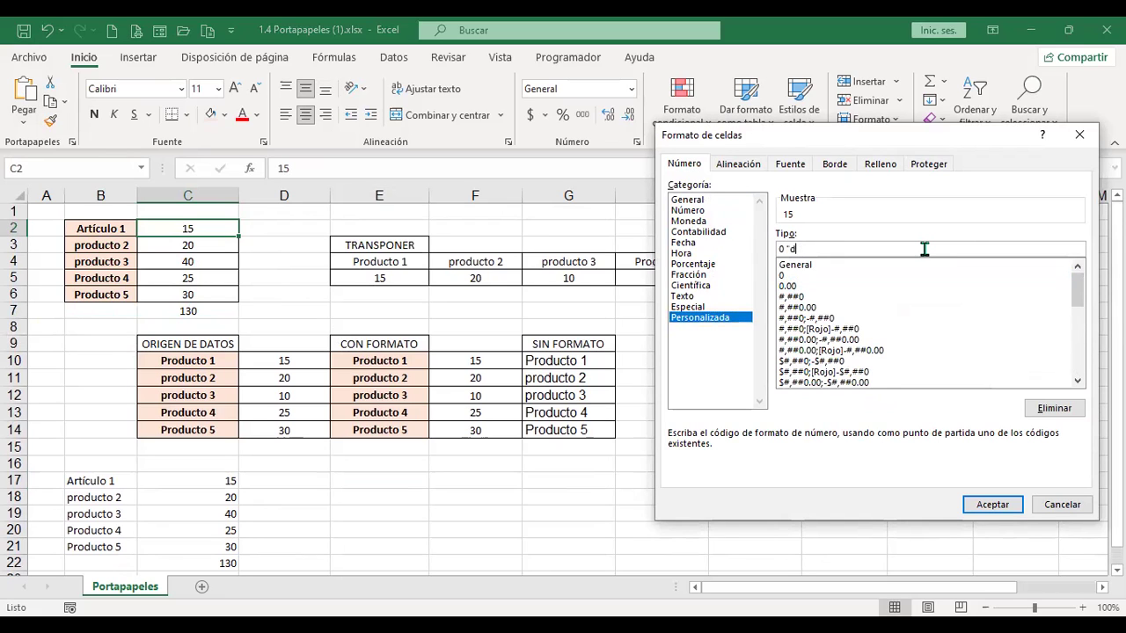
pyautogui.write('ud"')
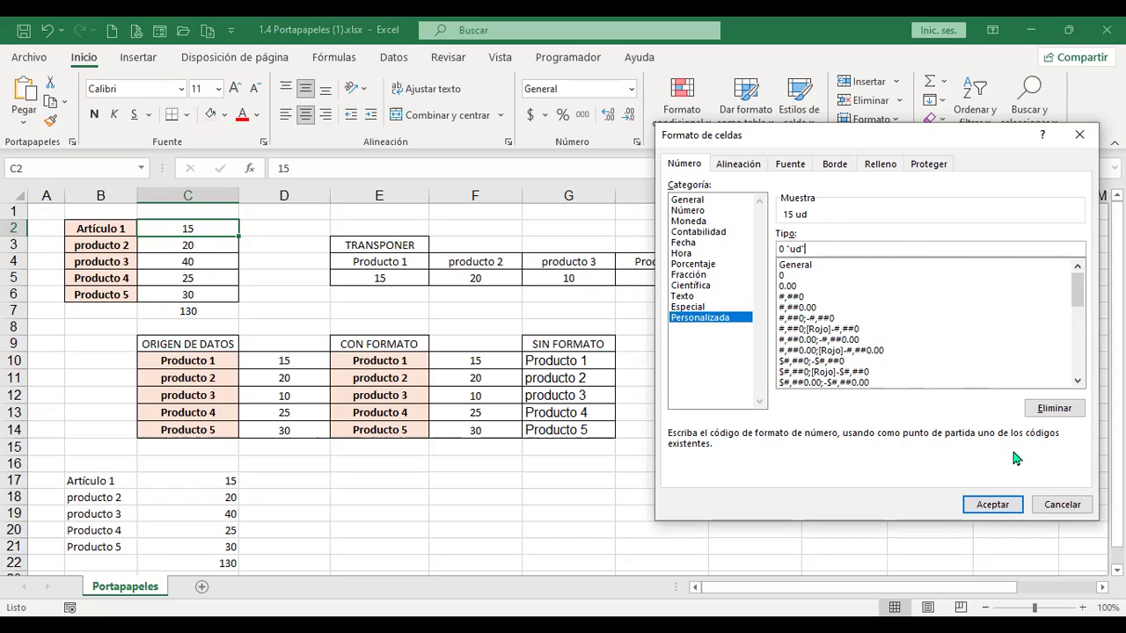
pyautogui.click(1006, 506)
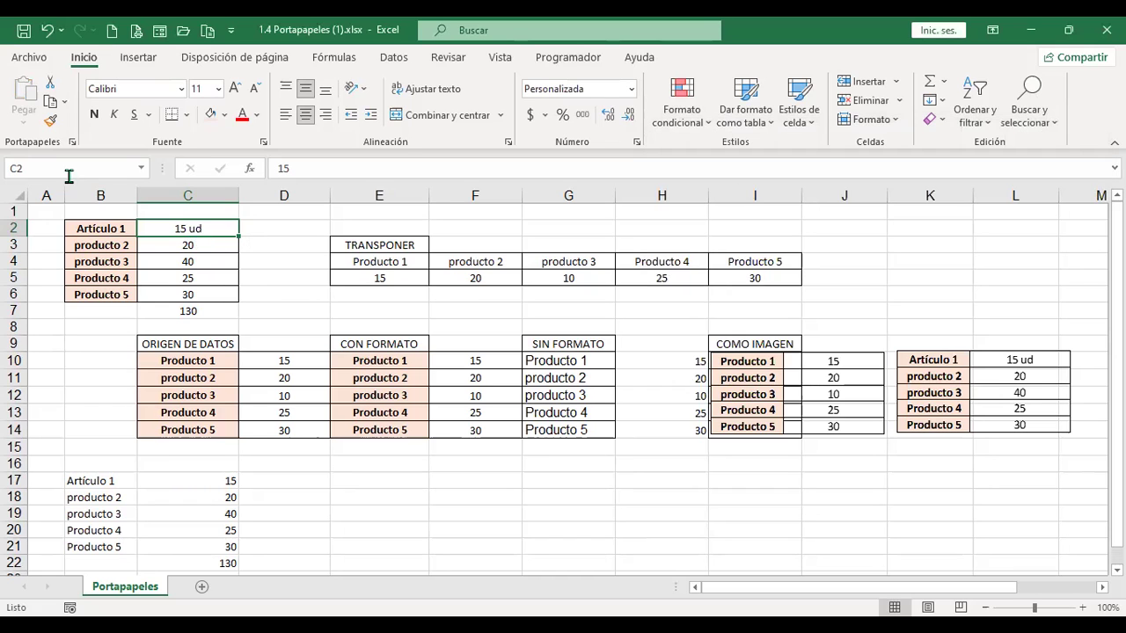
pyautogui.click(216, 311)
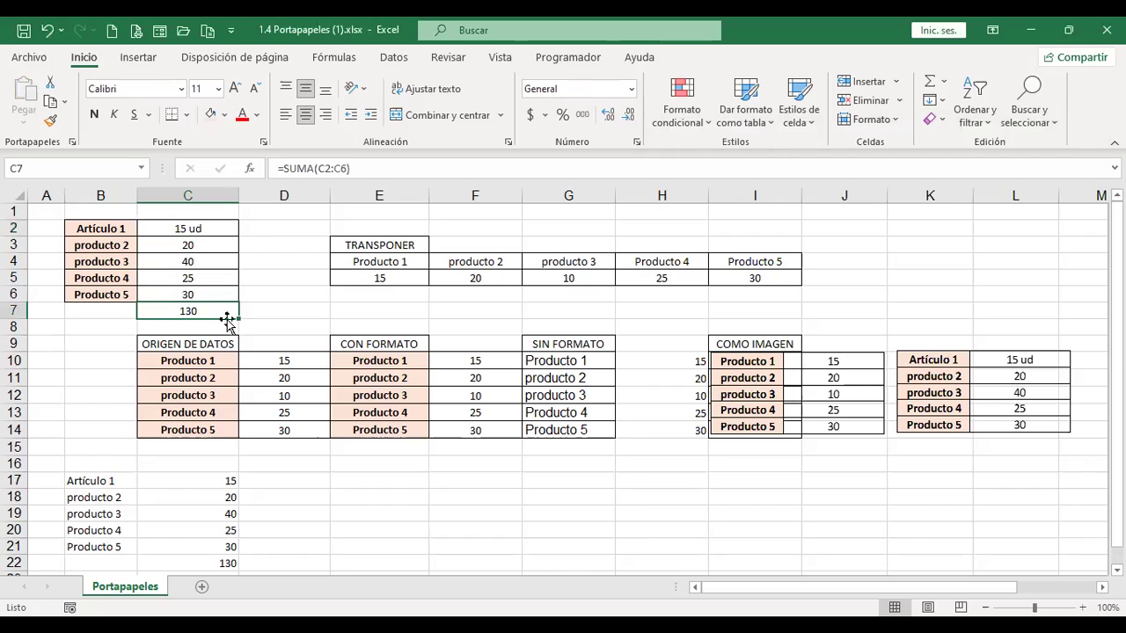
pyautogui.click(215, 227)
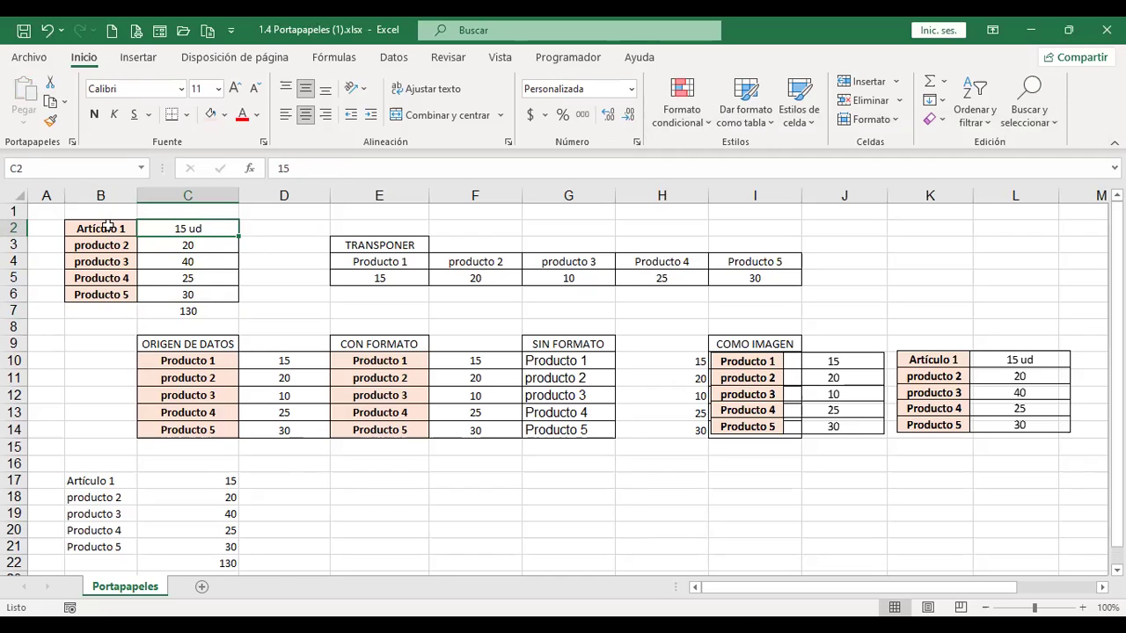
# - Format C3 as Contabilidad in dollars and C4 as a percentage, entering 40% in C4
pyautogui.press('Down')
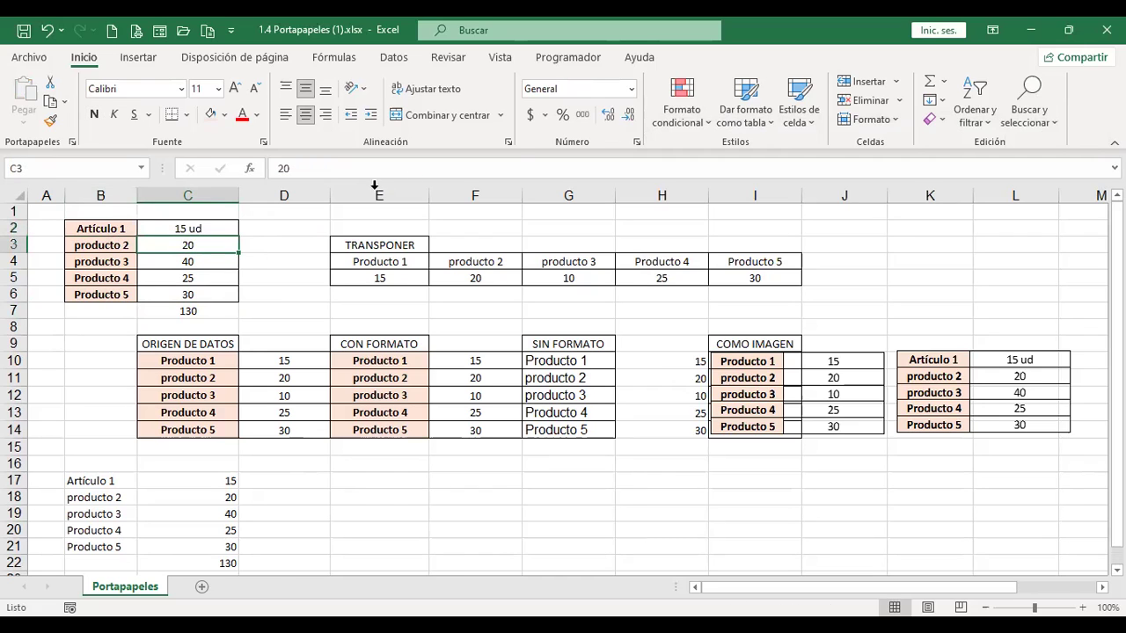
pyautogui.click(530, 114)
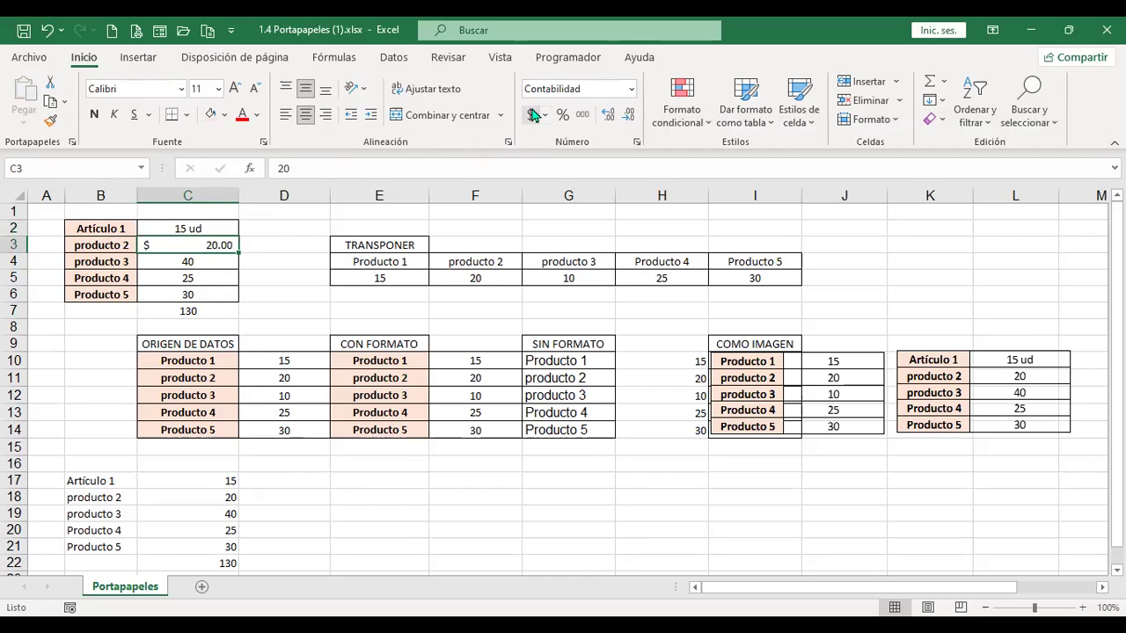
pyautogui.click(208, 262)
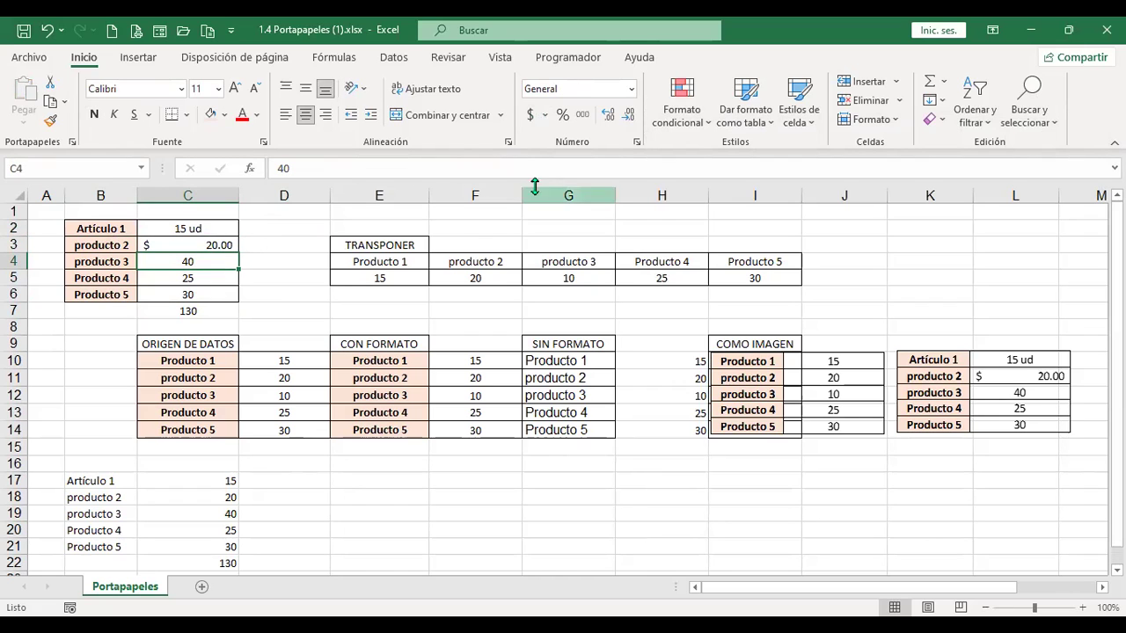
pyautogui.click(563, 114)
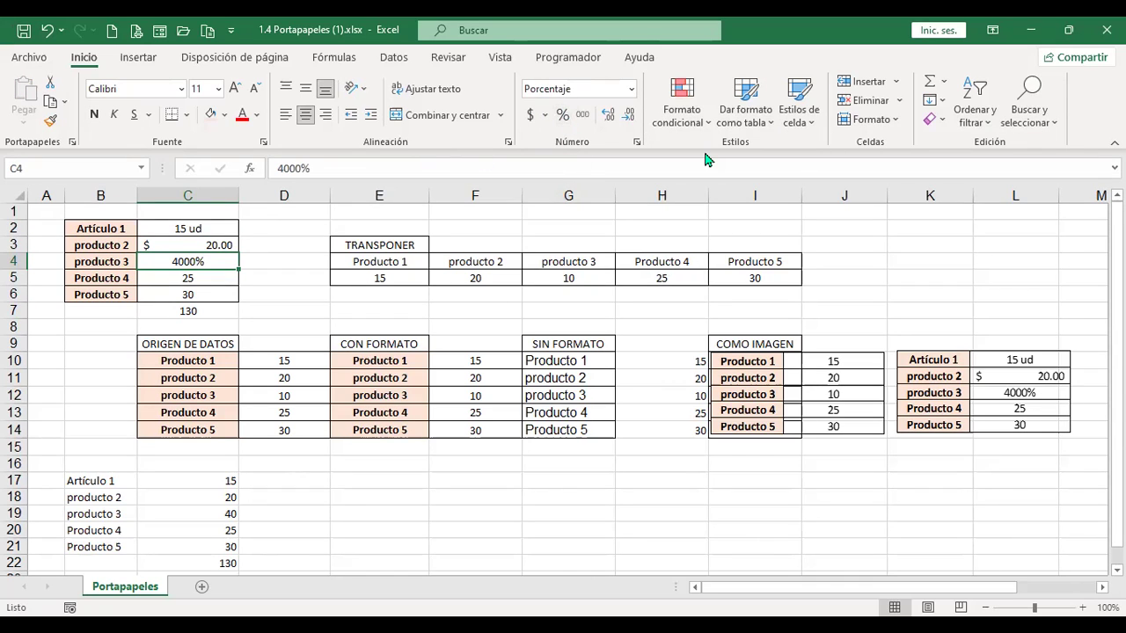
pyautogui.write('40')
pyautogui.press('Return')
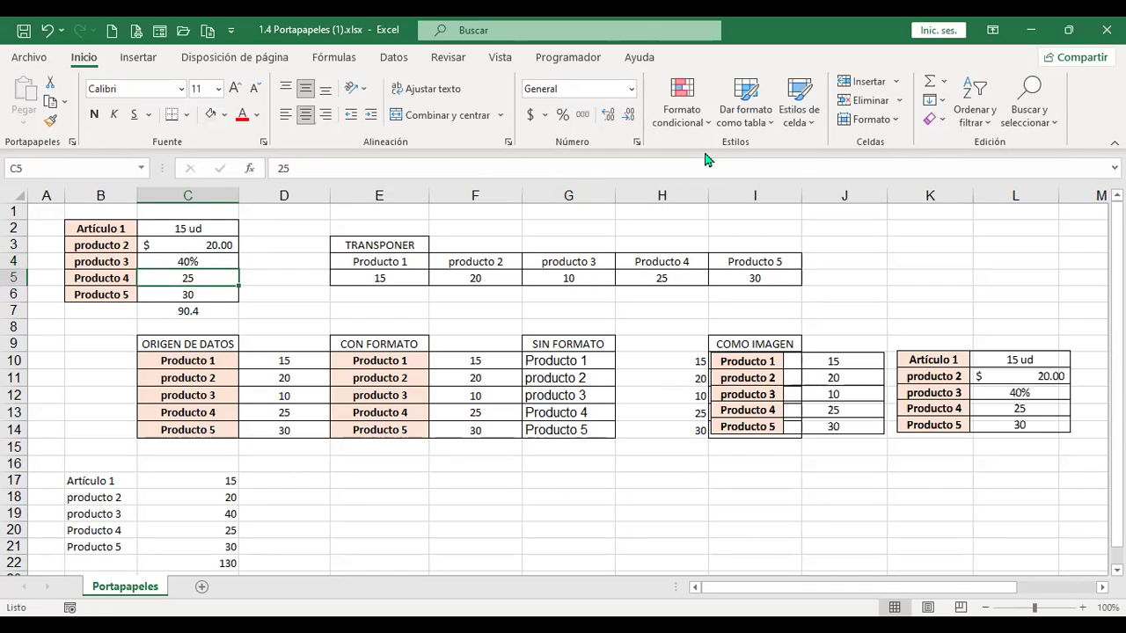
# - Show C5 with two decimals and make the quantity in C6 bold and red
pyautogui.click(608, 116)
pyautogui.click(608, 116)
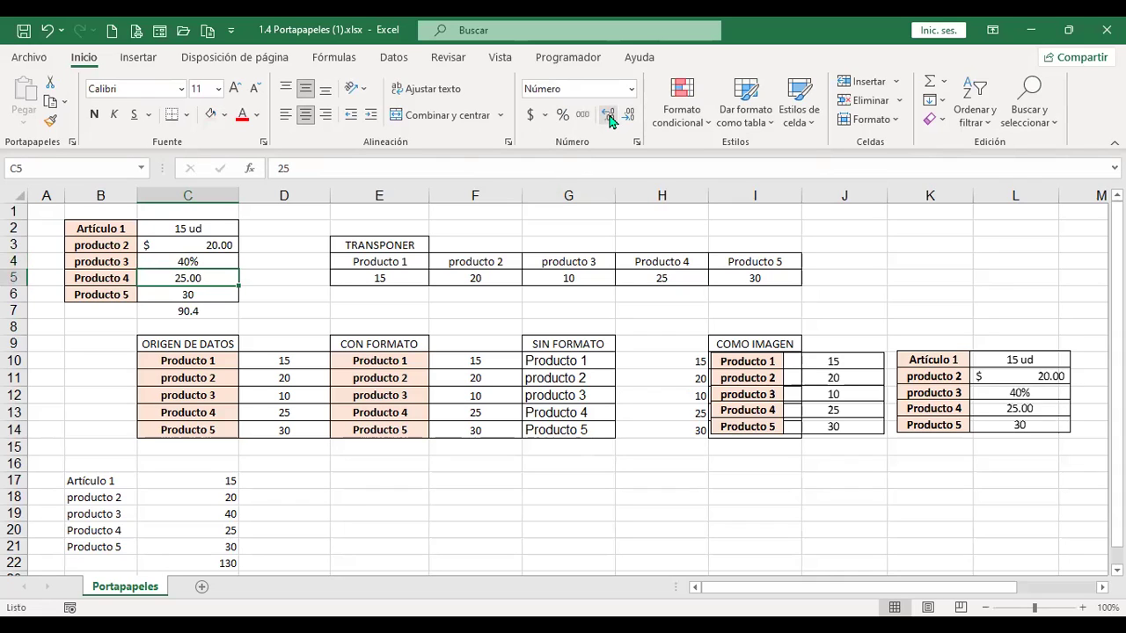
pyautogui.click(207, 297)
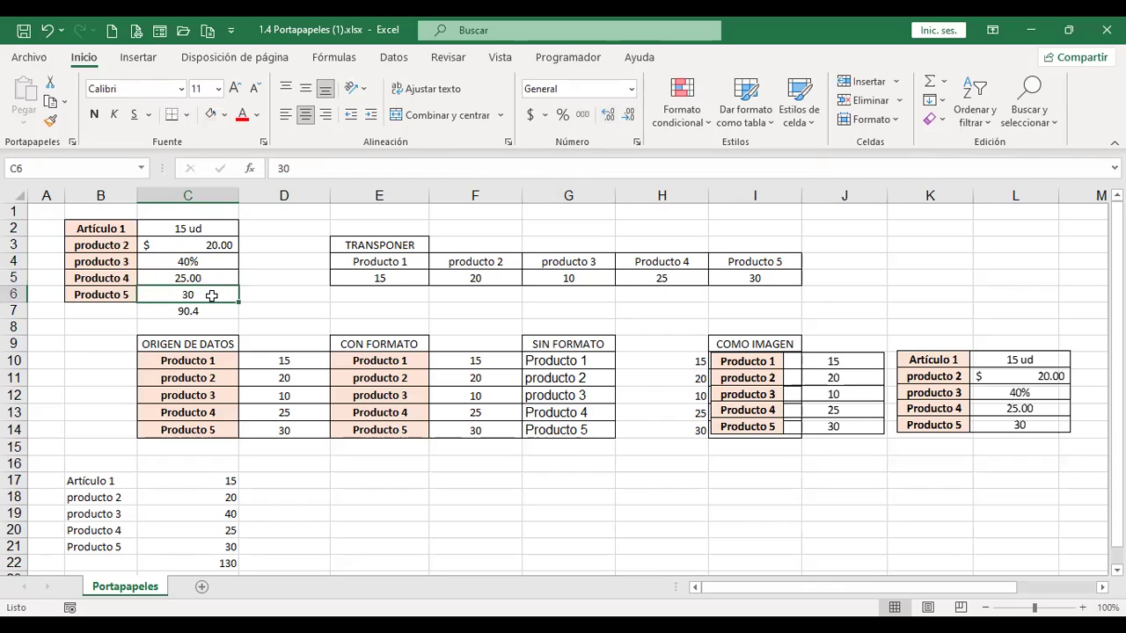
pyautogui.click(241, 115)
pyautogui.click(94, 114)
# - Copy the table B2:C7 and paste it at E17 with only its formulas and number formats
pyautogui.moveTo(113, 228); pyautogui.dragTo(209, 310)
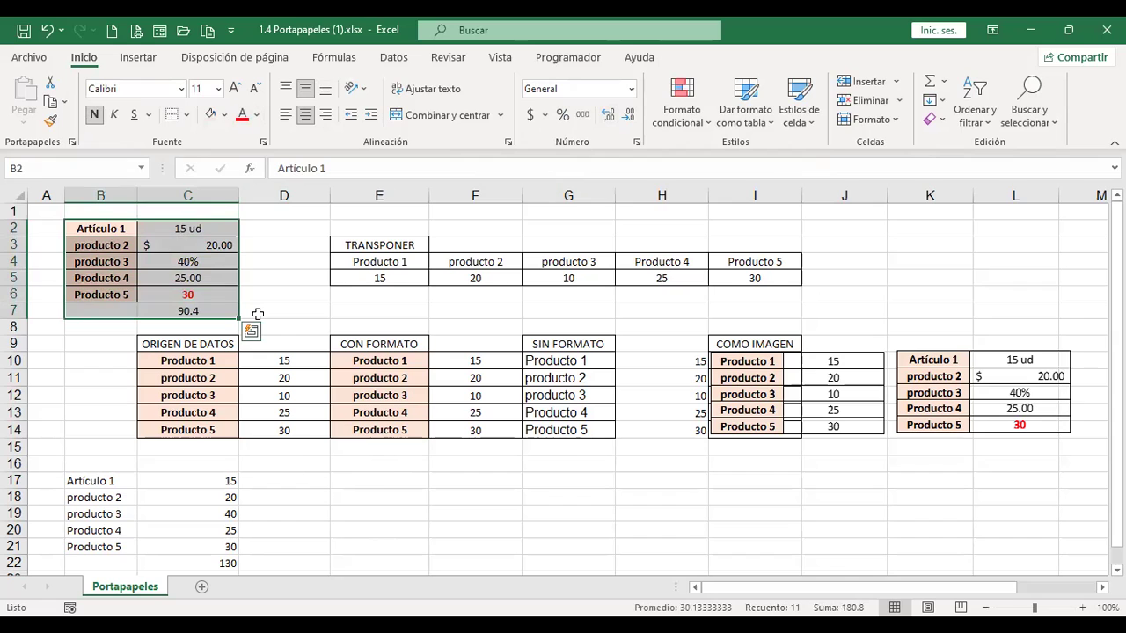
pyautogui.hotkey('ctrl', 'c')
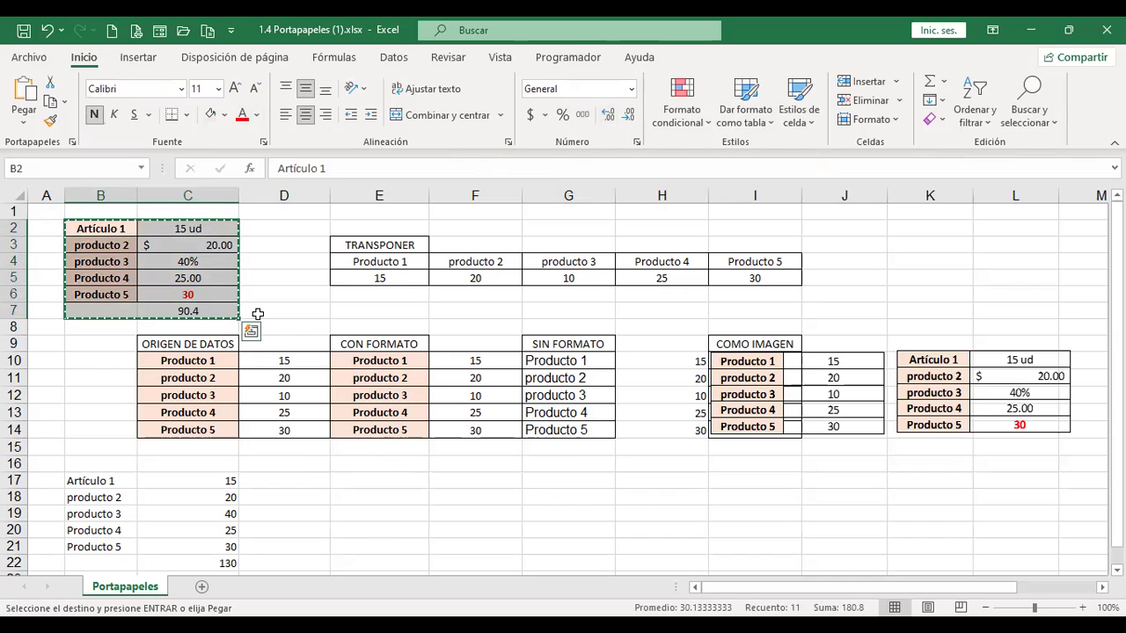
pyautogui.click(395, 478)
pyautogui.click(24, 126)
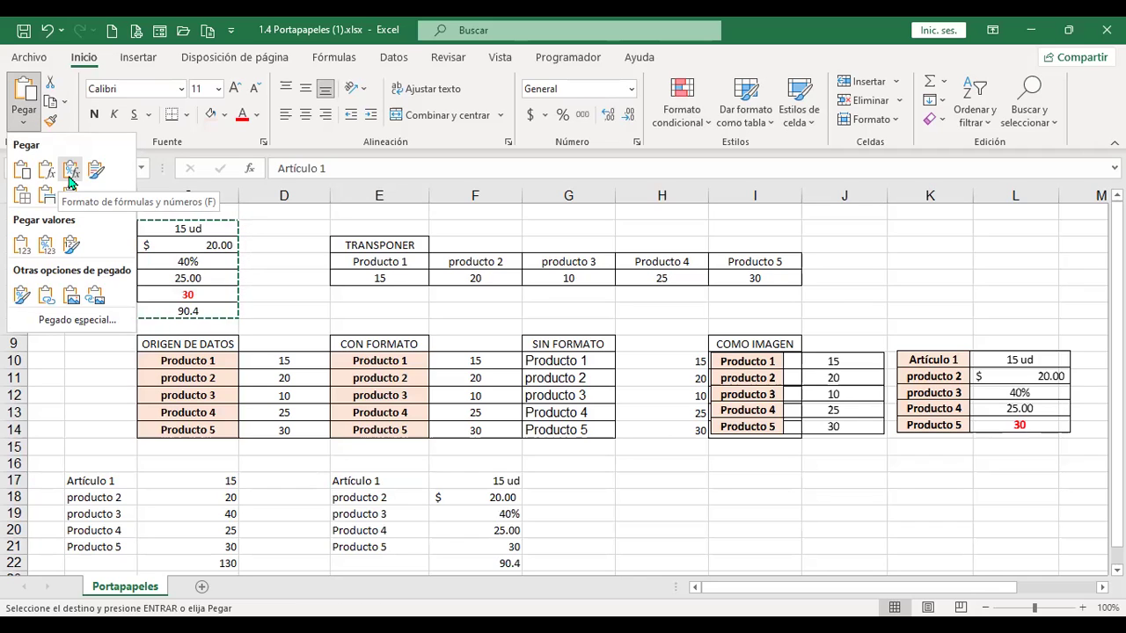
pyautogui.scroll(-2, 682, 368)
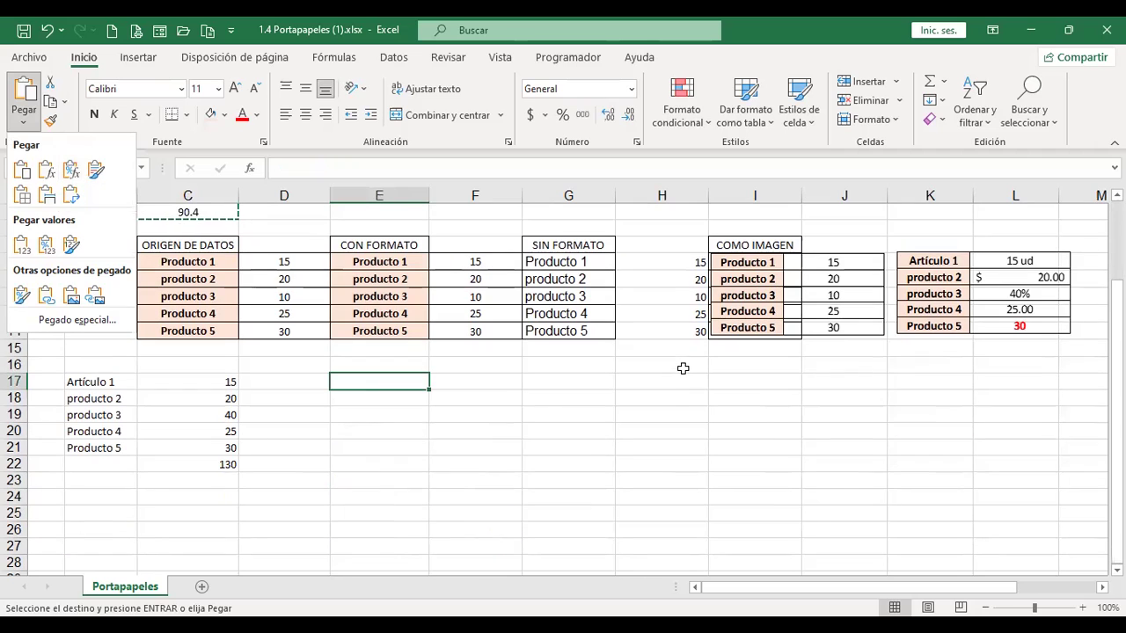
pyautogui.click(70, 174)
# - Examine the total formula in F22 and compare the pasted number formats with the source table
pyautogui.click(490, 460)
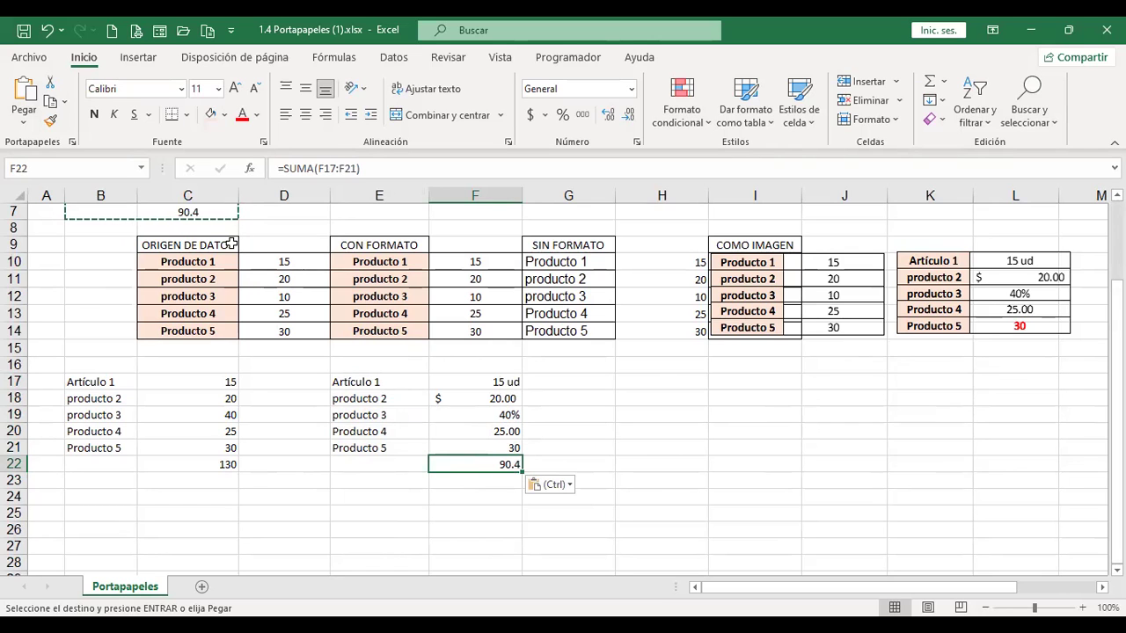
pyautogui.scroll(2, 211, 236)
pyautogui.scroll(-3, 222, 286)
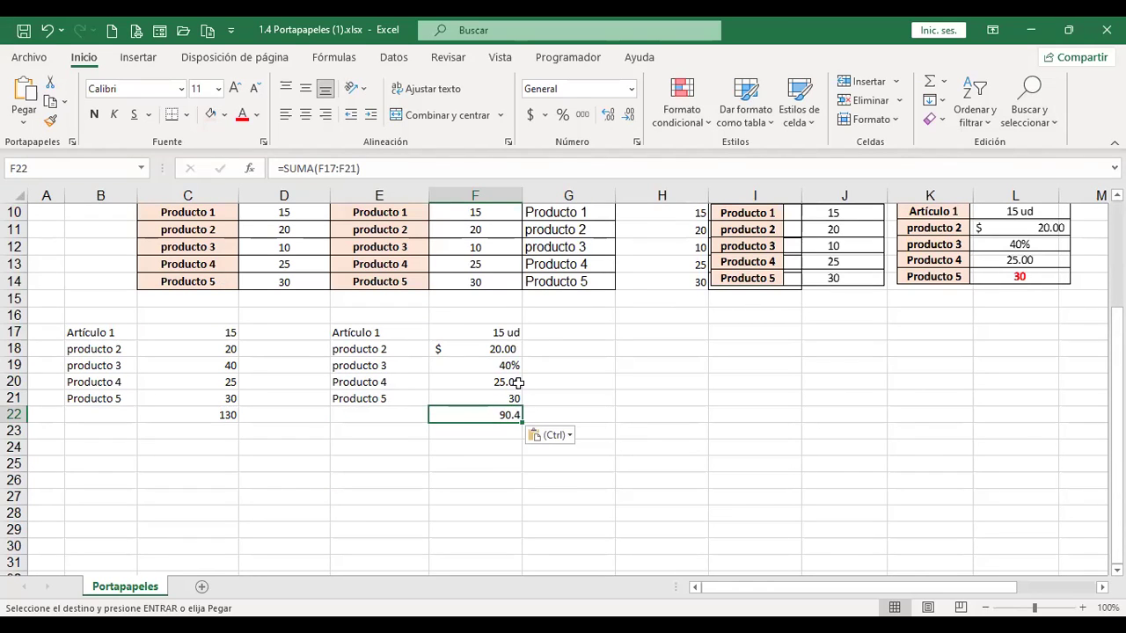
pyautogui.scroll(2, 510, 389)
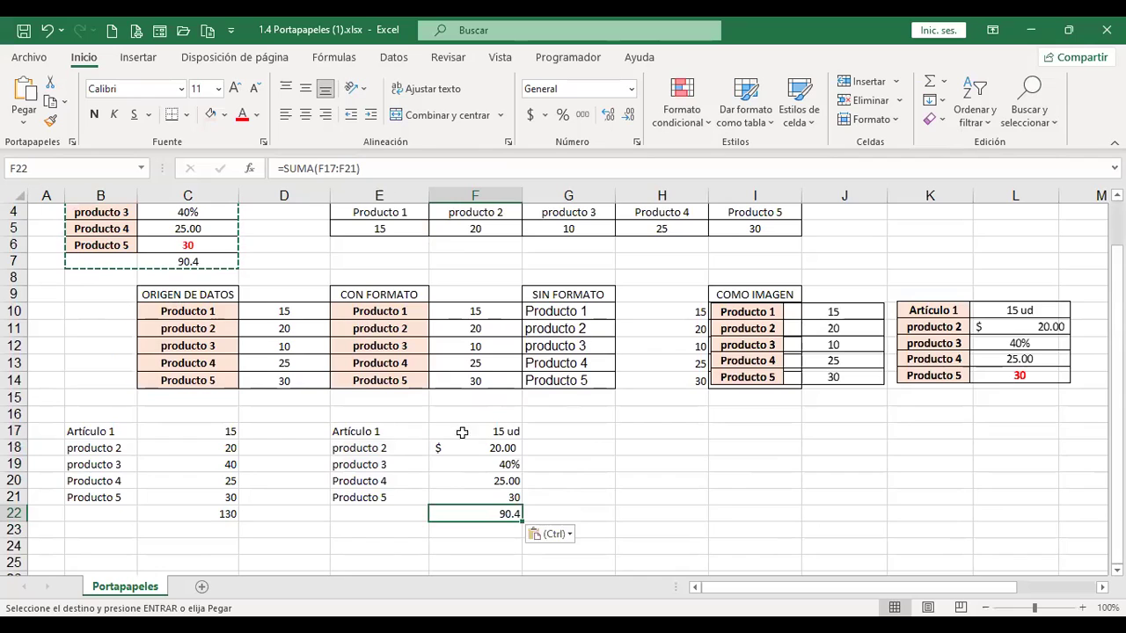
pyautogui.scroll(1, 480, 450)
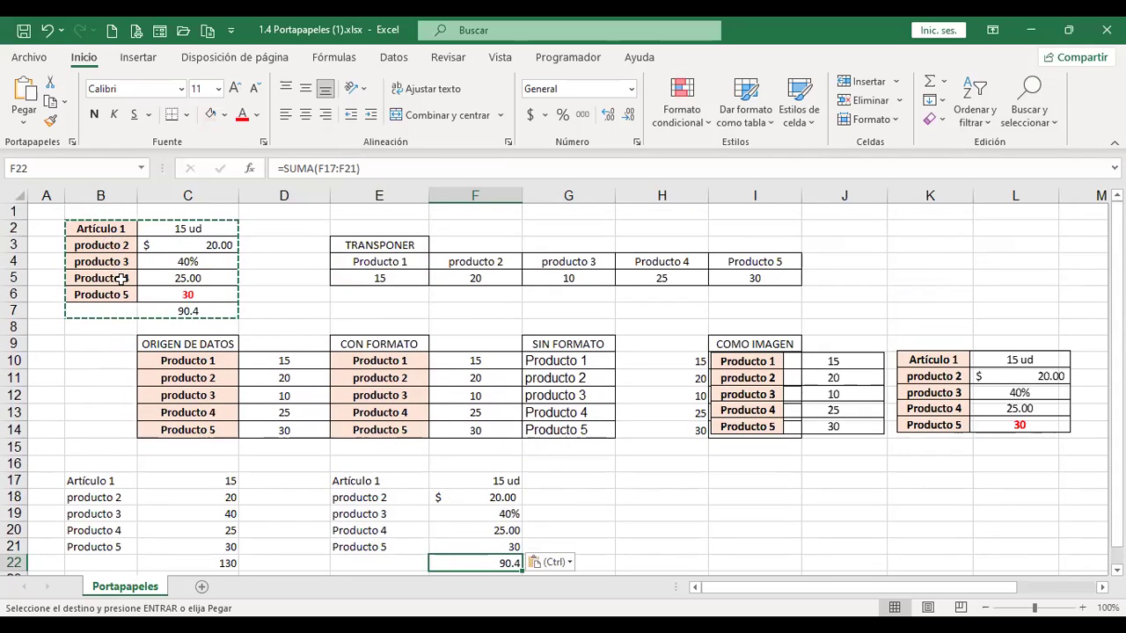
pyautogui.scroll(-1, 343, 314)
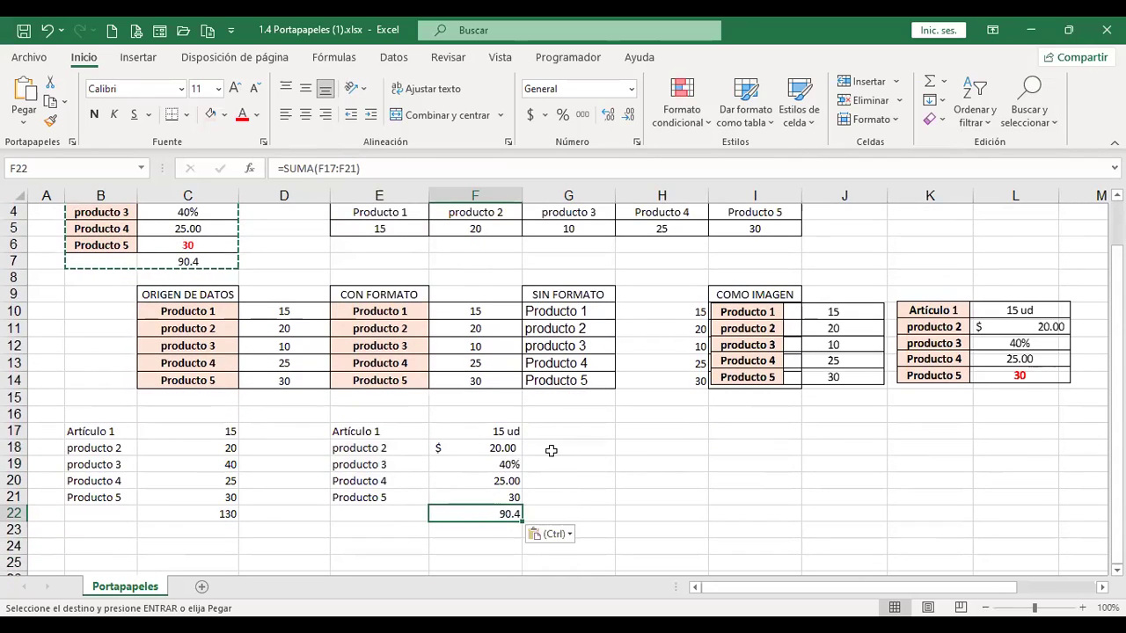
pyautogui.scroll(-2, 537, 435)
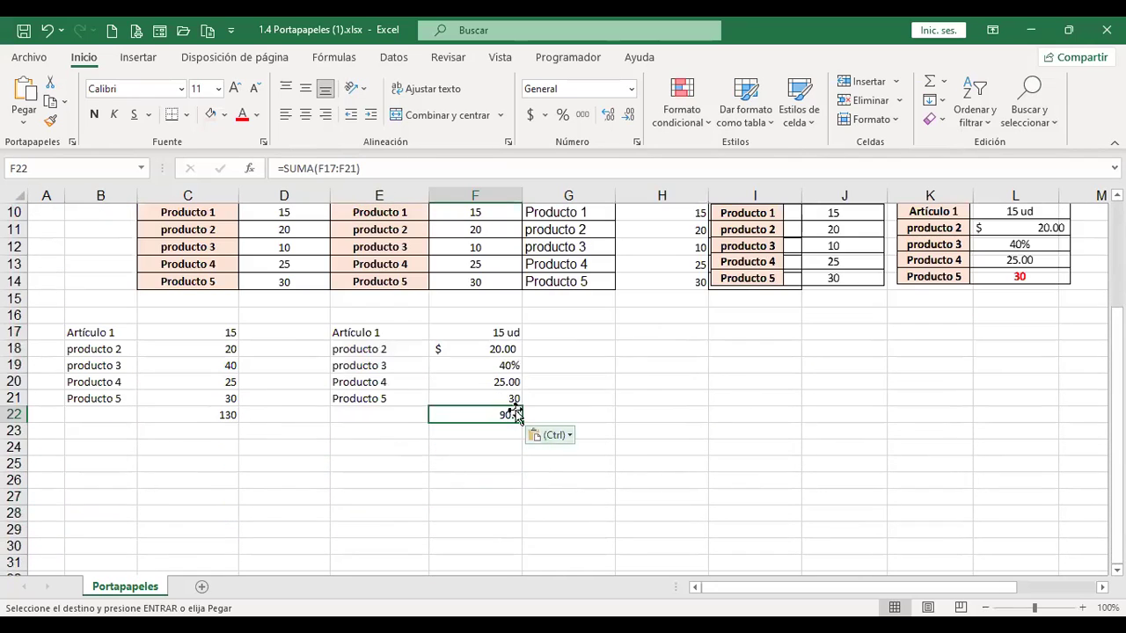
pyautogui.click(24, 117)
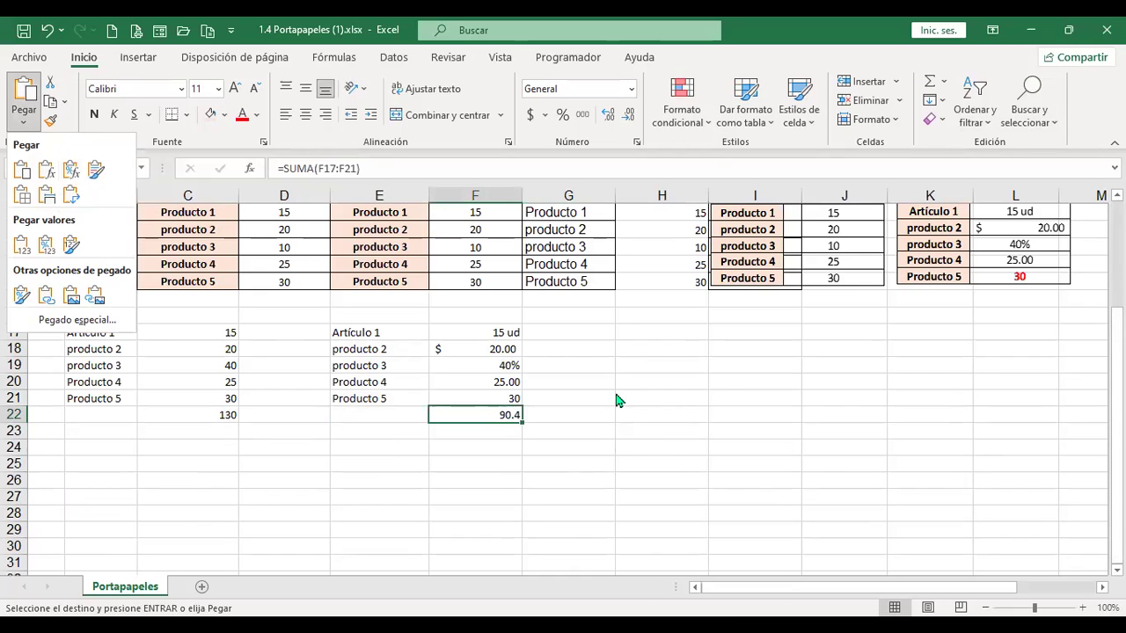
pyautogui.click(644, 340)
pyautogui.click(644, 335)
pyautogui.scroll(3, 643, 332)
pyautogui.scroll(-2, 643, 332)
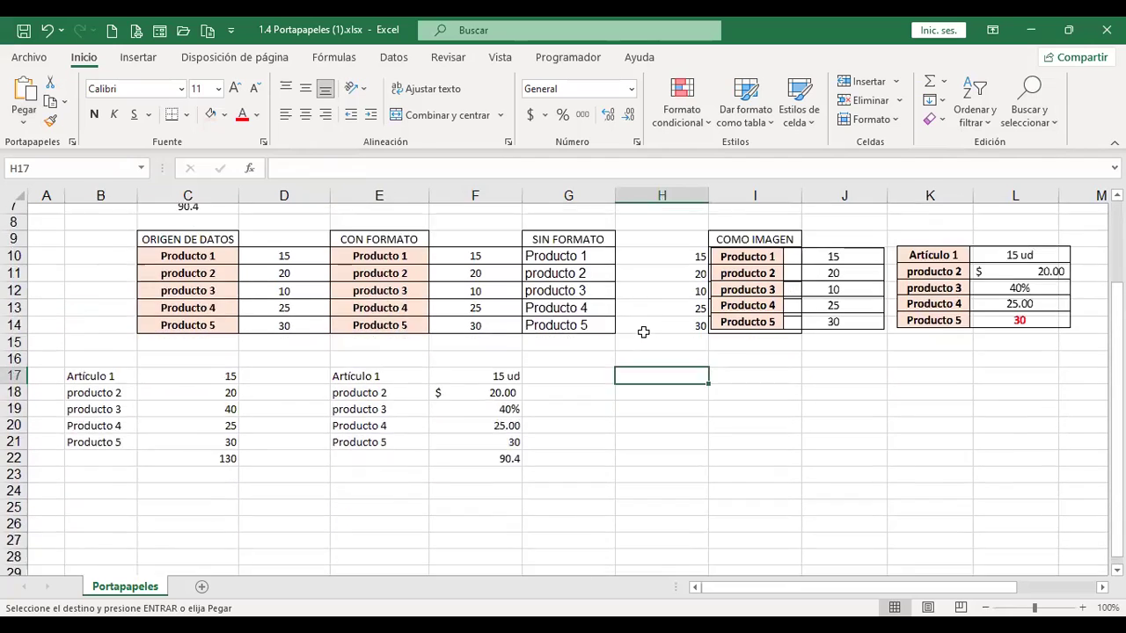
pyautogui.scroll(-1, 644, 333)
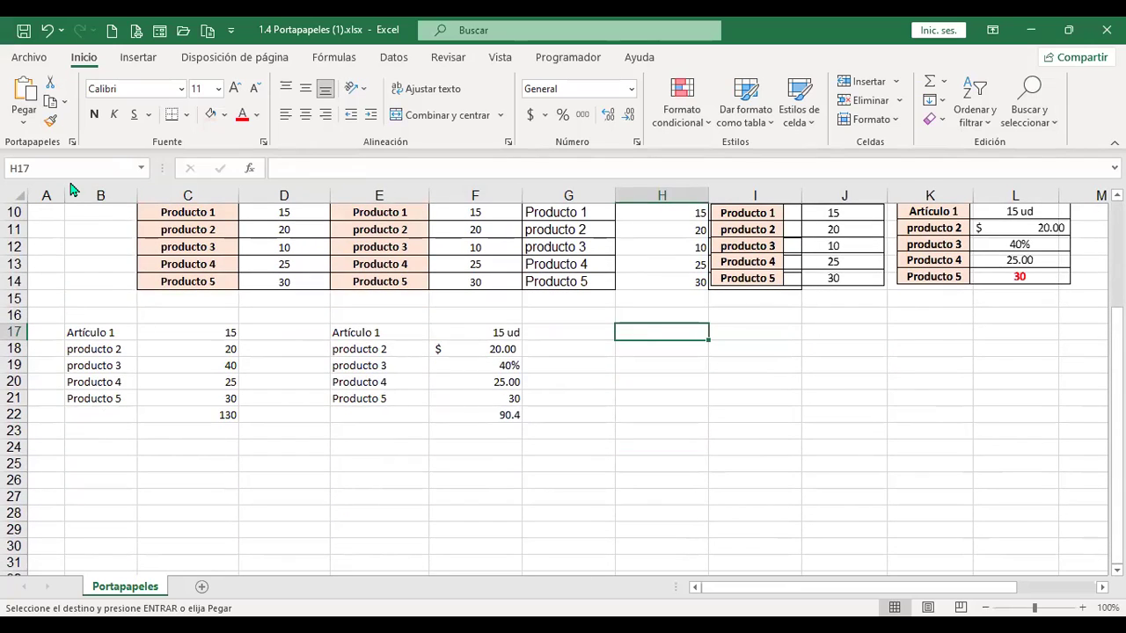
pyautogui.click(24, 129)
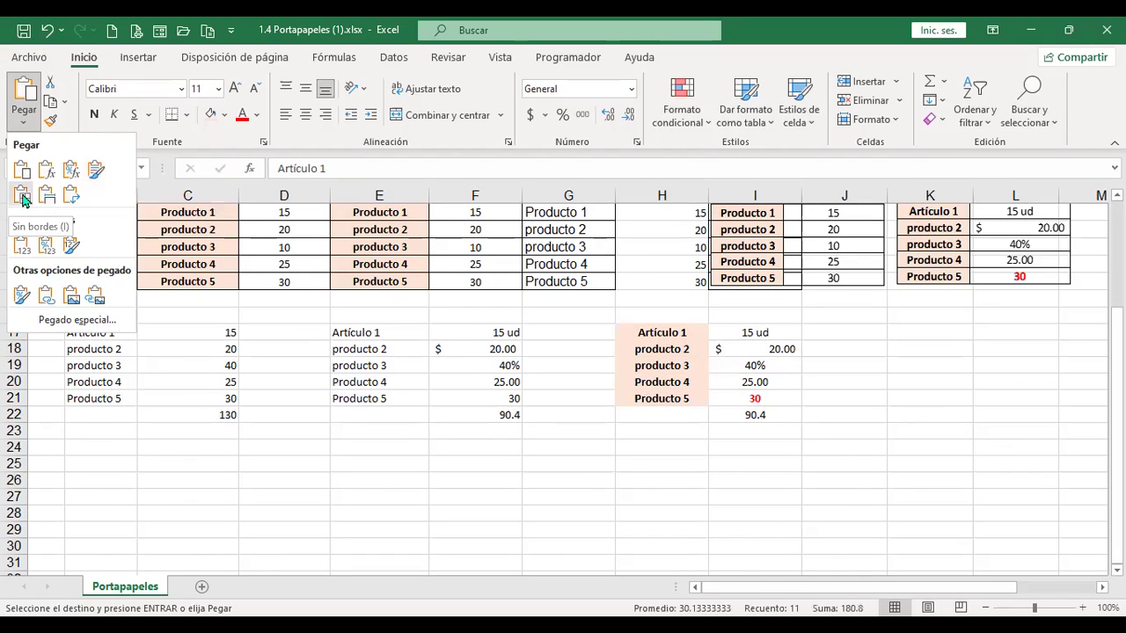
pyautogui.scroll(3, 308, 383)
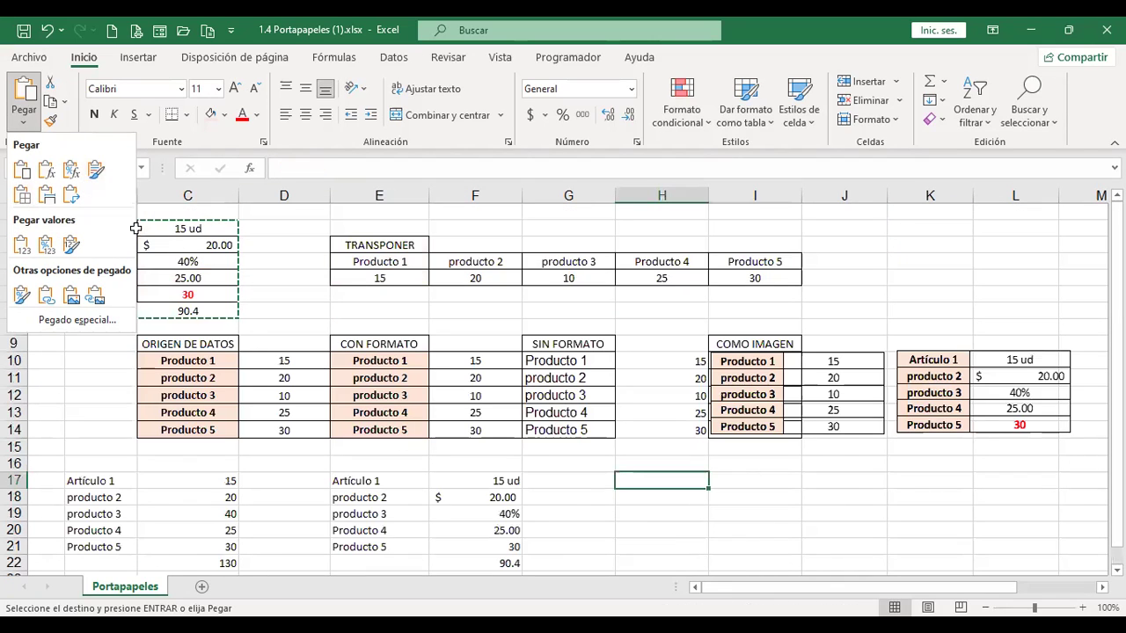
pyautogui.click(295, 243)
pyautogui.scroll(-2, 413, 370)
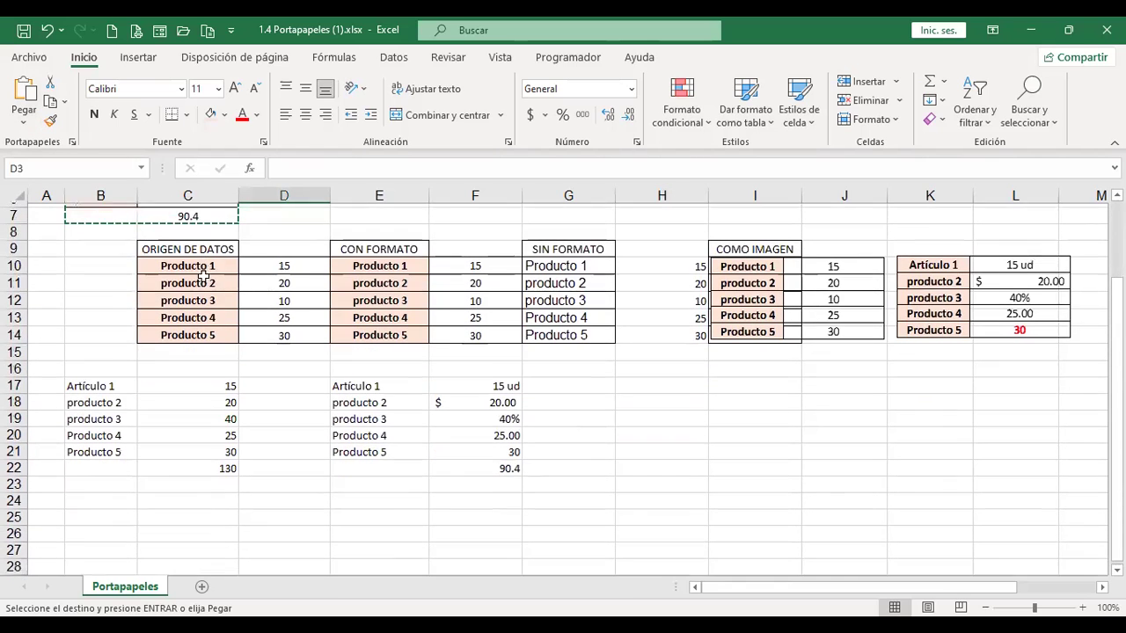
# - Paste the copied table at H17 with all its formatting except the borders
pyautogui.click(641, 387)
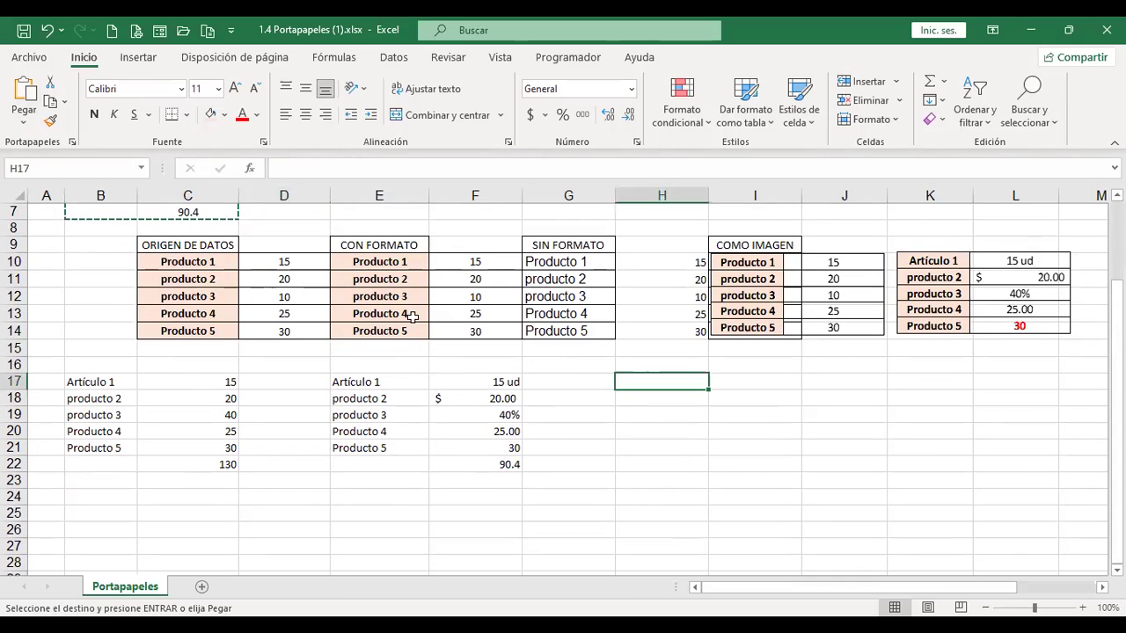
pyautogui.click(23, 123)
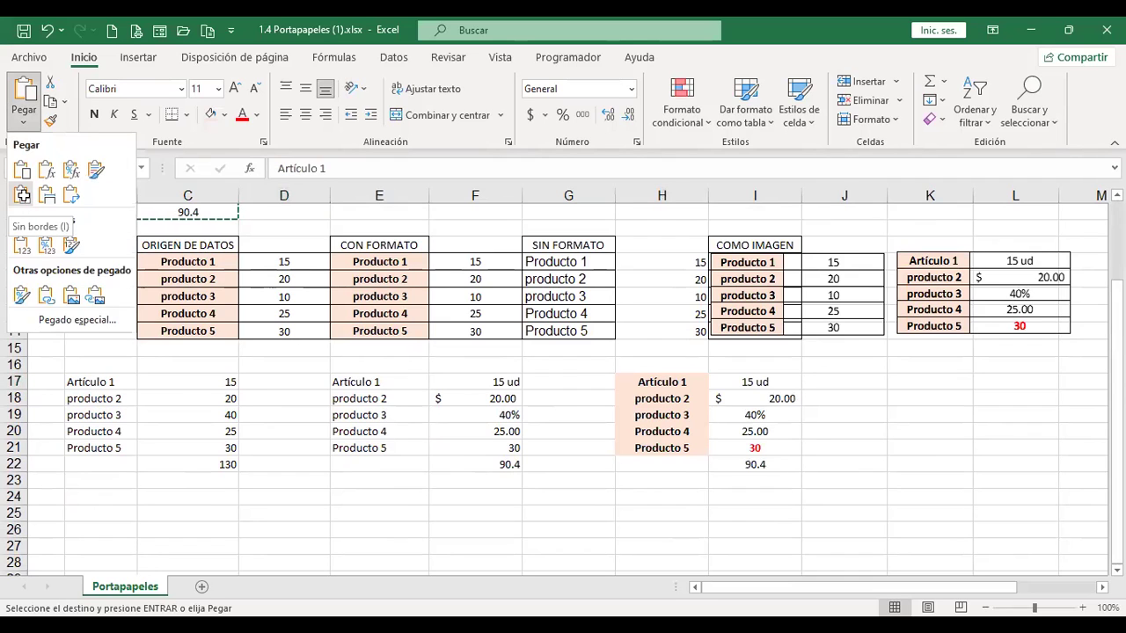
pyautogui.click(22, 195)
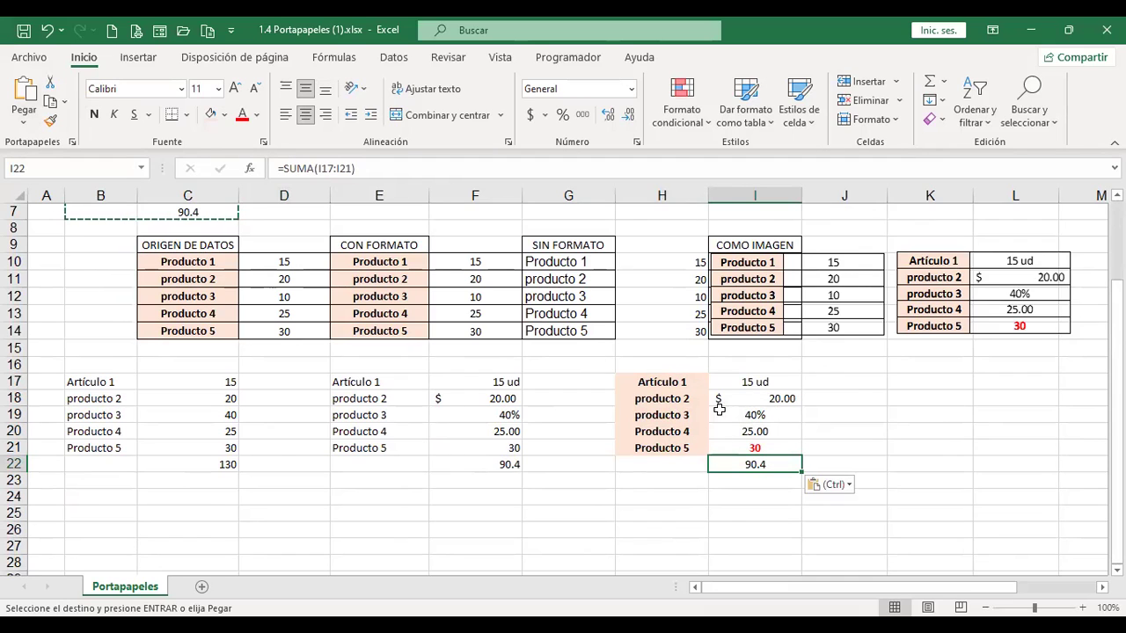
# - Narrow columns K through Q to the same smaller width
pyautogui.click(916, 380)
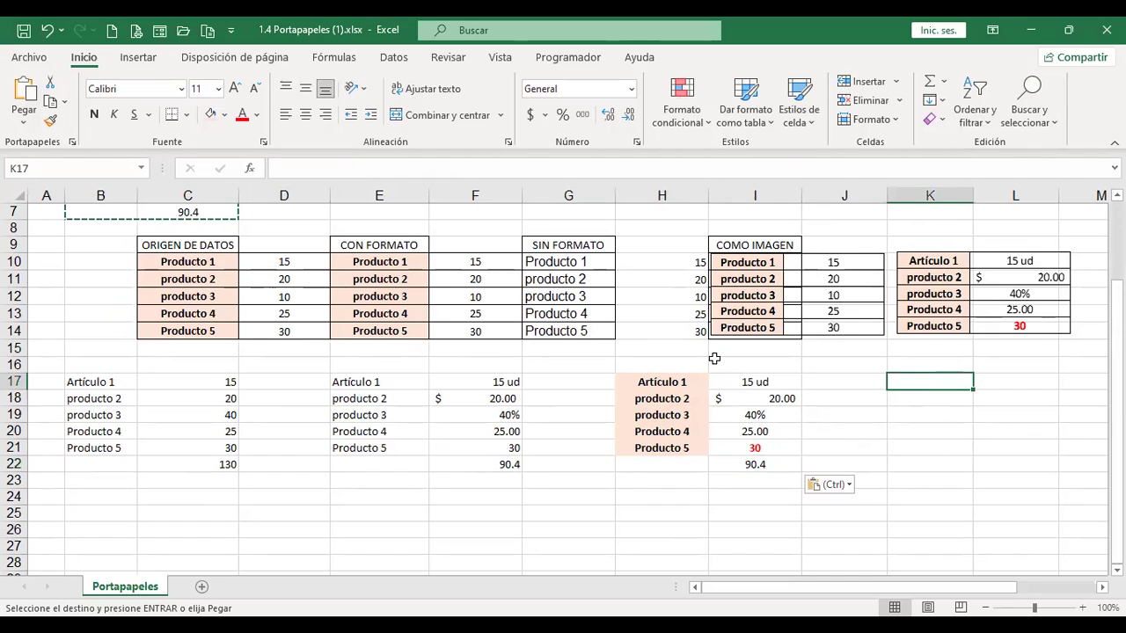
pyautogui.click(25, 129)
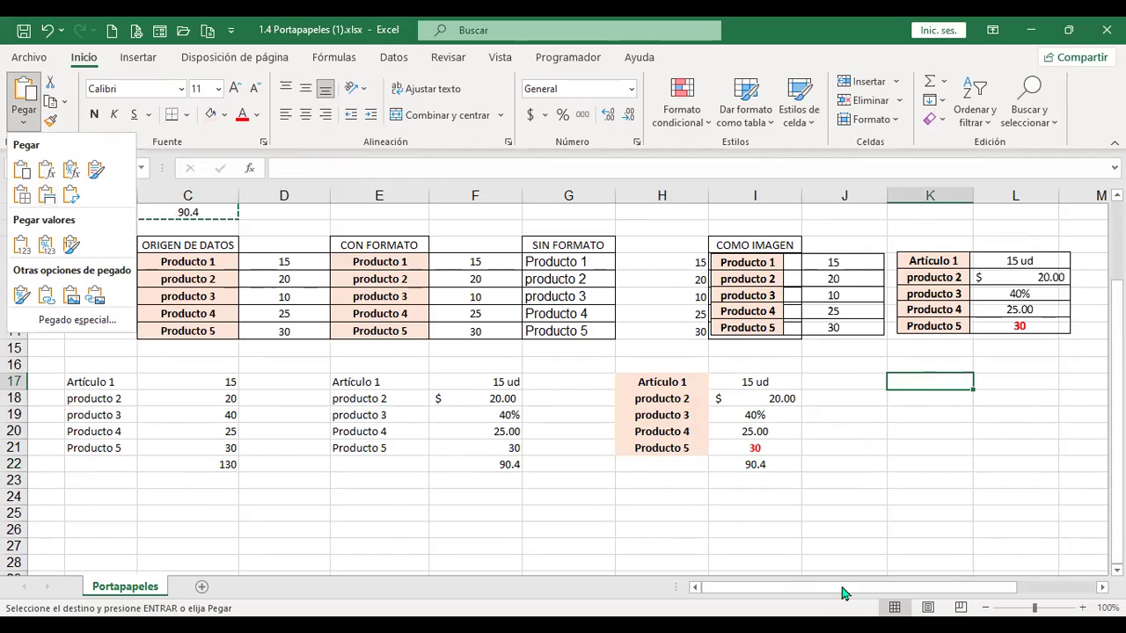
pyautogui.click(909, 597)
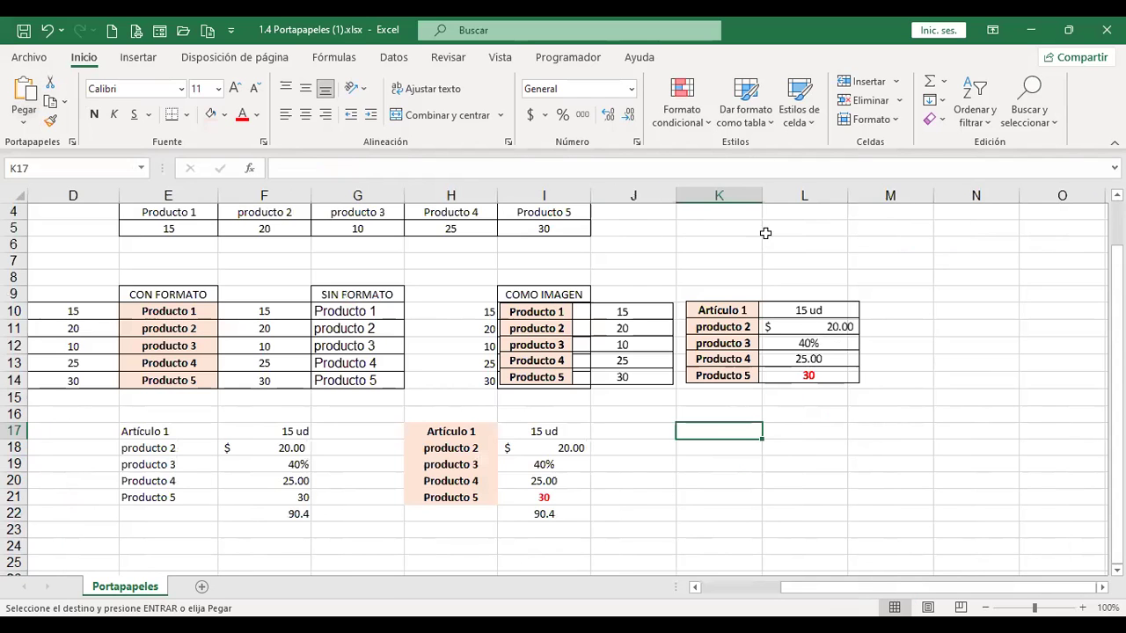
pyautogui.click(721, 194)
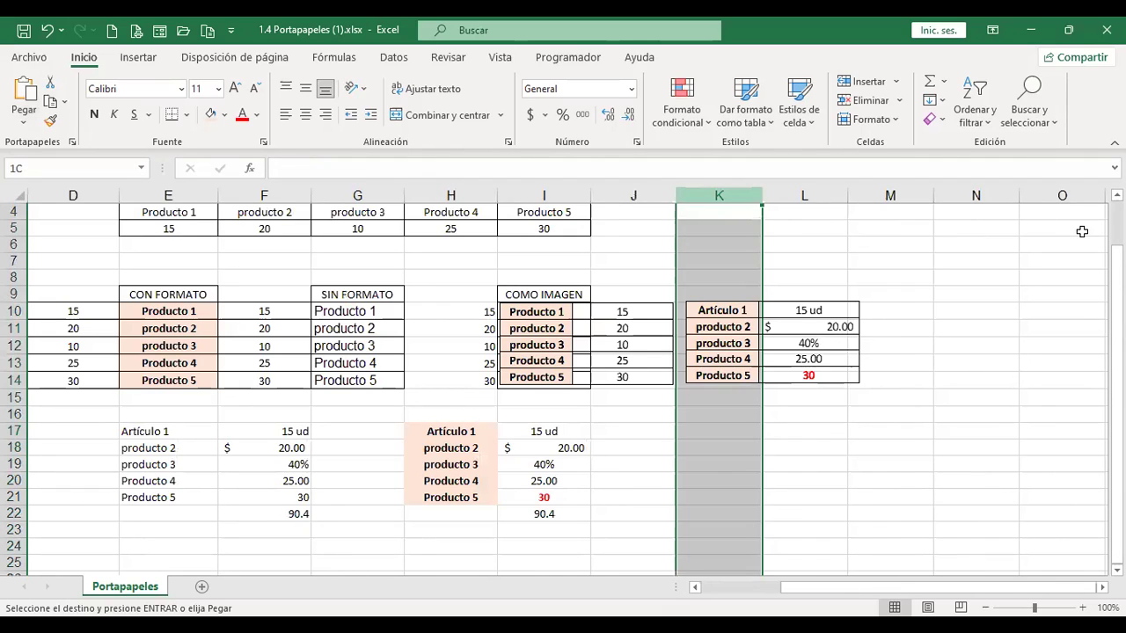
pyautogui.moveTo(829, 245); pyautogui.dragTo(858, 251)
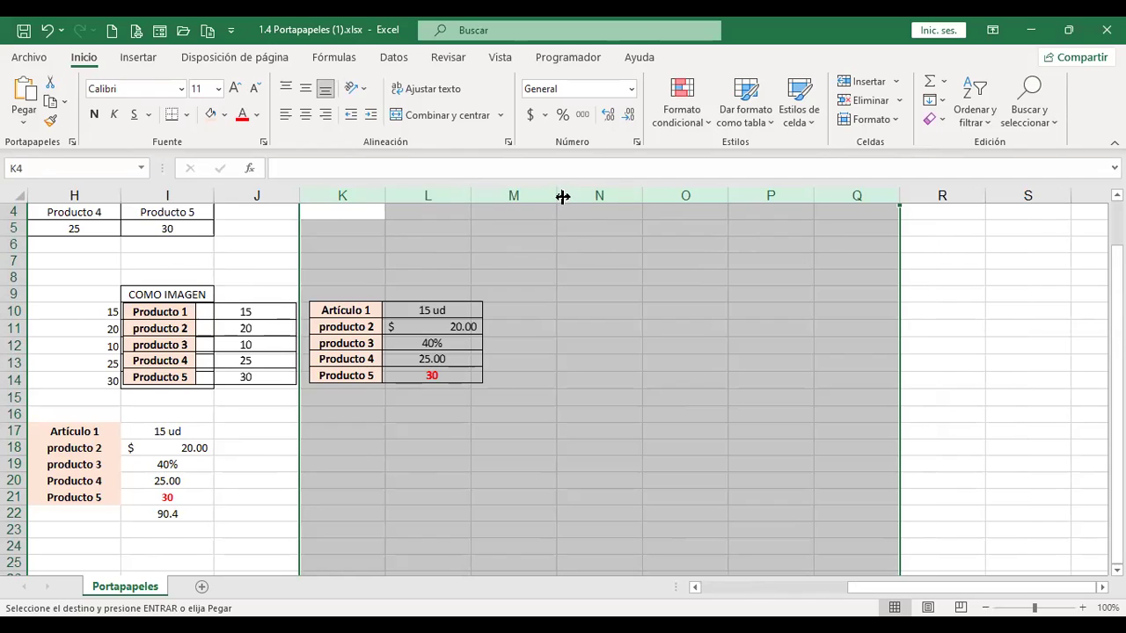
pyautogui.moveTo(642, 197); pyautogui.dragTo(608, 196)
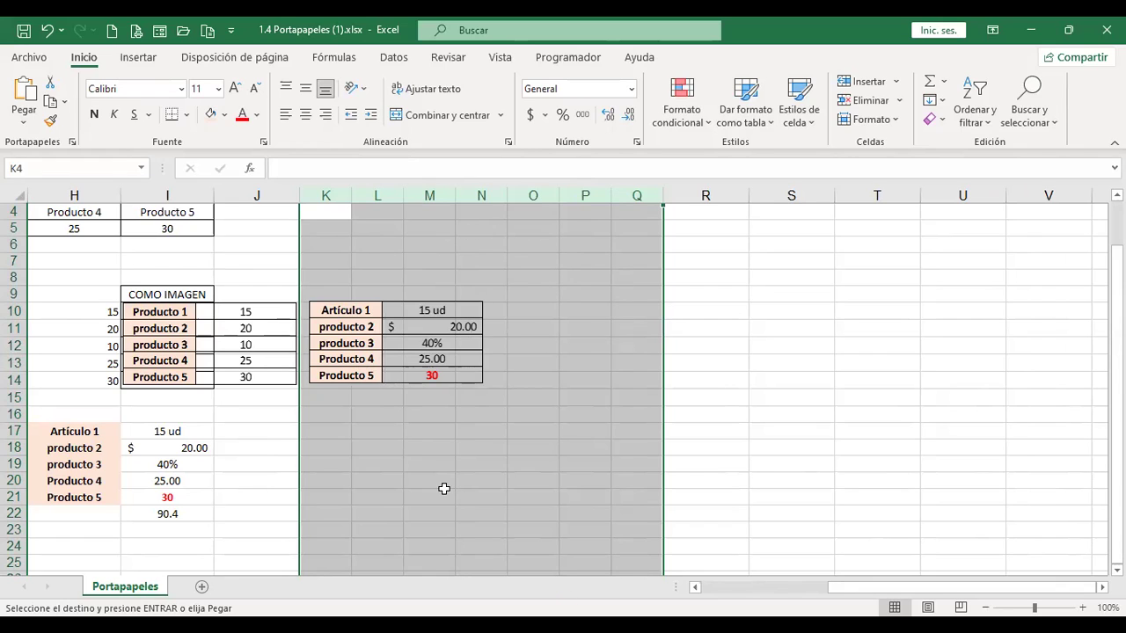
# - Paste the copied table at K17 keeping the source column widths, and compare it with the source table
pyautogui.moveTo(856, 585); pyautogui.dragTo(732, 590)
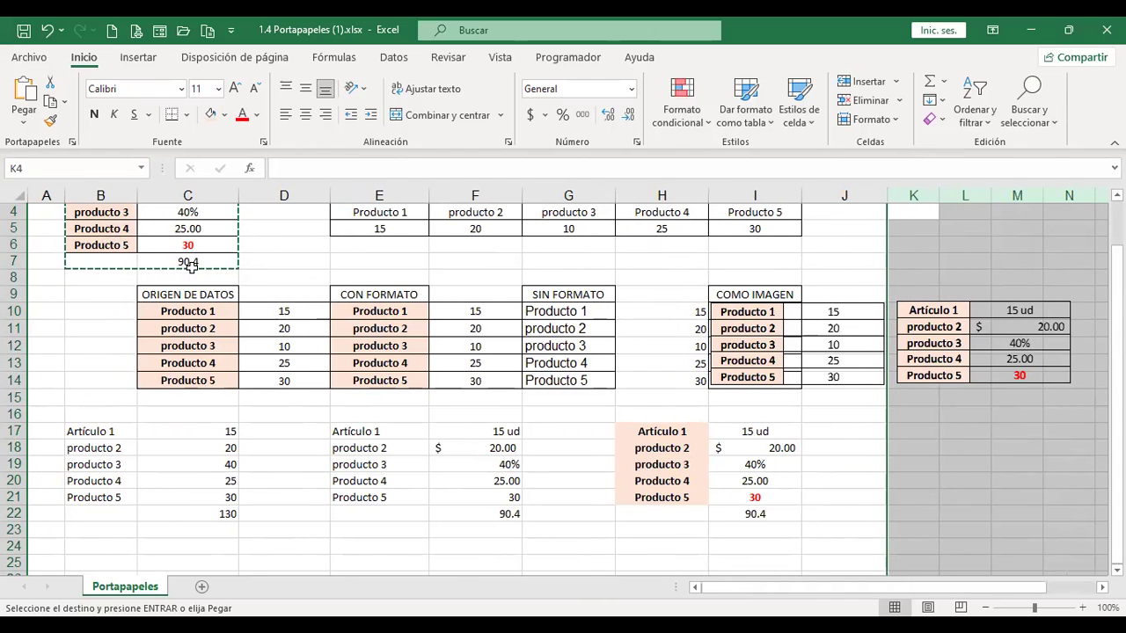
pyautogui.moveTo(767, 595); pyautogui.dragTo(796, 596)
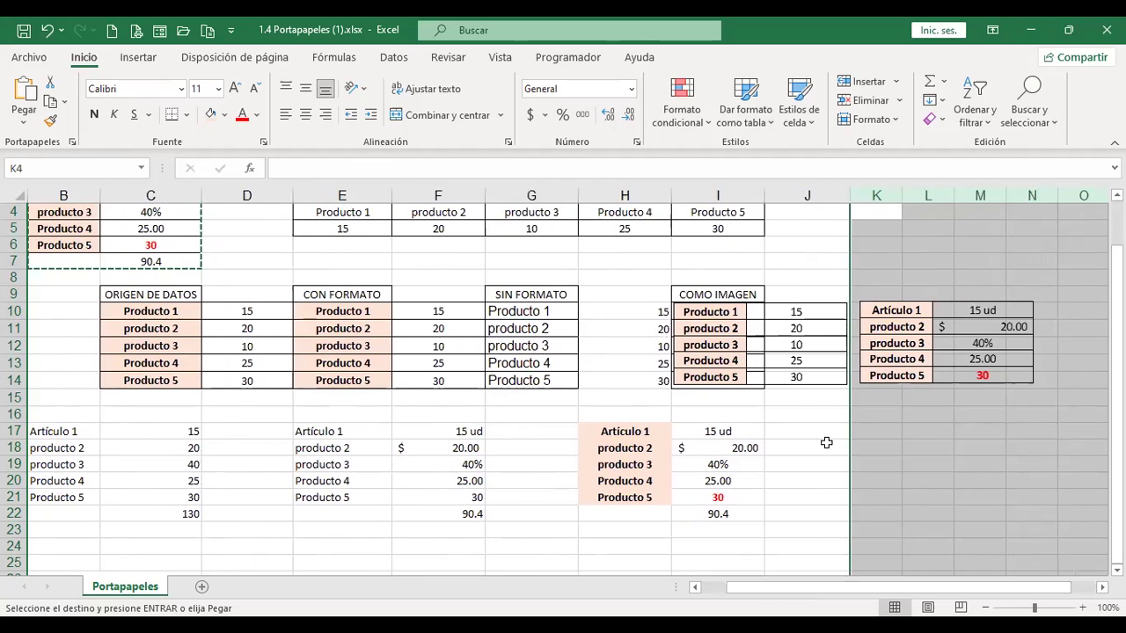
pyautogui.click(871, 431)
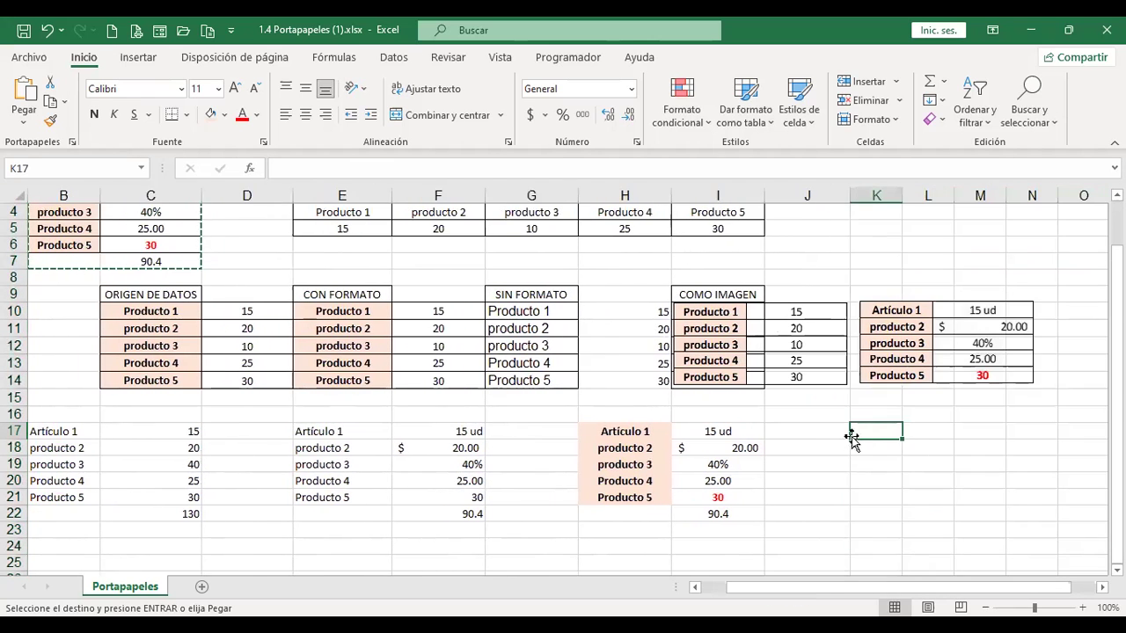
pyautogui.click(23, 128)
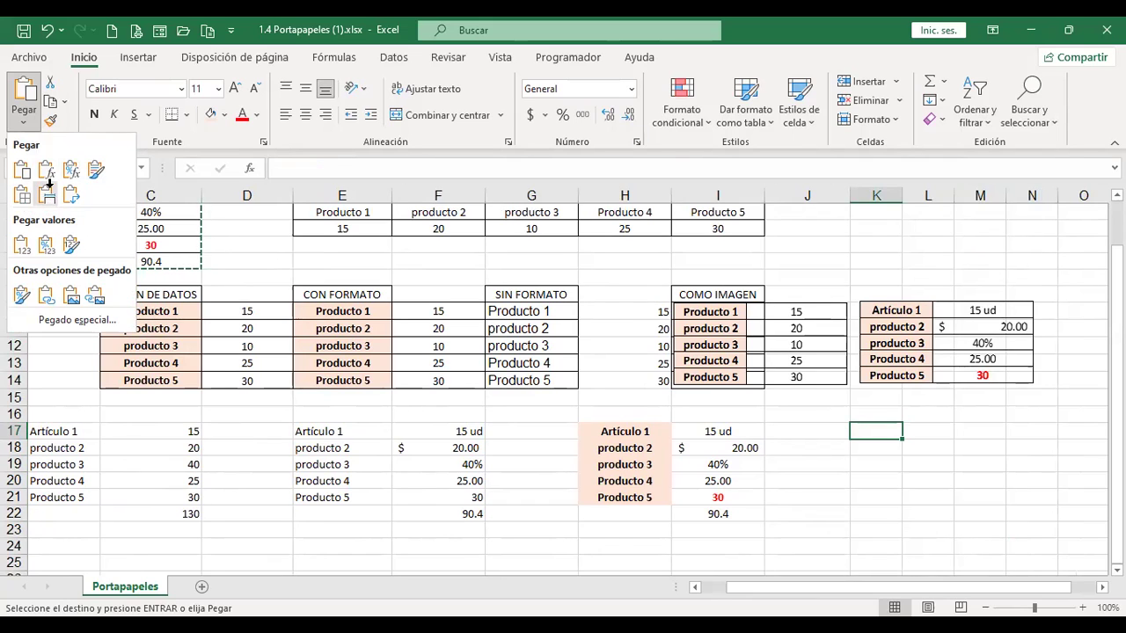
pyautogui.click(49, 182)
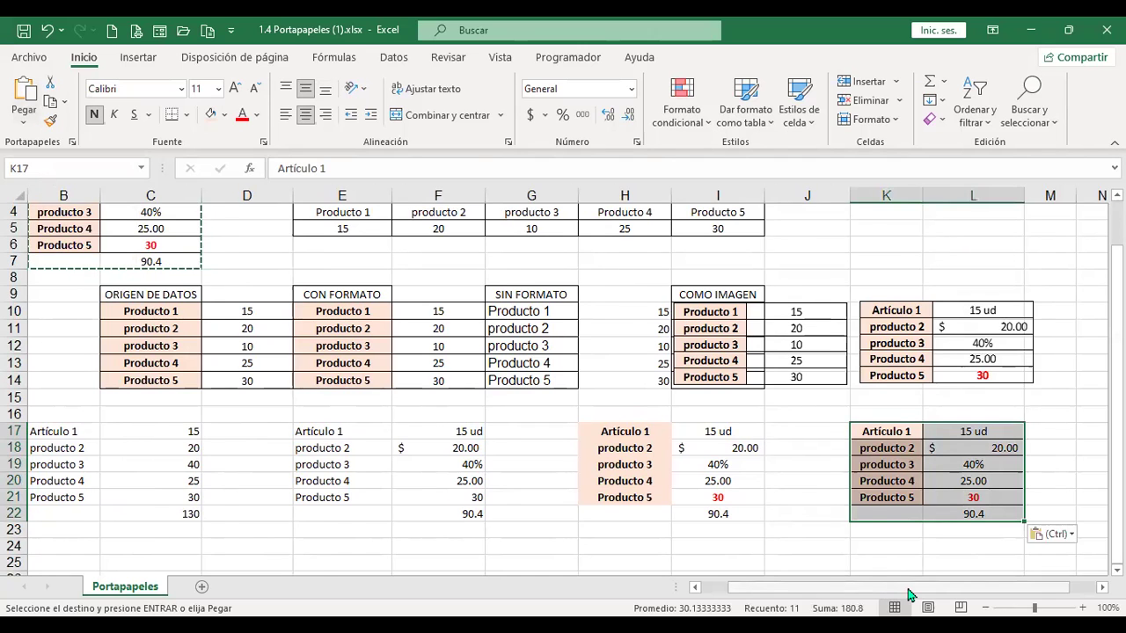
pyautogui.hscroll(1, 911, 596)
pyautogui.scroll(1, 103, 290)
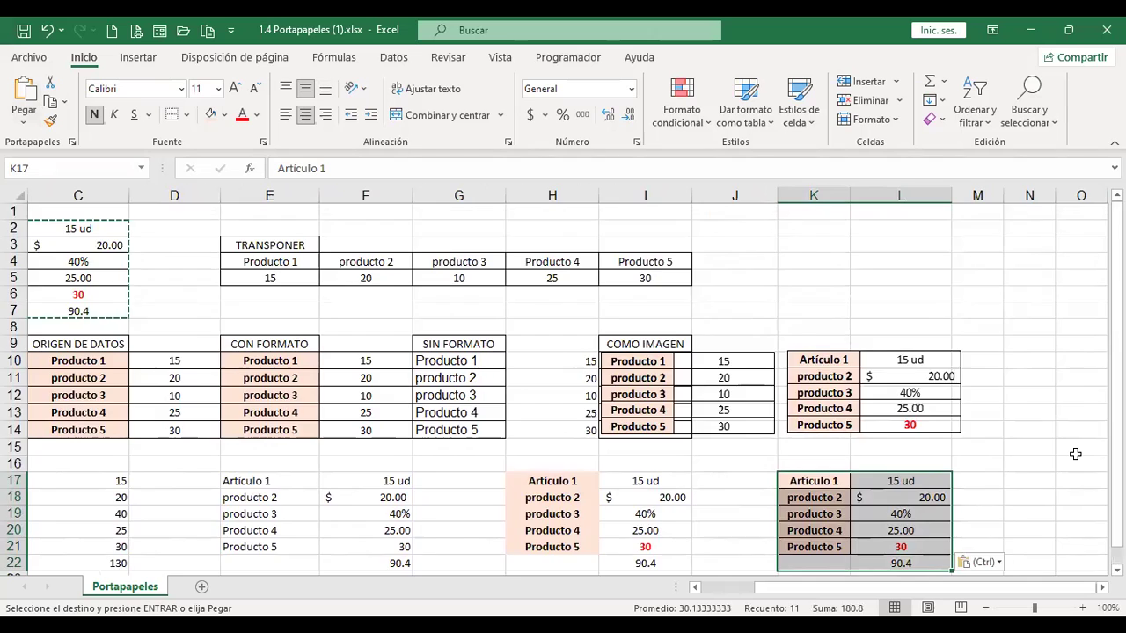
pyautogui.scroll(-3, 990, 422)
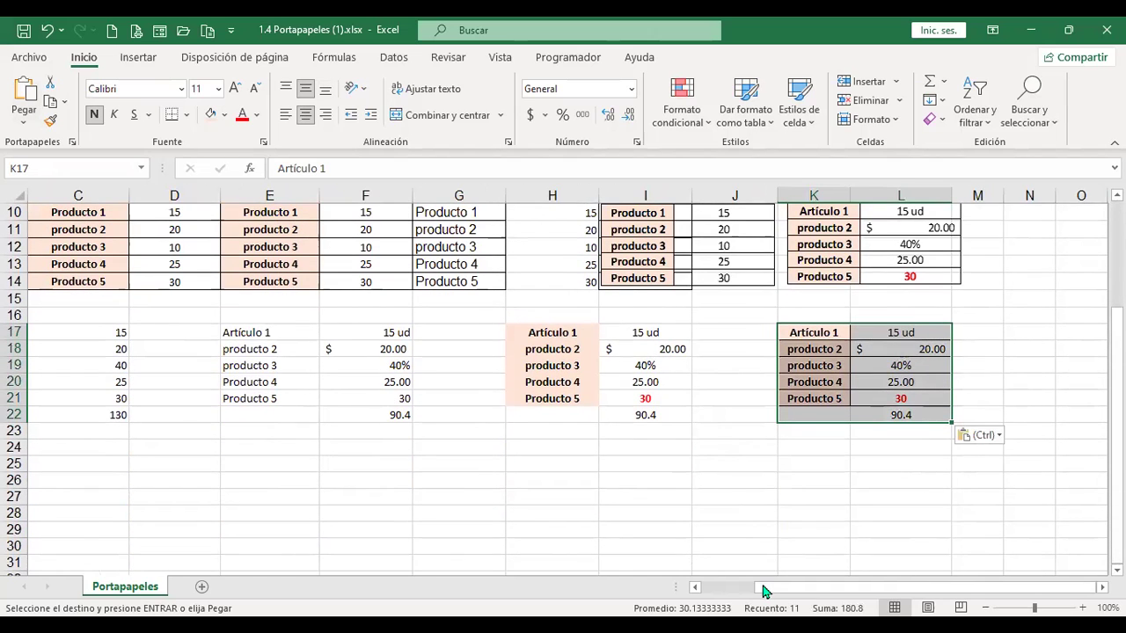
pyautogui.hscroll(-2, 472, 428)
pyautogui.scroll(3, 275, 413)
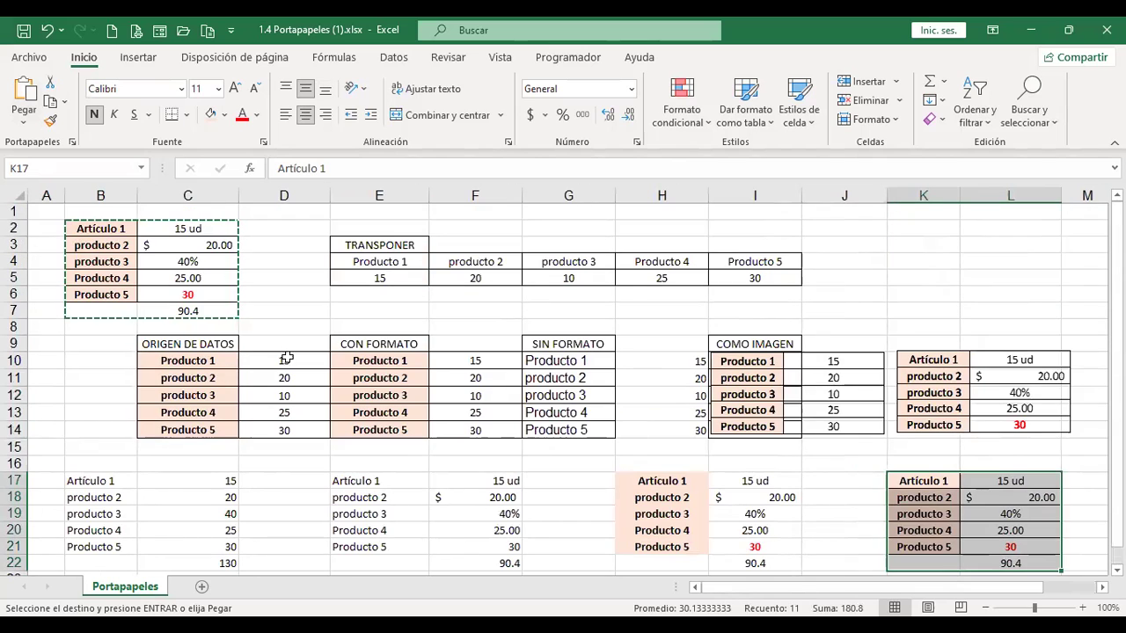
# - Examine the paste-values options and the total formula in the source table's cell C7
pyautogui.scroll(-2, 254, 320)
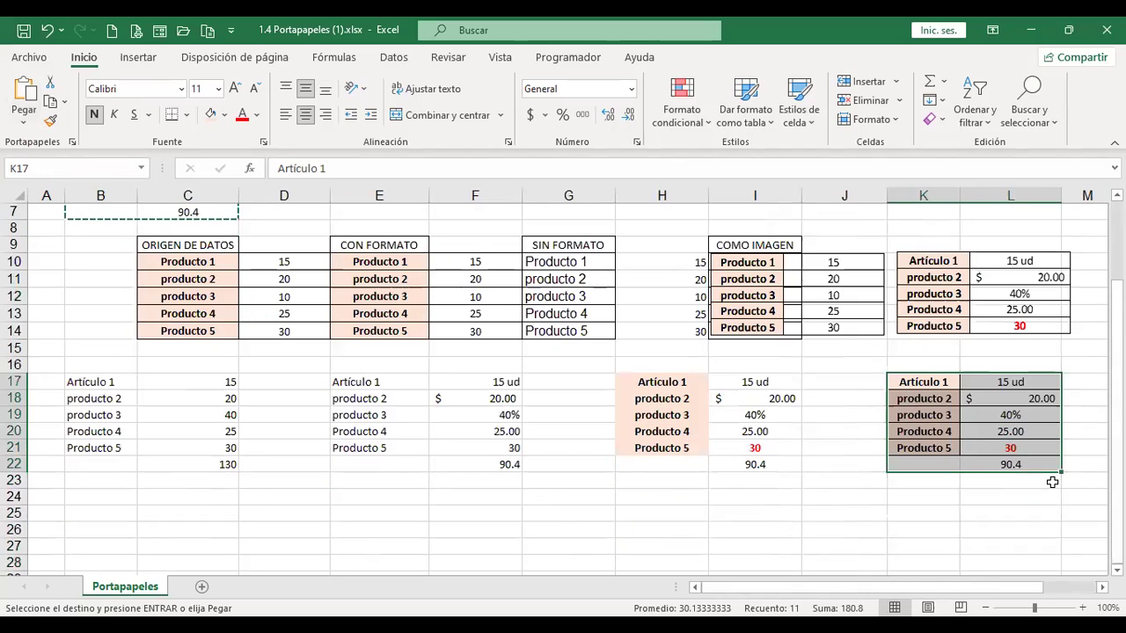
pyautogui.scroll(-2, 1036, 414)
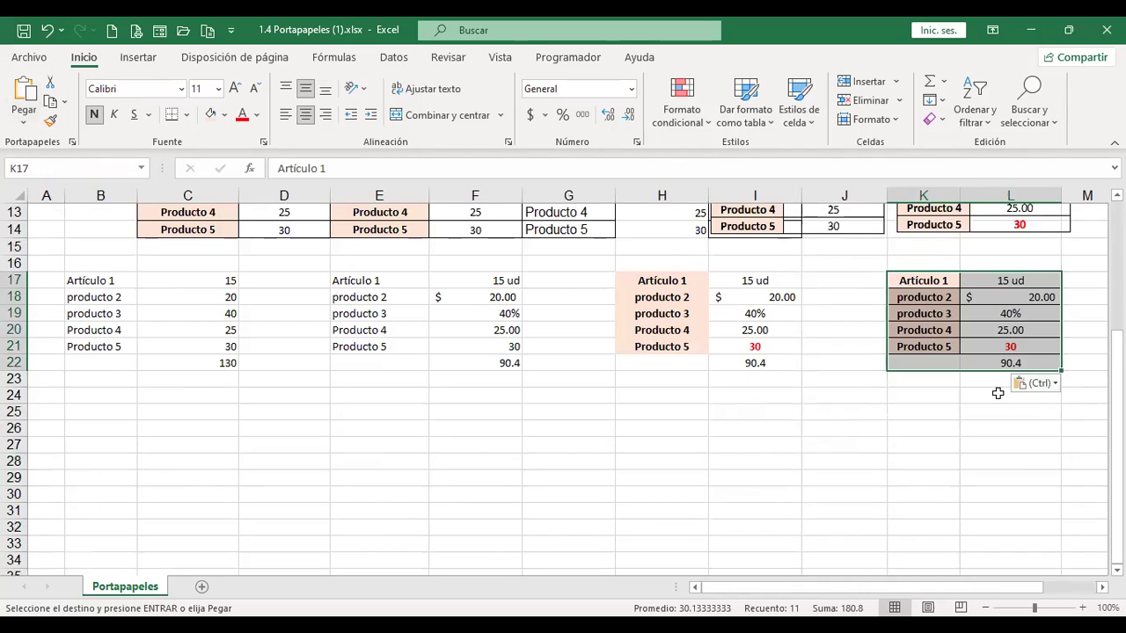
pyautogui.click(114, 411)
pyautogui.scroll(3, 240, 470)
pyautogui.scroll(1, 238, 471)
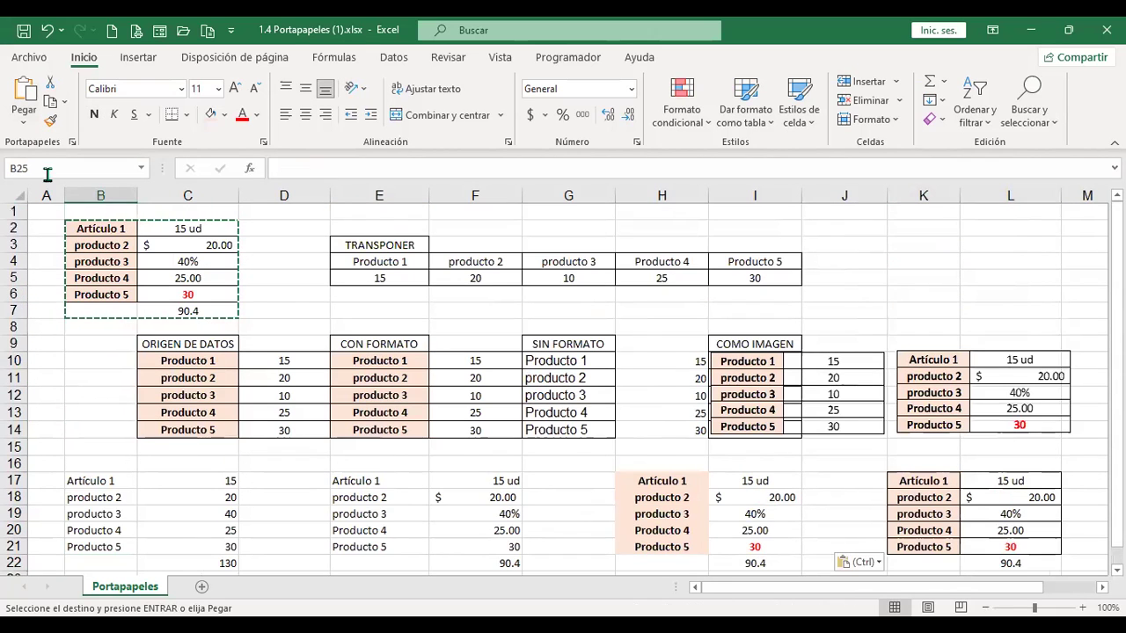
pyautogui.click(24, 130)
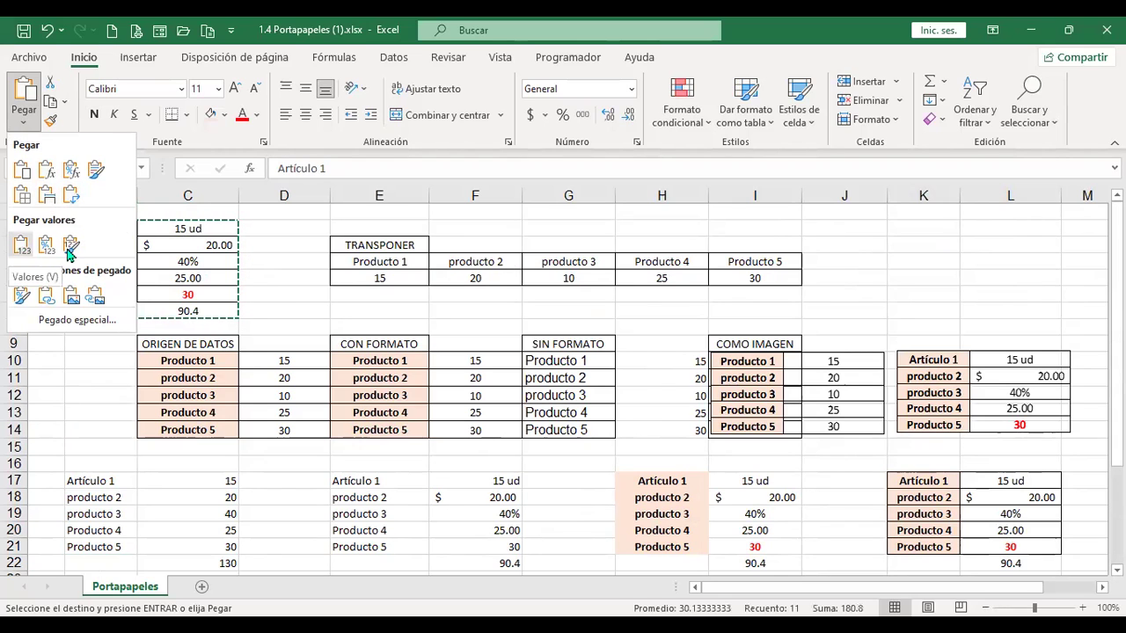
pyautogui.press('Escape')
pyautogui.click(220, 315)
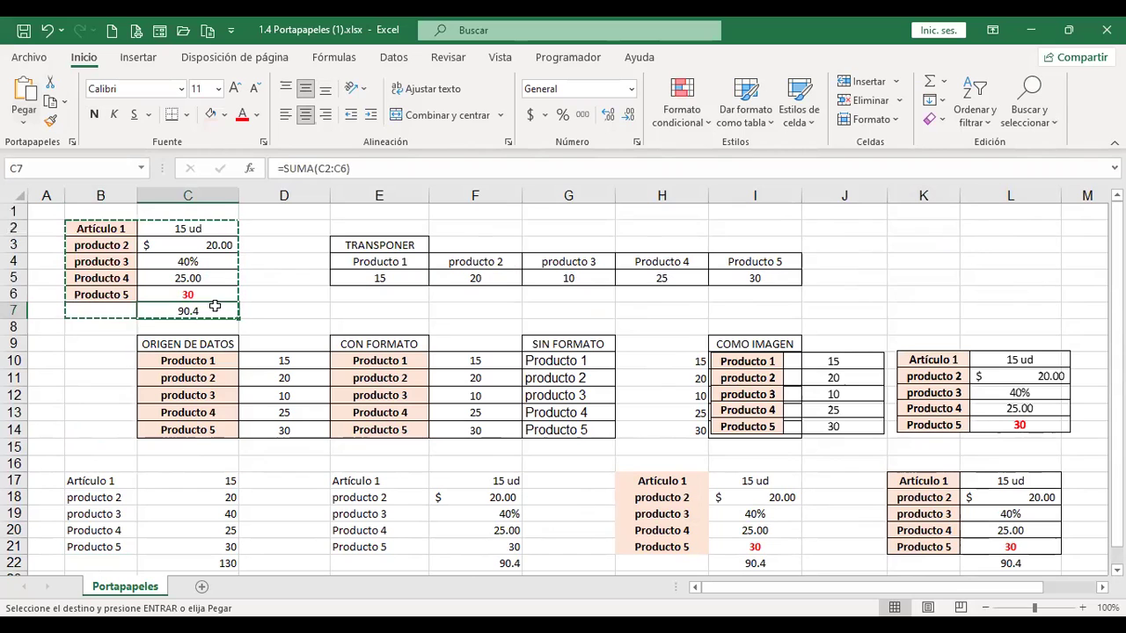
# - Paste the copied table at B25 as values only and check the contents of total cell C30
pyautogui.scroll(-5, 264, 284)
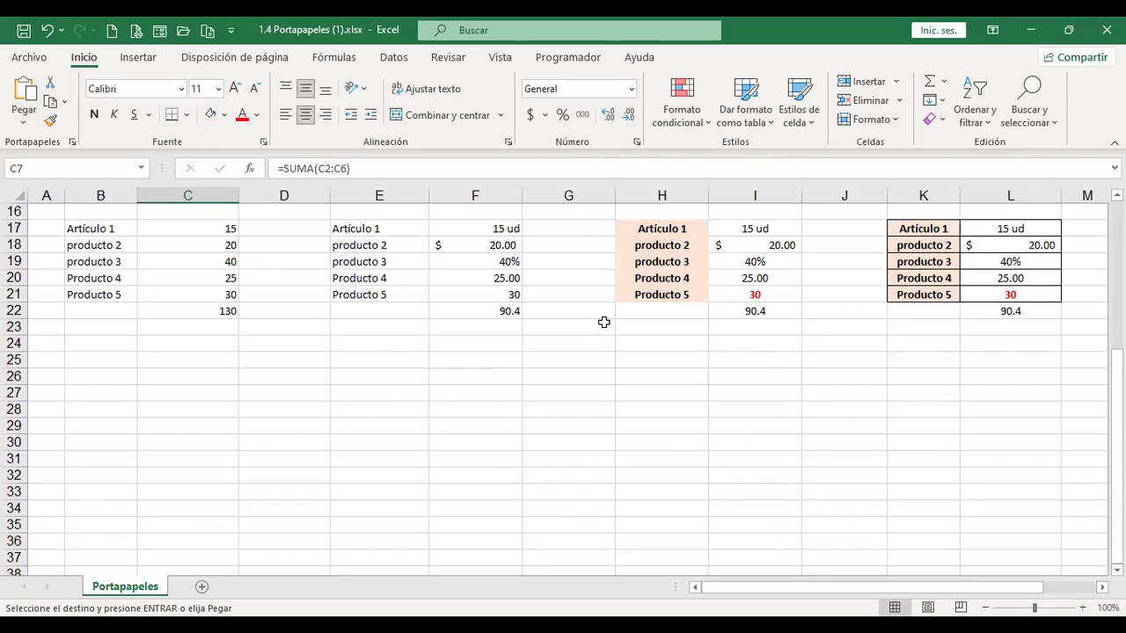
pyautogui.click(115, 360)
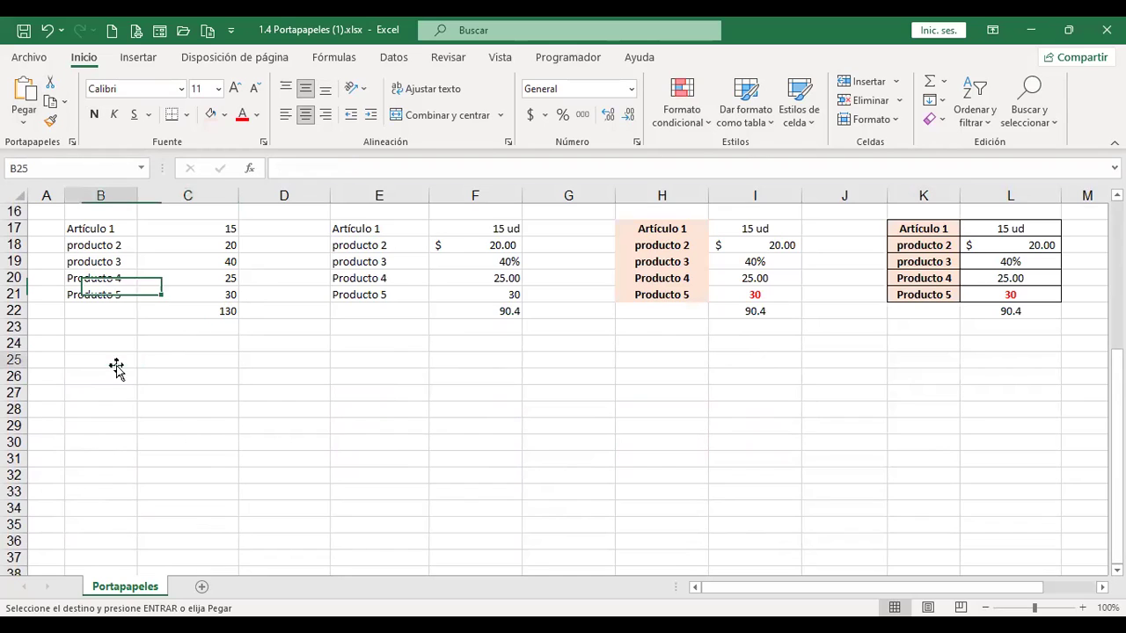
pyautogui.click(23, 124)
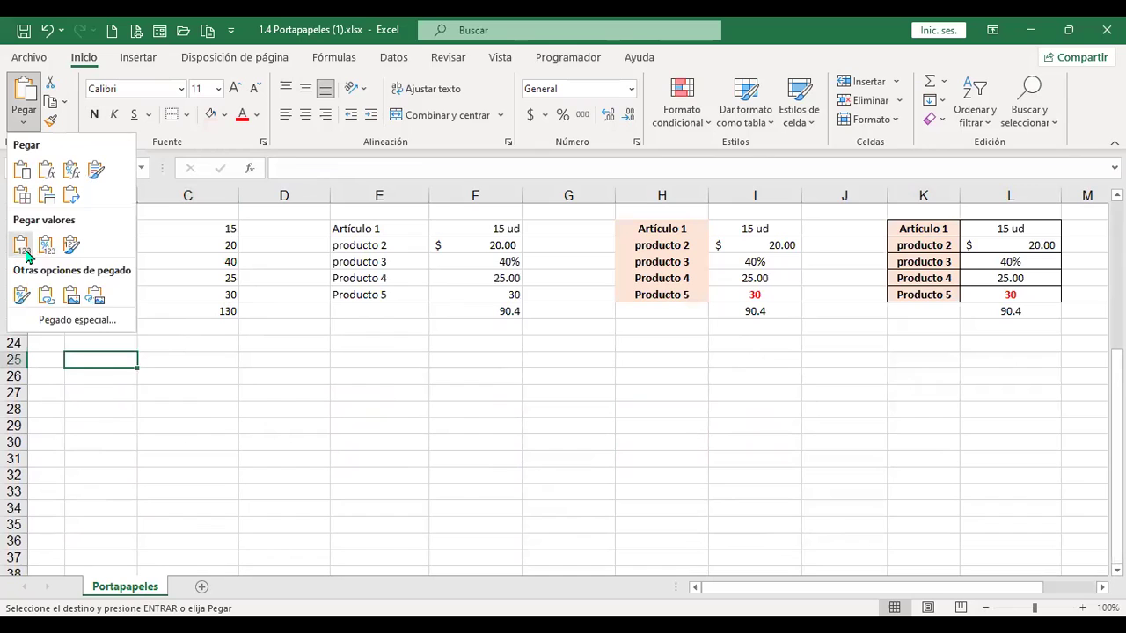
pyautogui.click(23, 248)
pyautogui.click(220, 441)
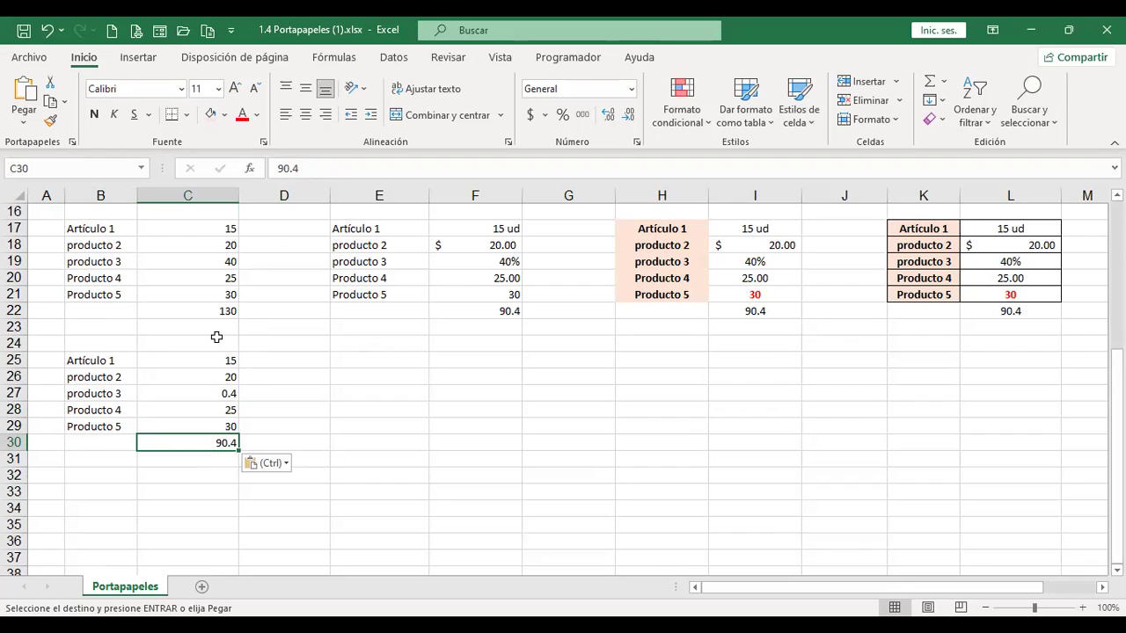
# - Paste the copied table at E25 as values with number formats, and inspect the quantities and total in F25:F30
pyautogui.click(357, 359)
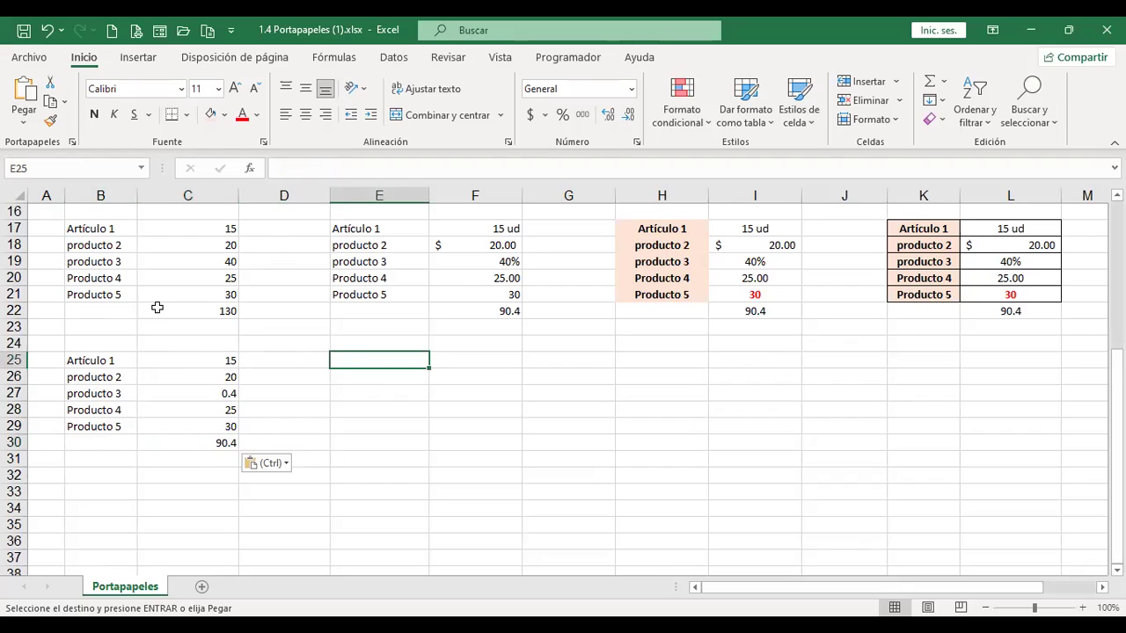
pyautogui.click(19, 128)
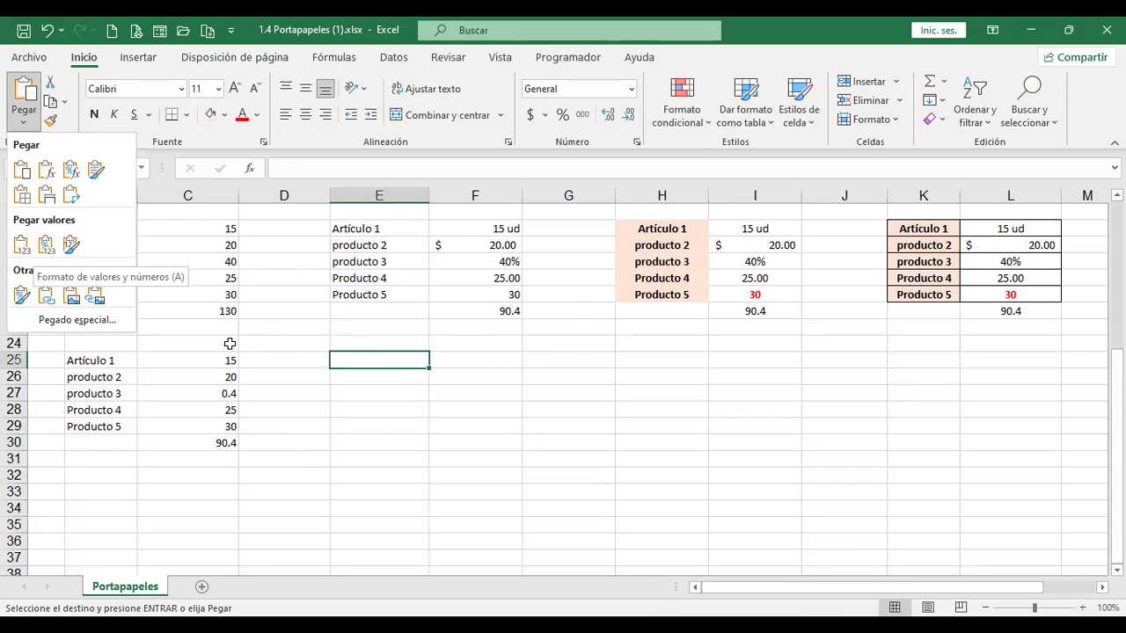
pyautogui.scroll(5, 216, 308)
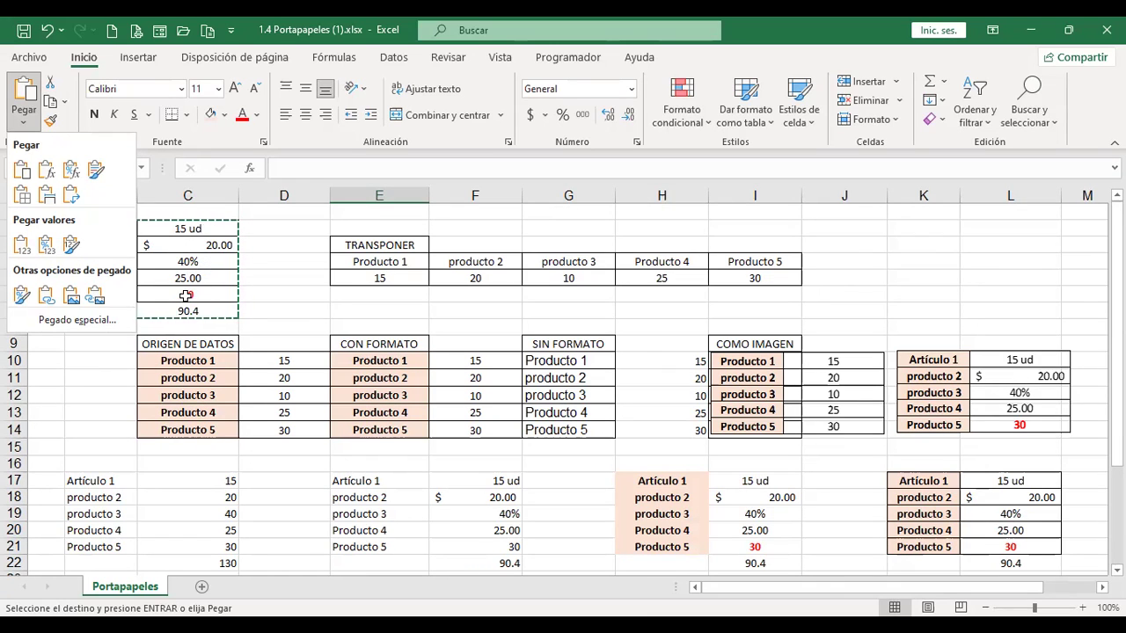
pyautogui.scroll(-4, 463, 464)
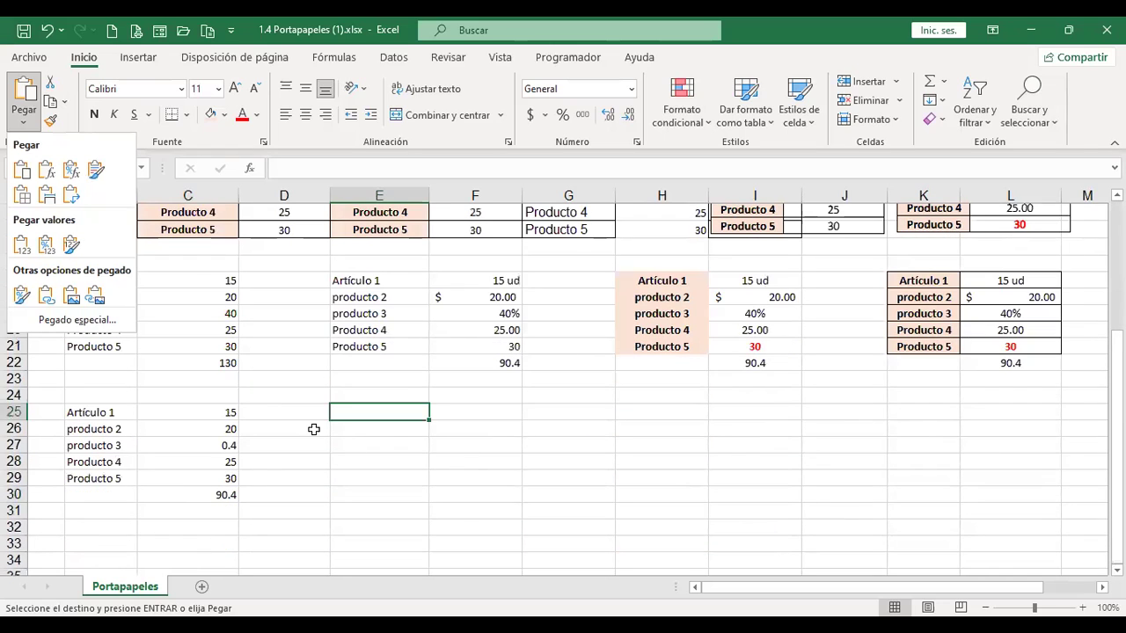
pyautogui.click(46, 249)
pyautogui.scroll(-2, 501, 395)
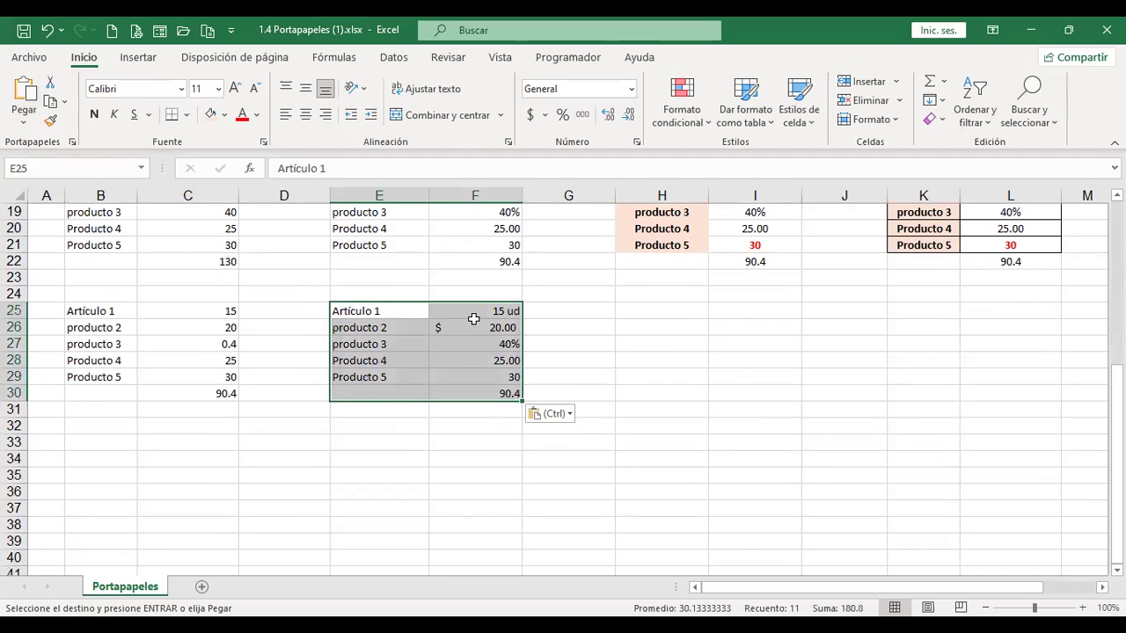
pyautogui.click(384, 312)
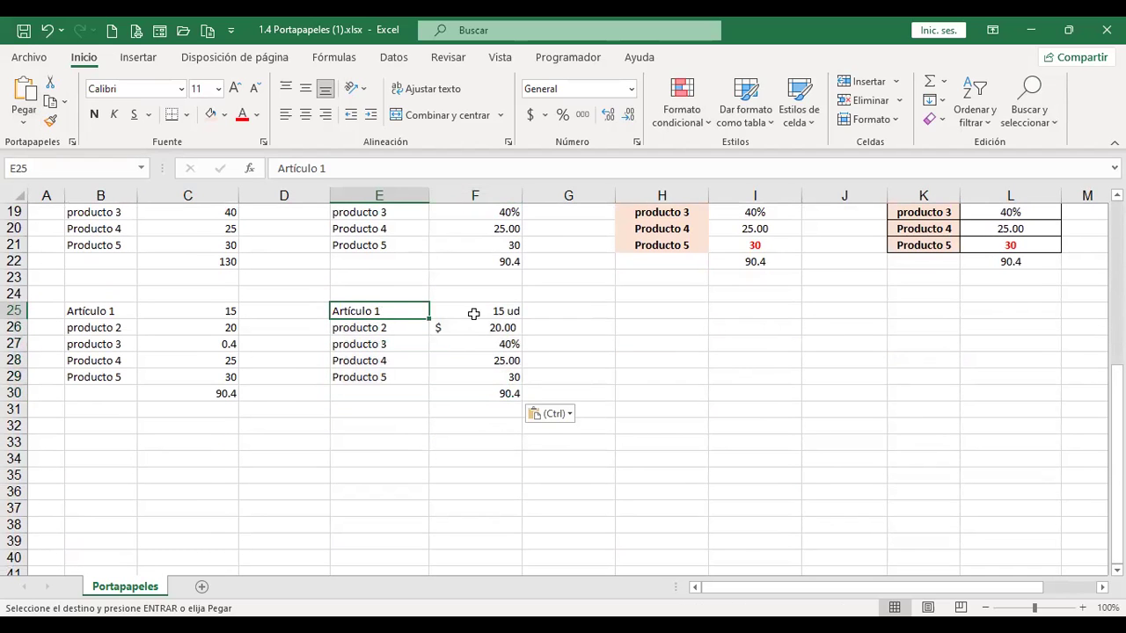
pyautogui.click(502, 392)
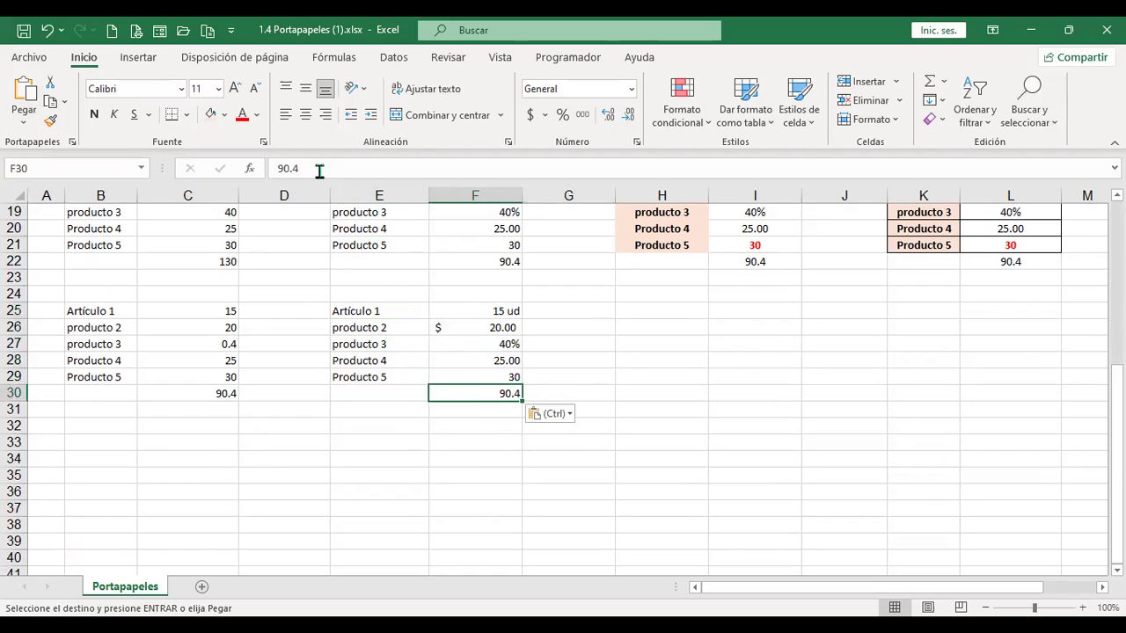
pyautogui.moveTo(509, 311); pyautogui.dragTo(496, 394)
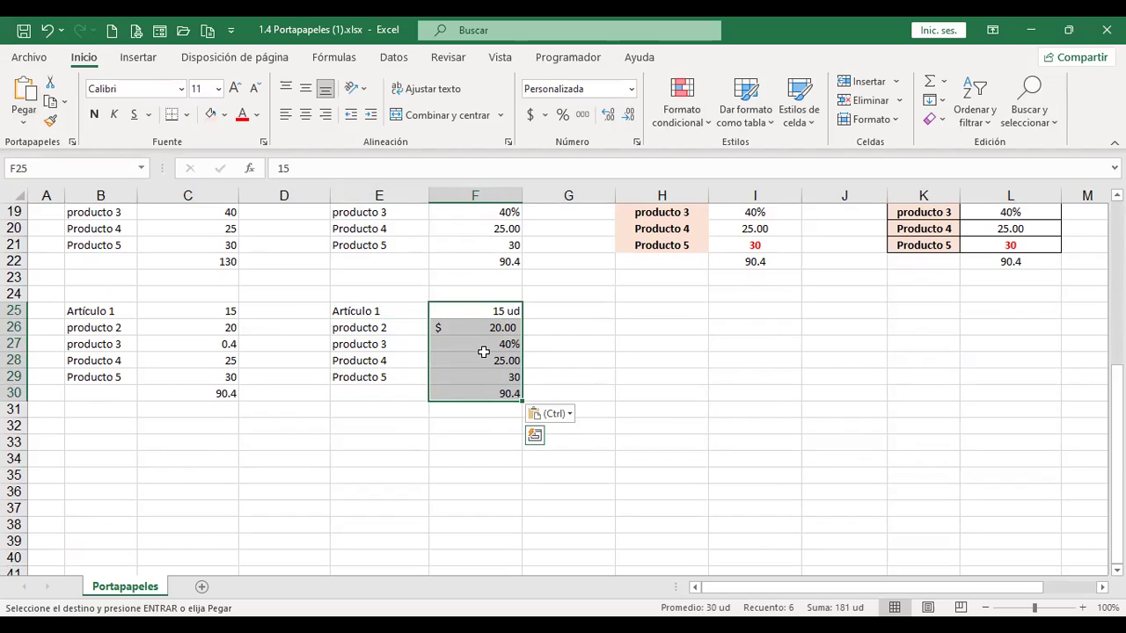
# - Paste the copied table at H25 as values with source formatting and check the contents of total cell I30
pyautogui.click(688, 309)
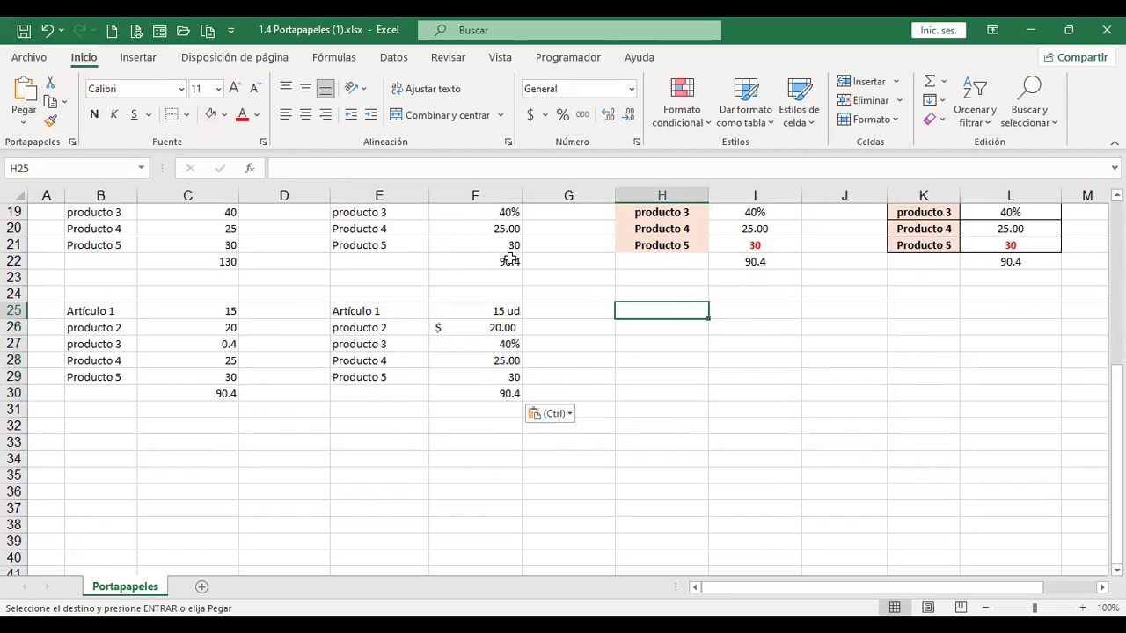
pyautogui.click(22, 124)
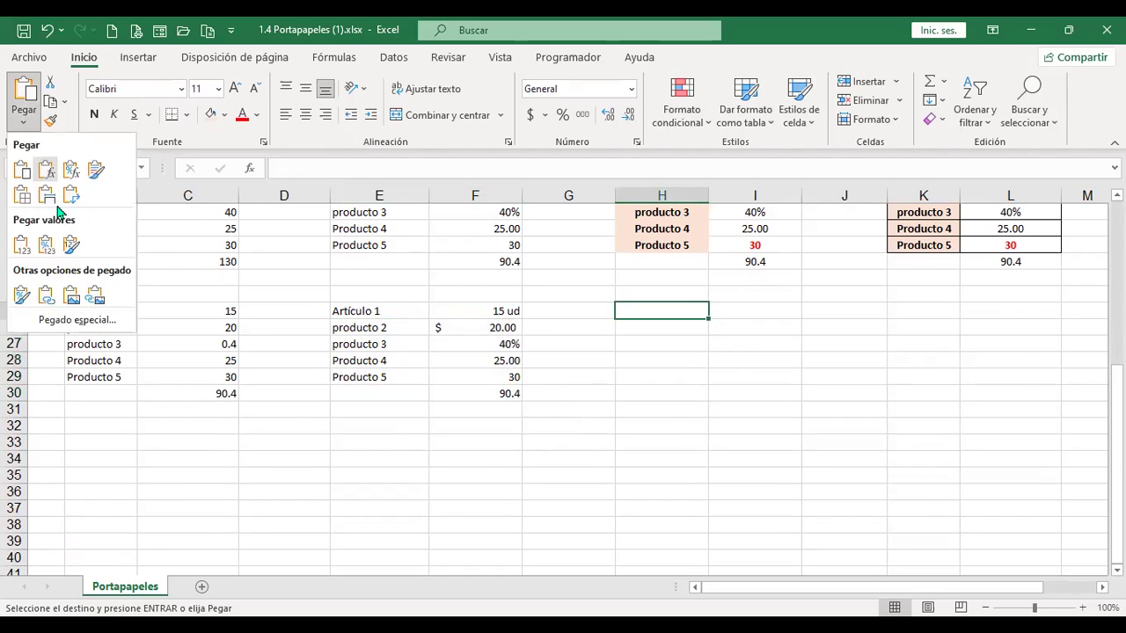
pyautogui.click(73, 251)
pyautogui.click(779, 394)
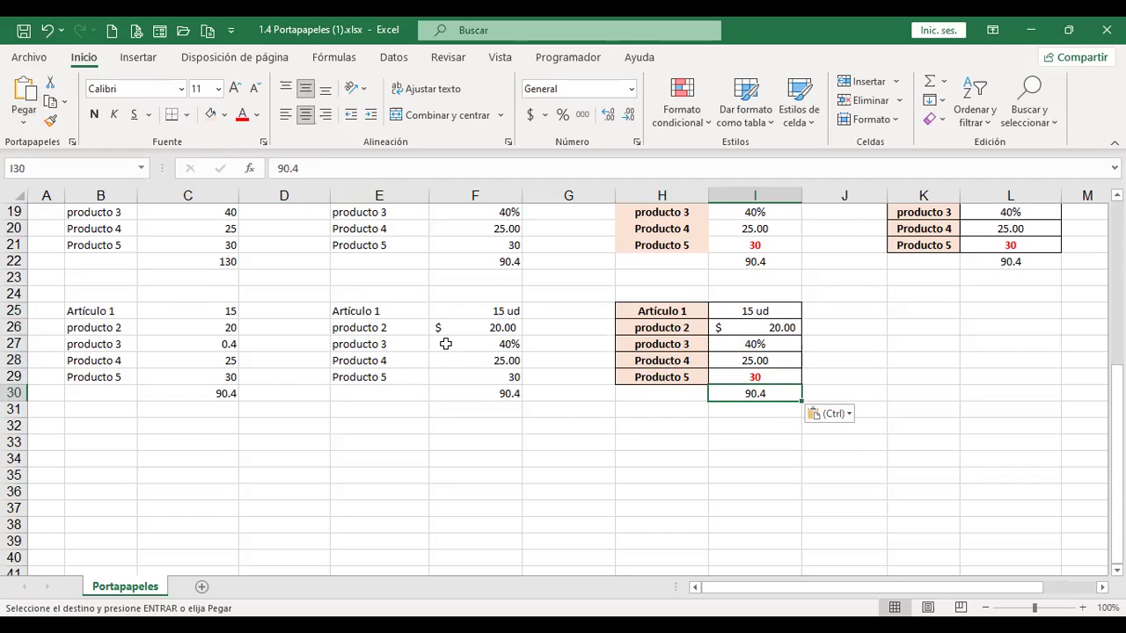
# - Paste only the copied table's formatting at K25 and check the contents of cell L27
pyautogui.click(22, 125)
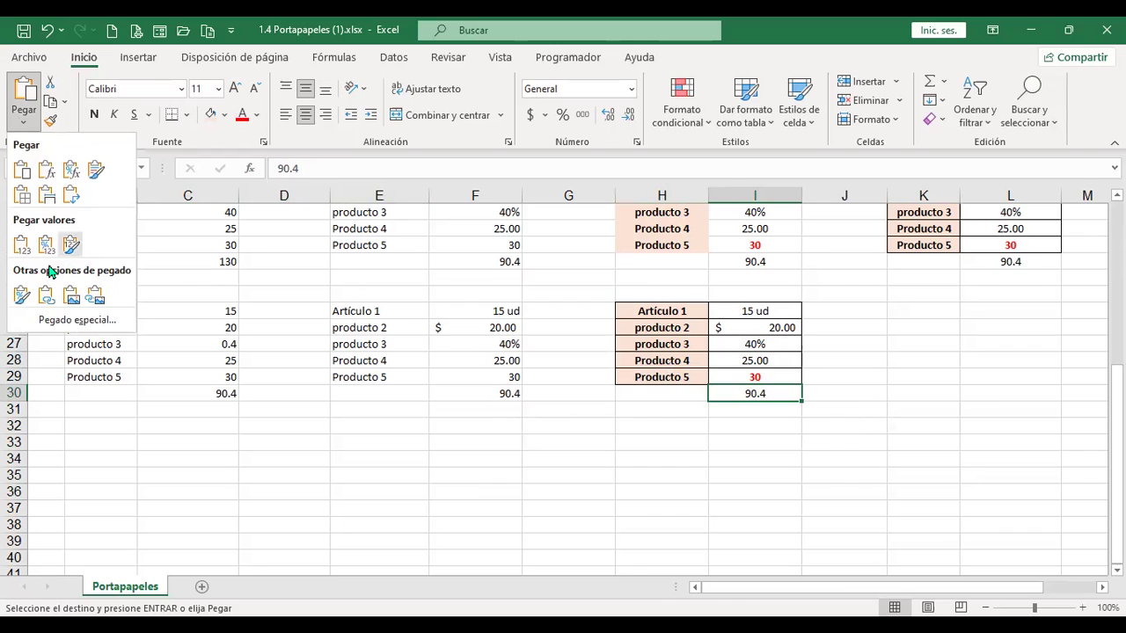
pyautogui.click(930, 311)
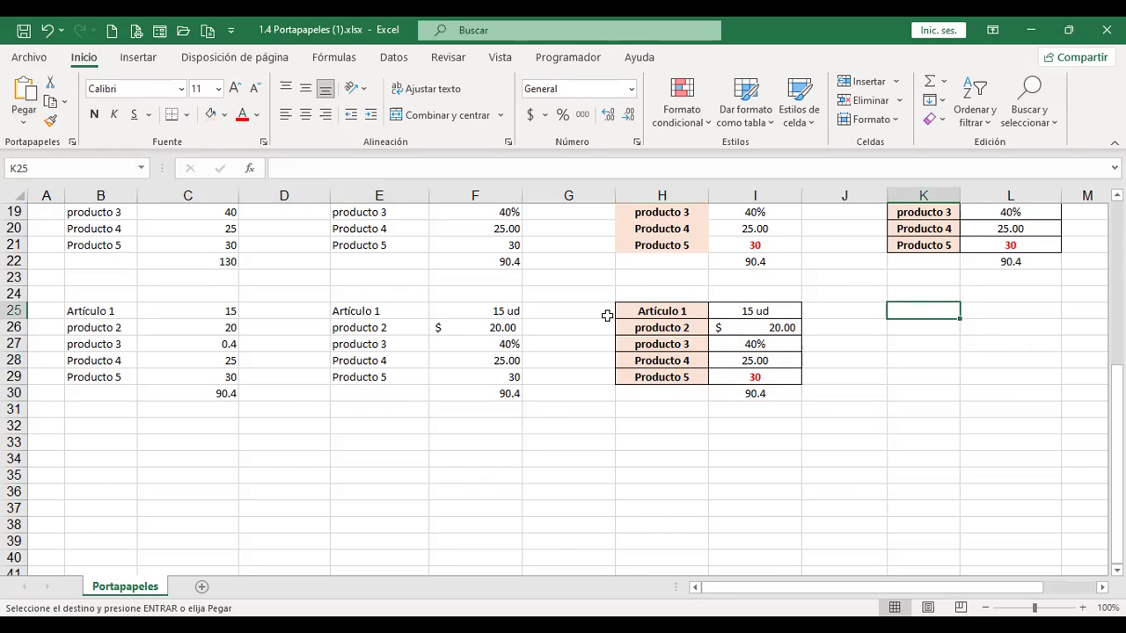
pyautogui.click(27, 128)
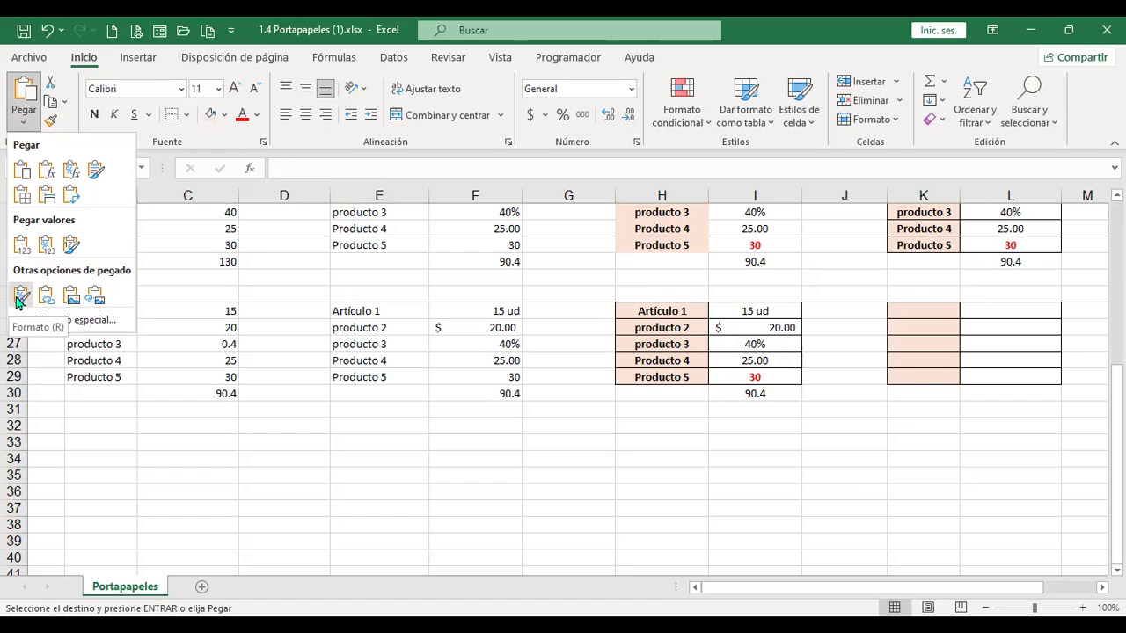
pyautogui.click(19, 297)
pyautogui.click(986, 347)
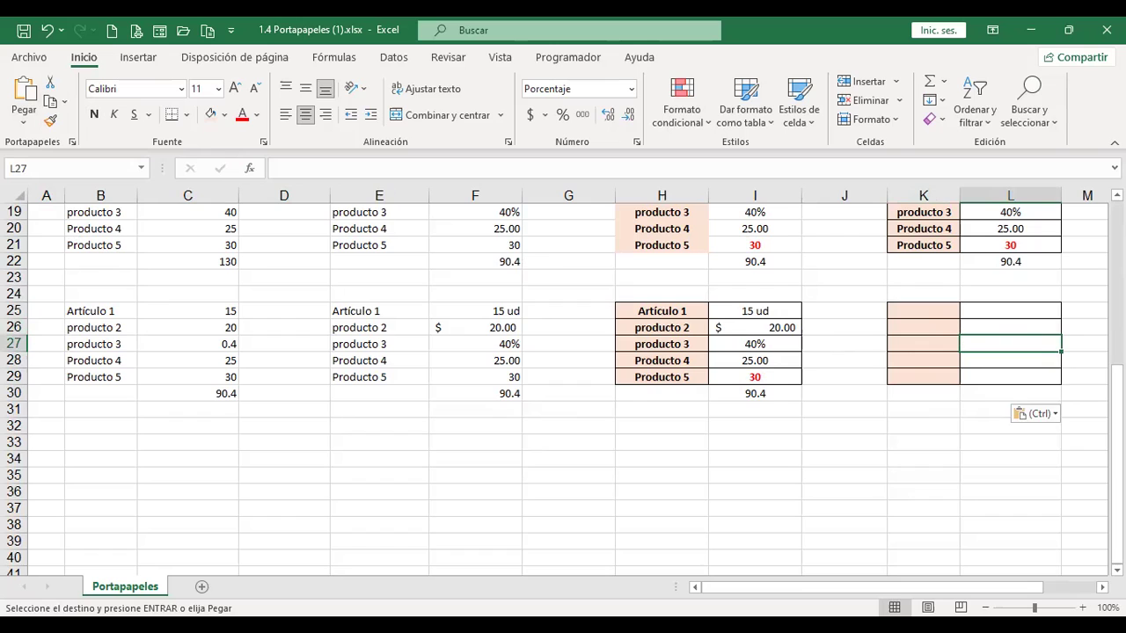
pyautogui.click(88, 426)
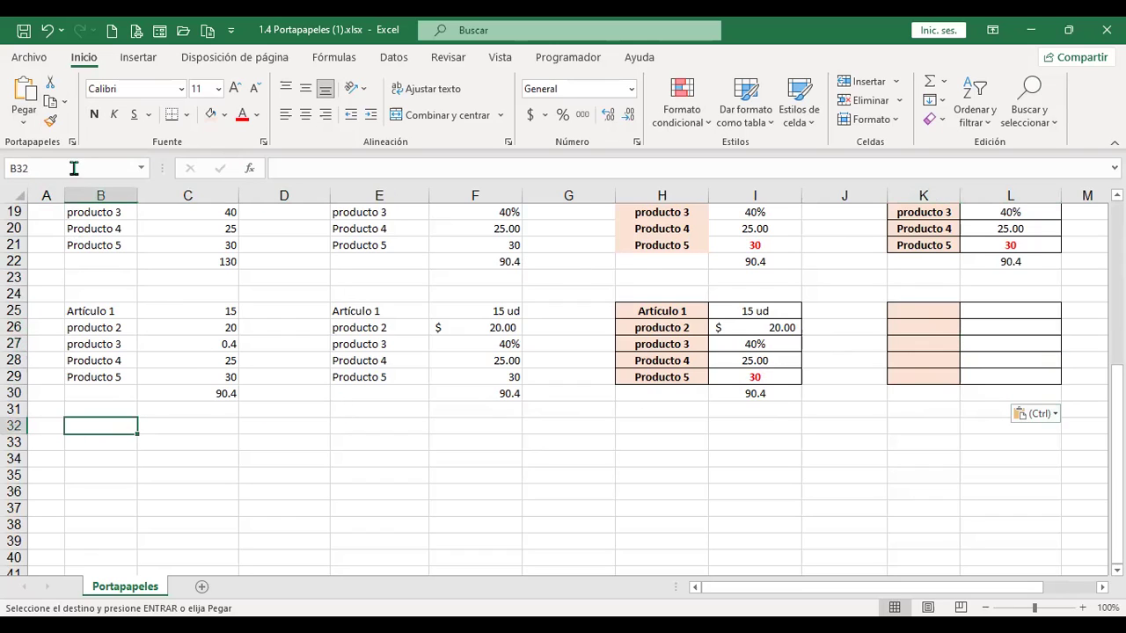
pyautogui.click(21, 123)
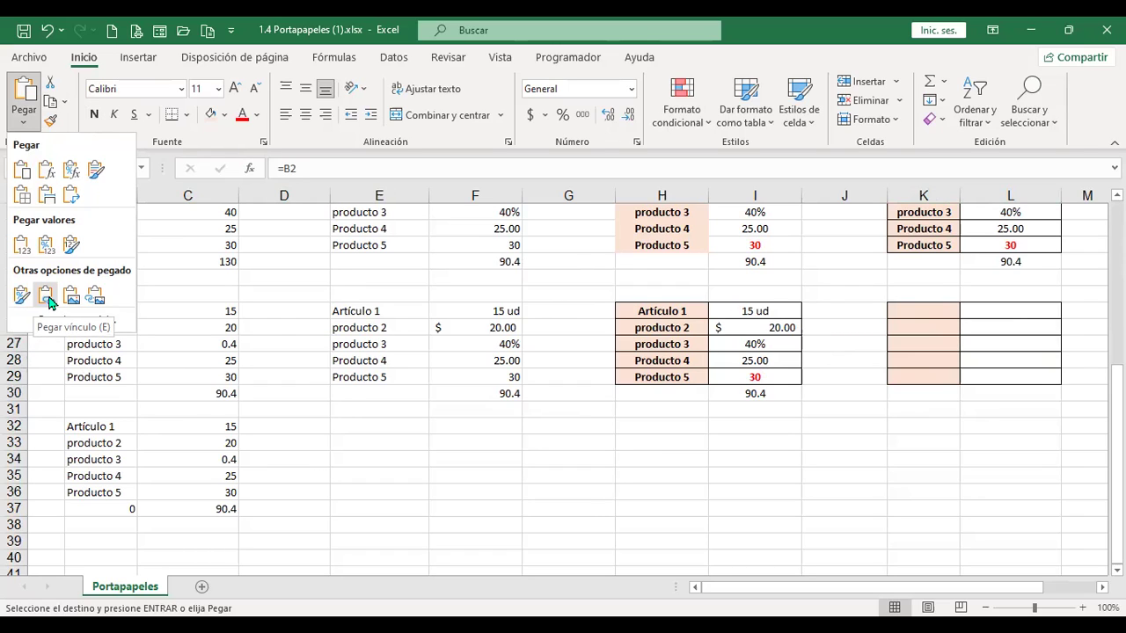
pyautogui.scroll(6, 907, 361)
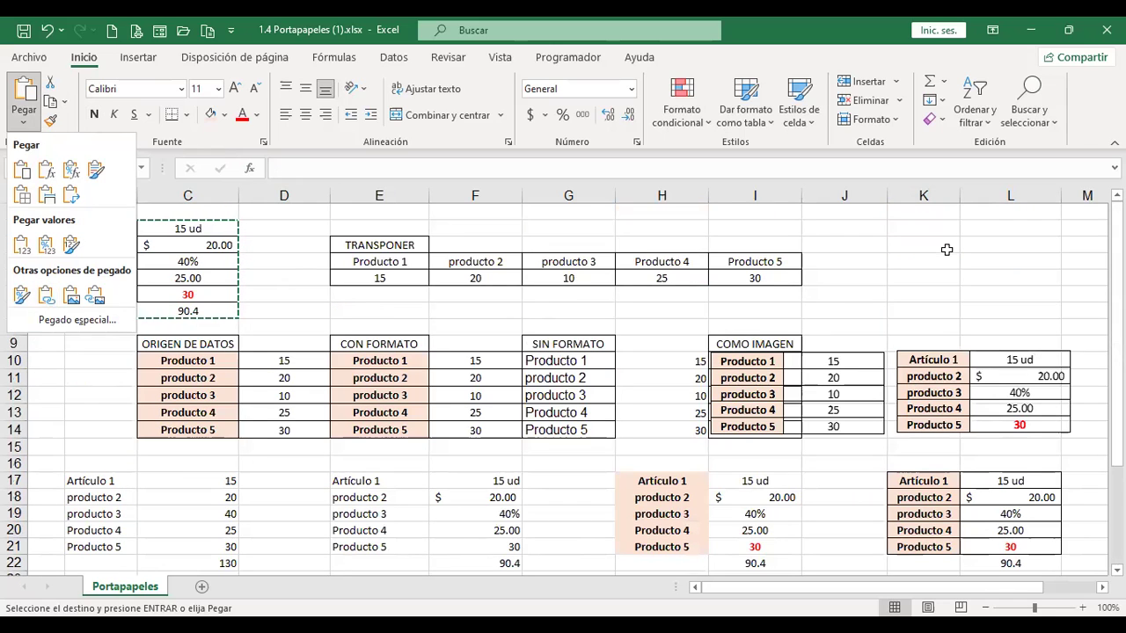
pyautogui.click(940, 245)
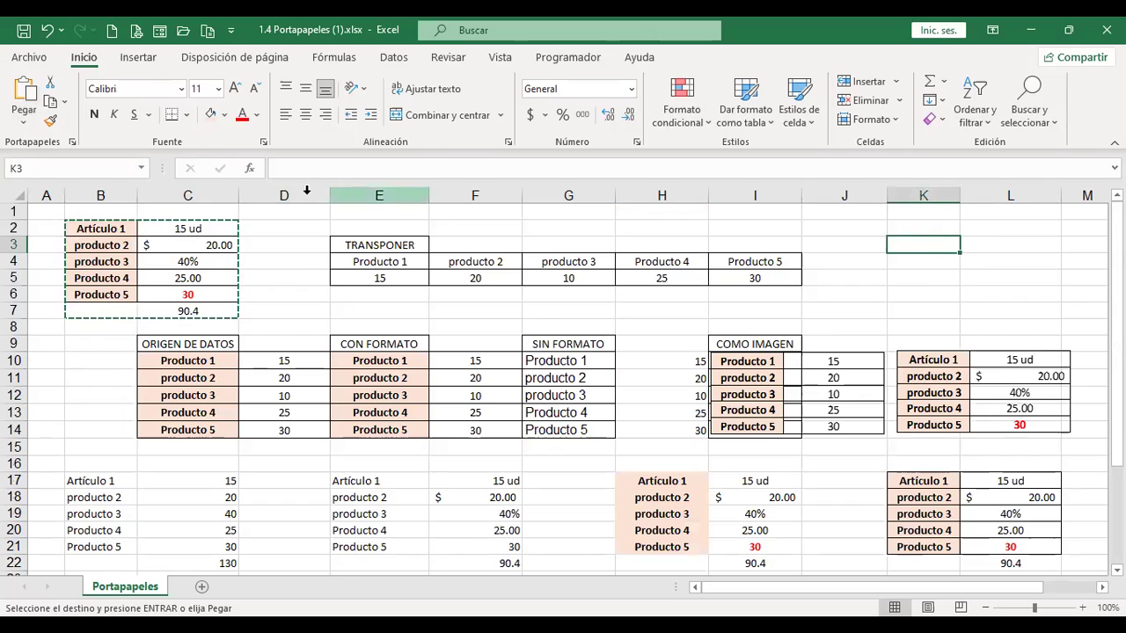
# - Paste the copied table at K2 as links to the source cells
pyautogui.click(929, 230)
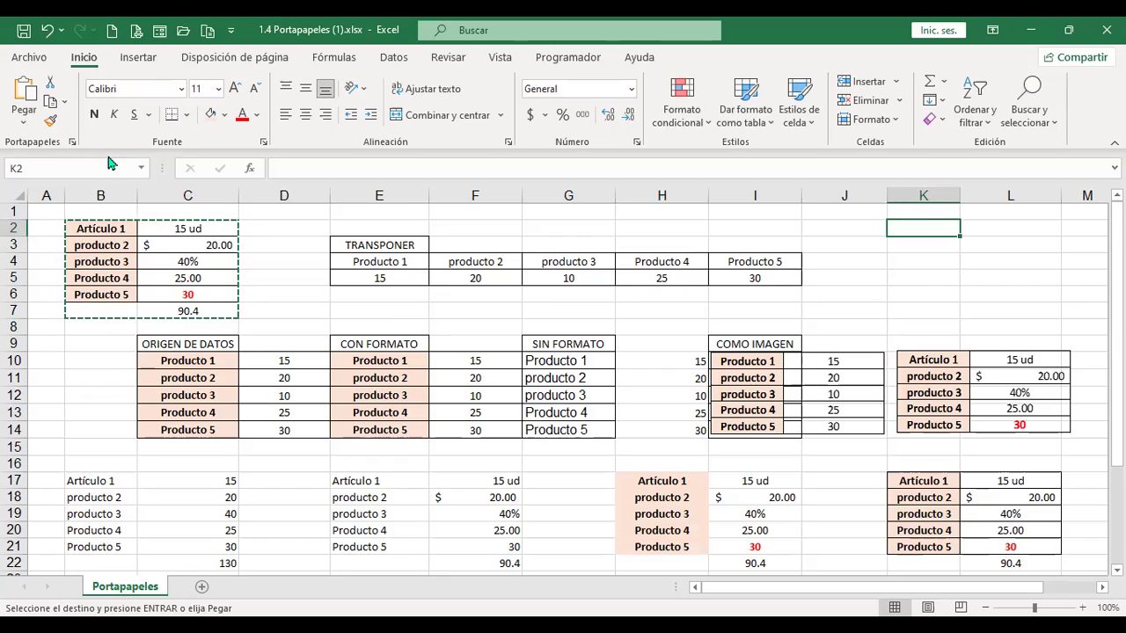
pyautogui.click(24, 122)
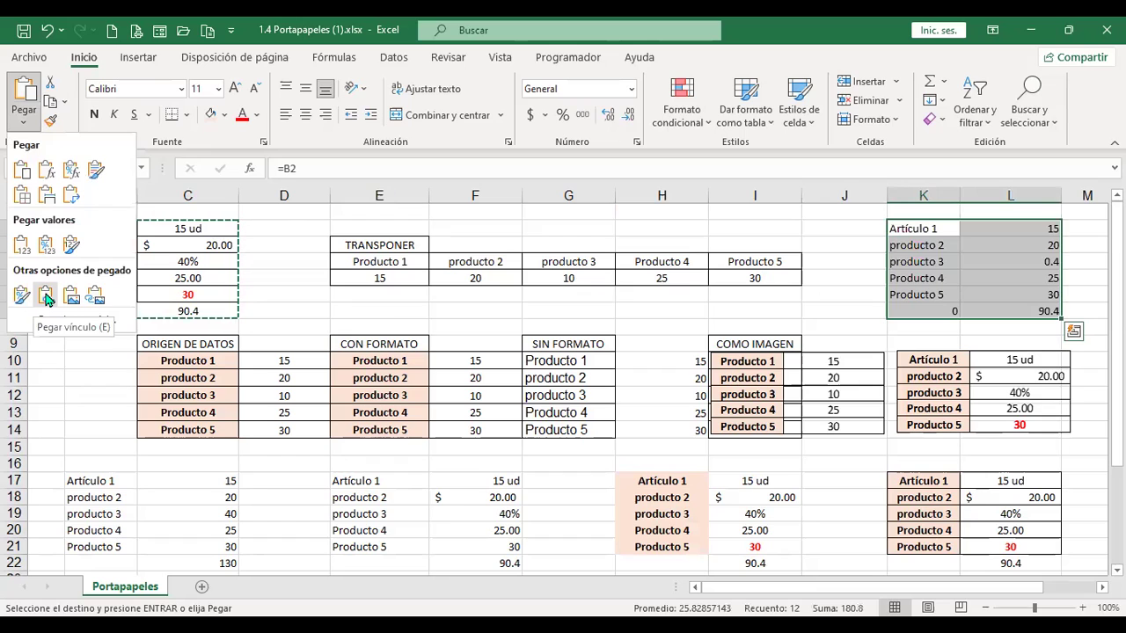
pyautogui.press('e')
# - Examine the link formulas in the pasted cells from K2 down to total cell L7
pyautogui.click(939, 228)
pyautogui.click(945, 244)
pyautogui.click(948, 260)
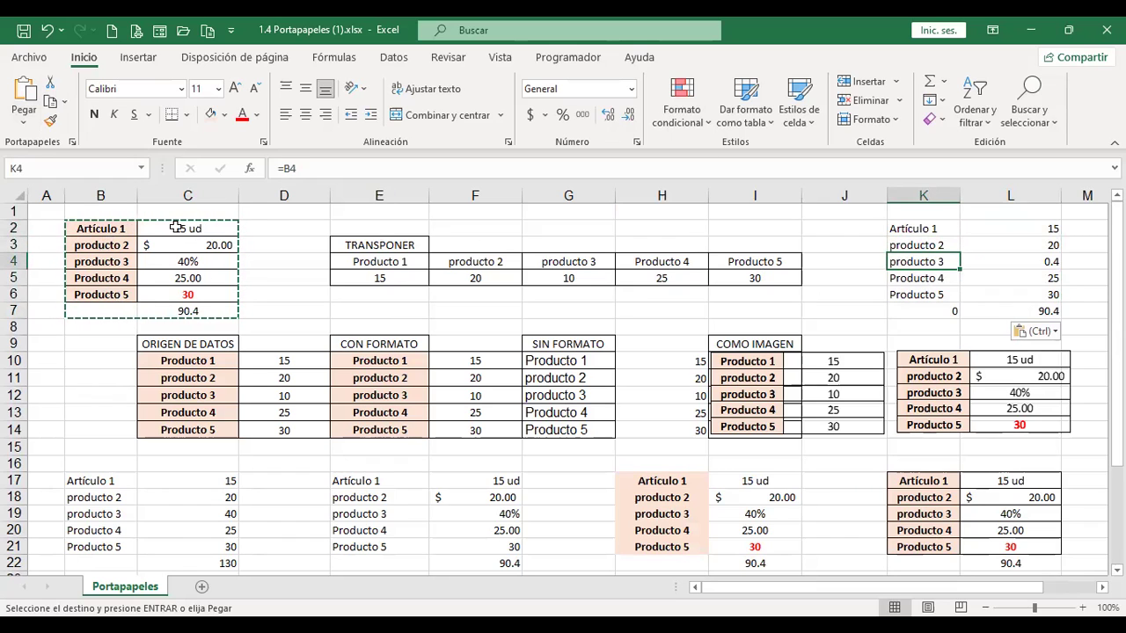
pyautogui.click(940, 227)
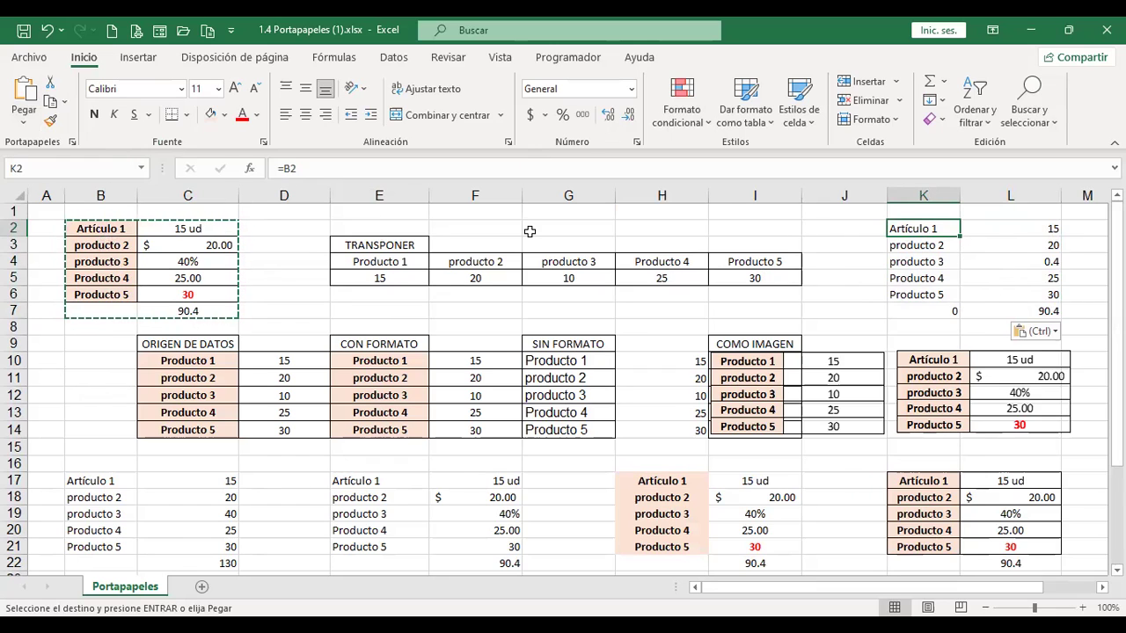
pyautogui.press('Down')
pyautogui.press('Down')
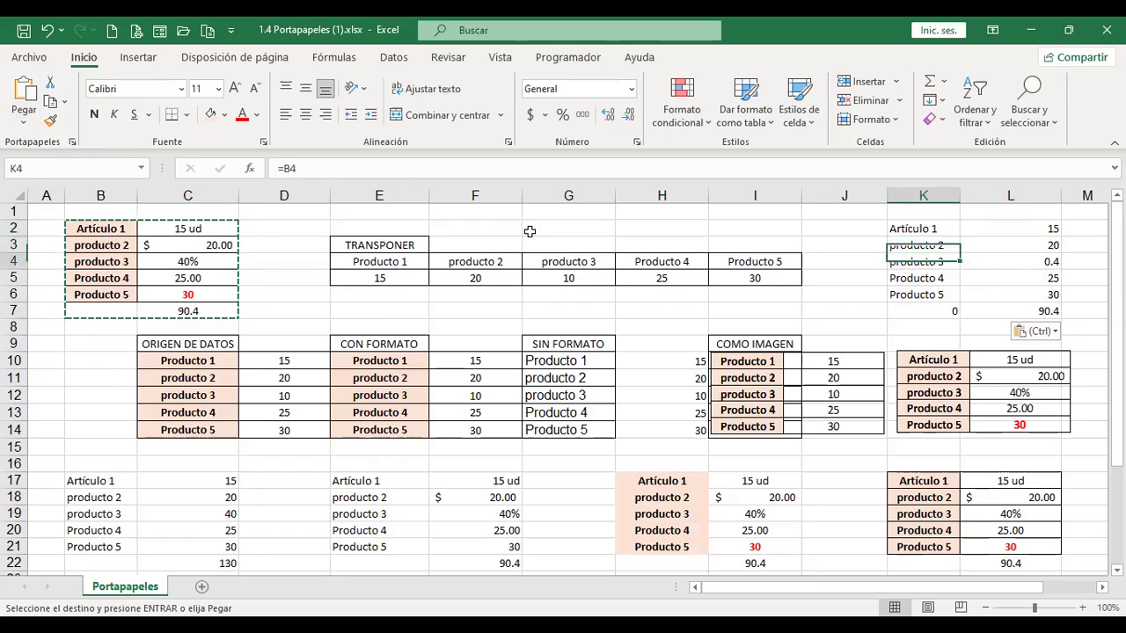
pyautogui.press('Down')
pyautogui.press('Right')
pyautogui.press('Down')
pyautogui.press('Down')
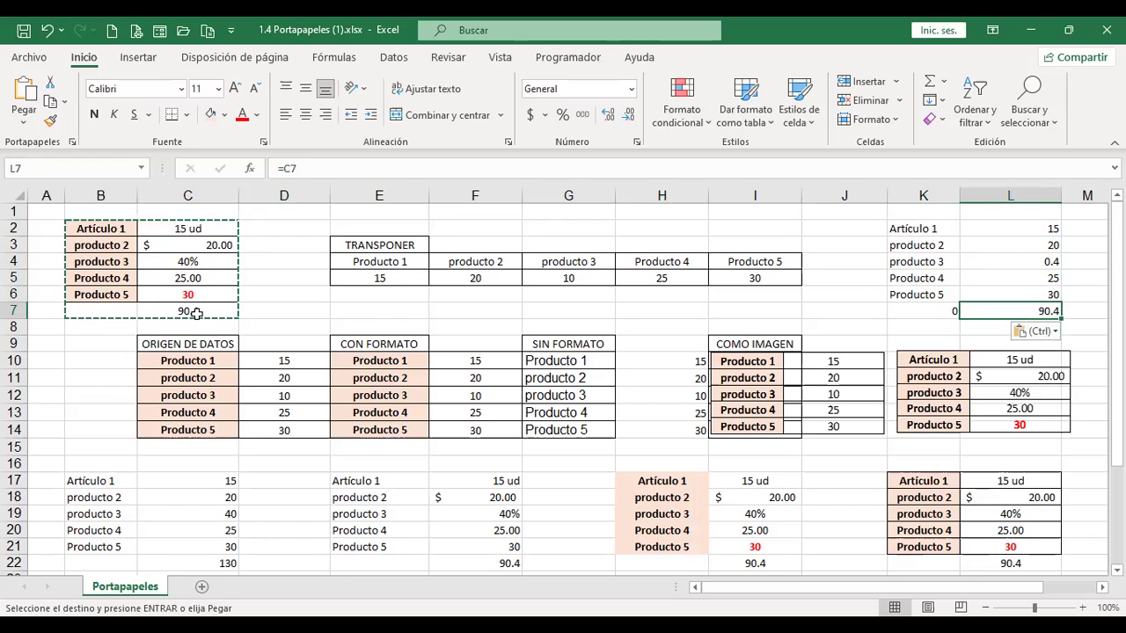
# - Rename the second product in source cell B3 as "Artículo 2"
pyautogui.click(107, 244)
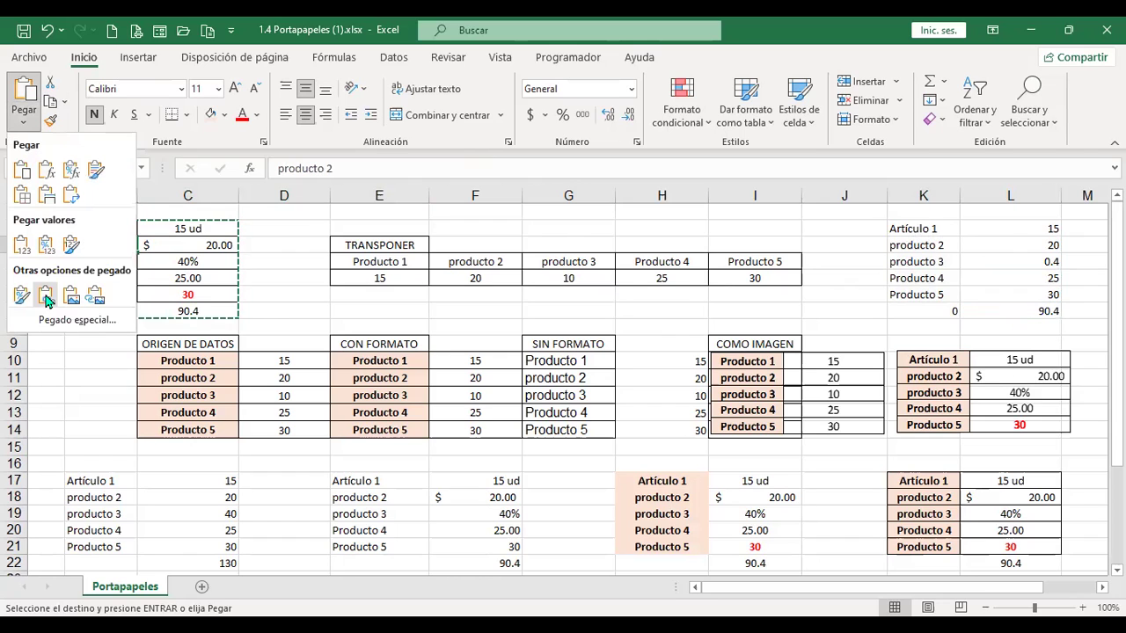
pyautogui.click(267, 301)
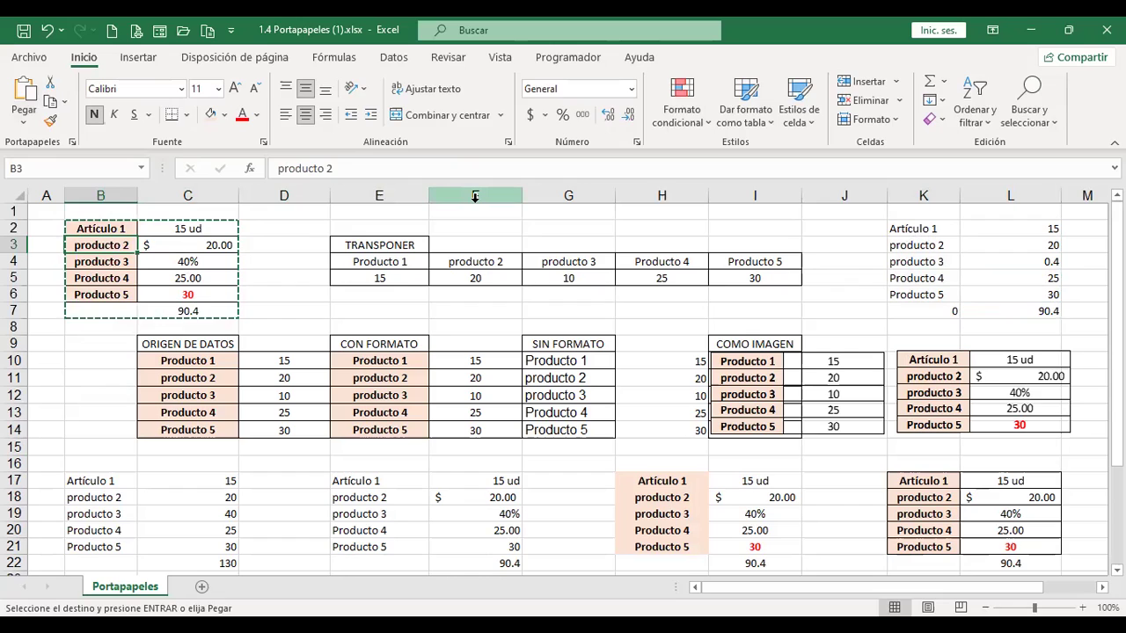
pyautogui.write('Art')
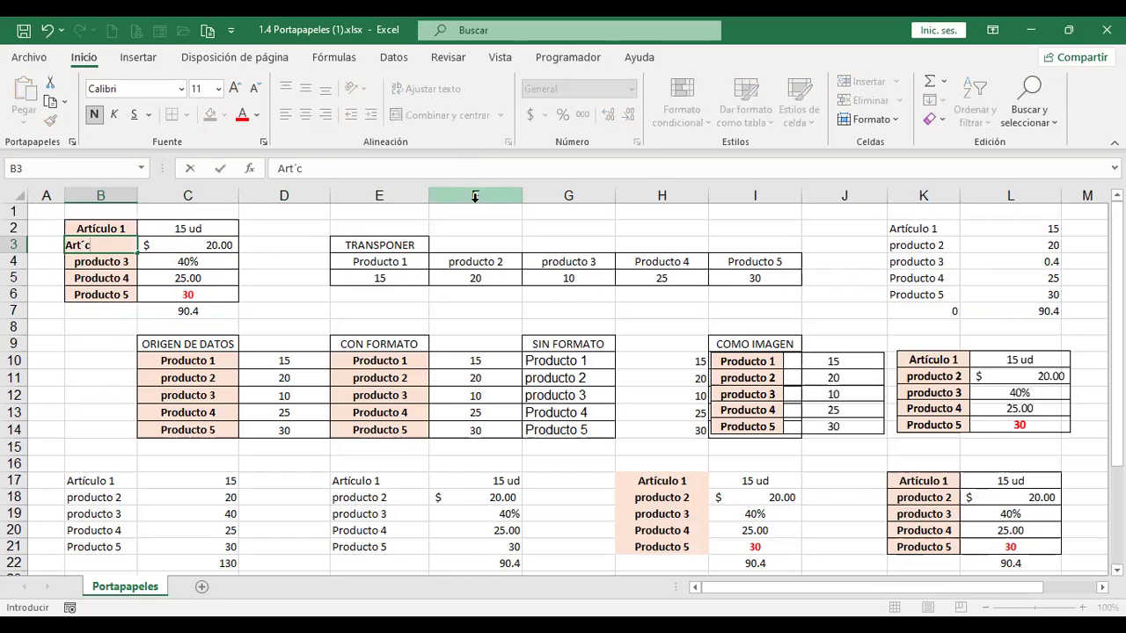
pyautogui.write('ículo 2')
pyautogui.press('Return')
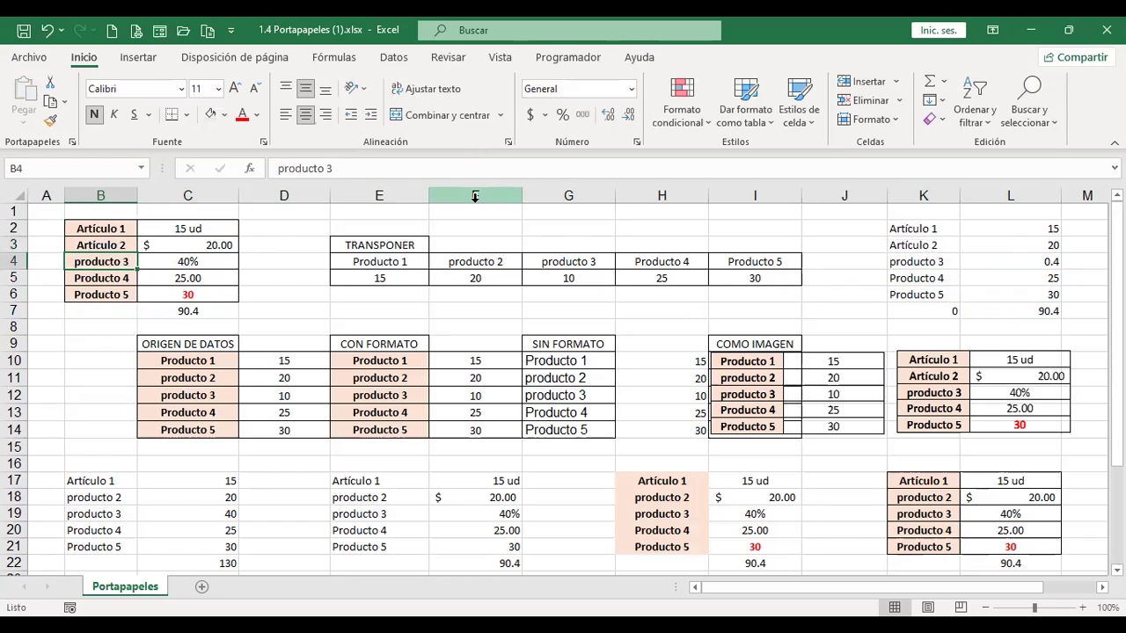
# - Set the second product's amount in source cell C3 to 50
pyautogui.click(205, 243)
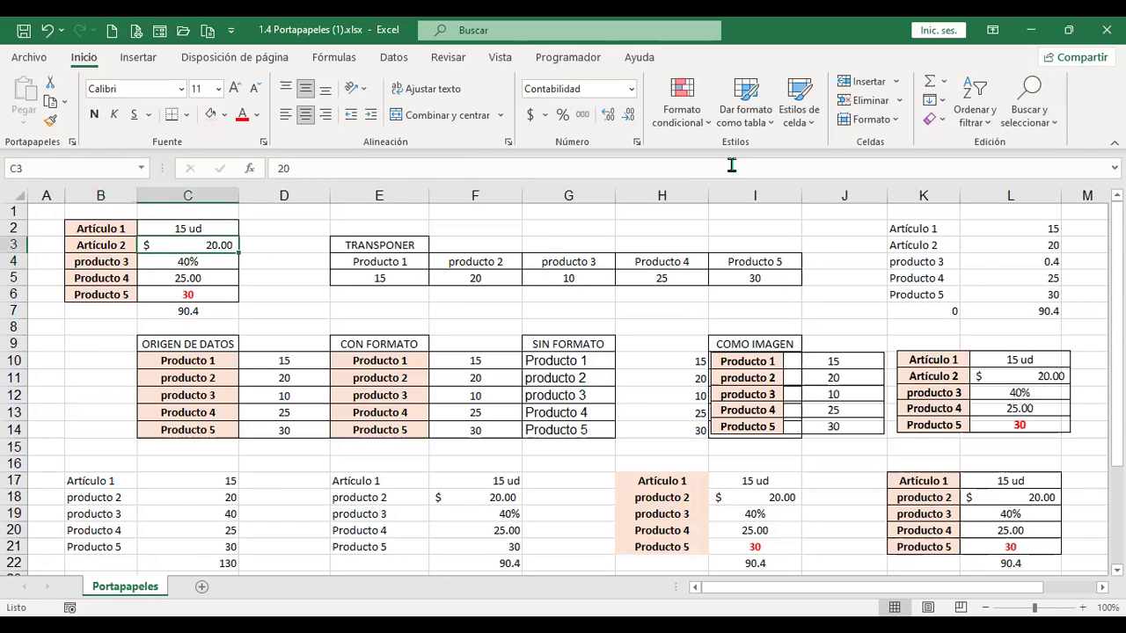
pyautogui.write('50')
pyautogui.press('Return')
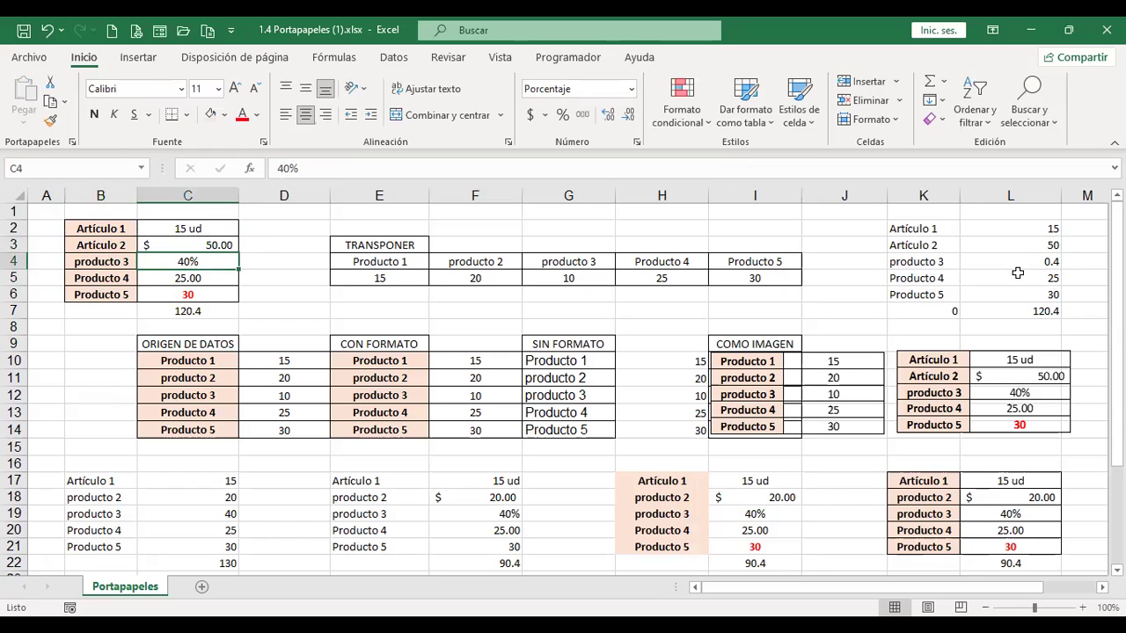
# - Check the linked table in K2:L7 against the edited source and inspect the references in its cells
pyautogui.moveTo(919, 227); pyautogui.dragTo(1045, 313)
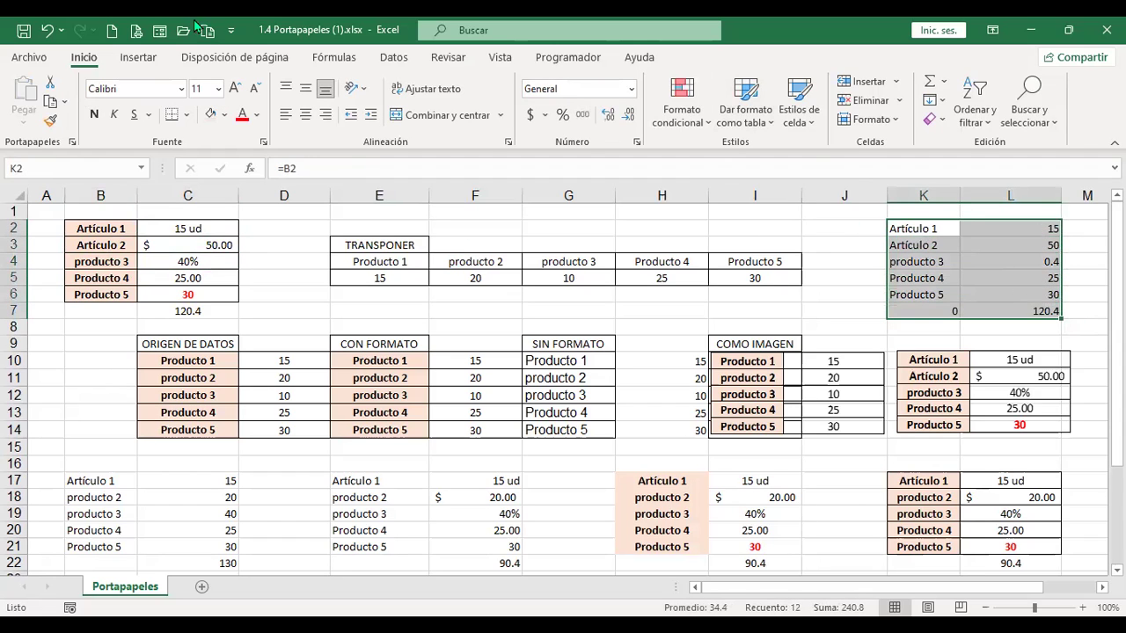
pyautogui.click(100, 228)
pyautogui.click(894, 271)
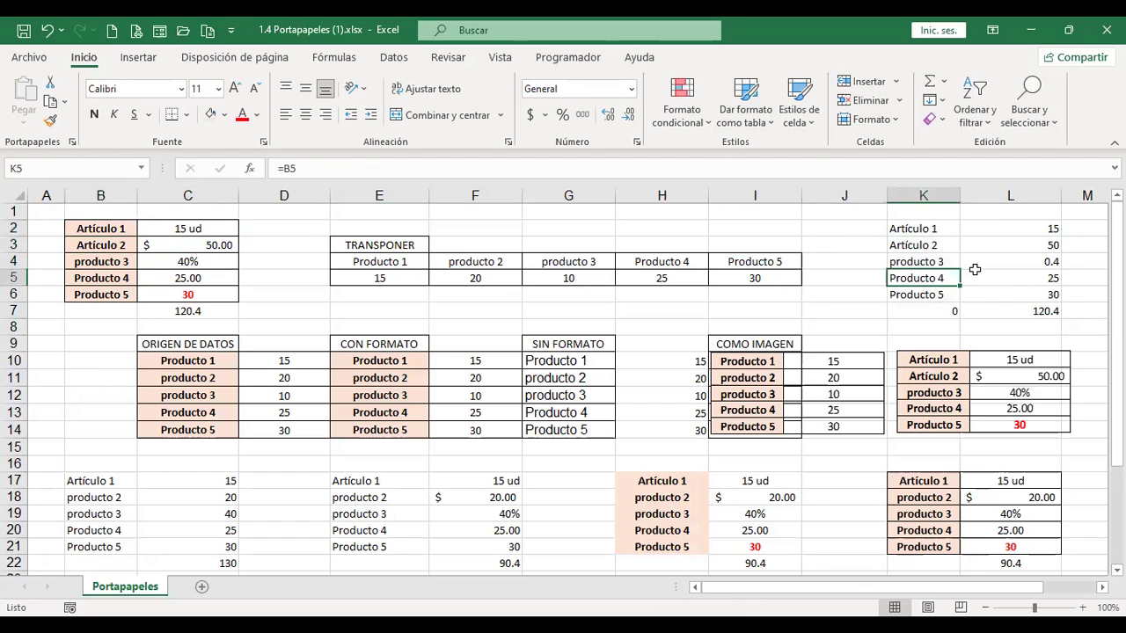
pyautogui.click(1026, 275)
pyautogui.click(1028, 262)
pyautogui.click(1038, 229)
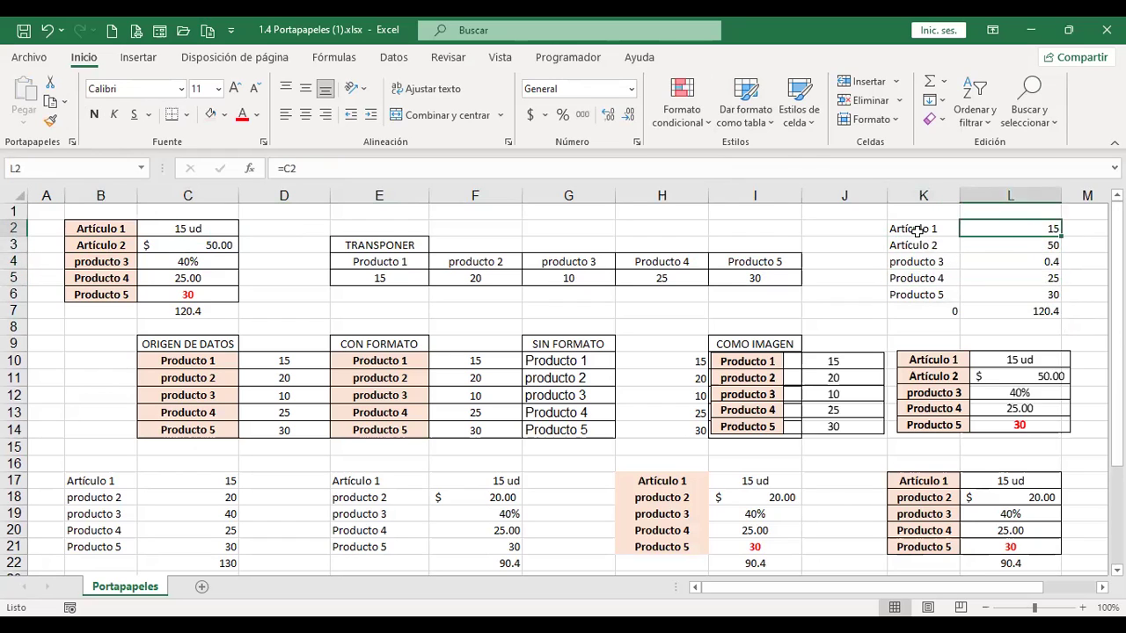
pyautogui.click(916, 231)
pyautogui.click(920, 278)
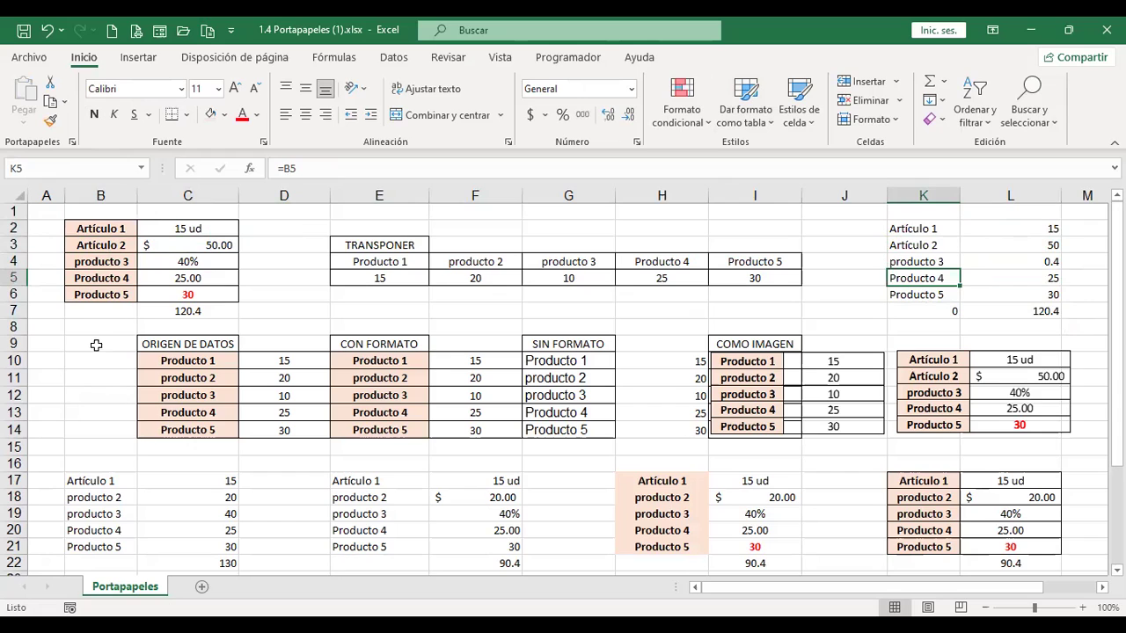
pyautogui.click(104, 383)
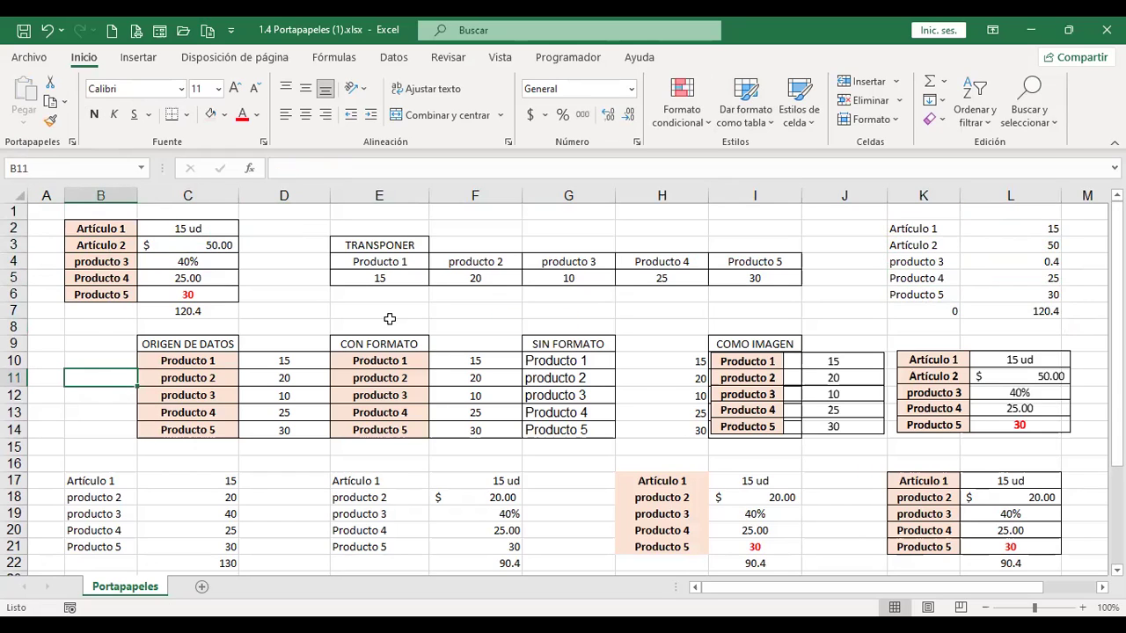
# - Copy the source table B2:C7 and display the available paste options
pyautogui.moveTo(82, 222); pyautogui.dragTo(208, 302)
pyautogui.hotkey('ctrl', 'c')
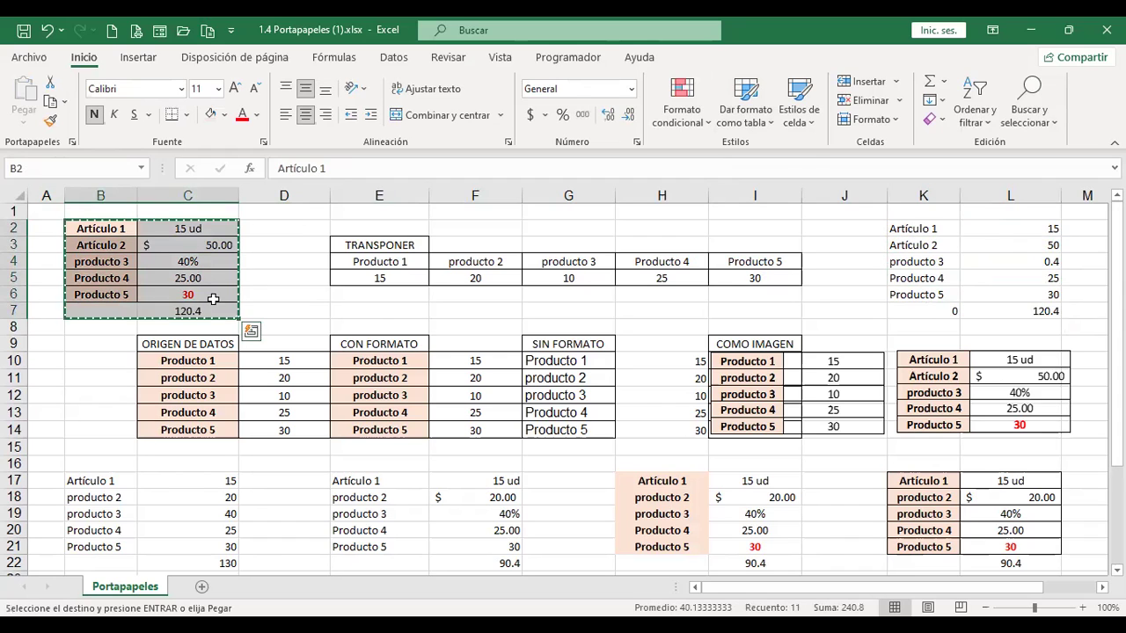
pyautogui.click(13, 128)
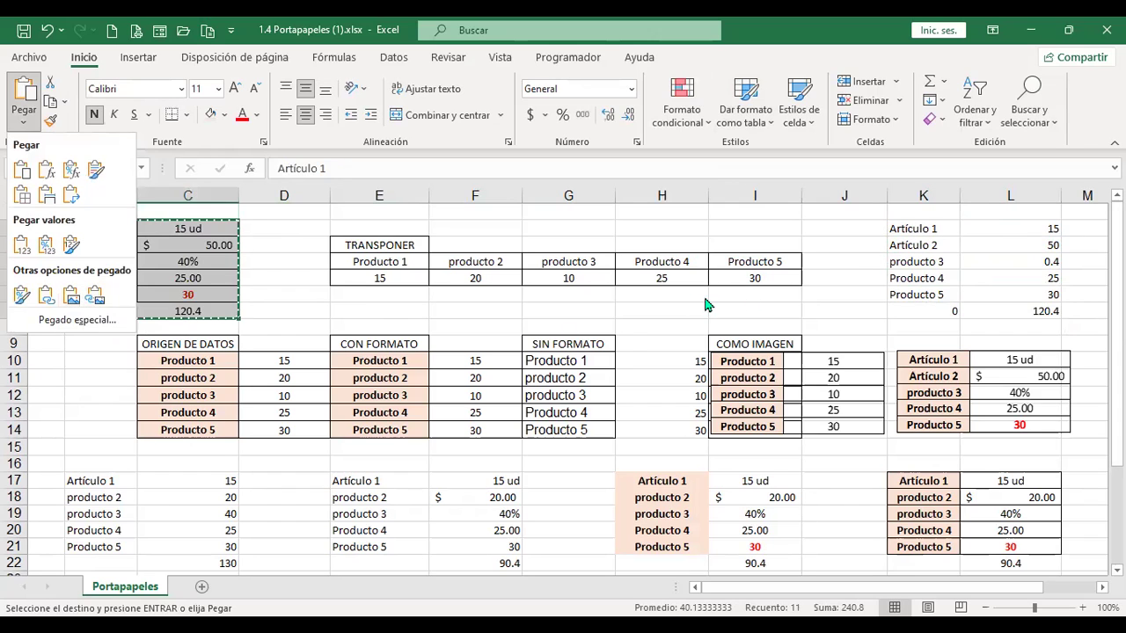
# - Compare the static table image, the linked picture beside it and the linked cells in K2:L7, including K2's formula
pyautogui.click(778, 374)
pyautogui.click(778, 369)
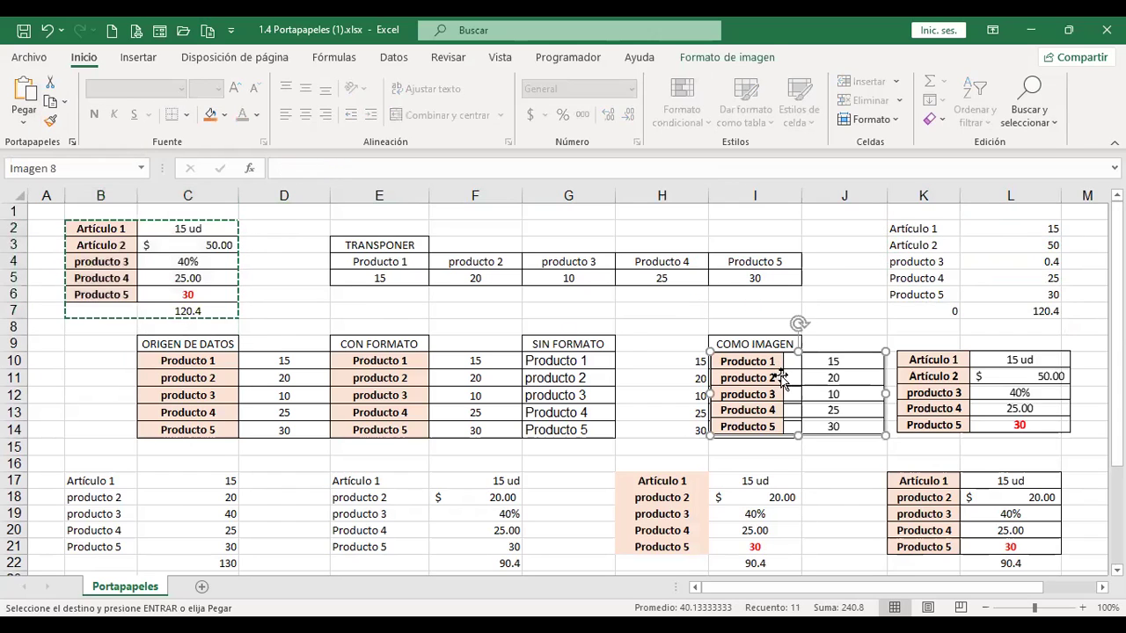
pyautogui.click(992, 391)
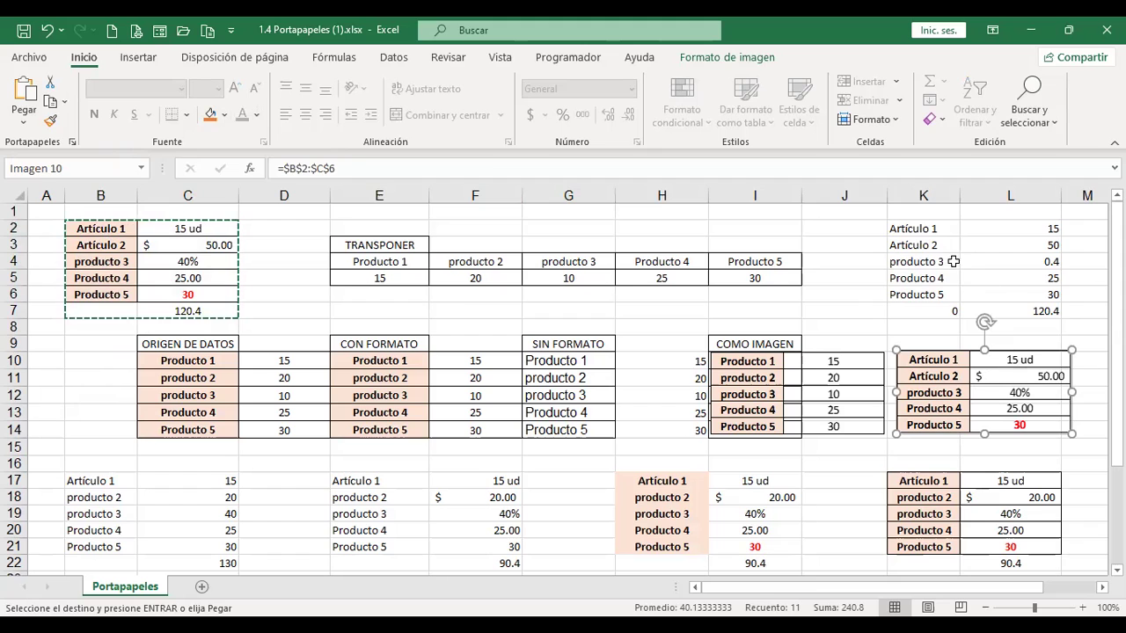
pyautogui.moveTo(935, 229); pyautogui.dragTo(1050, 309)
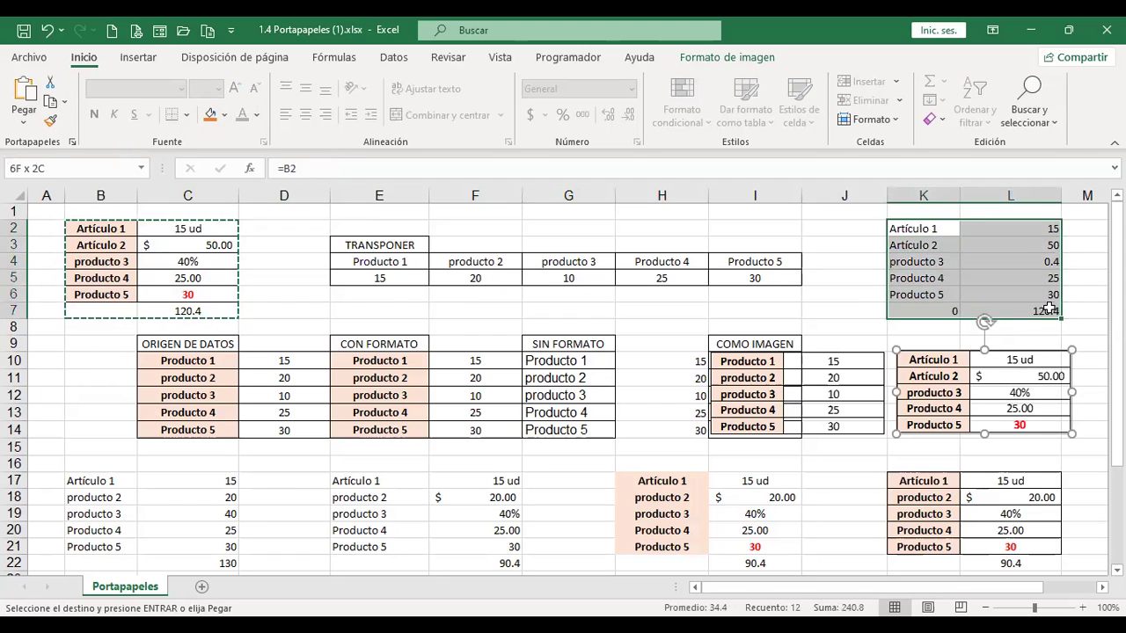
pyautogui.click(941, 229)
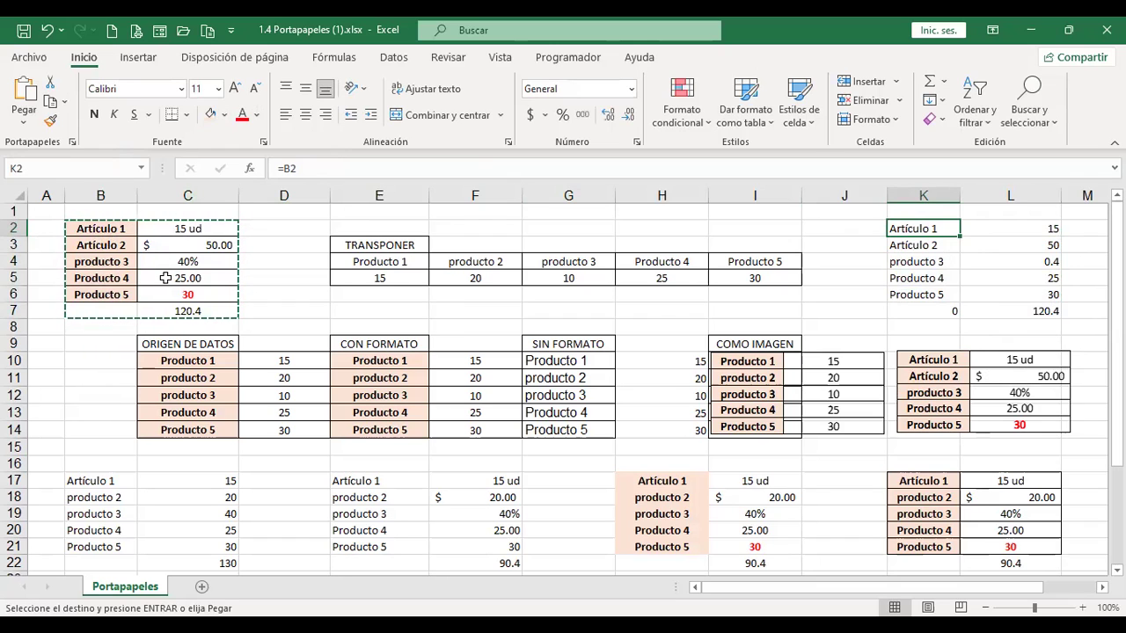
# - Review the Paste Special options for the copied table at D7, close the dialog without pasting, and check the total formula in C7
pyautogui.click(282, 306)
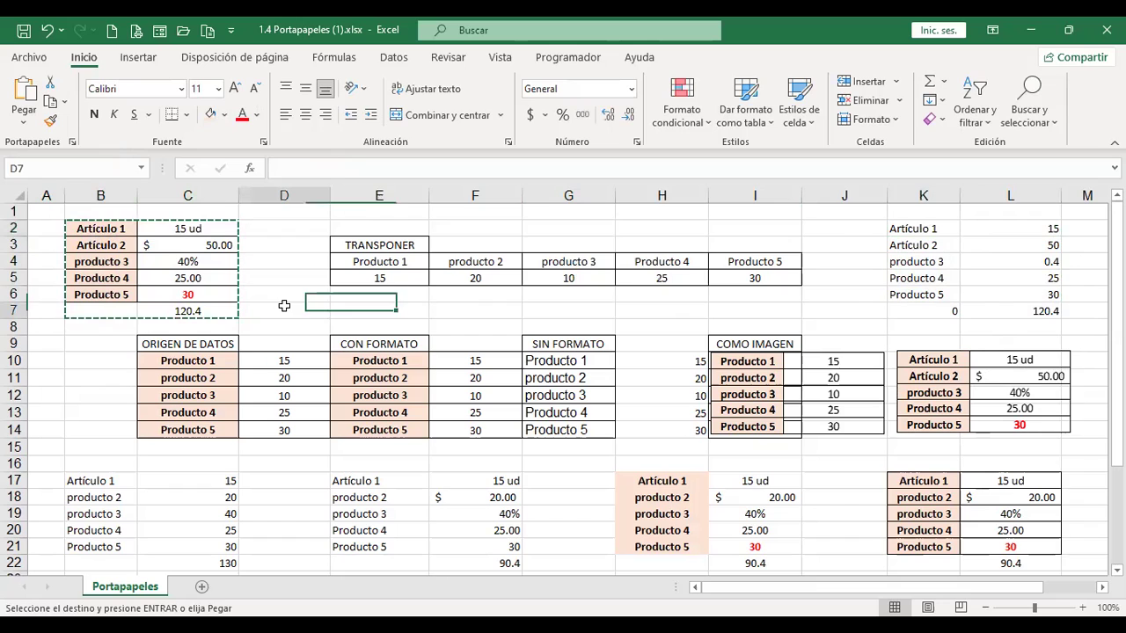
pyautogui.click(23, 124)
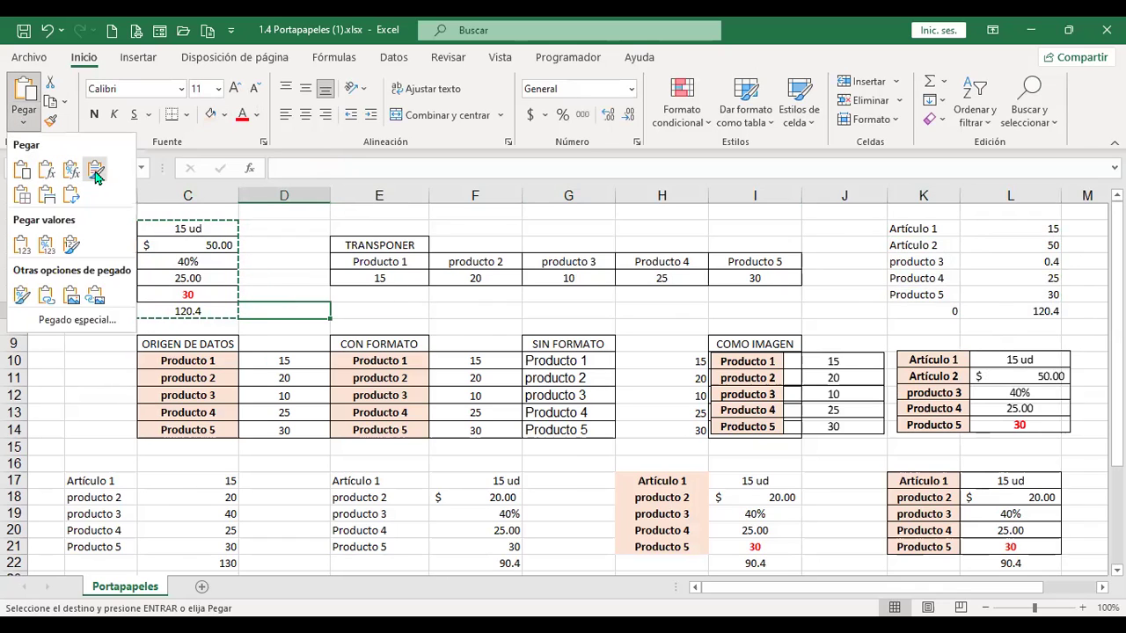
pyautogui.click(76, 319)
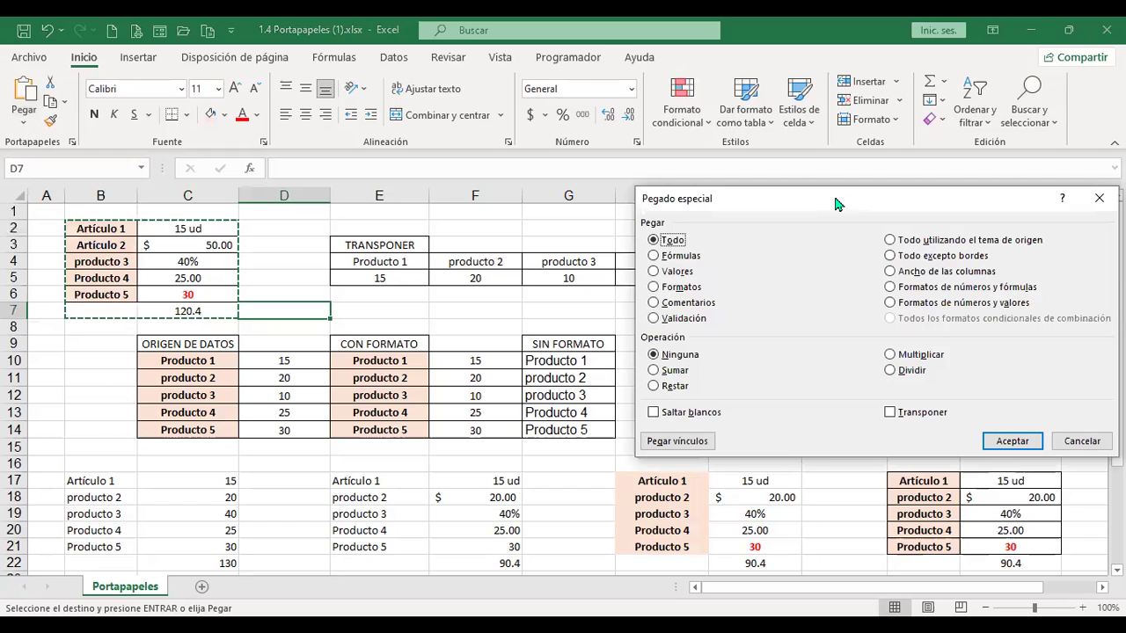
pyautogui.moveTo(836, 205); pyautogui.dragTo(603, 176)
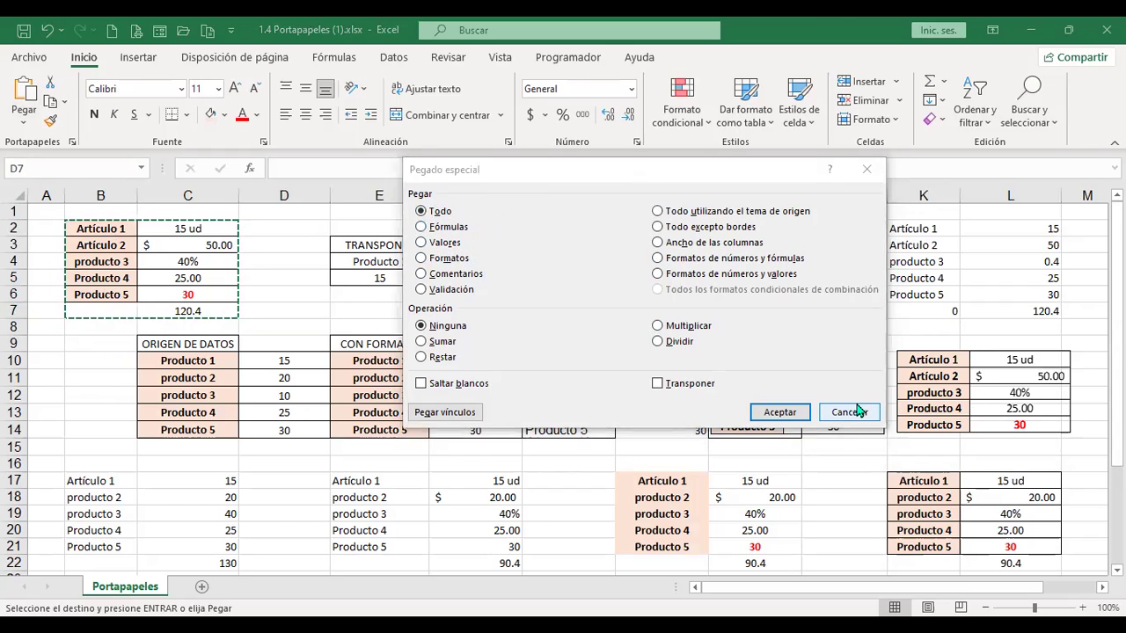
pyautogui.press('Escape')
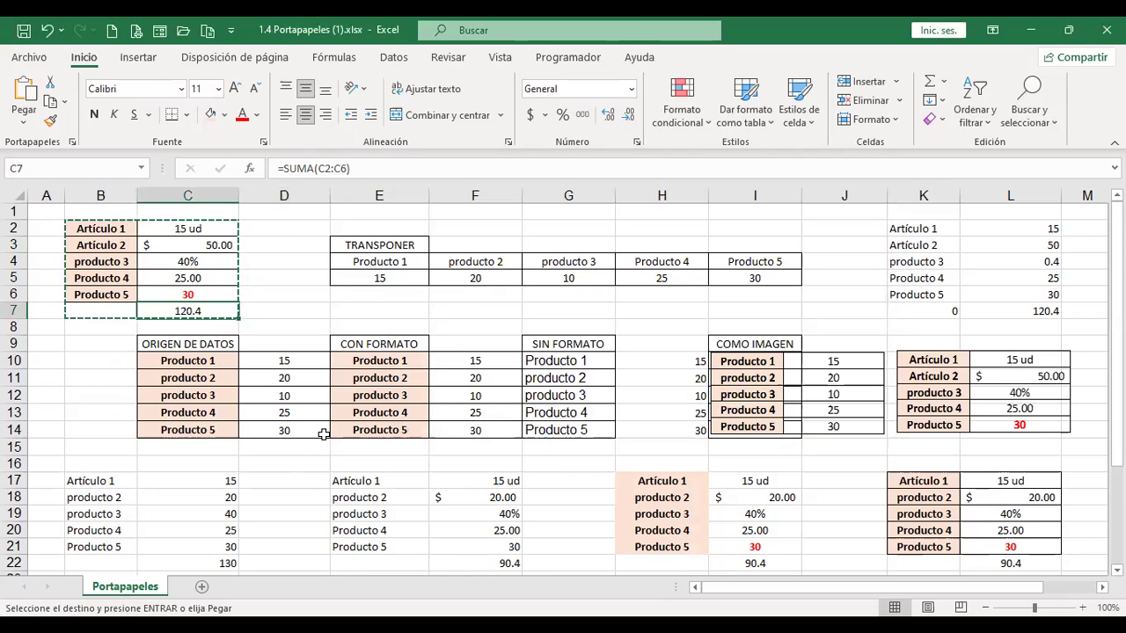
# - Inspect the total formula in C22 of the formulas-only copy and review the Paste Special choices again without pasting
pyautogui.scroll(-3, 323, 434)
pyautogui.click(188, 414)
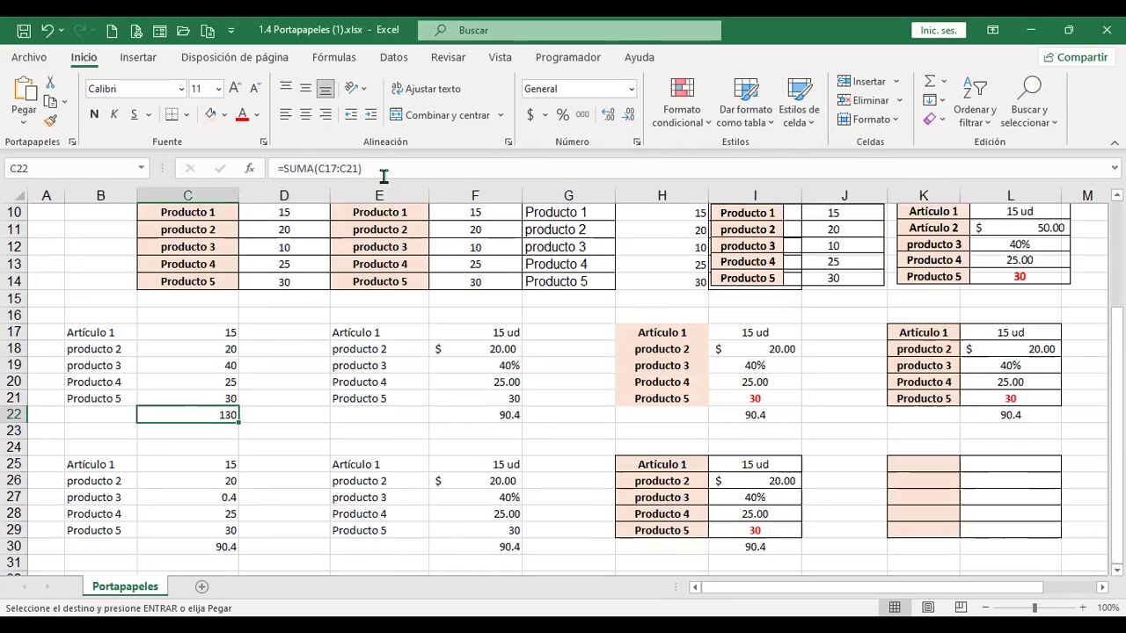
pyautogui.scroll(3, 269, 414)
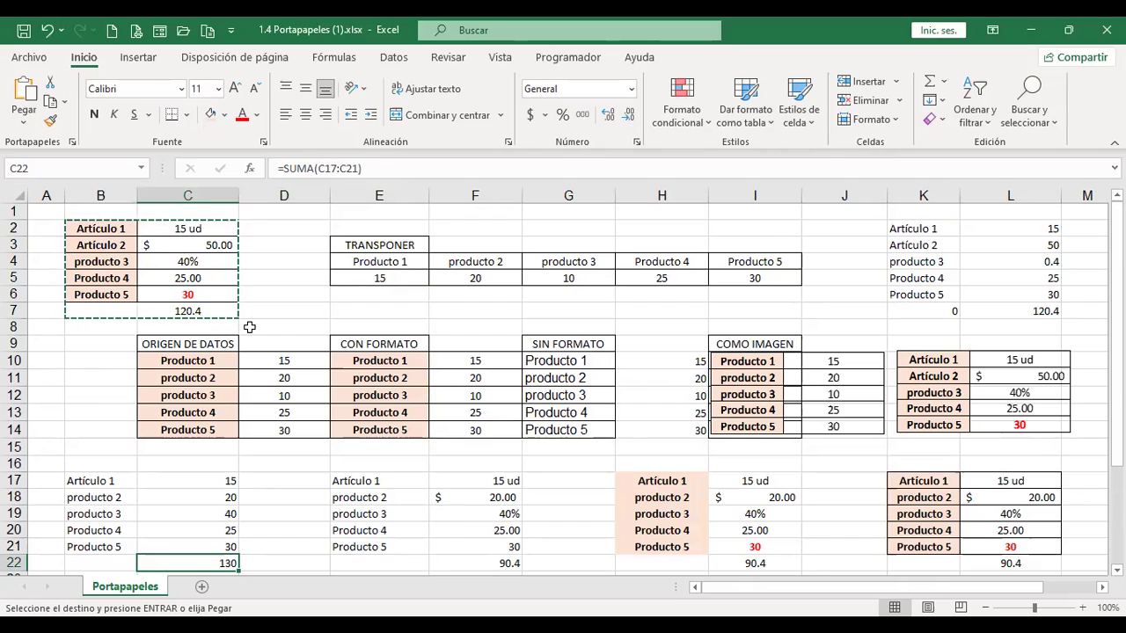
pyautogui.hotkey('ctrl', 'alt', 'v')
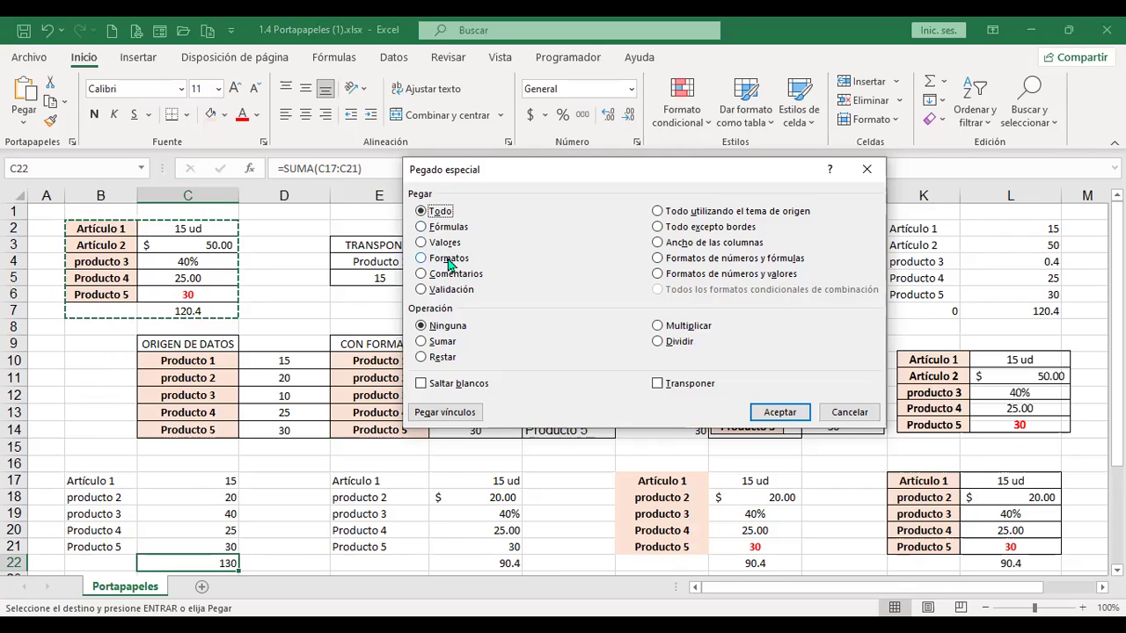
pyautogui.click(850, 414)
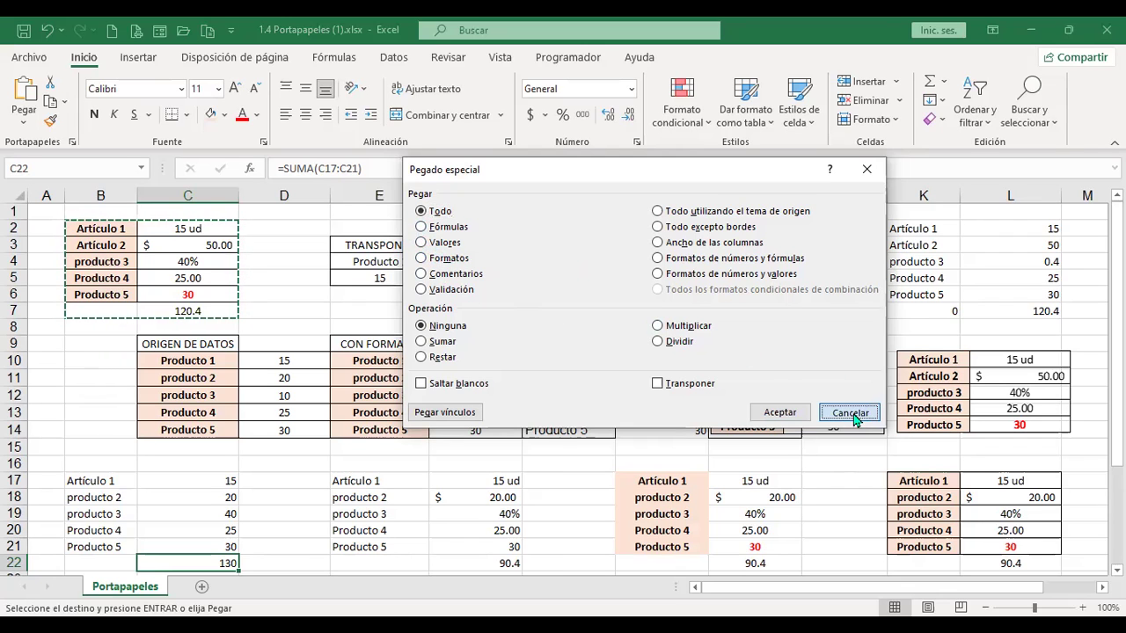
# - Examine the Formats and Comments options of Paste Special against the formats-only copy at K25, without pasting anything
pyautogui.scroll(-5, 952, 381)
pyautogui.click(941, 356)
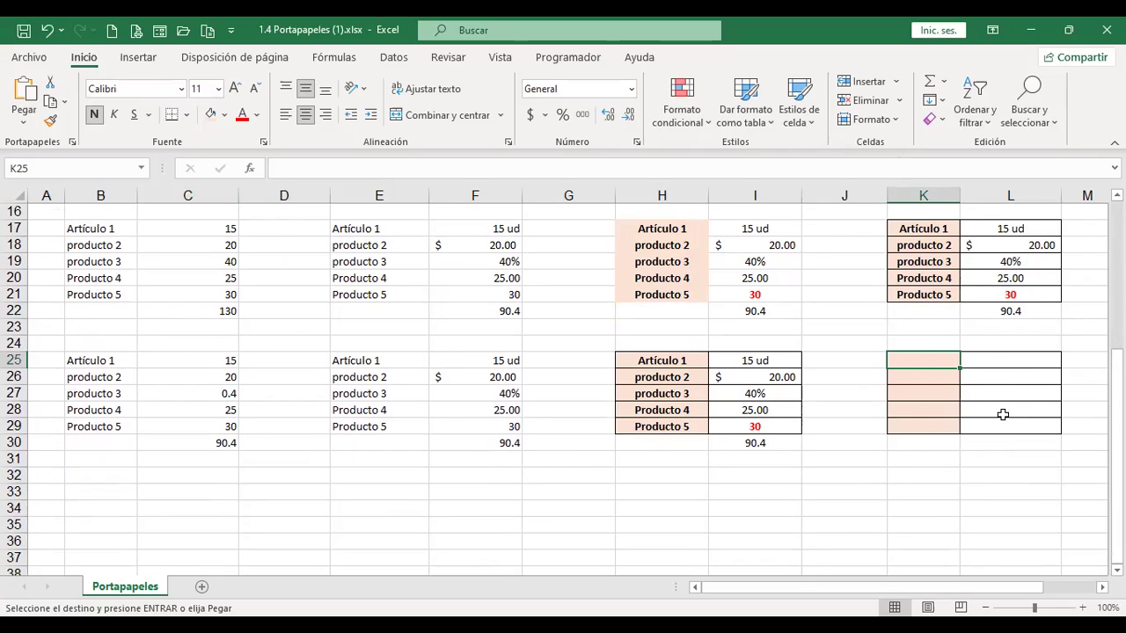
pyautogui.hotkey('ctrl', 'alt', 'v')
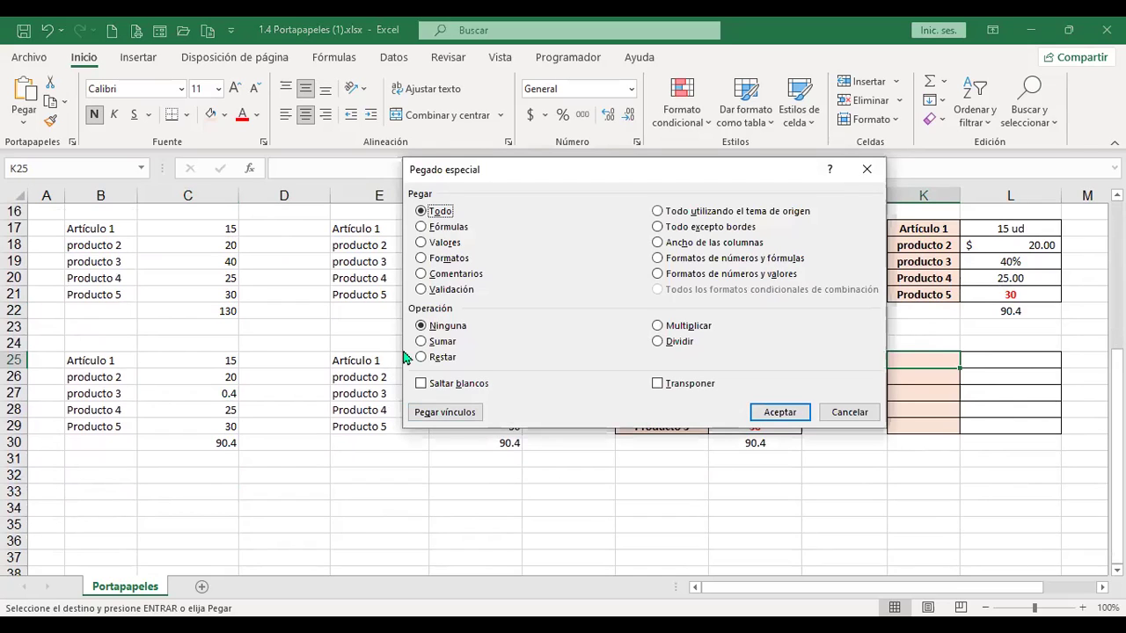
pyautogui.click(426, 260)
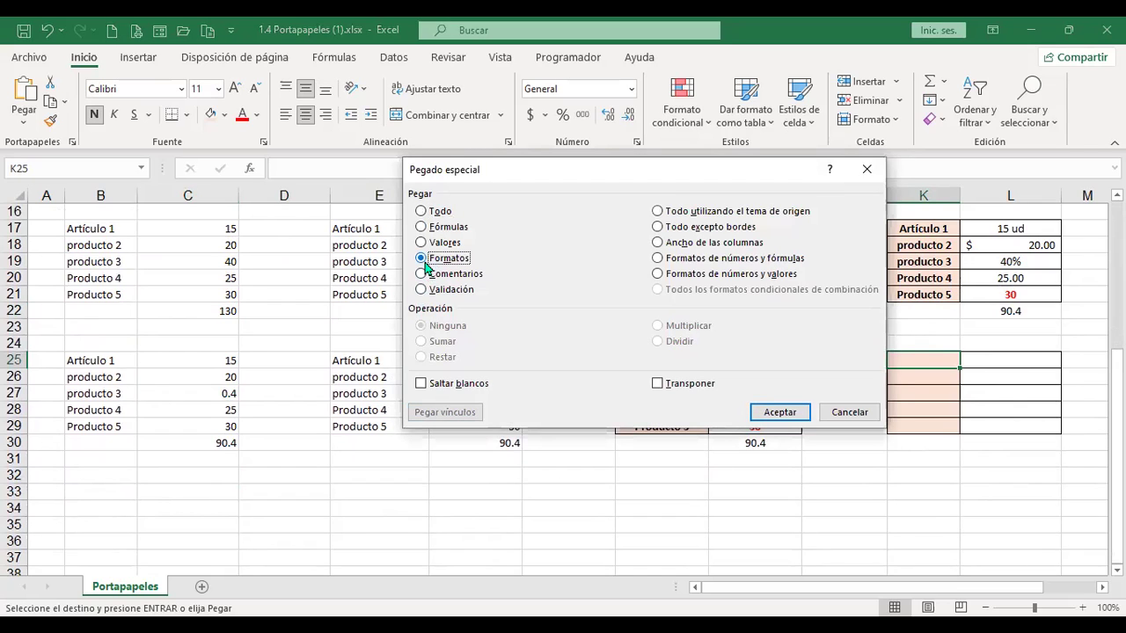
pyautogui.click(426, 275)
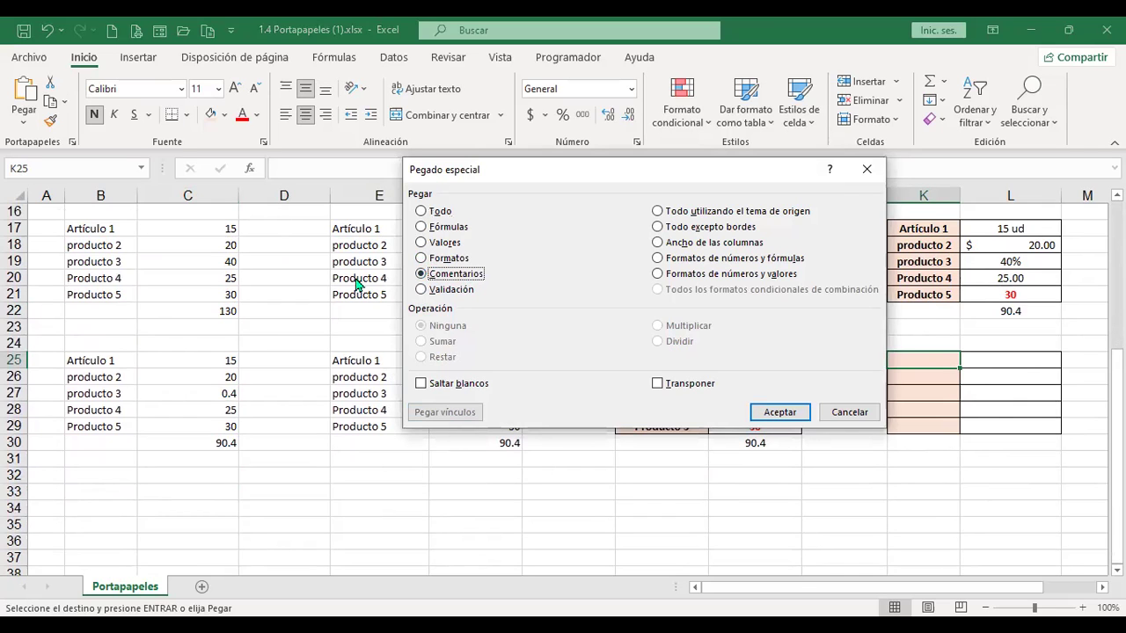
pyautogui.click(845, 412)
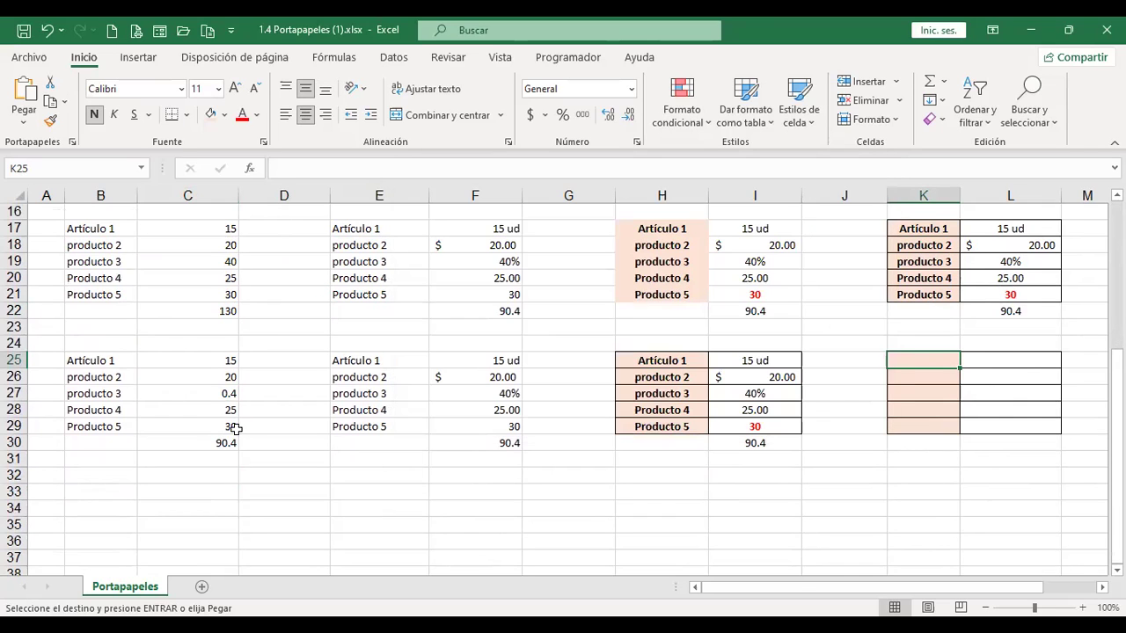
# - Inspect the content of total cell C30 in the values-only copy and return to the source table
pyautogui.click(189, 440)
pyautogui.scroll(4, 884, 444)
pyautogui.scroll(1, 884, 444)
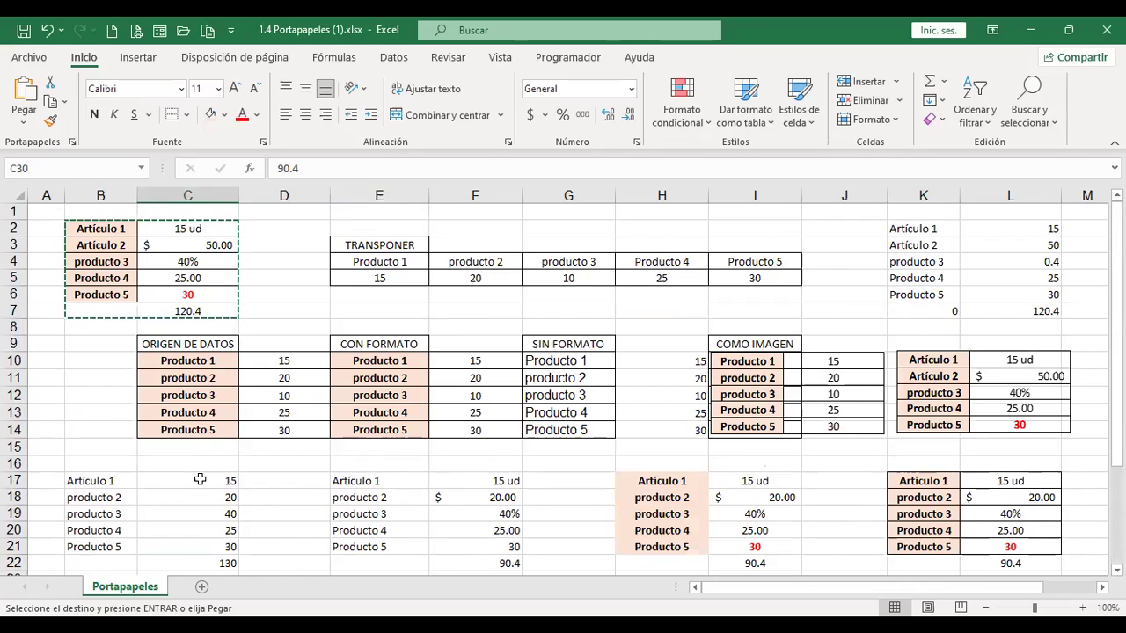
# - Add a new worksheet and paste the copied product table at B2
pyautogui.click(201, 587)
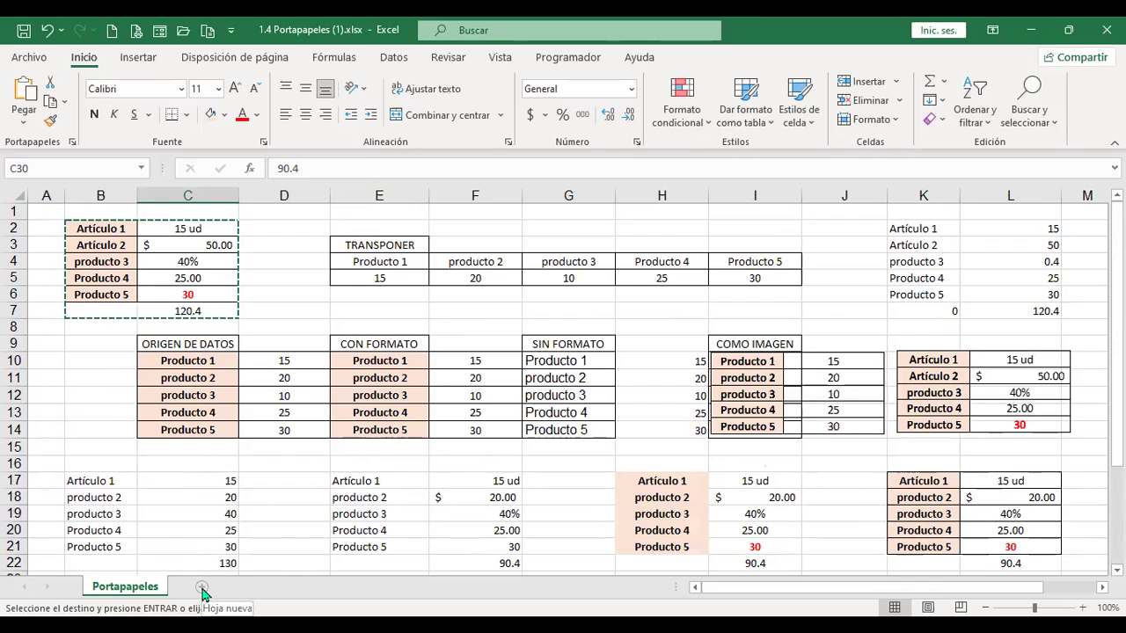
pyautogui.click(157, 228)
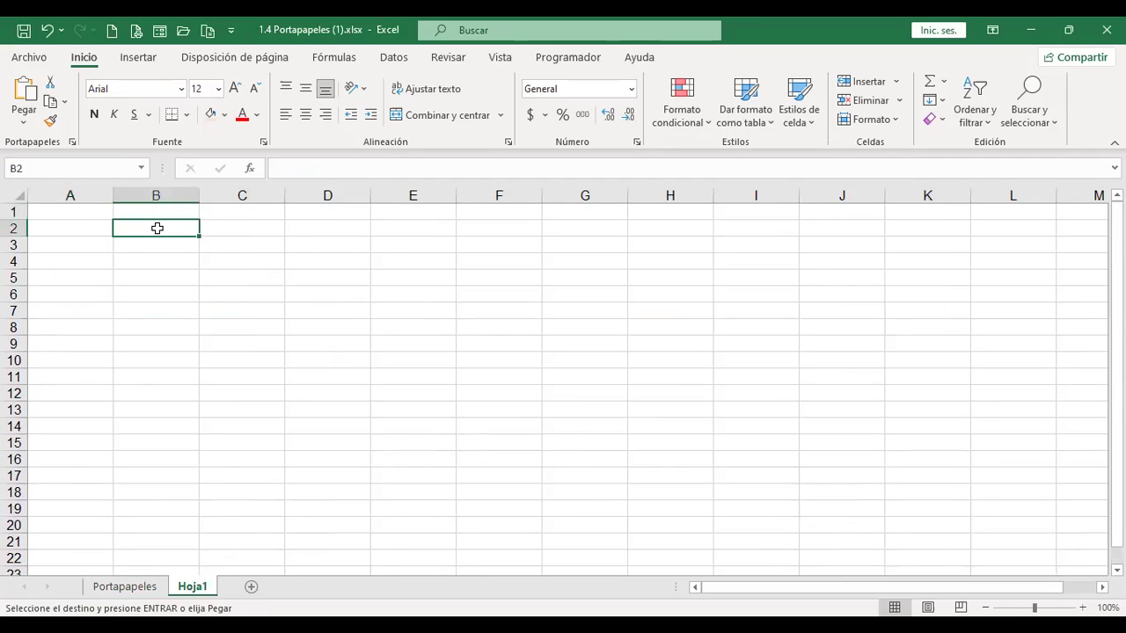
pyautogui.write('Artículo 1\t15 ud Artículo 2\t$ 50.00 producto 3\t40% Producto 4\t25.00 Producto 5\t30 \t120.4')
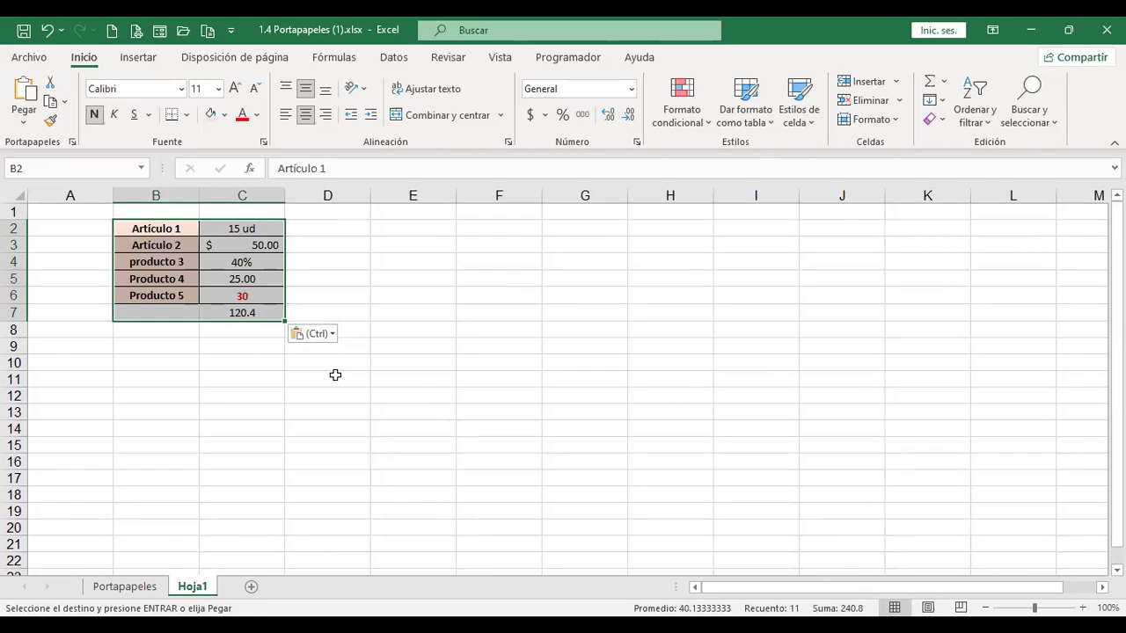
# - Inspect the pasted table's total formula in C7, its first label in B2 and the amounts in C2:C3
pyautogui.click(250, 314)
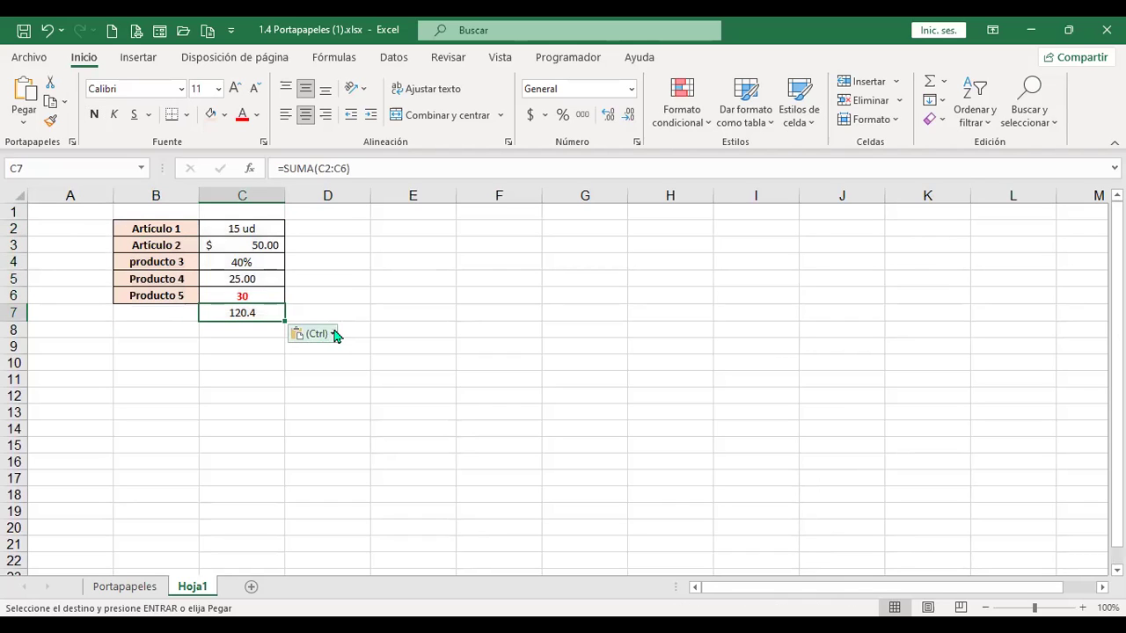
pyautogui.scroll(2, 577, 365)
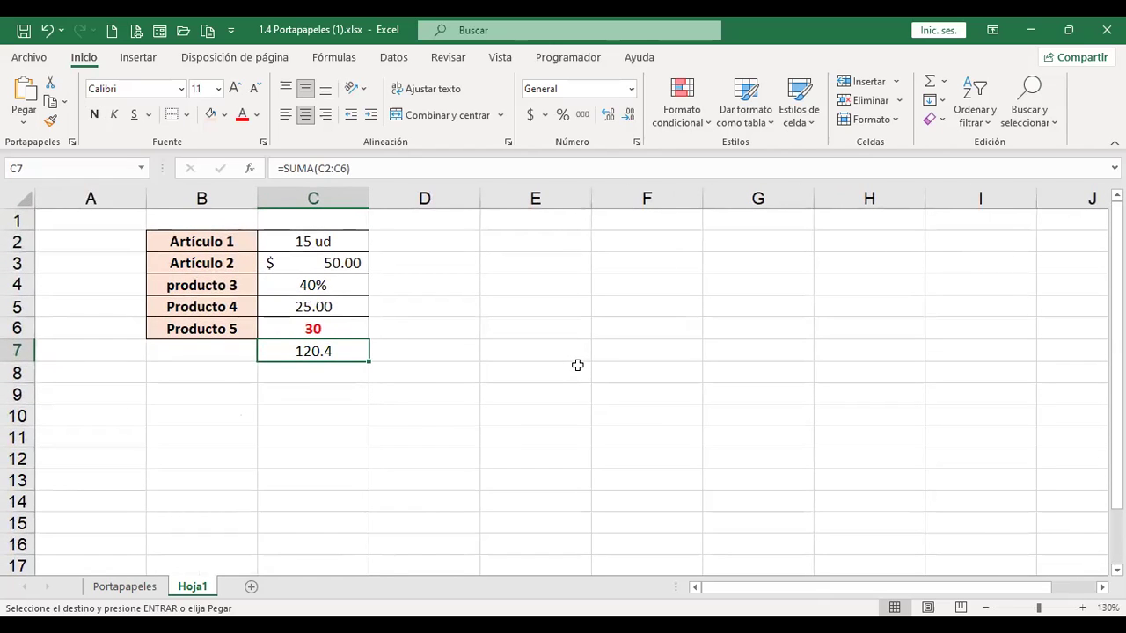
pyautogui.hotkey('ctrl', 'Home')
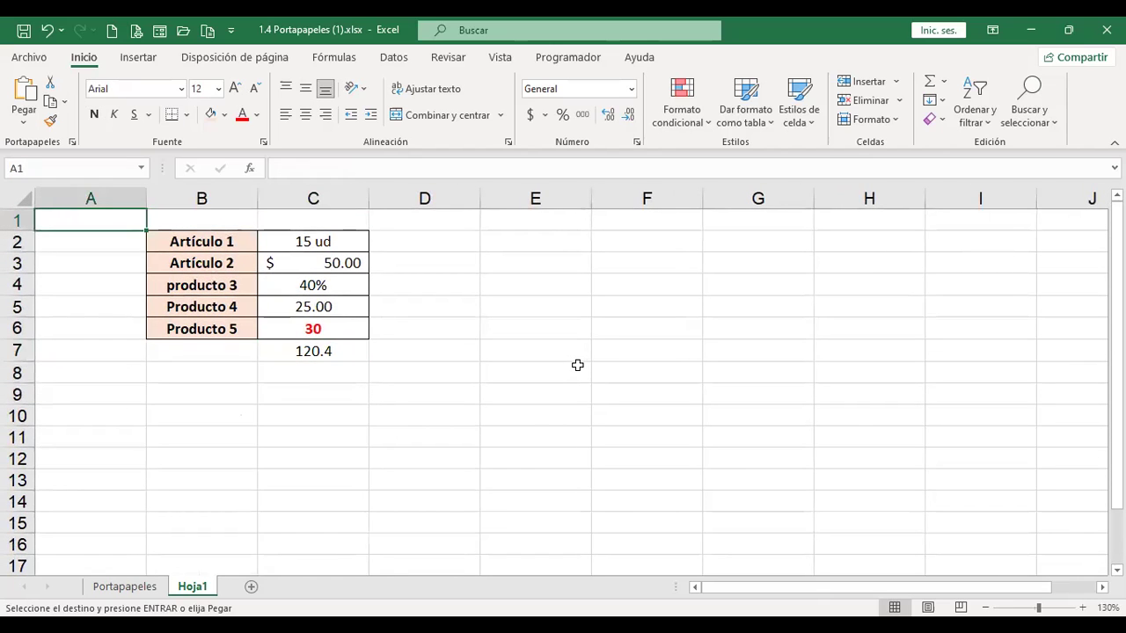
pyautogui.click(234, 242)
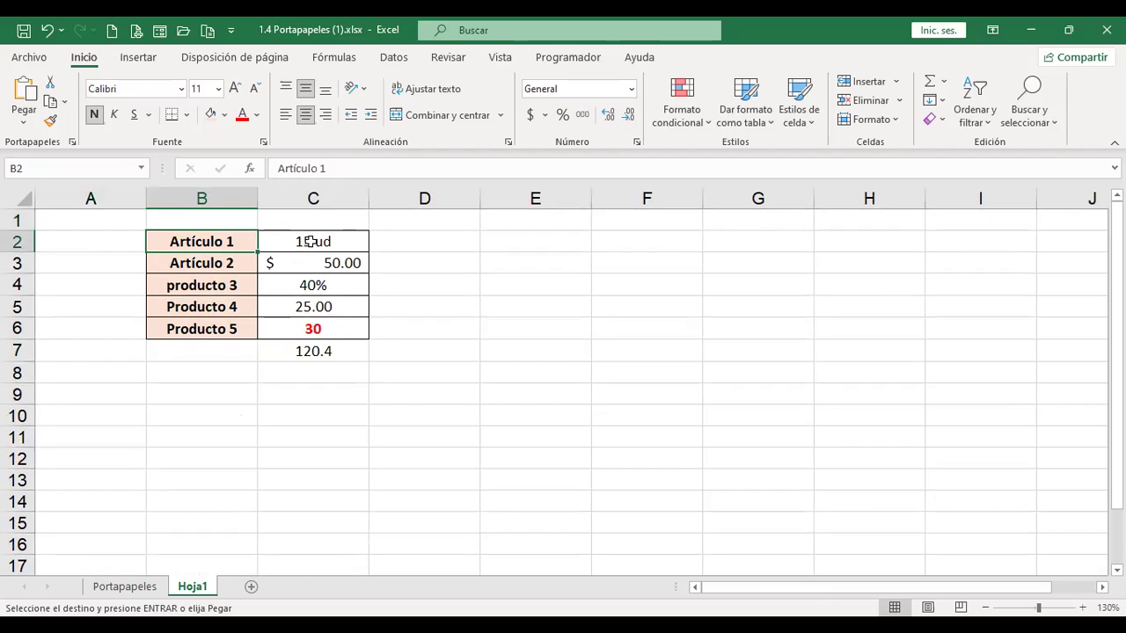
pyautogui.moveTo(332, 241); pyautogui.dragTo(339, 274)
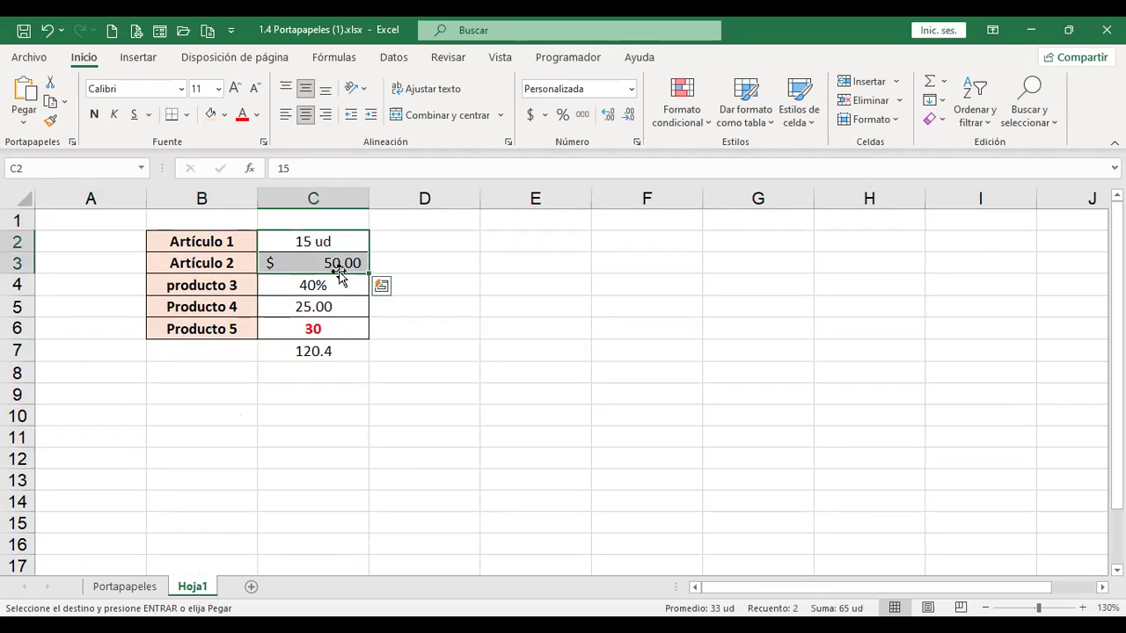
# - Add a comment to cell B4 (producto 3) reading "Cambiar el nombre del producto."
pyautogui.click(361, 352)
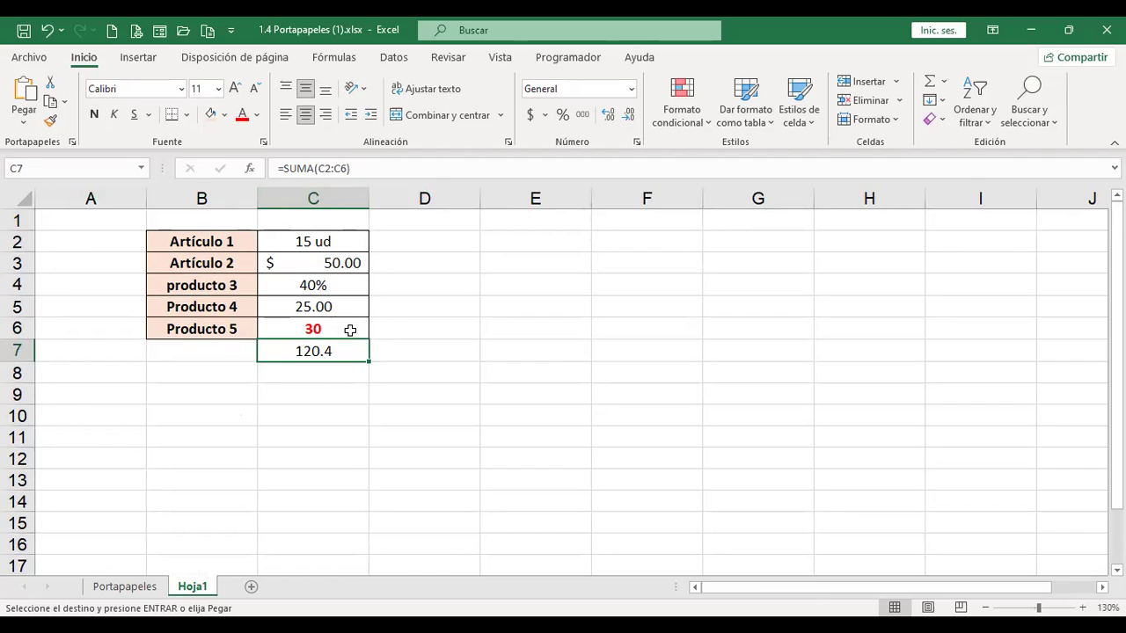
pyautogui.click(227, 286)
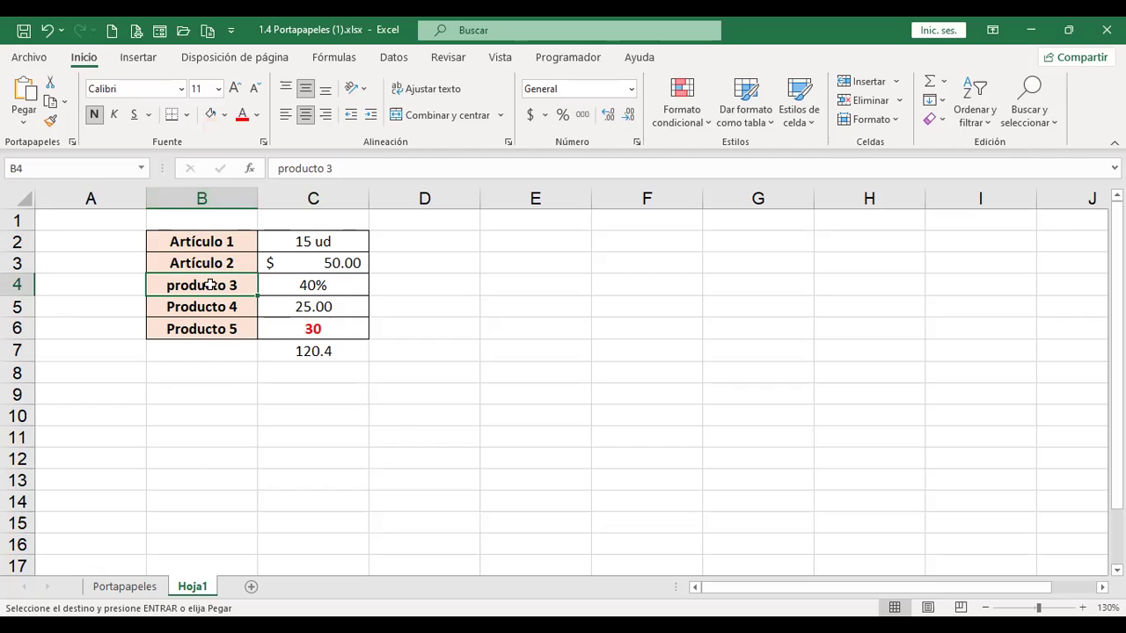
pyautogui.click(447, 58)
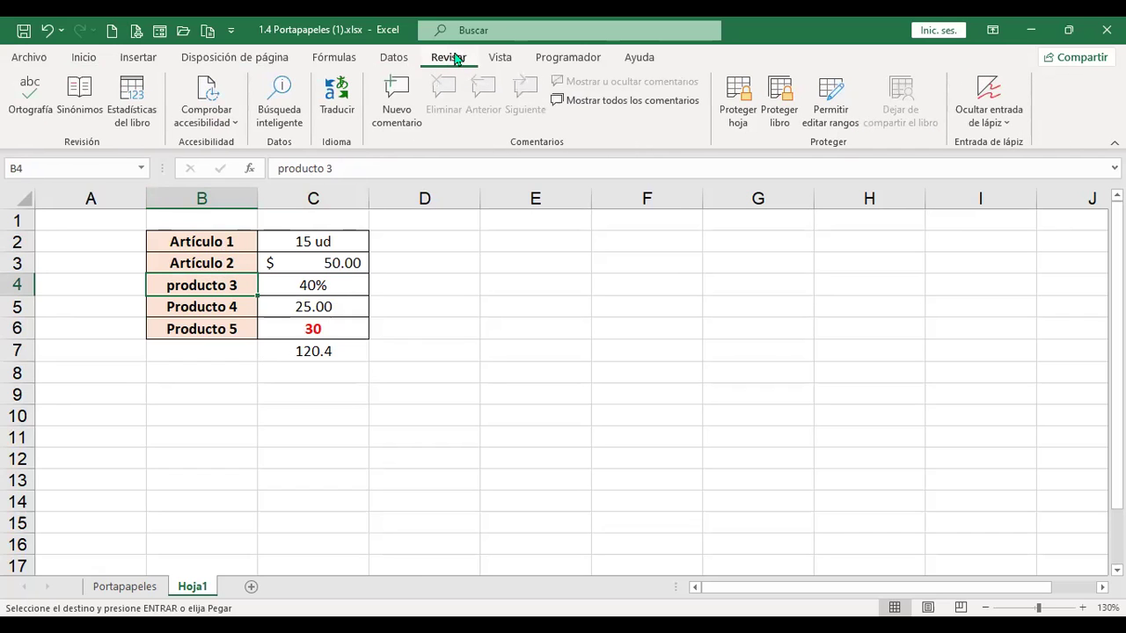
pyautogui.click(393, 109)
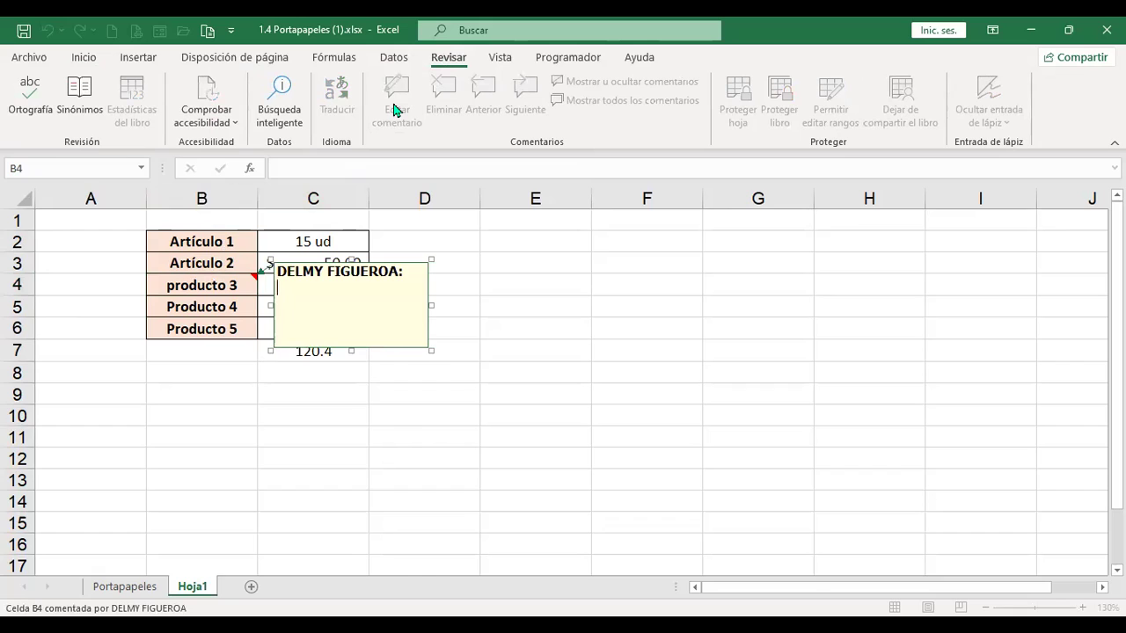
pyautogui.write('Cambar e')
pyautogui.press('BackSpace')
pyautogui.press('BackSpace')
pyautogui.press('BackSpace')
pyautogui.press('BackSpace')
pyautogui.press('BackSpace')
pyautogui.write('iar el nombre del ')
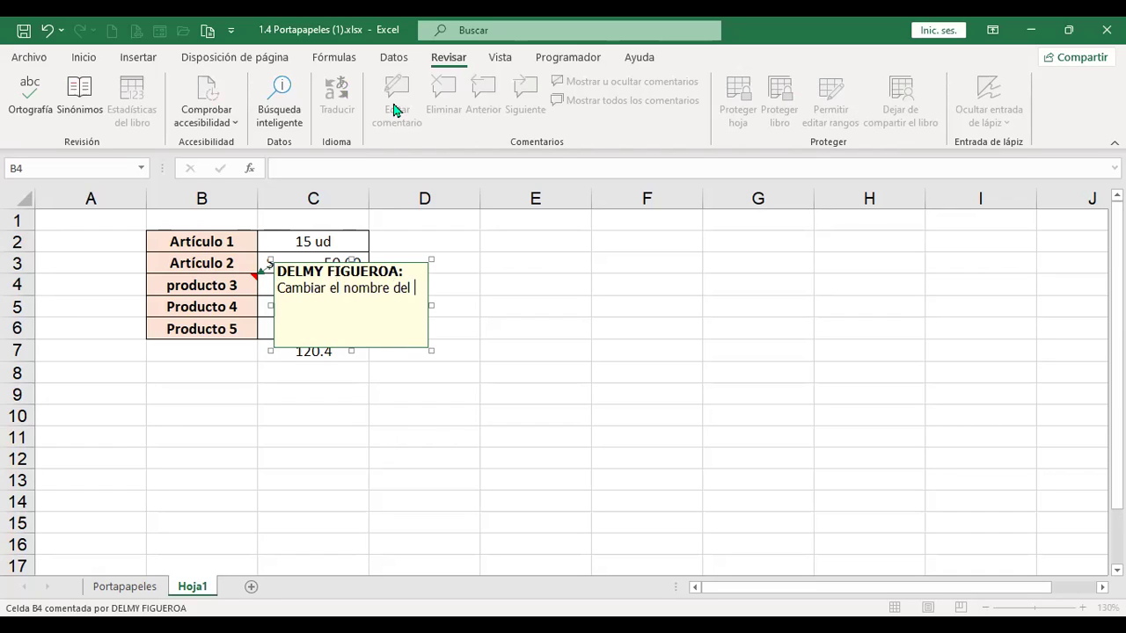
pyautogui.write('producto.')
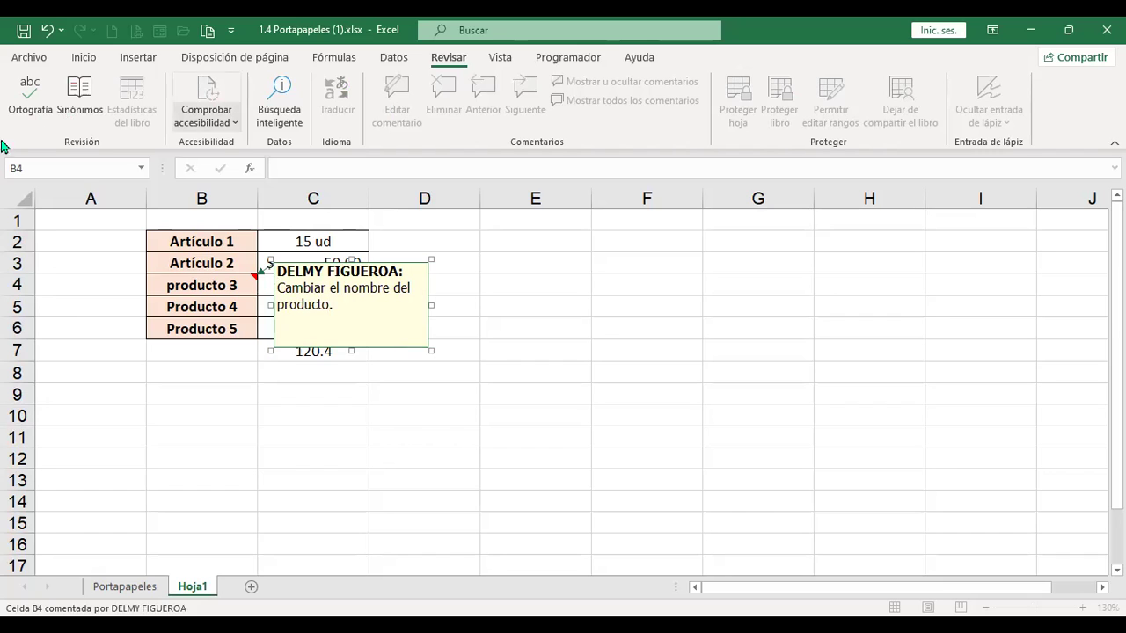
pyautogui.click(624, 326)
pyautogui.moveTo(215, 286)
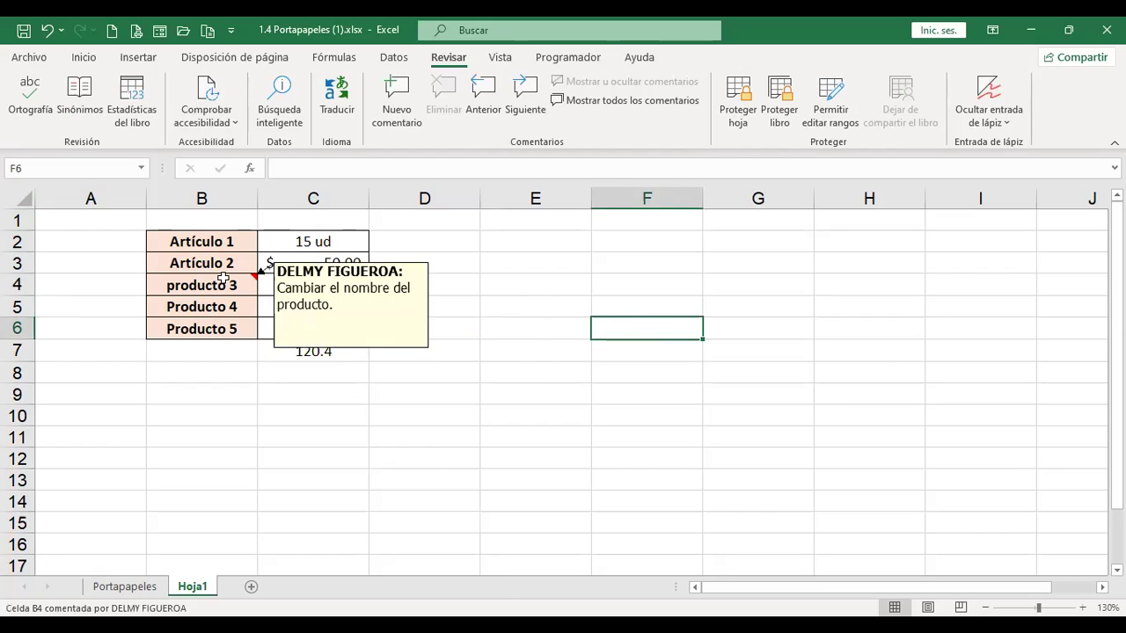
# - Copy the range B2:C7 and paste only its comments (Comentarios) starting at cell E2
pyautogui.moveTo(226, 239); pyautogui.dragTo(325, 347)
pyautogui.hotkey('ctrl', 'c')
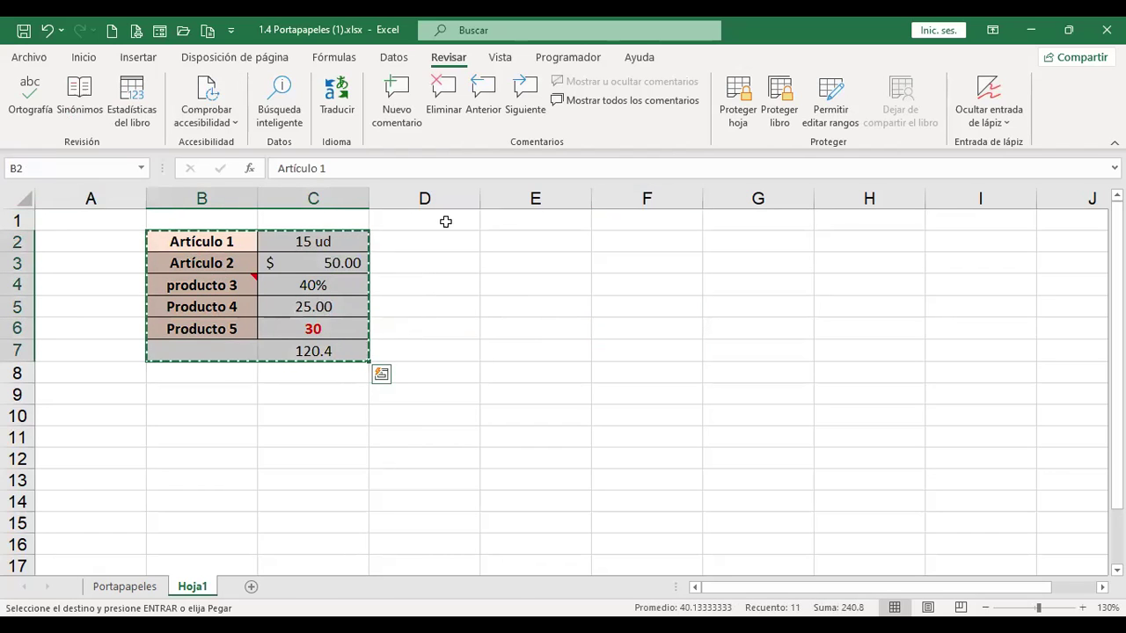
pyautogui.click(561, 241)
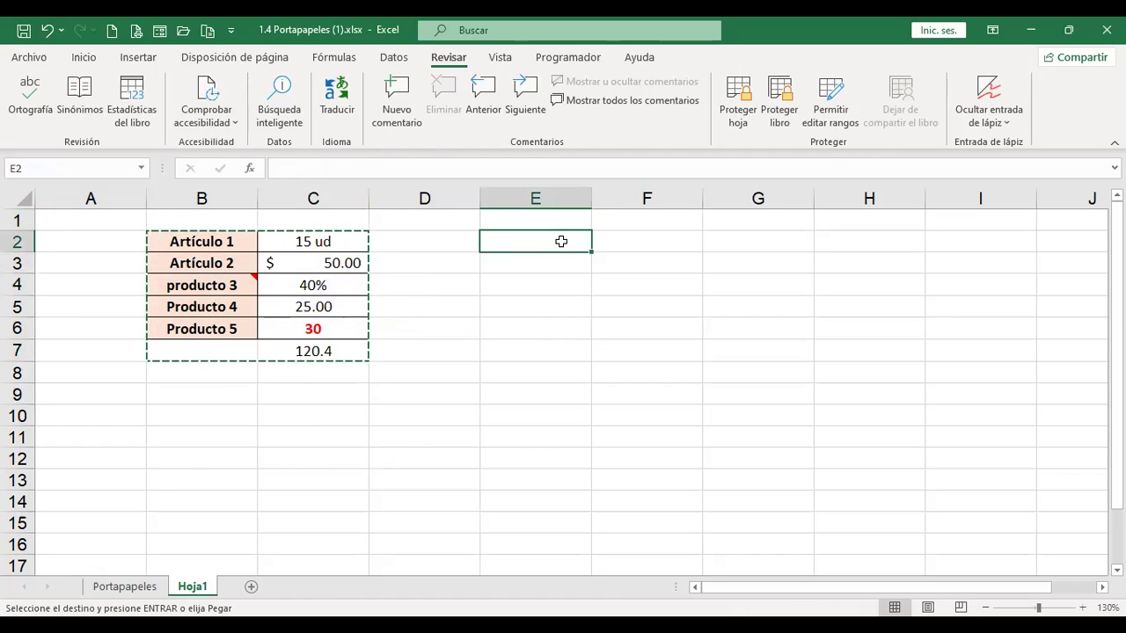
pyautogui.hotkey('ctrl', 'alt', 'v')
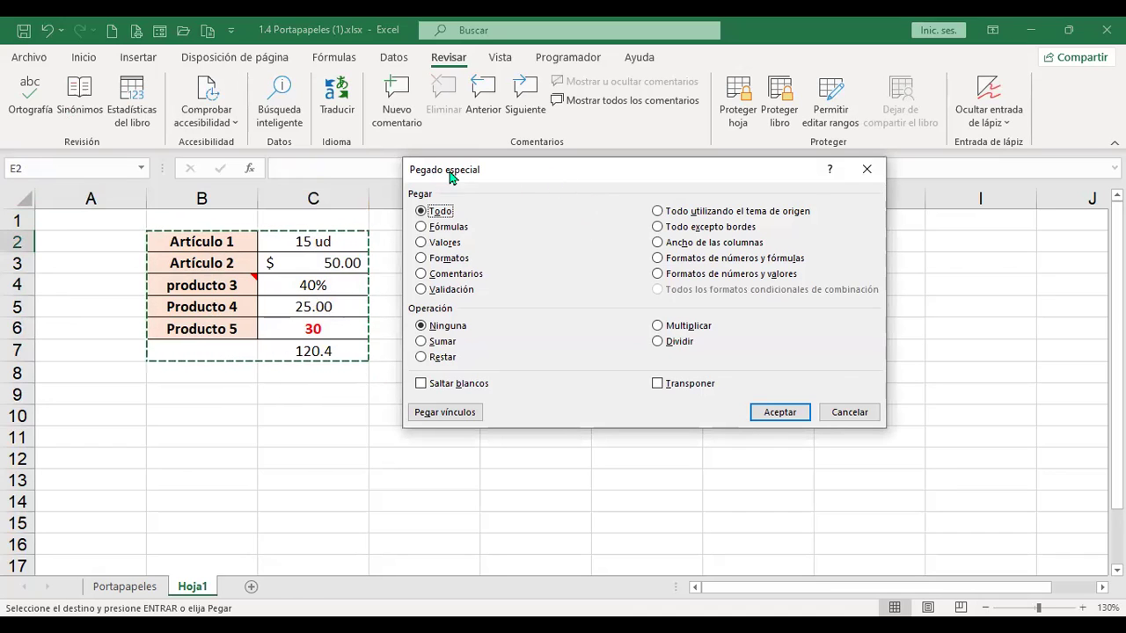
pyautogui.click(421, 276)
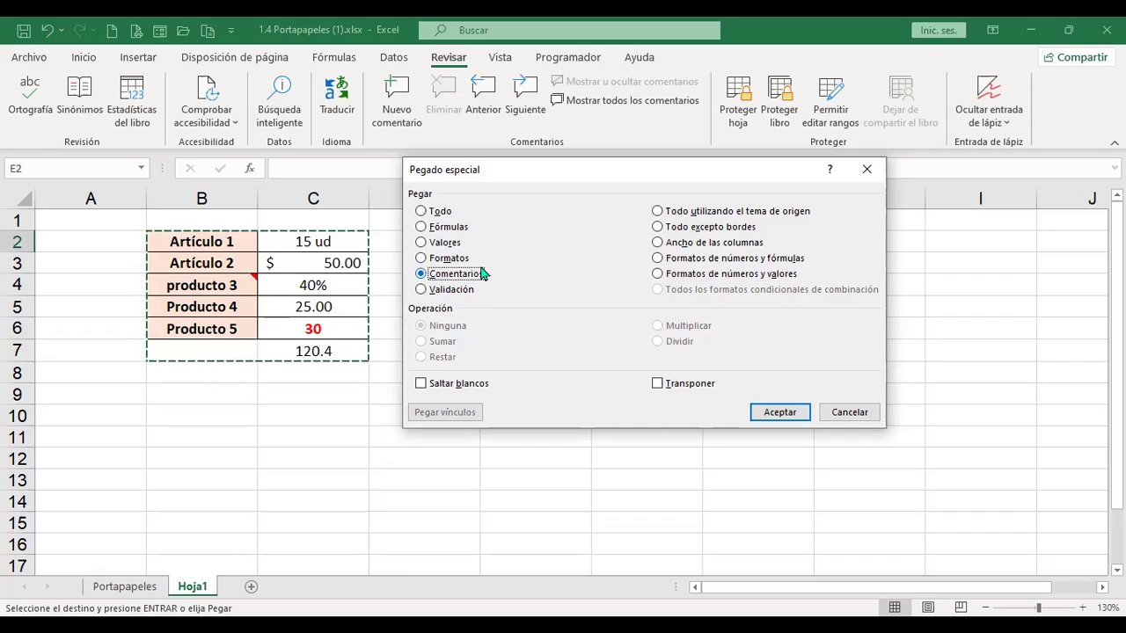
pyautogui.click(777, 410)
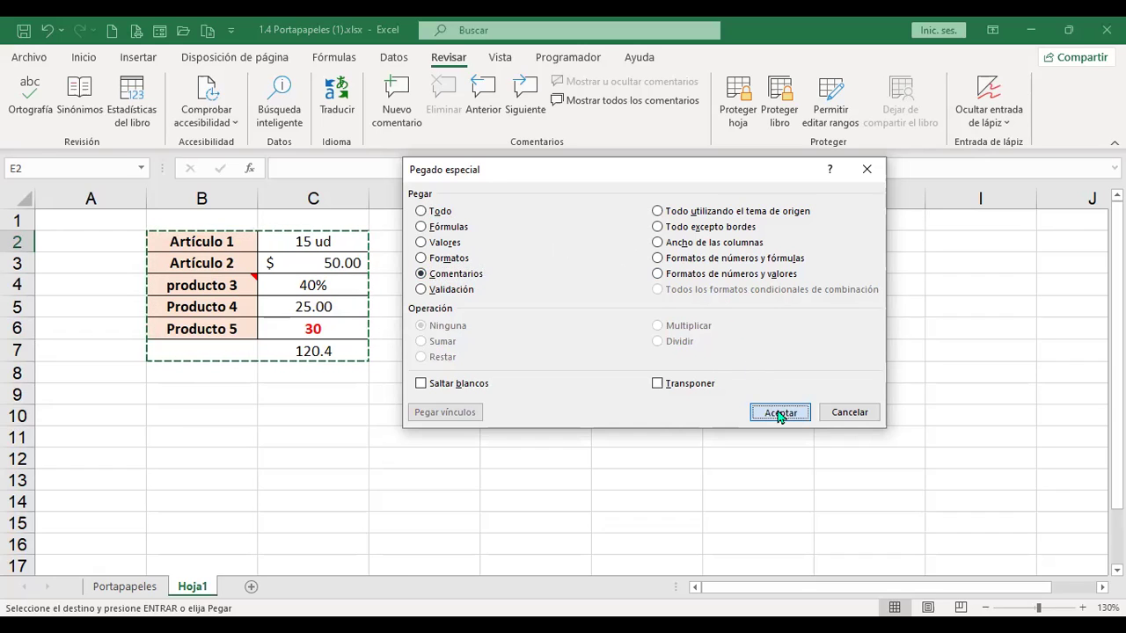
pyautogui.moveTo(535, 278)
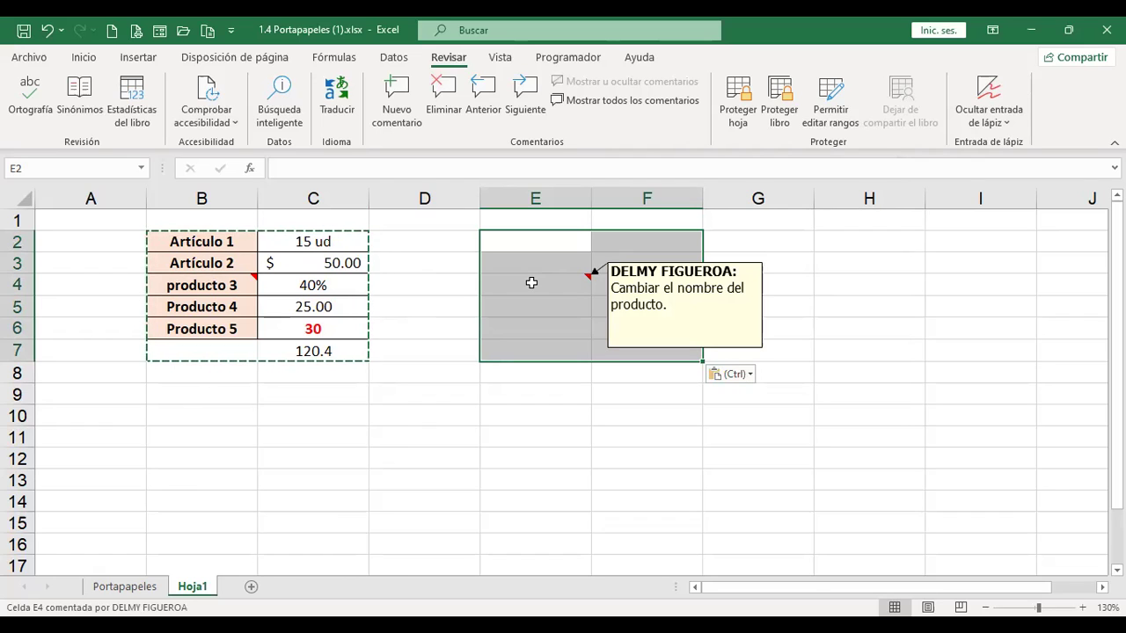
pyautogui.click(853, 242)
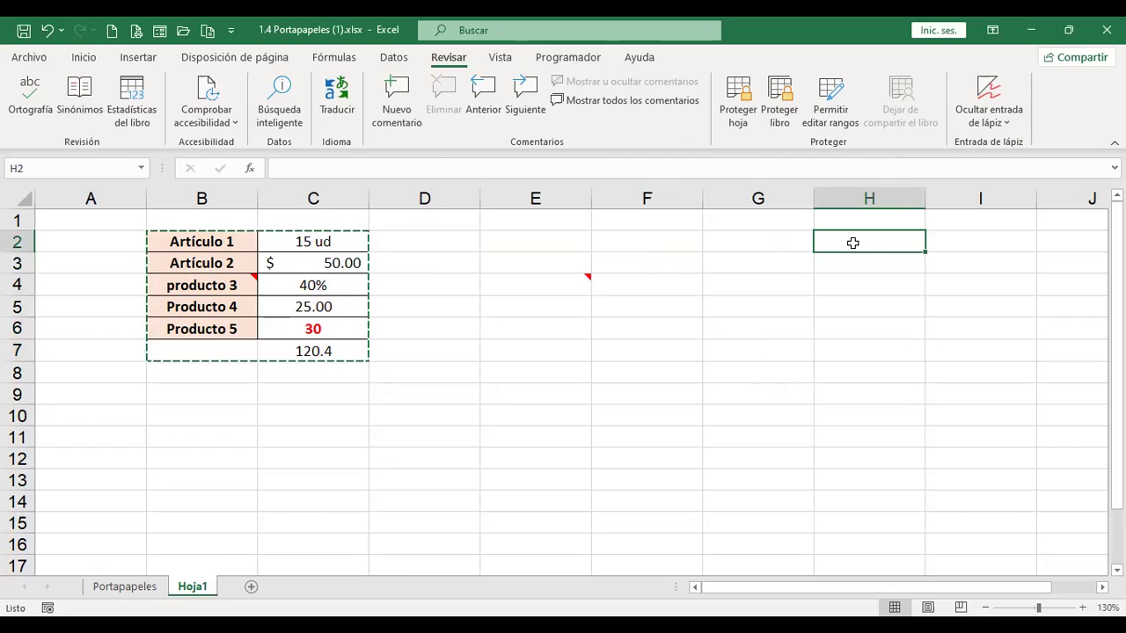
pyautogui.hotkey('ctrl', 'alt', 'v')
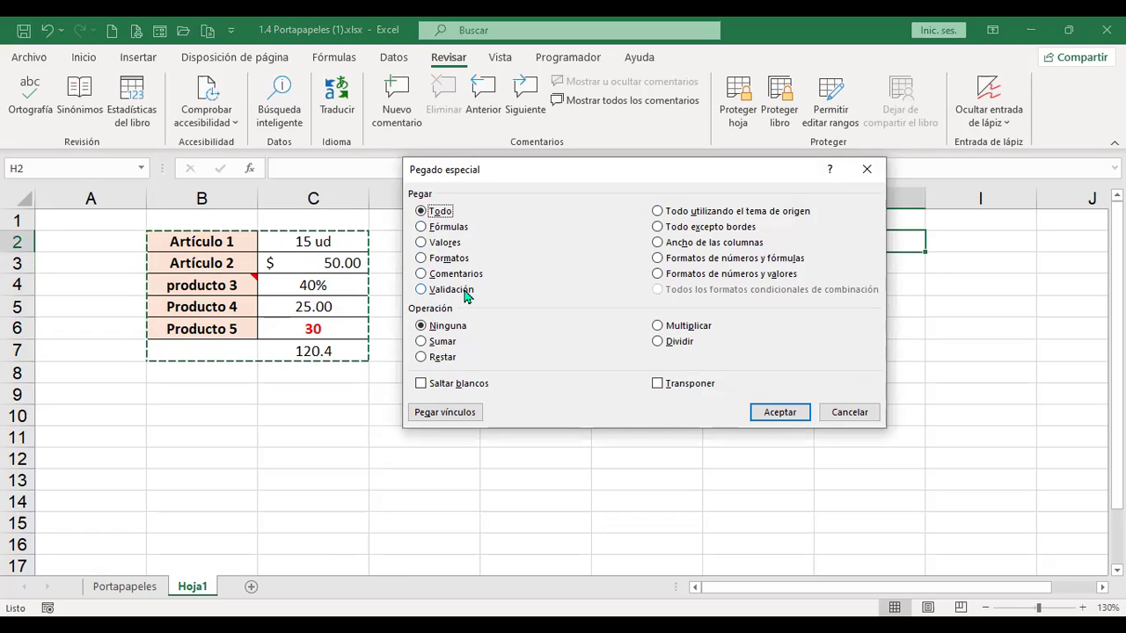
pyautogui.click(854, 414)
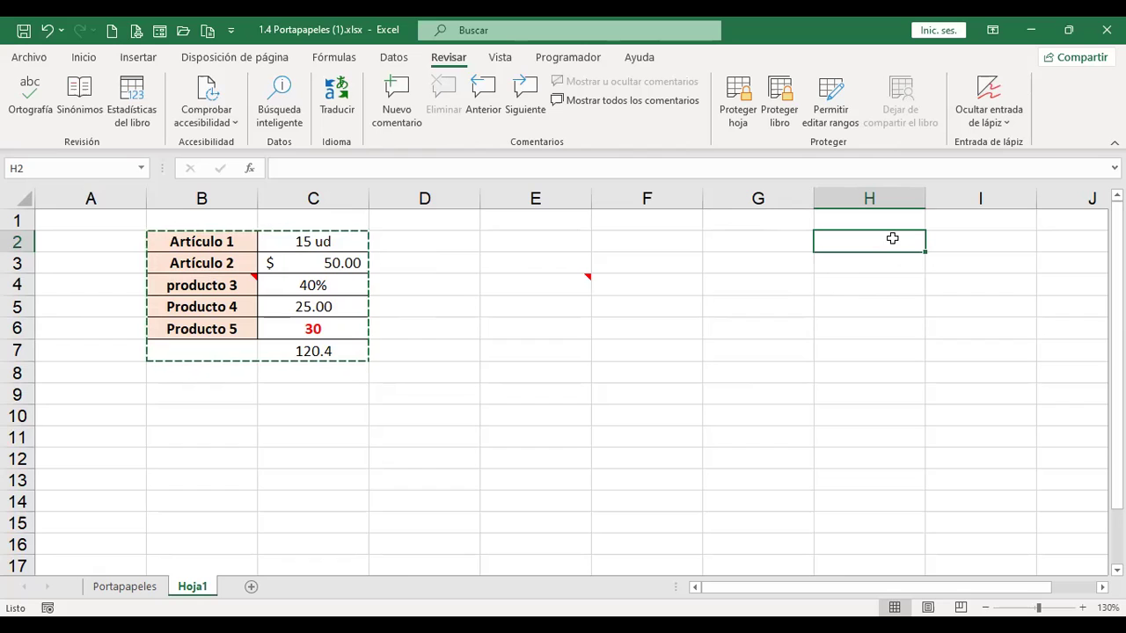
pyautogui.click(963, 239)
pyautogui.moveTo(977, 239); pyautogui.dragTo(973, 345)
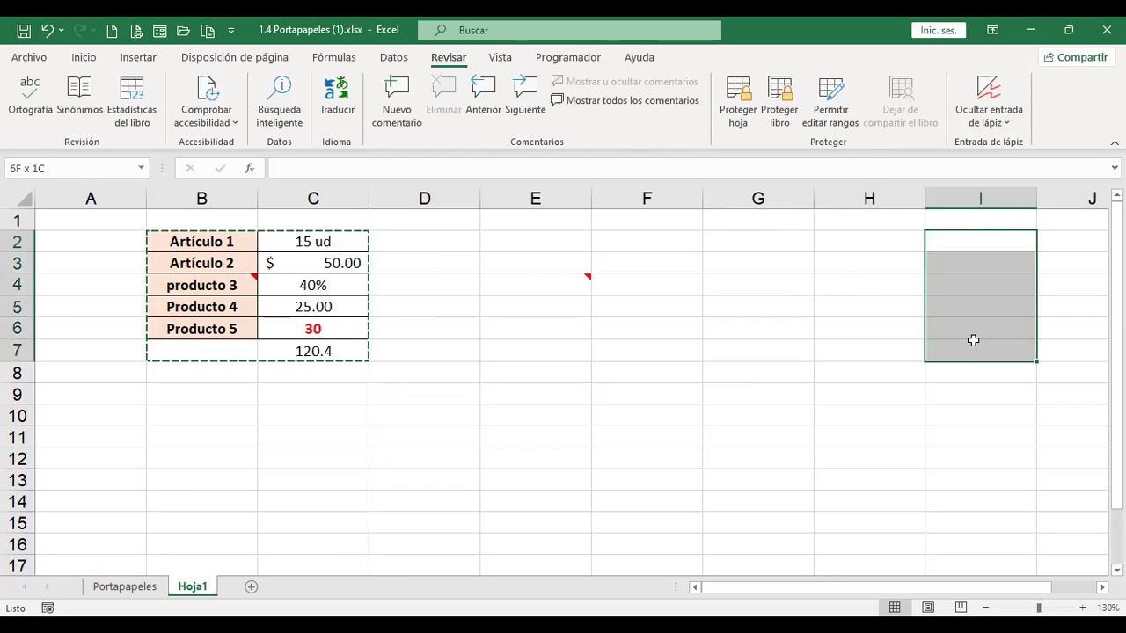
# - Replace the Artículo 1 value in cell C2 with the word "texto"
pyautogui.click(325, 240)
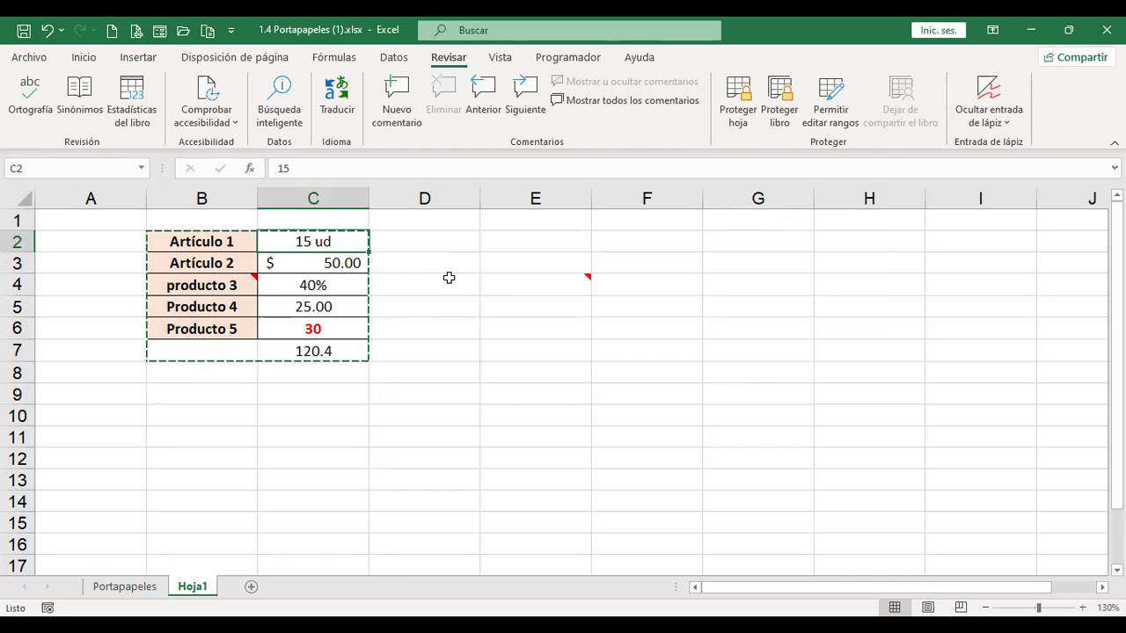
pyautogui.write('texto')
pyautogui.press('Return')
pyautogui.press('Up')
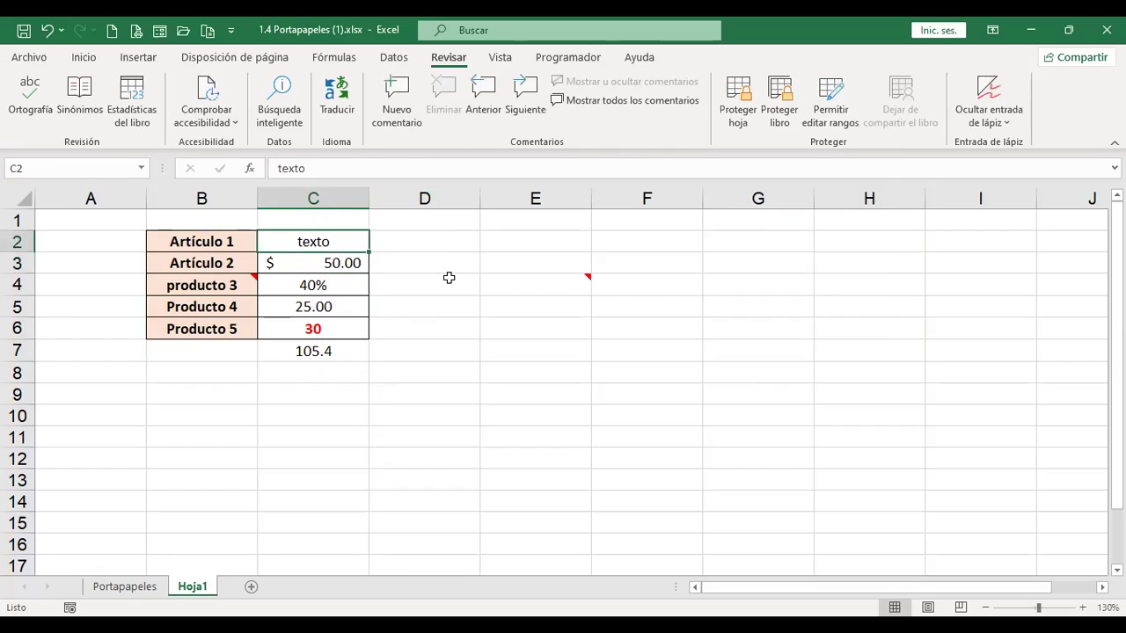
# - Set the Artículo 1 value in cell C2 to 15 and then to 15.6
pyautogui.write('15')
pyautogui.press('Return')
pyautogui.press('Up')
pyautogui.write('15.6')
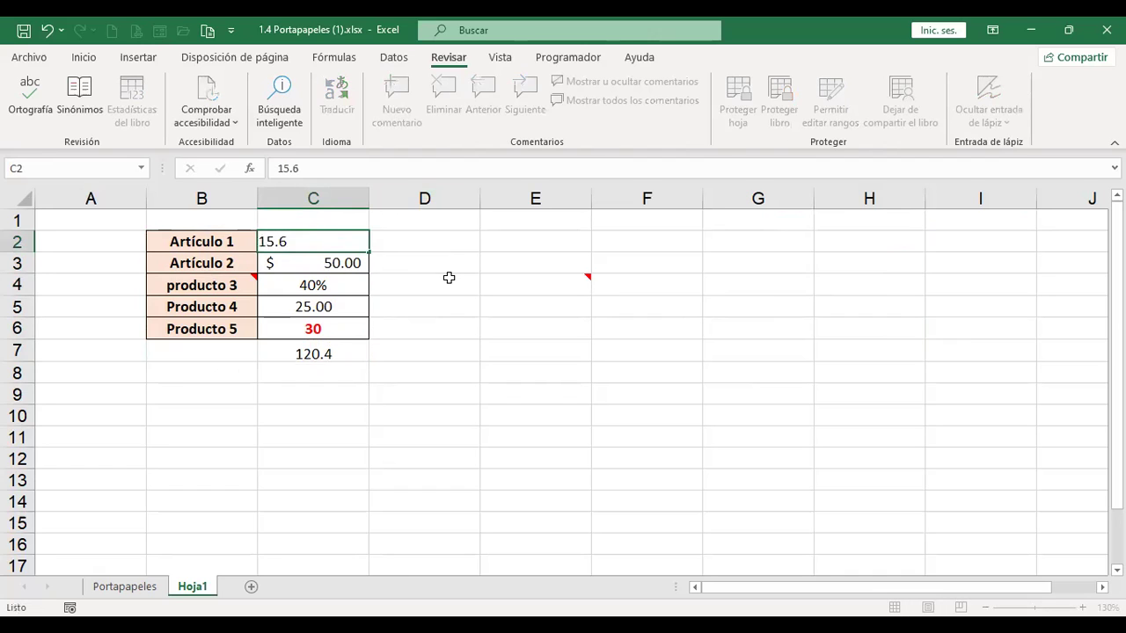
pyautogui.press('Return')
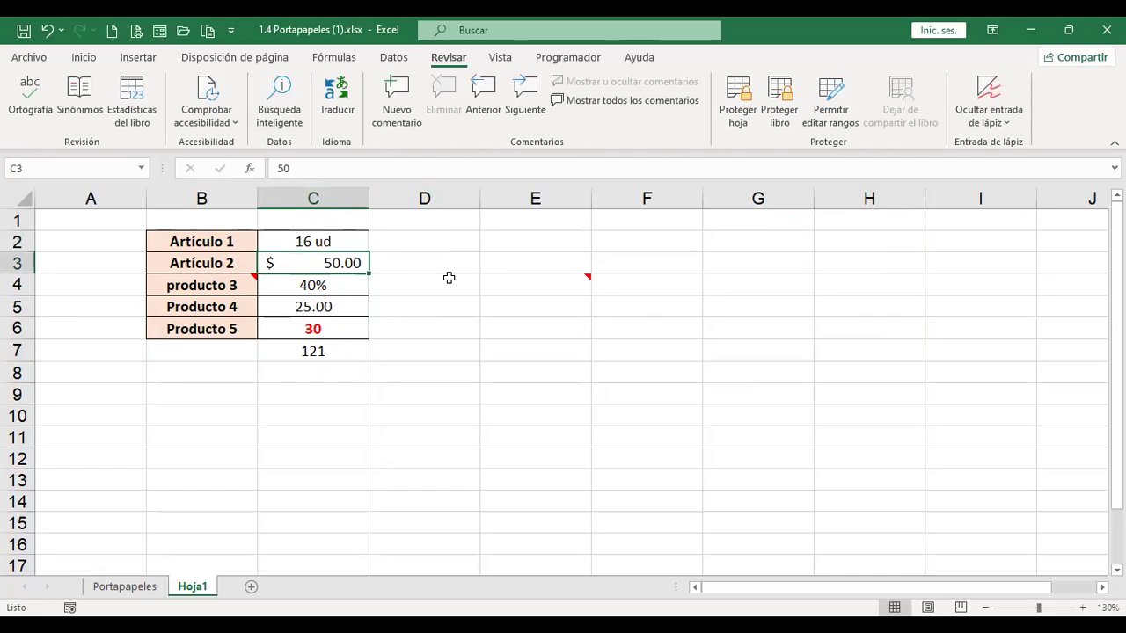
pyautogui.press('Up')
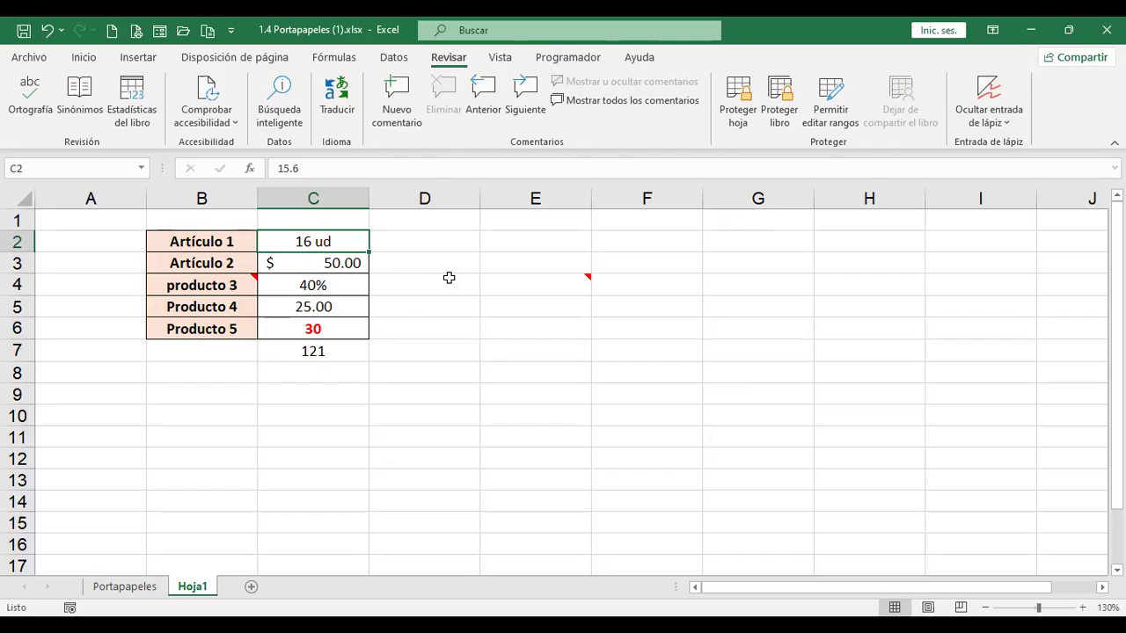
pyautogui.hotkey('ctrl', '1')
pyautogui.moveTo(846, 327); pyautogui.dragTo(846, 253)
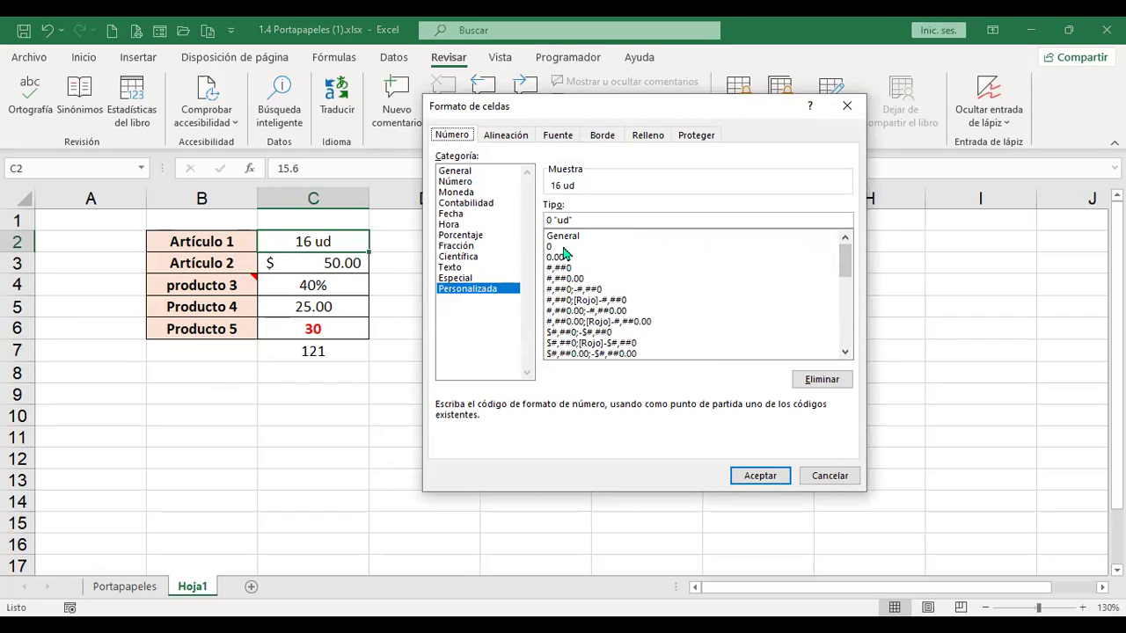
pyautogui.click(561, 259)
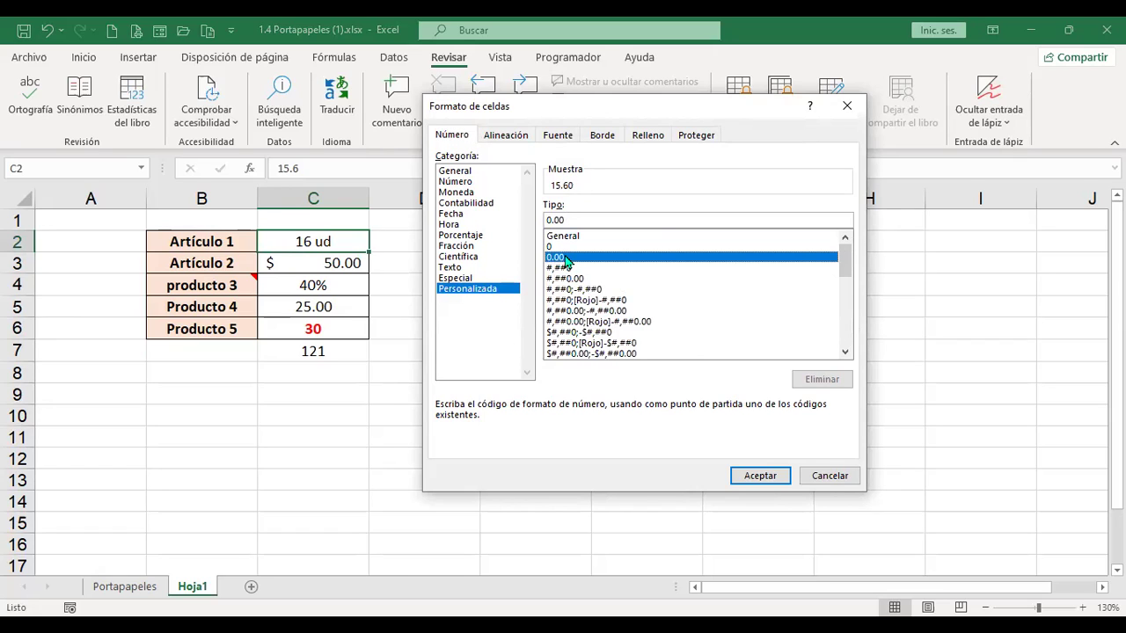
pyautogui.click(827, 476)
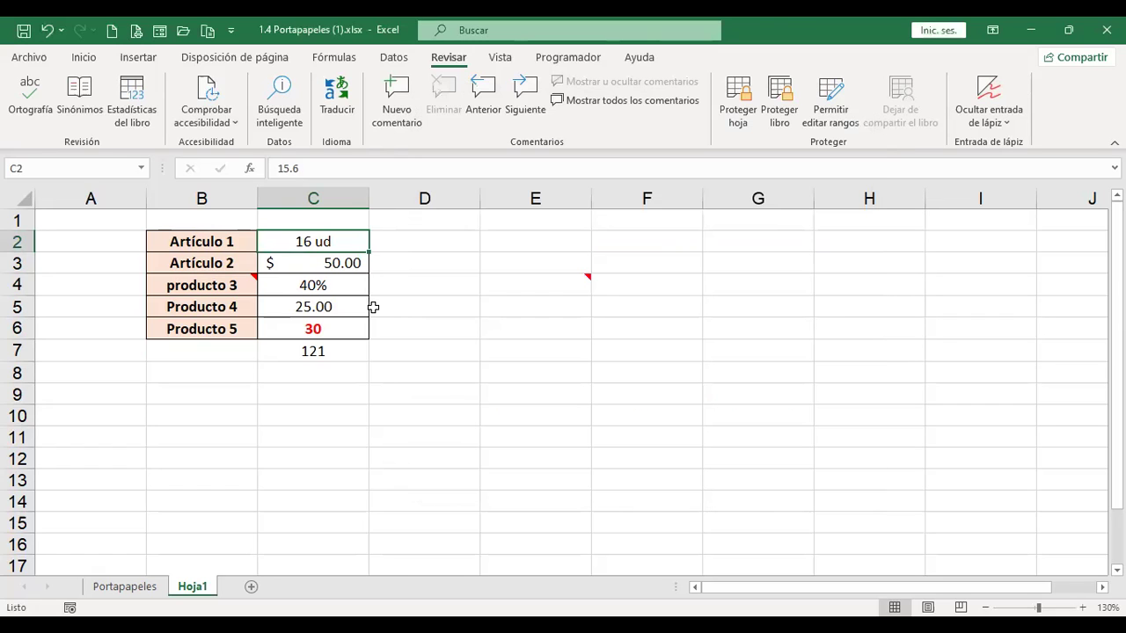
# - Show one decimal place in cell C2 and set its value to -15.6
pyautogui.click(85, 58)
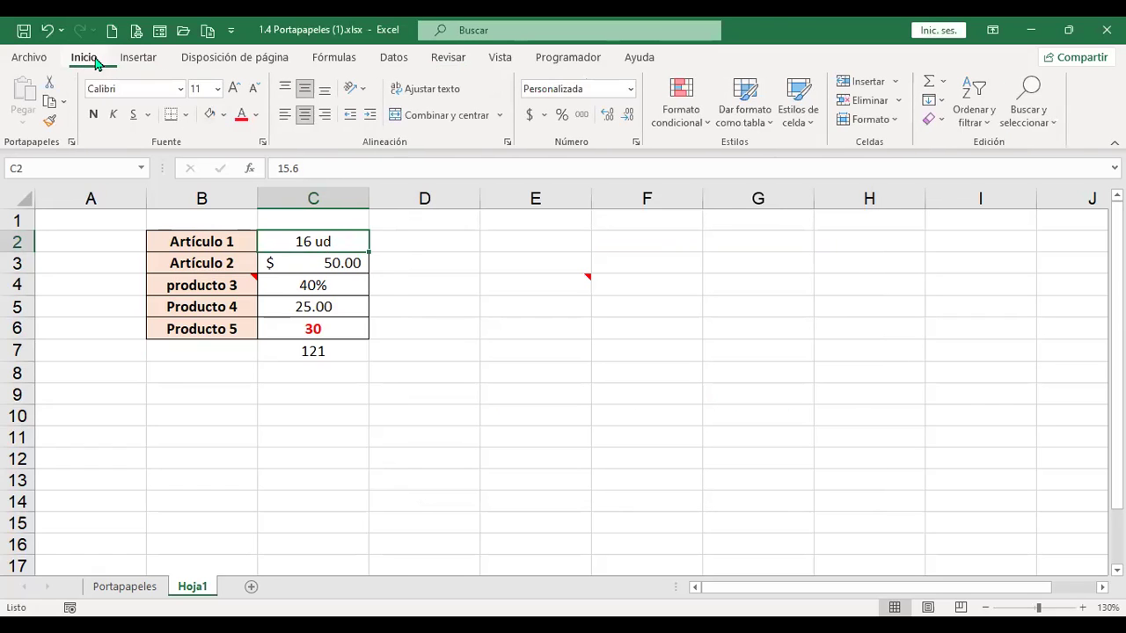
pyautogui.click(608, 116)
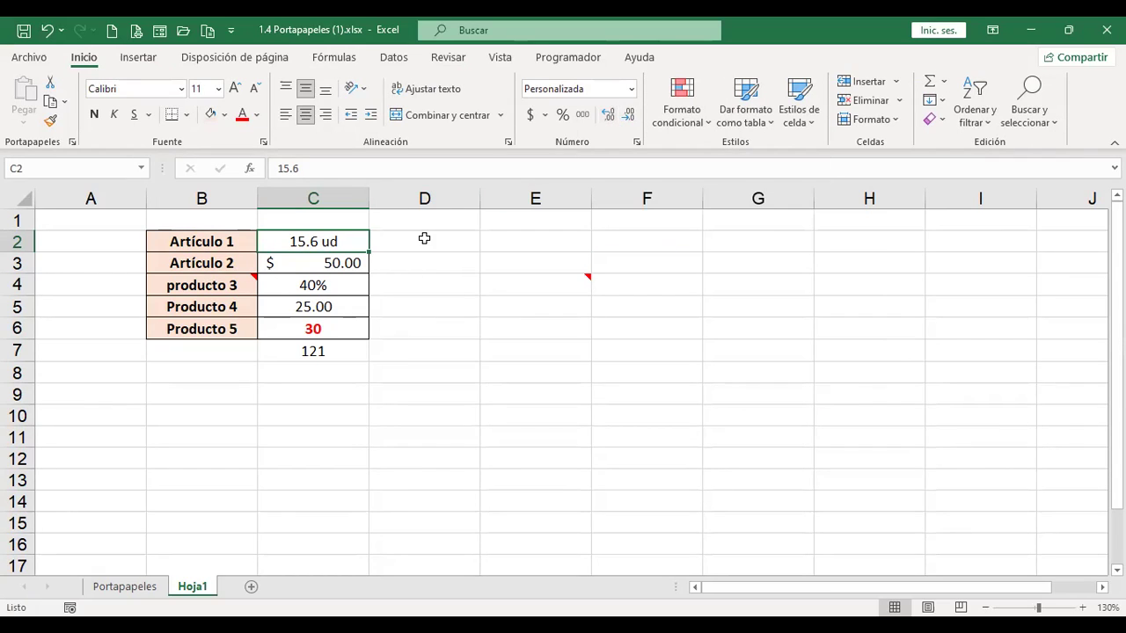
pyautogui.write('-15.6')
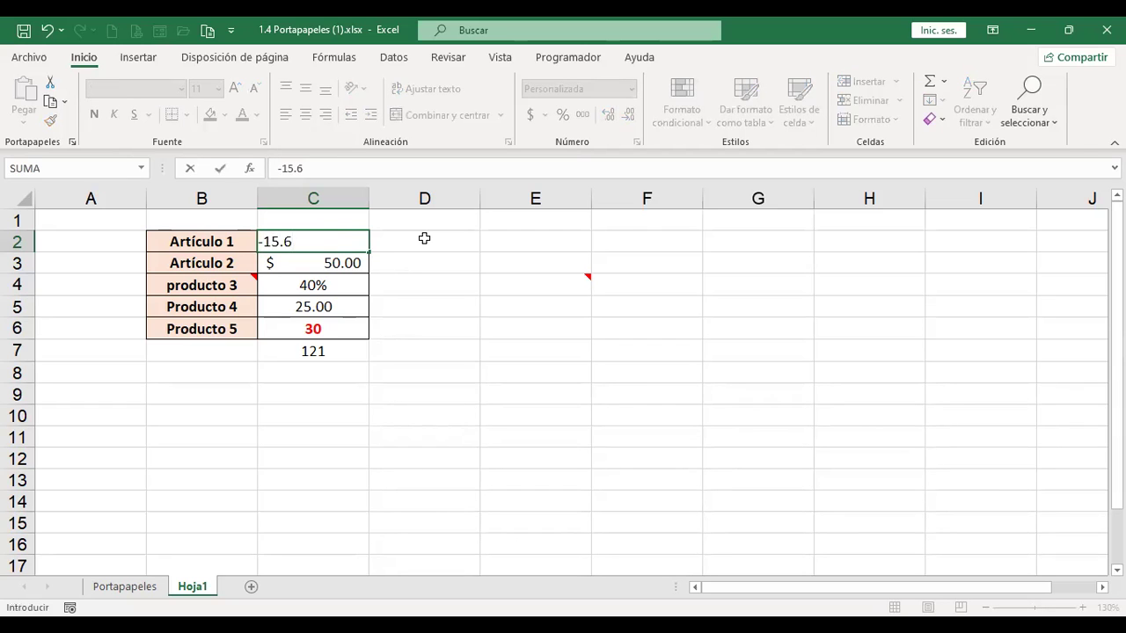
pyautogui.press('Return')
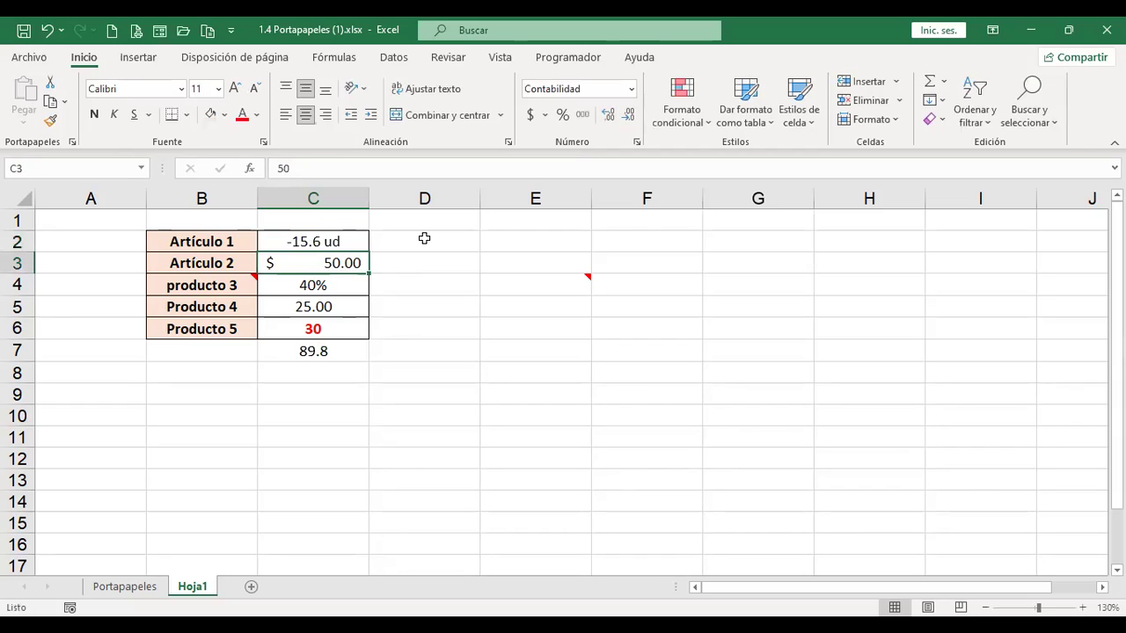
pyautogui.press('Up')
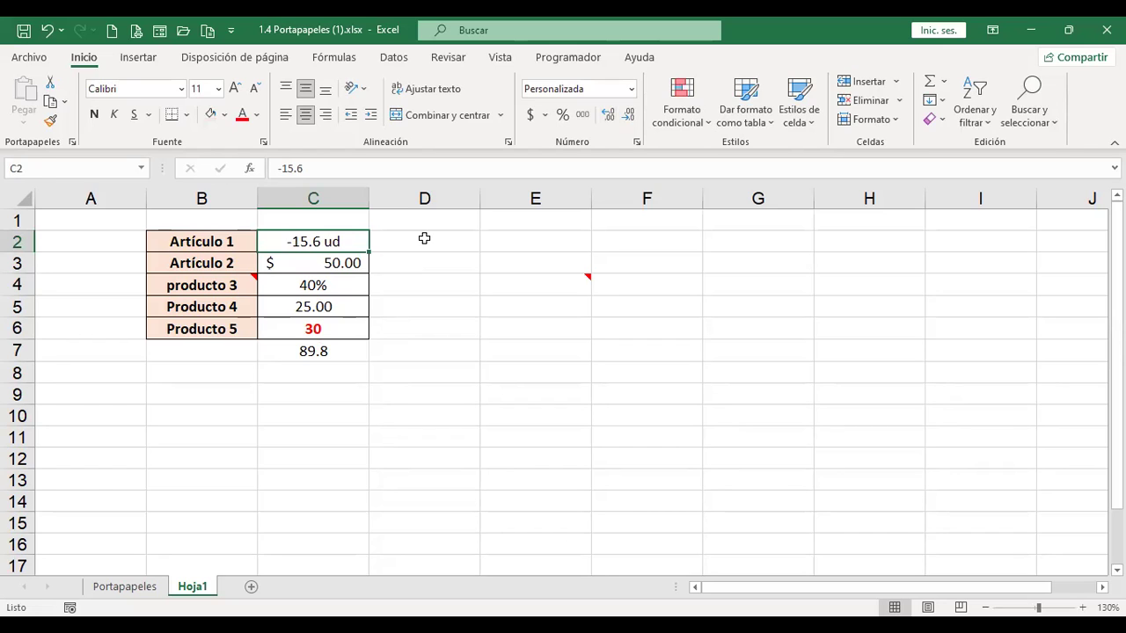
pyautogui.hotkey('shift', 'Down')
pyautogui.hotkey('shift', 'Down')
pyautogui.hotkey('shift', 'Down')
pyautogui.hotkey('shift', 'Down')
# - Enter the long test string "dghquerqptjgñkdnvñasoitqóeww58394fksc" in cell B2 and undo the entry
pyautogui.press('Left')
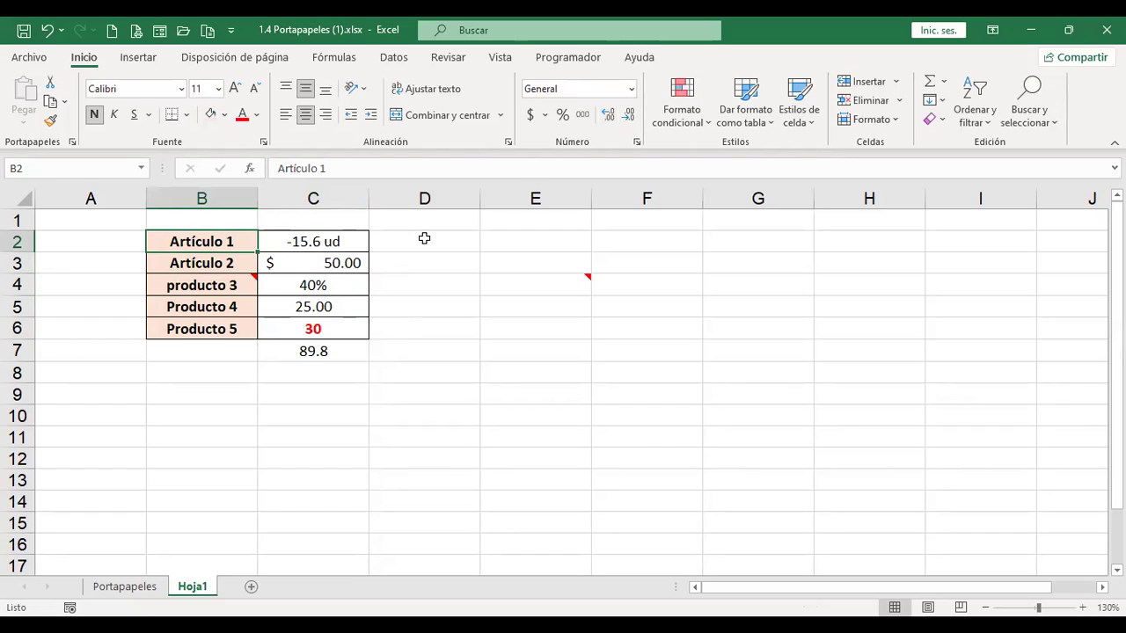
pyautogui.press('Down')
pyautogui.press('Up')
pyautogui.write('dghquerqptjg')
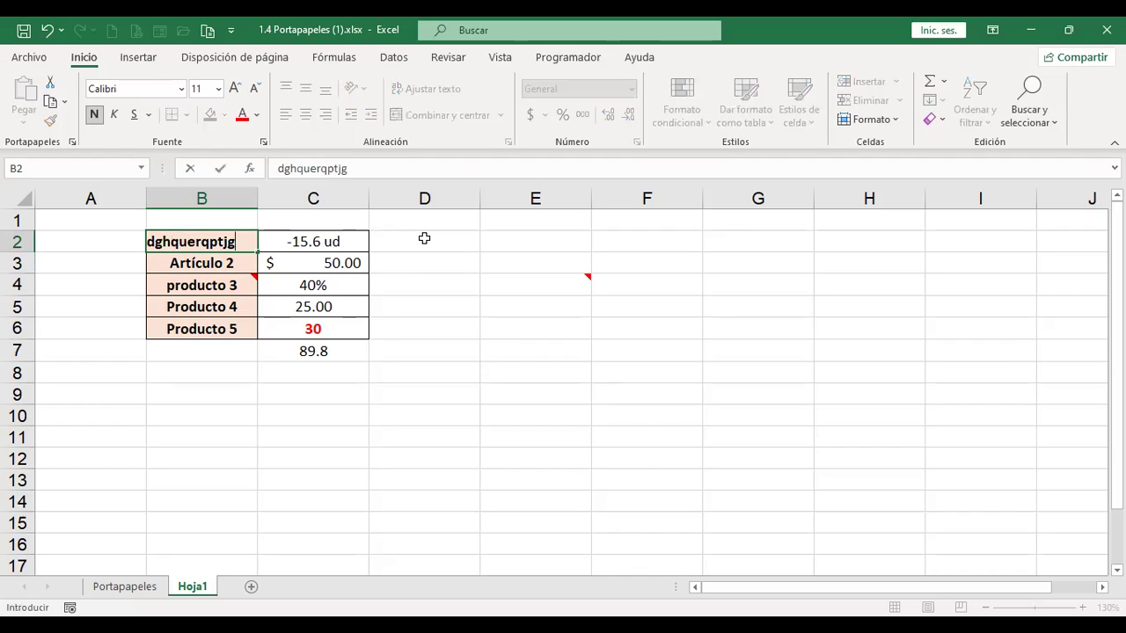
pyautogui.write('ñkdnvñasoitqóeww58394fksc')
pyautogui.press('Return')
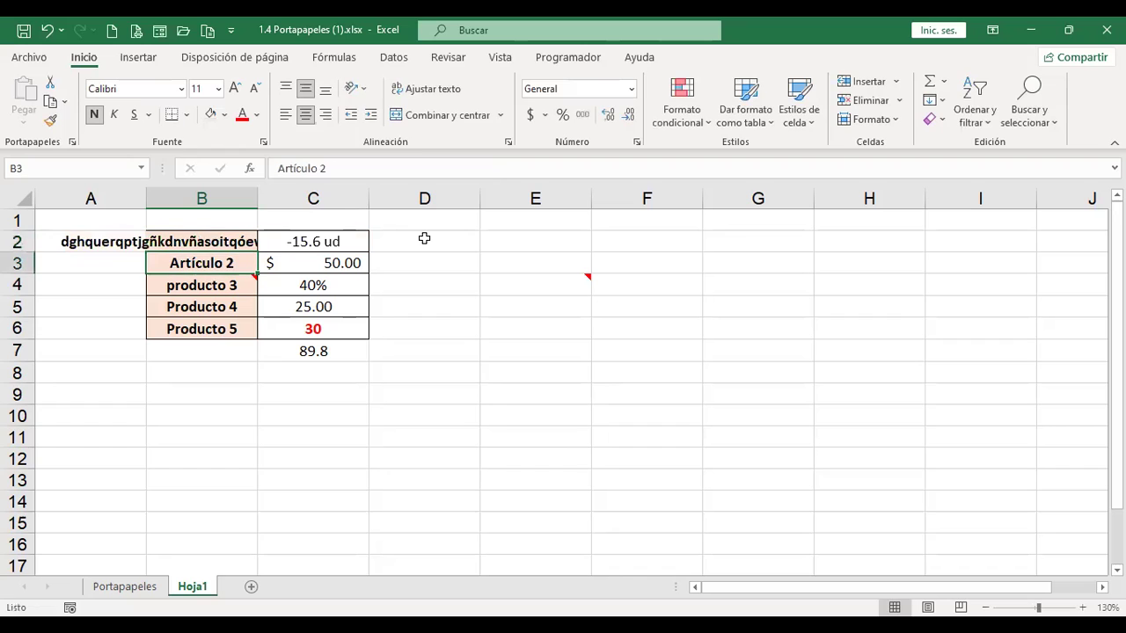
pyautogui.press('Up')
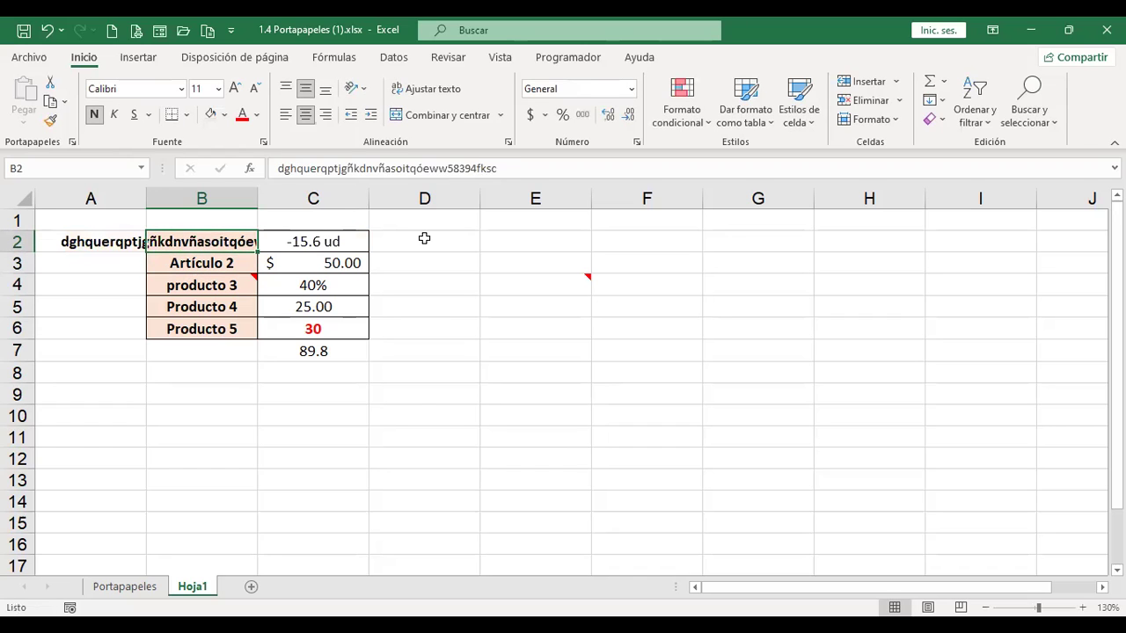
pyautogui.hotkey('ctrl', 'z')
# - Start a data validation rule for the product names in B2:B6 that restricts the text length (Longitud del texto)
pyautogui.hotkey('shift', 'Down')
pyautogui.hotkey('shift', 'Down')
pyautogui.hotkey('shift', 'Down')
pyautogui.hotkey('shift', 'Down')
pyautogui.hotkey('shift', 'Down')
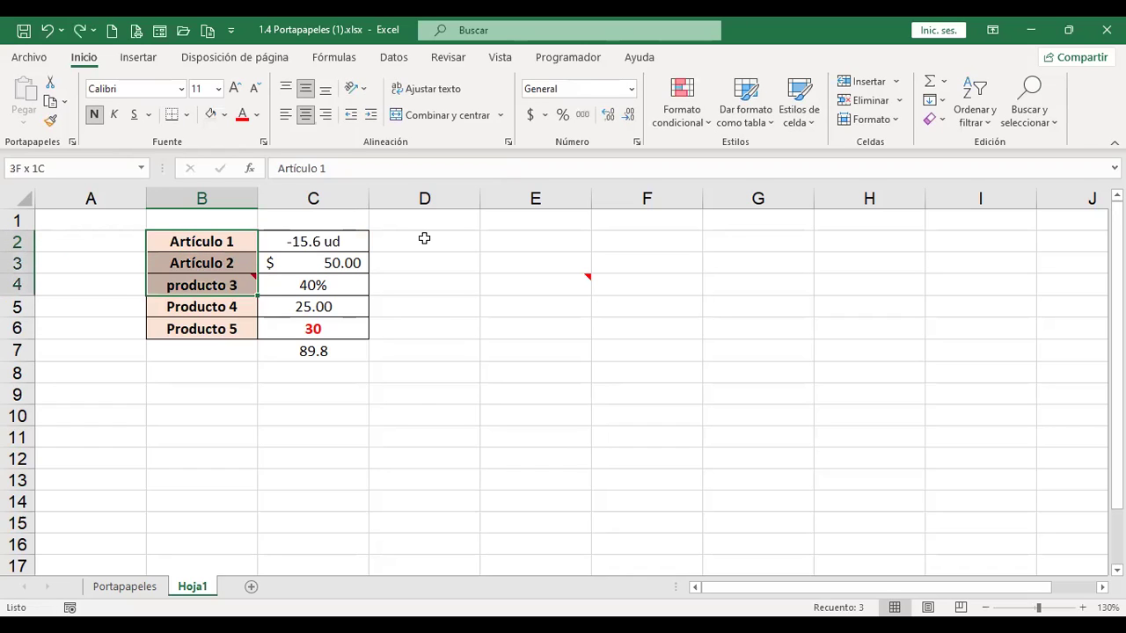
pyautogui.hotkey('shift', 'Up')
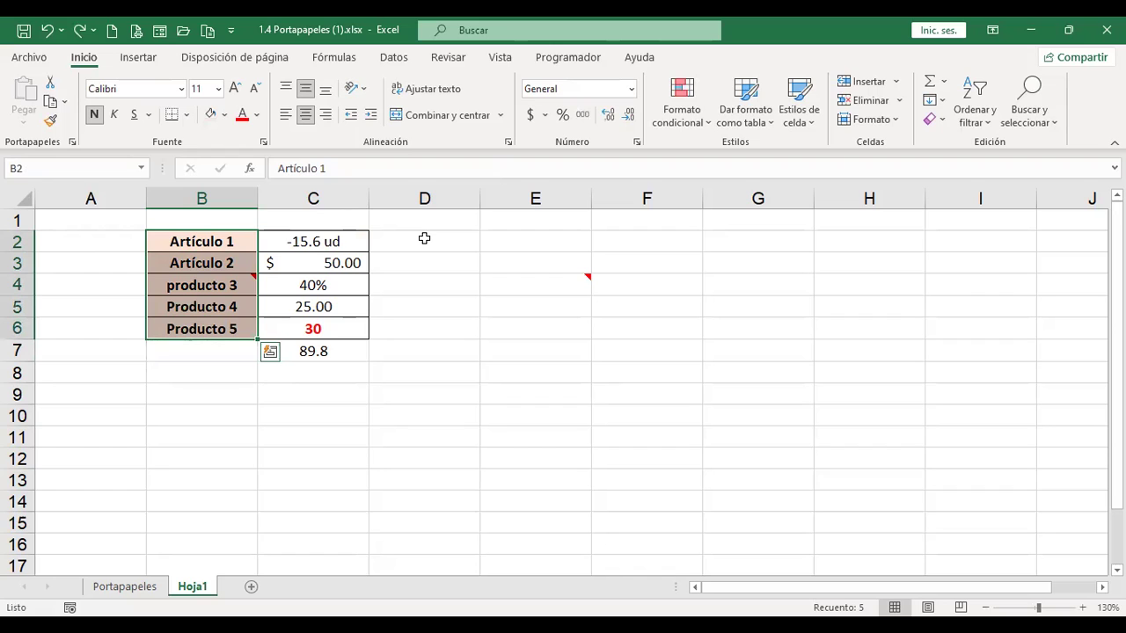
pyautogui.click(402, 60)
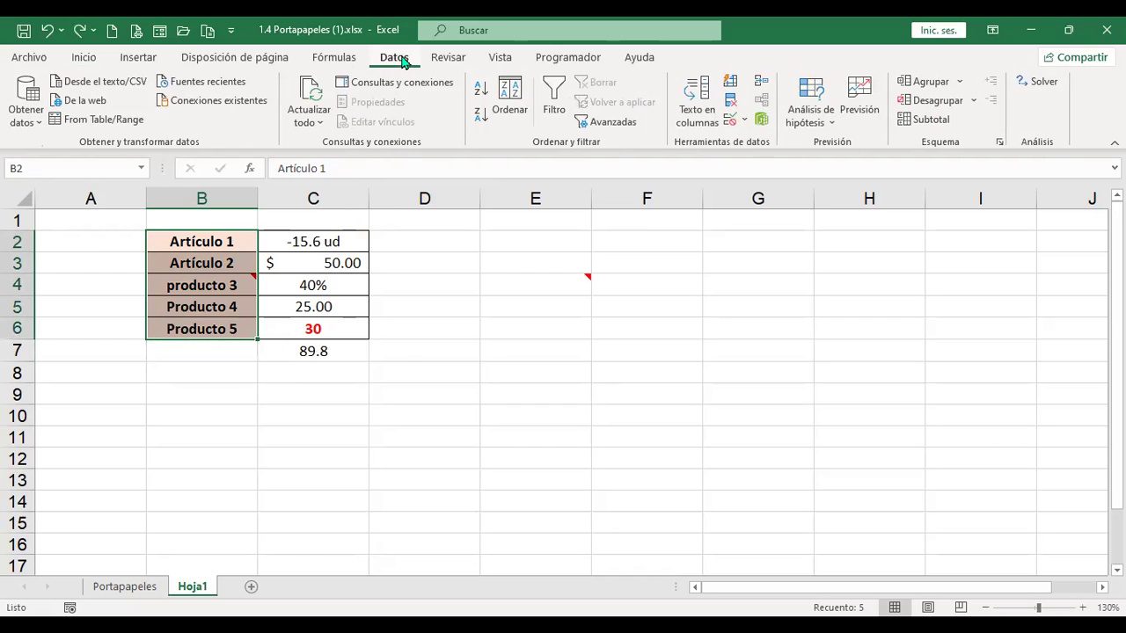
pyautogui.click(731, 123)
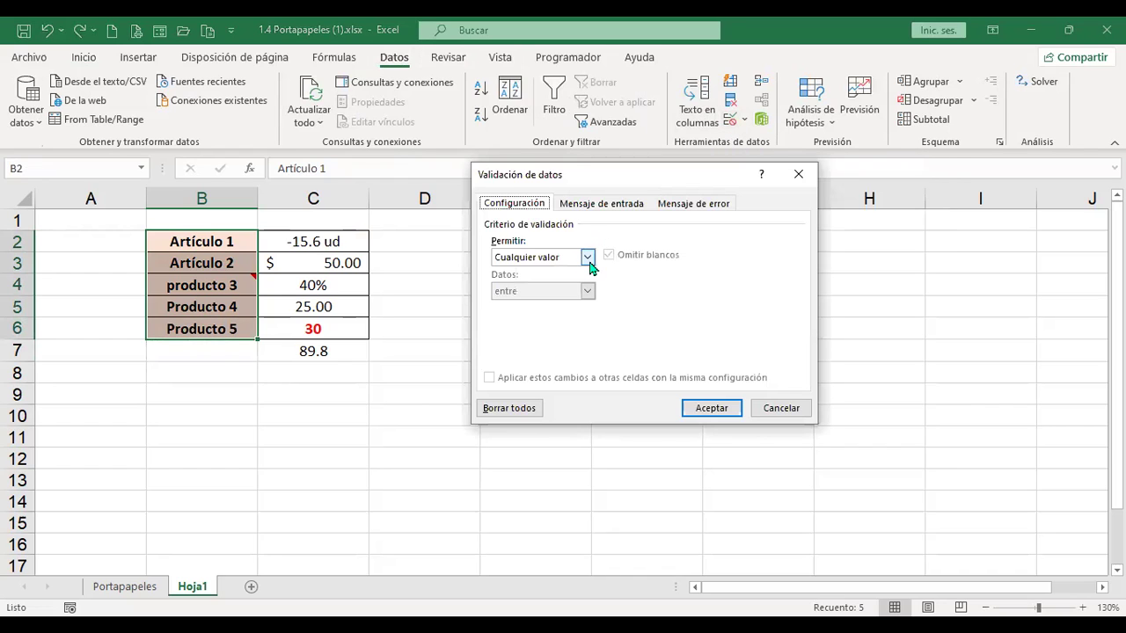
pyautogui.click(588, 258)
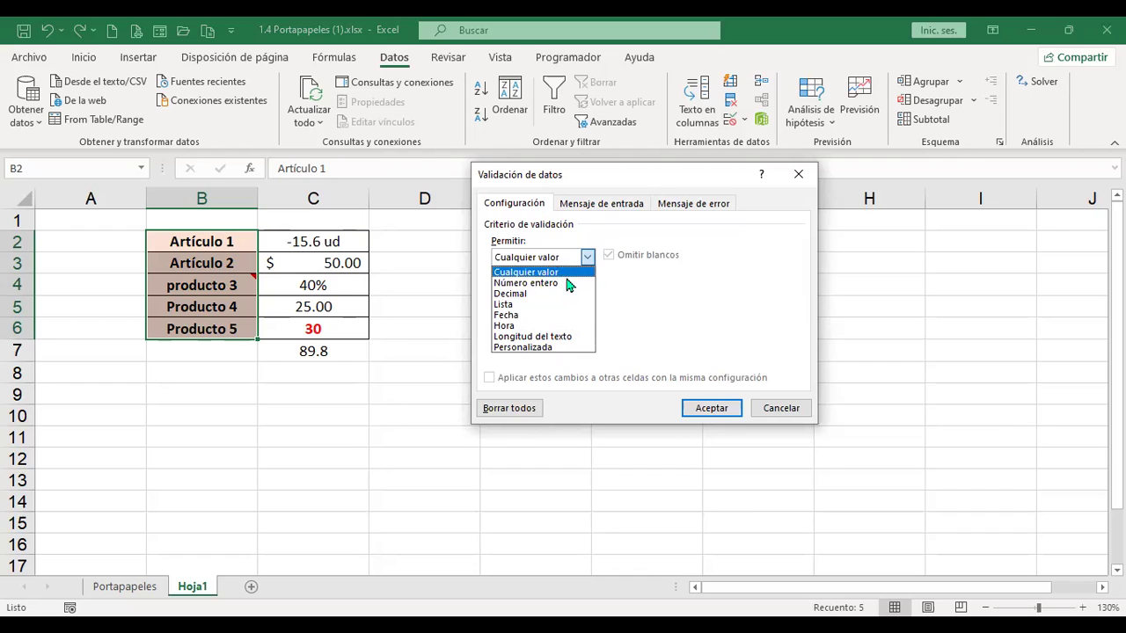
pyautogui.click(570, 337)
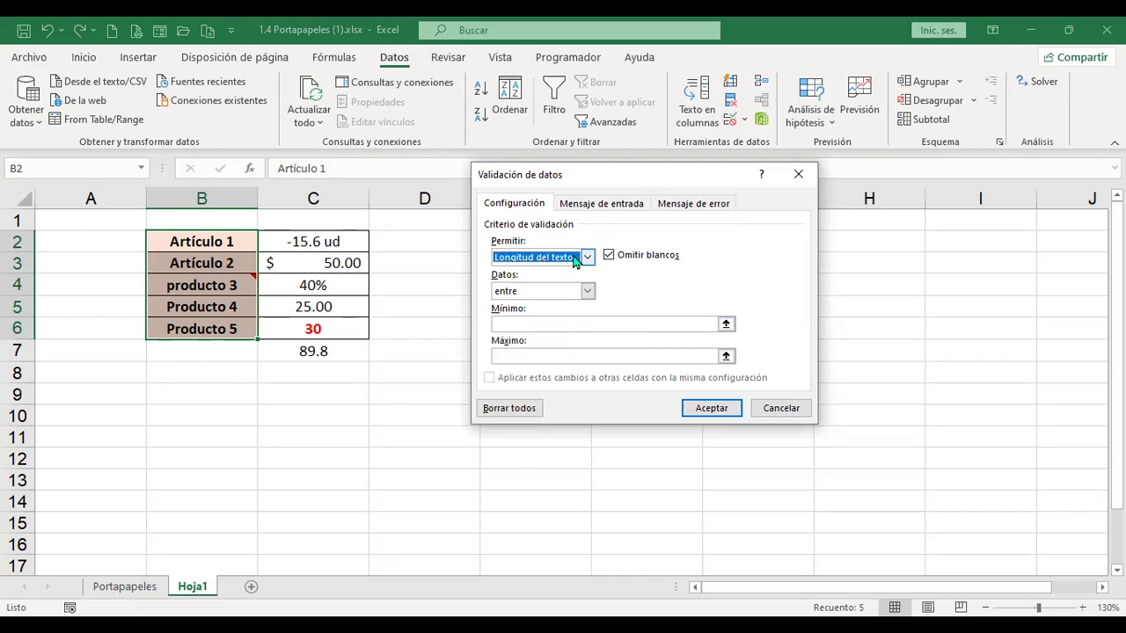
# - Set the text length criterion to "igual a" with a length of 15 and apply the rule
pyautogui.click(550, 322)
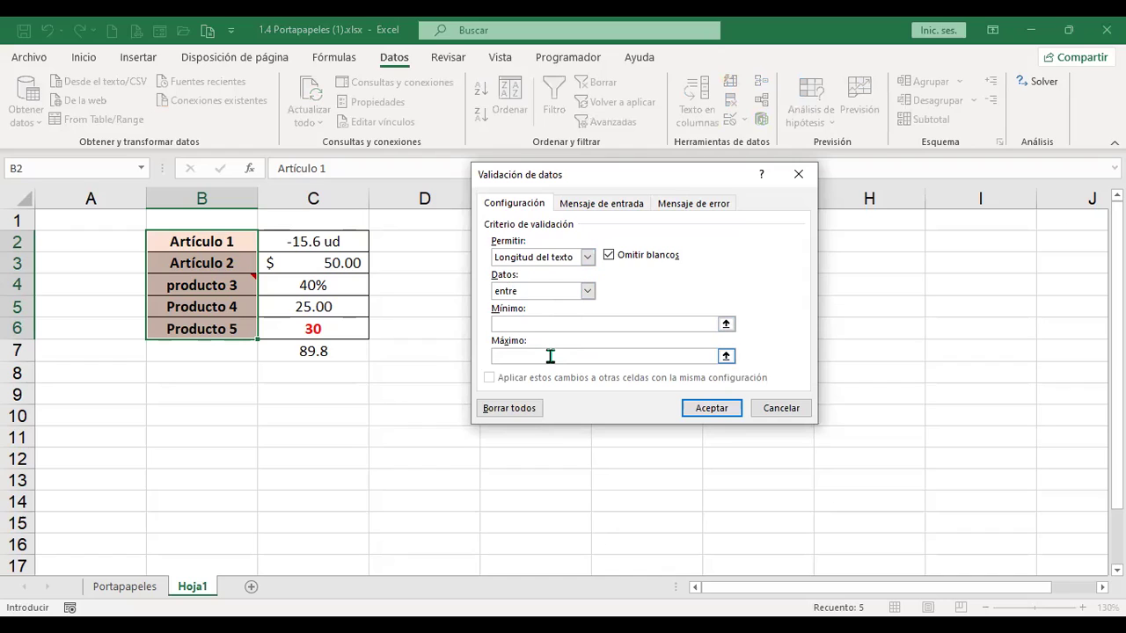
pyautogui.click(585, 294)
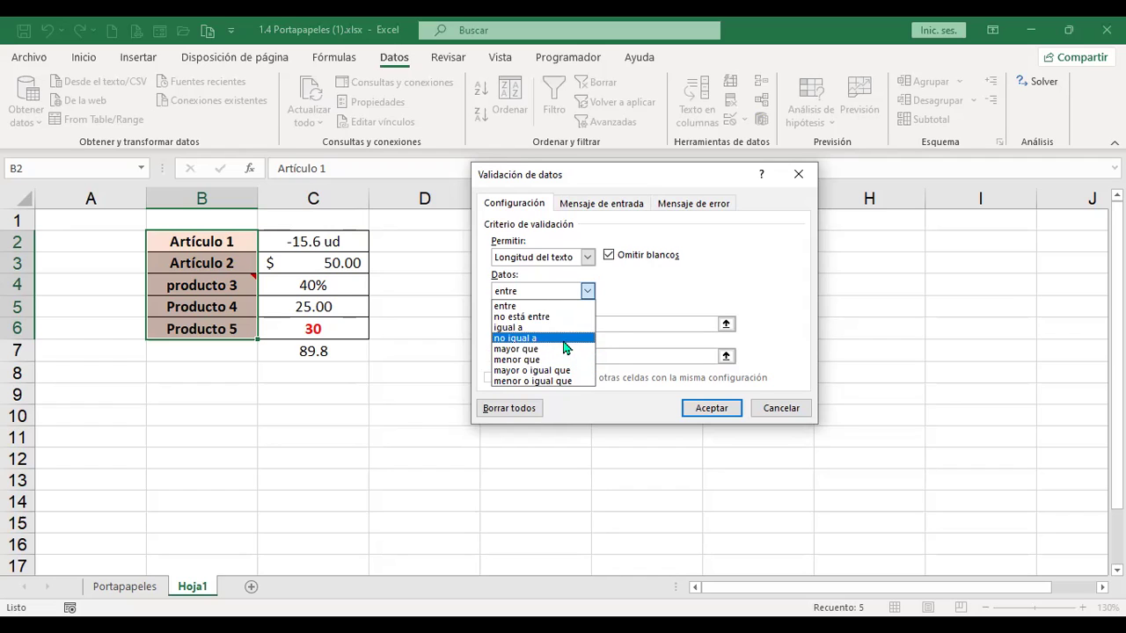
pyautogui.click(543, 329)
pyautogui.click(542, 325)
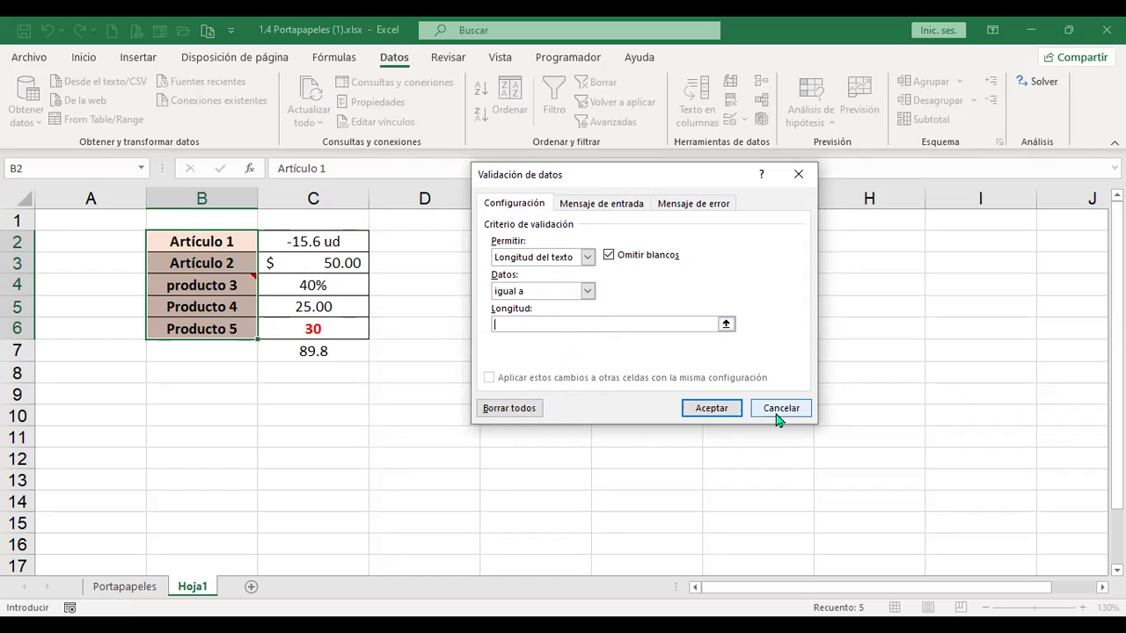
pyautogui.write('15')
pyautogui.click(710, 408)
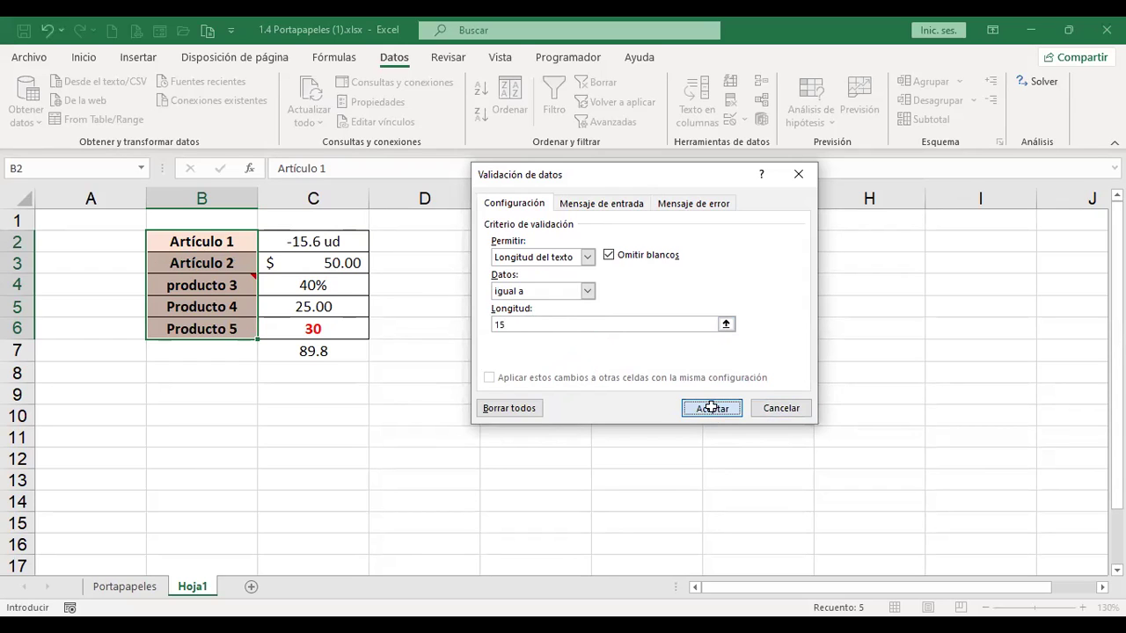
# - Try to enter the long test string "jdklsjfieusrqo4875jcavnjahfseuq0" in cell B2
pyautogui.click(226, 233)
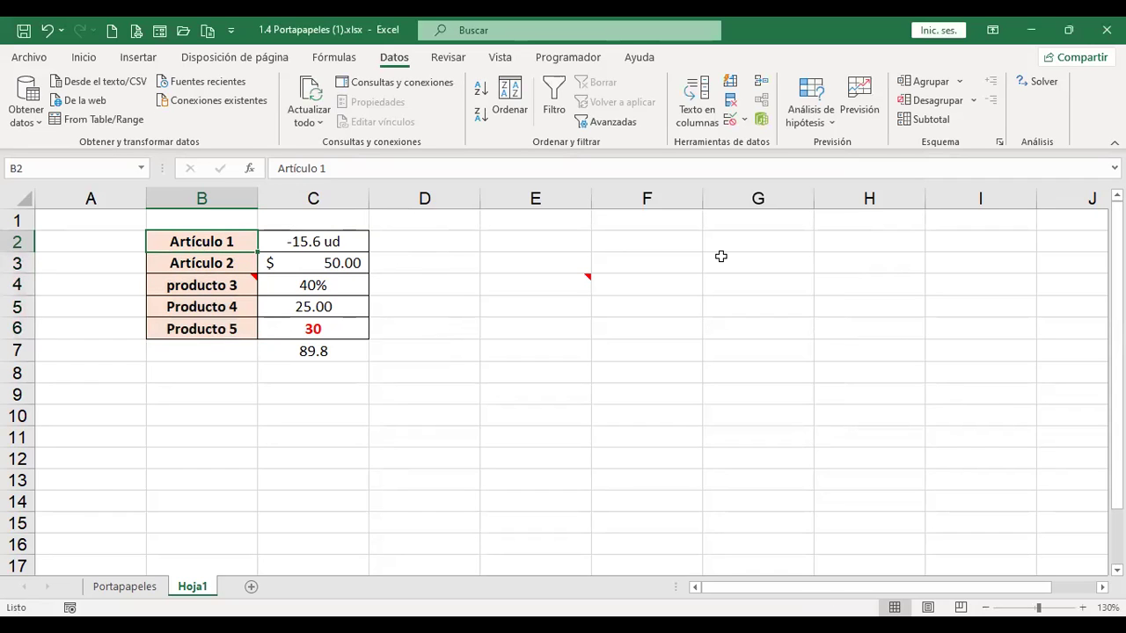
pyautogui.write('jdklsjfieusrqo4875jcavnjahfseuq0')
pyautogui.press('Return')
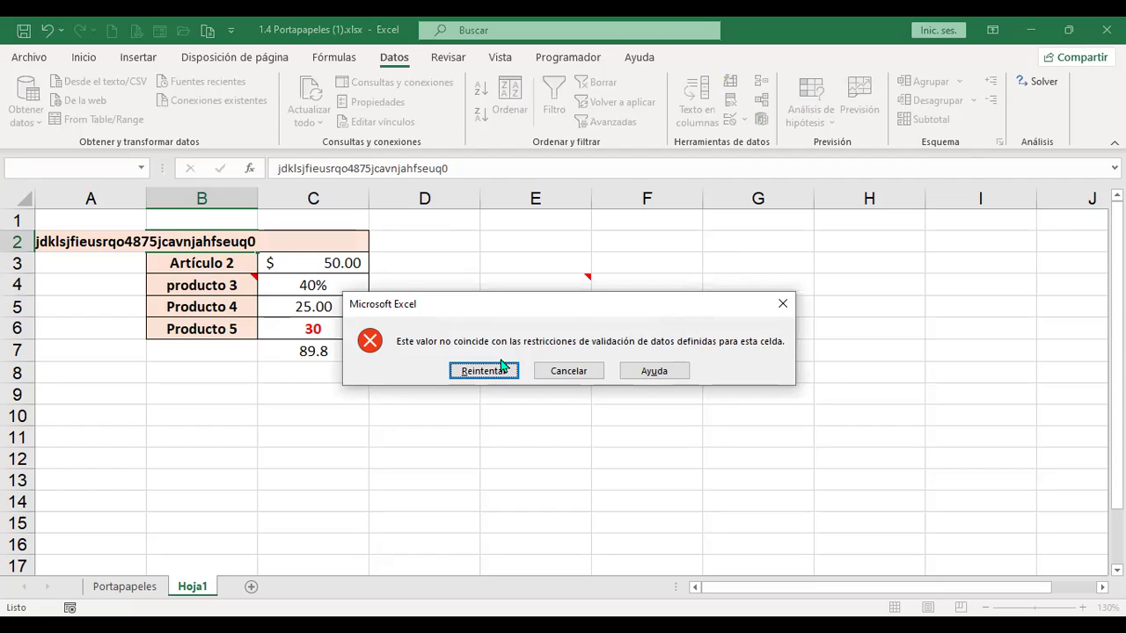
pyautogui.press('Escape')
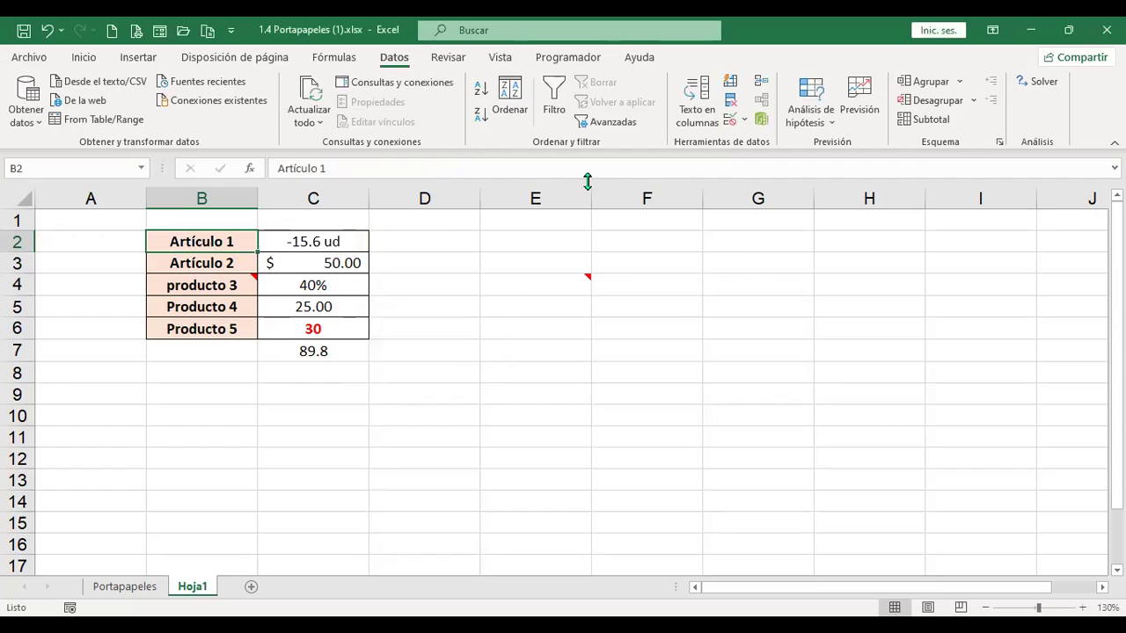
# - Review the validation rule of cell B2 and enter the 15-character text "Articulo con 15" there
pyautogui.click(730, 125)
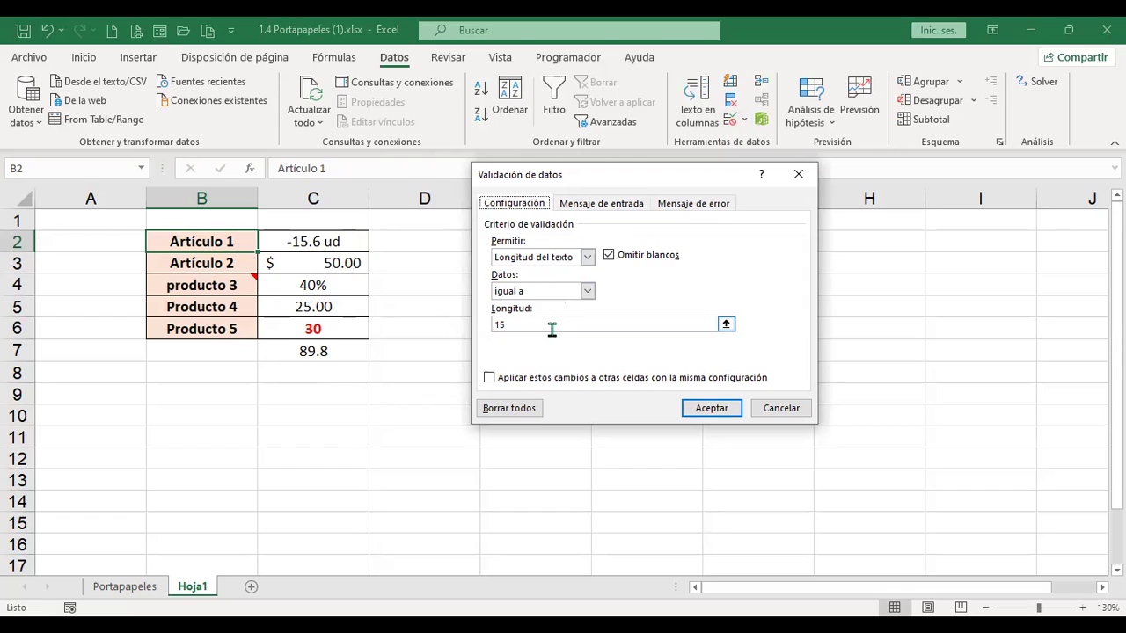
pyautogui.click(712, 410)
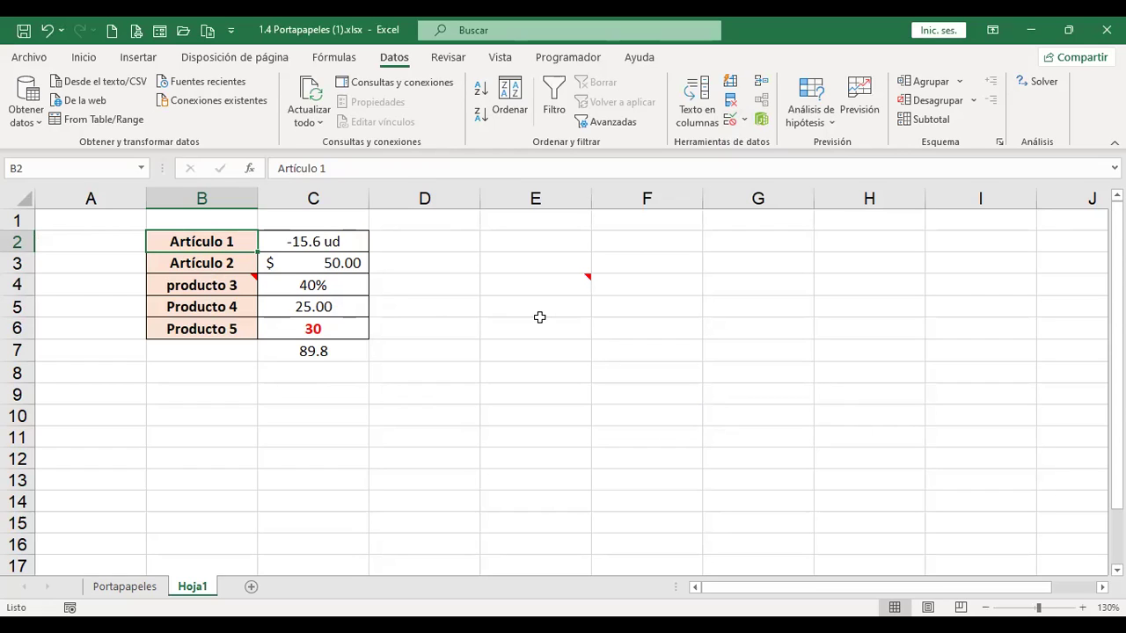
pyautogui.write('ARticulo')
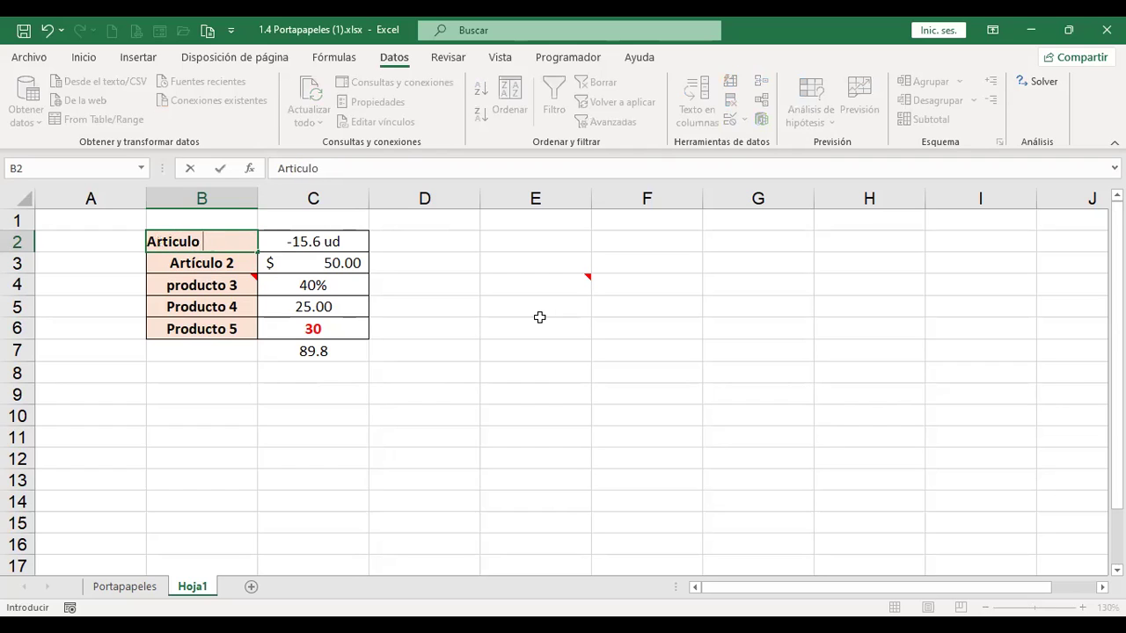
pyautogui.write(' con 15')
pyautogui.press('Return')
pyautogui.press('Up')
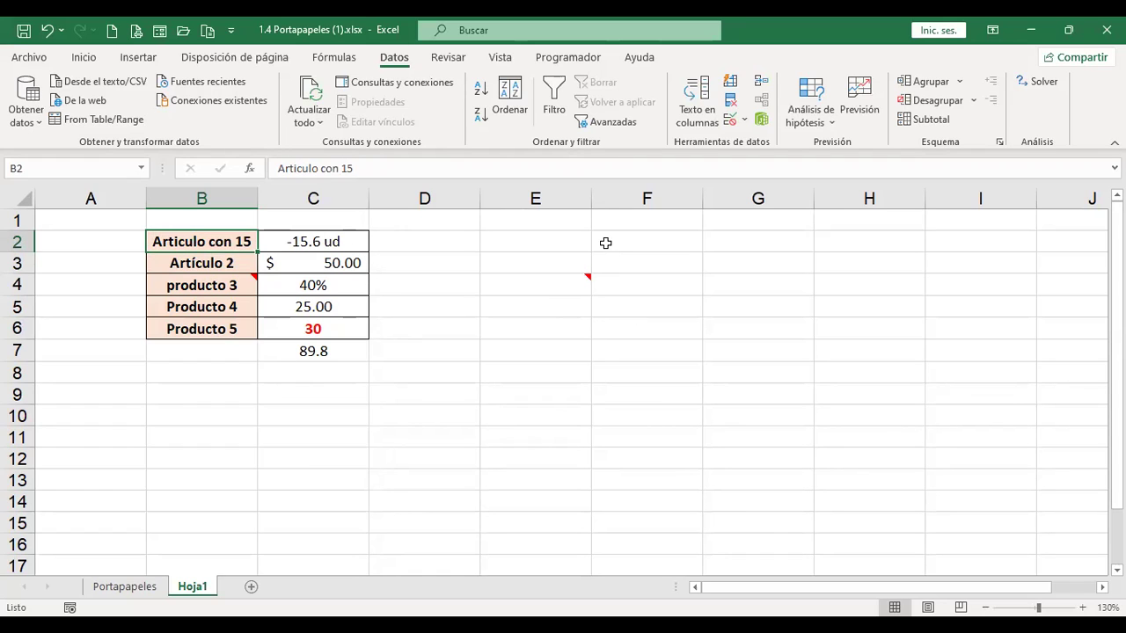
# - Enter a long random test string in the empty cell H2 and delete it again
pyautogui.click(852, 241)
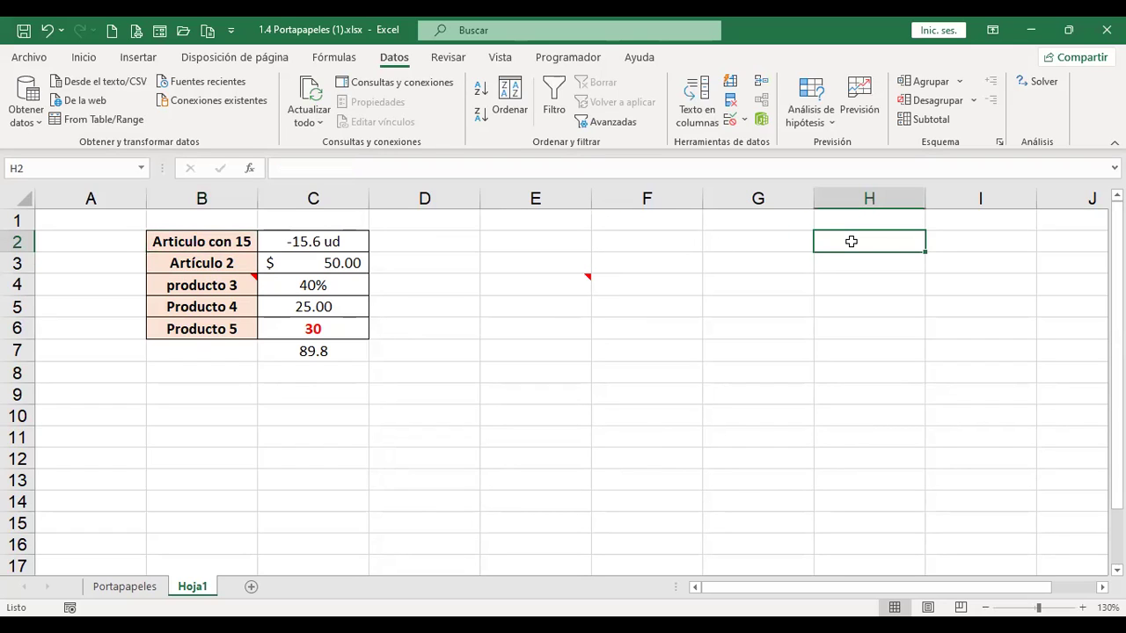
pyautogui.moveTo(851, 241); pyautogui.dragTo(855, 326)
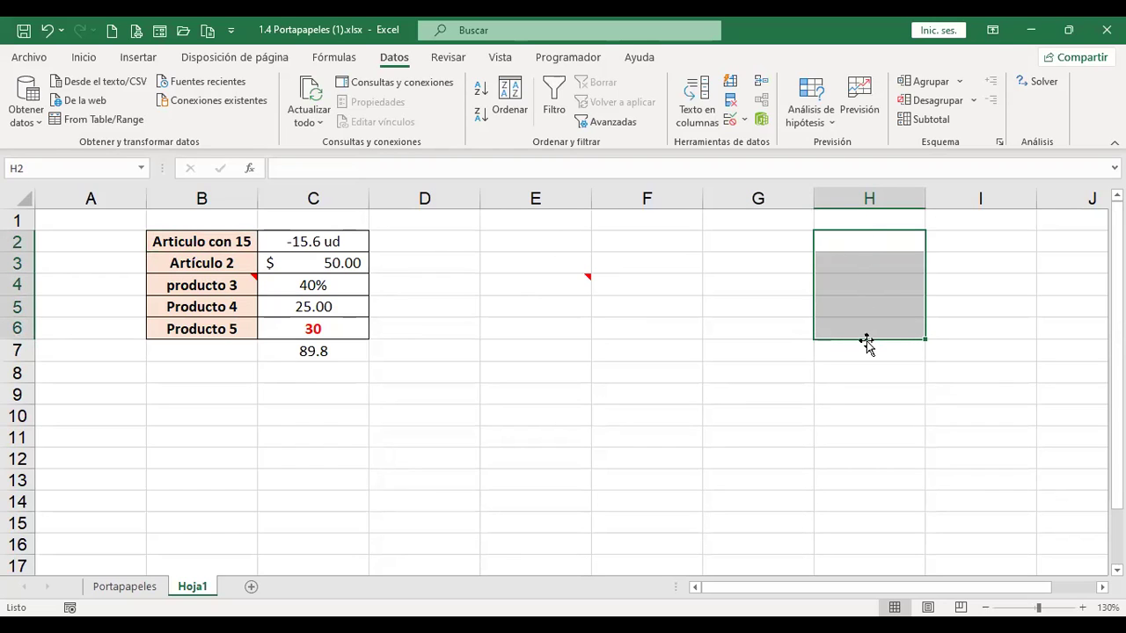
pyautogui.click(877, 241)
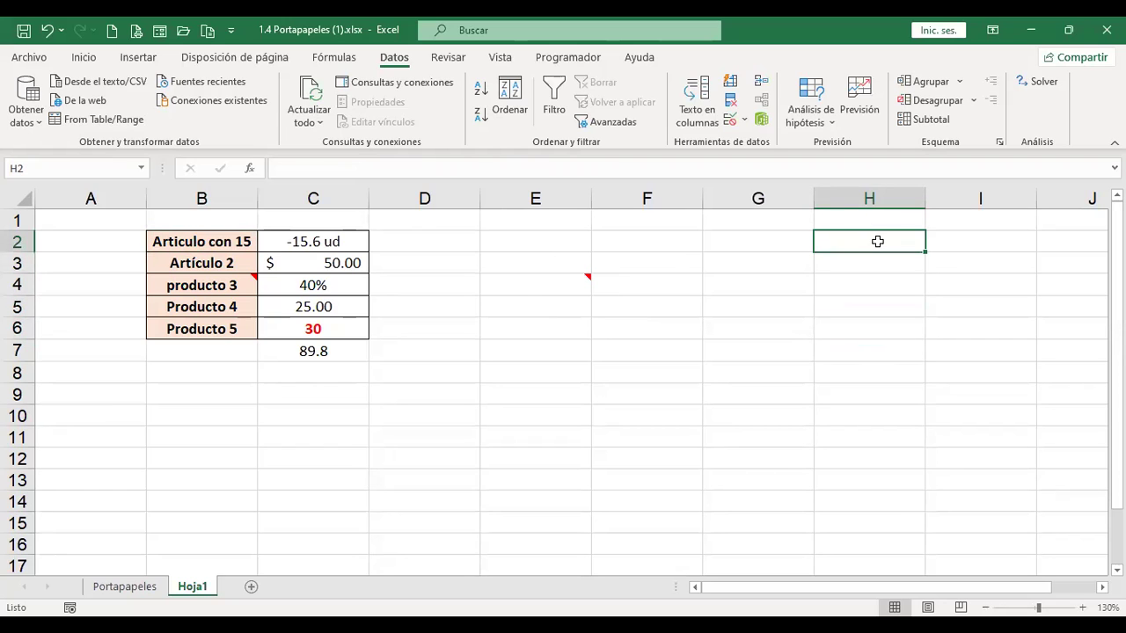
pyautogui.write('jfdsñjfiweurisadjfqeuosidj')
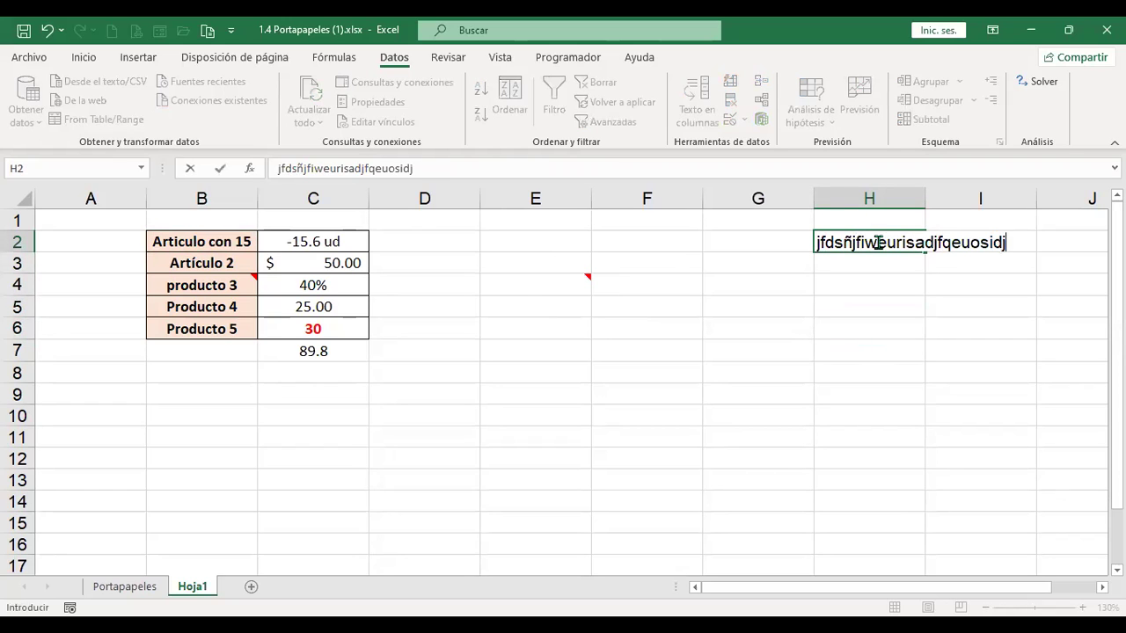
pyautogui.write('c8475iasjfas')
pyautogui.press('Return')
pyautogui.click(878, 241)
pyautogui.press('Delete')
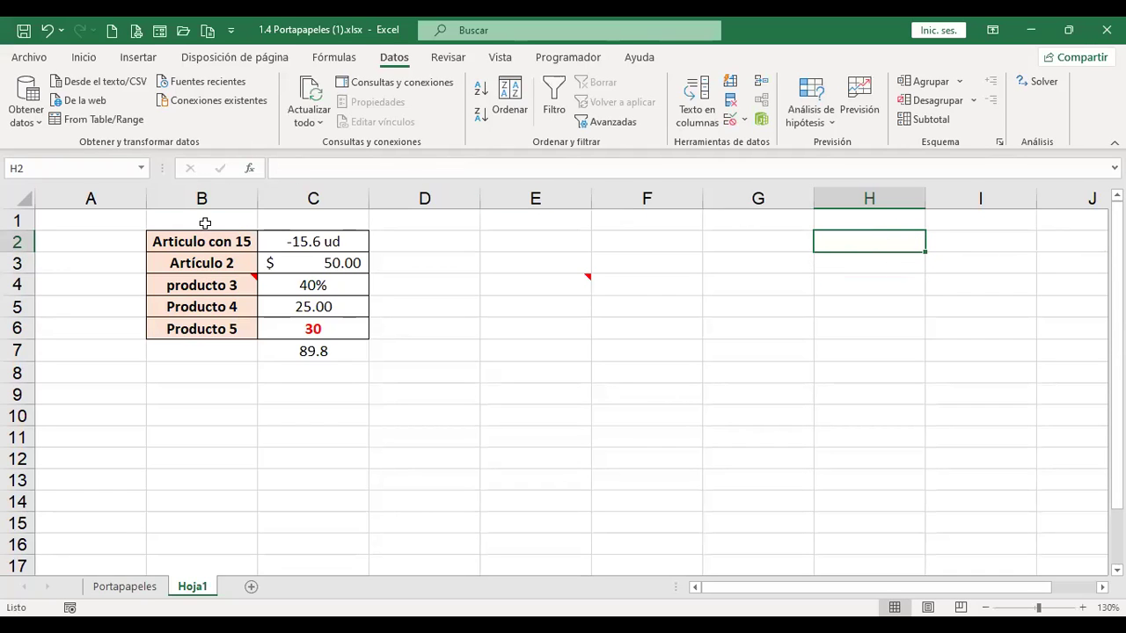
# - Copy B2:B6 and paste only its validation (Validación) at H2 with Paste Special
pyautogui.moveTo(208, 239); pyautogui.dragTo(217, 328)
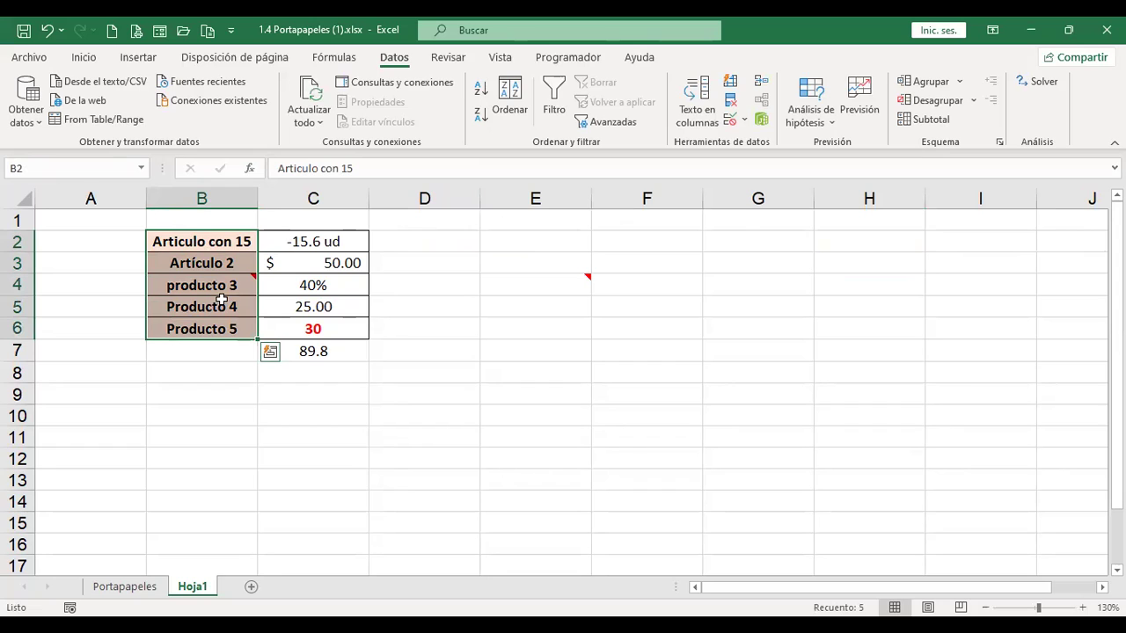
pyautogui.hotkey('ctrl', 'c')
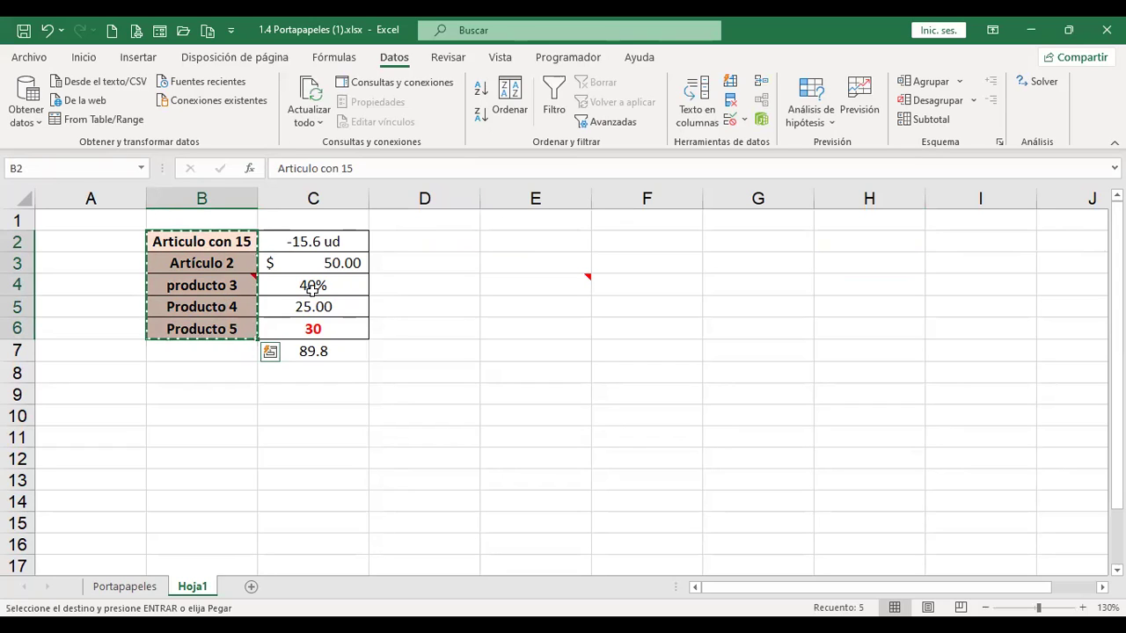
pyautogui.click(890, 239)
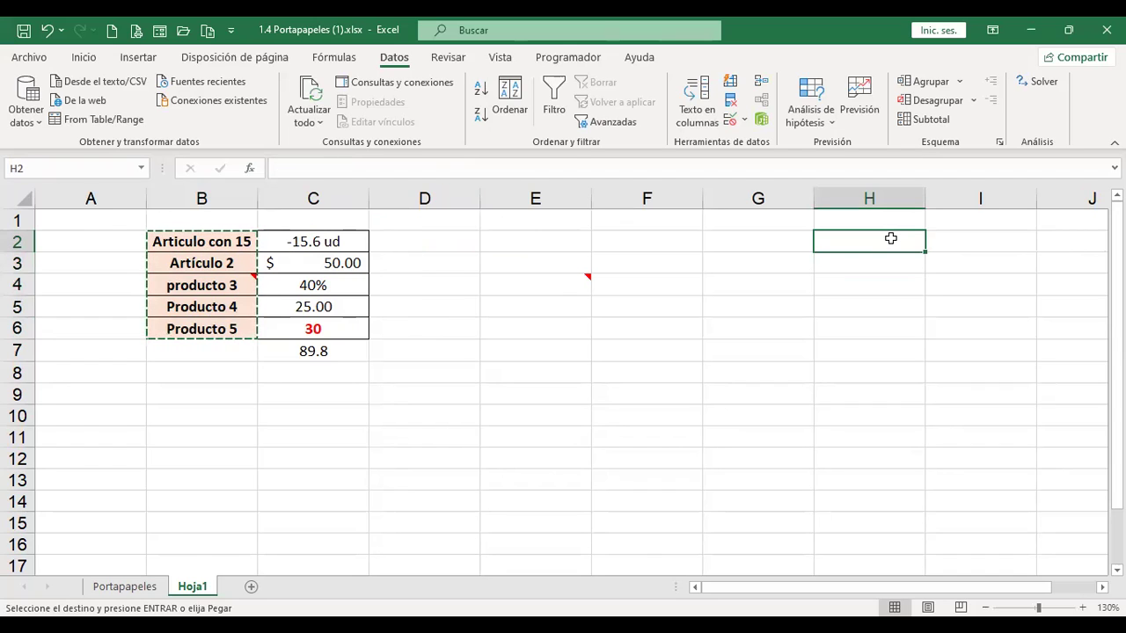
pyautogui.hotkey('ctrl', 'alt', 'v')
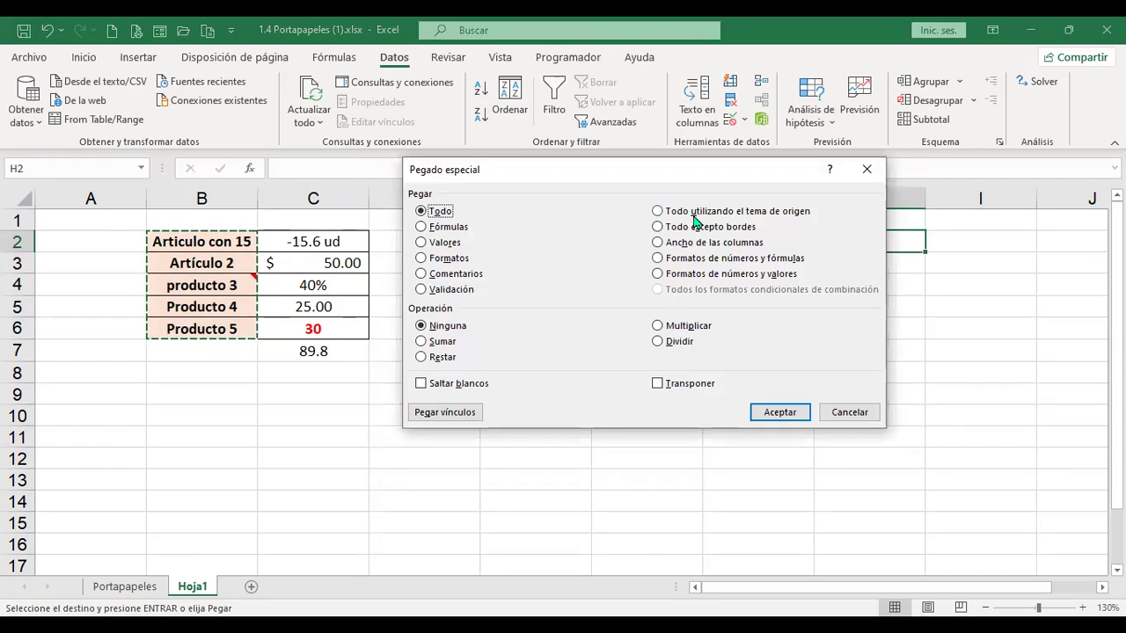
pyautogui.click(429, 292)
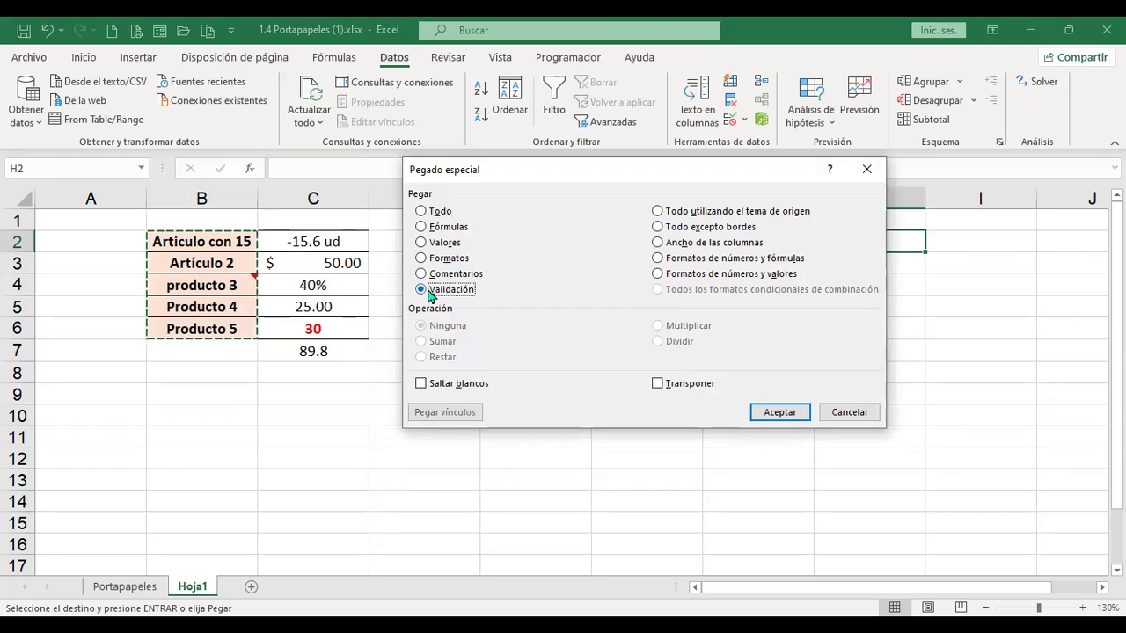
pyautogui.click(780, 412)
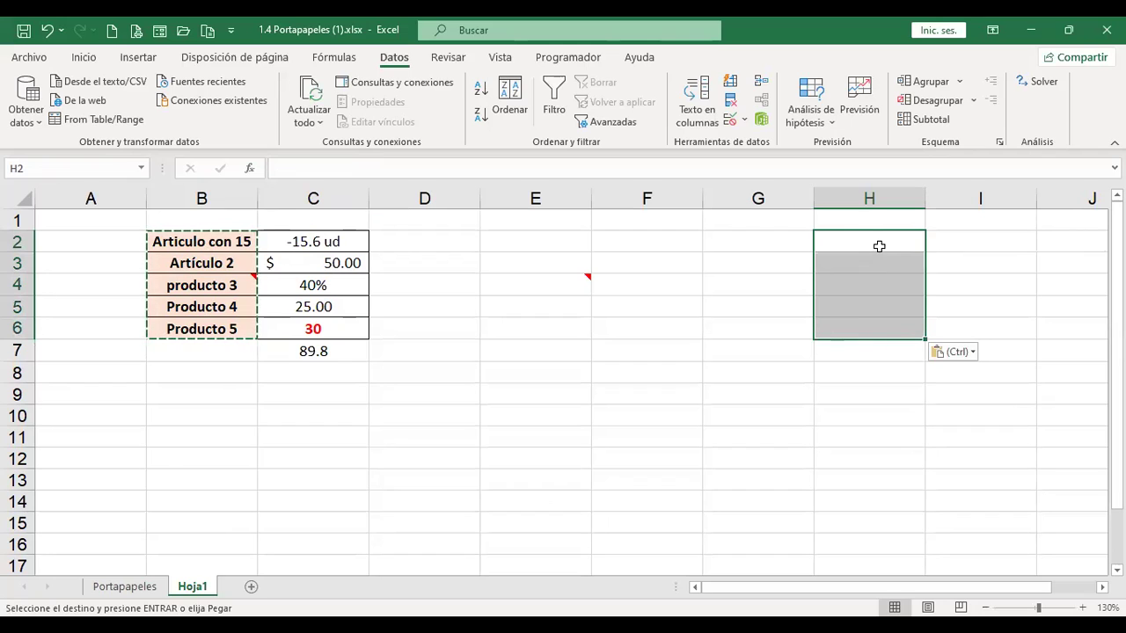
# - Try to enter the long test string "sjfsdilureiowosñndmsñnfsw4eoi" in cell H2
pyautogui.click(880, 246)
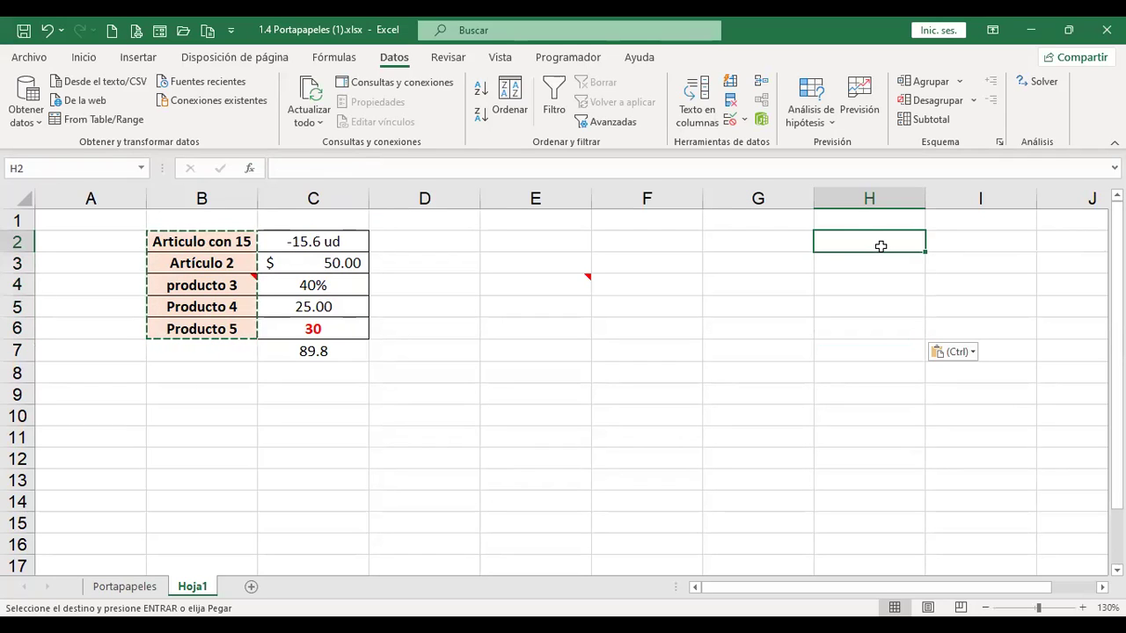
pyautogui.write('sjfsdilureiowosñndmsñnfsw4eoi')
pyautogui.press('Return')
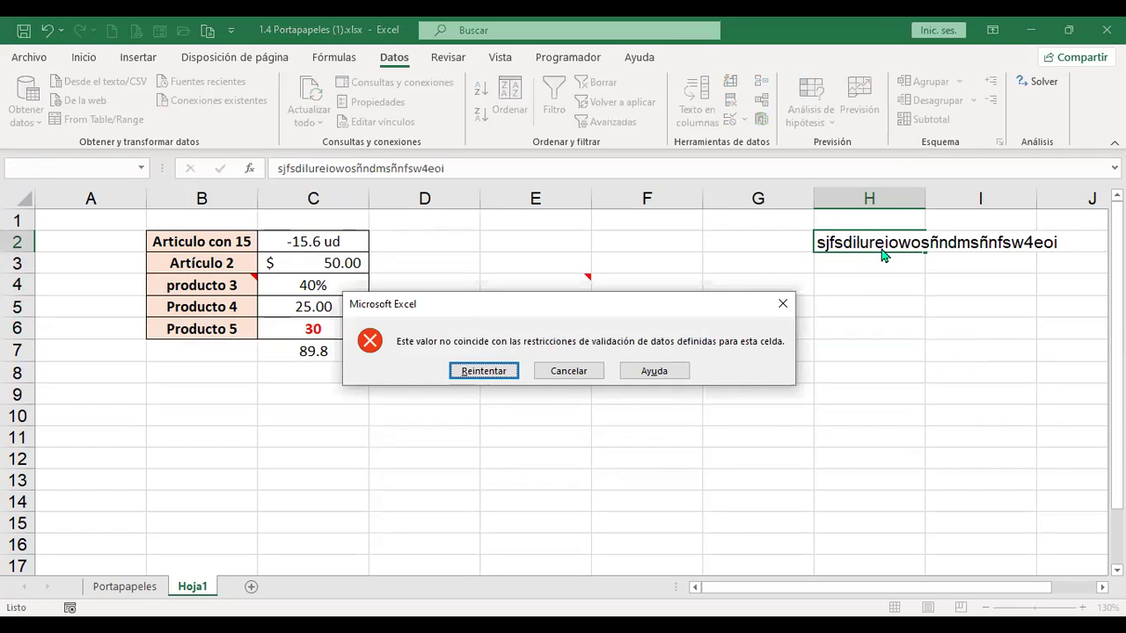
pyautogui.press('Escape')
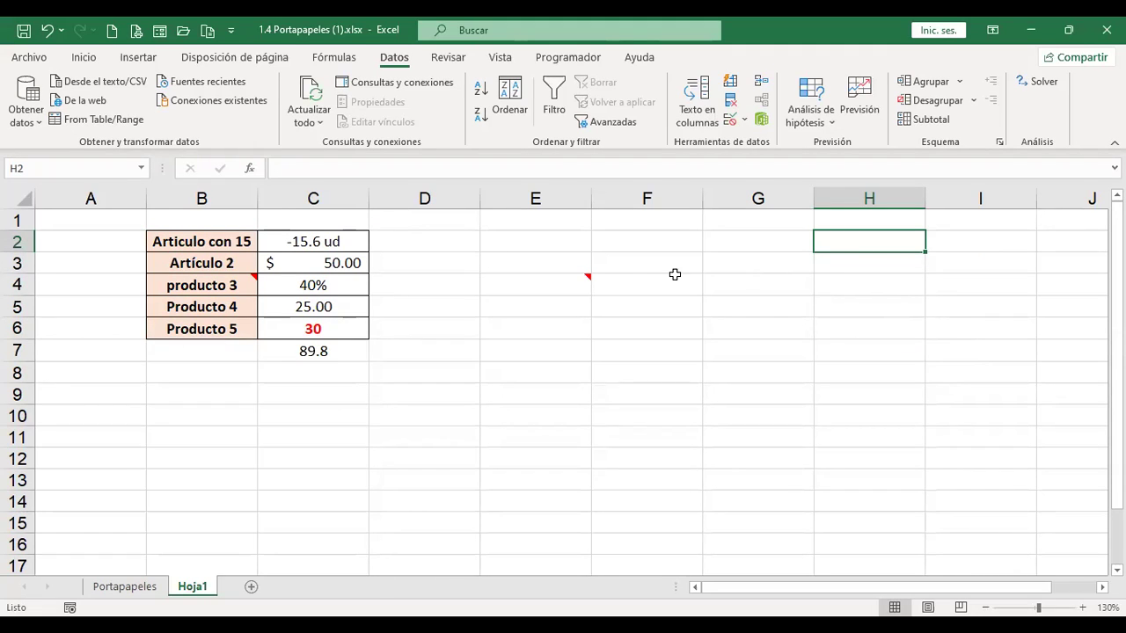
# - Copy B2:C7 and paste it at B10 with the Paste Special option Todo utilizando el tema de origen
pyautogui.moveTo(214, 242); pyautogui.dragTo(315, 350)
pyautogui.hotkey('ctrl', 'c')
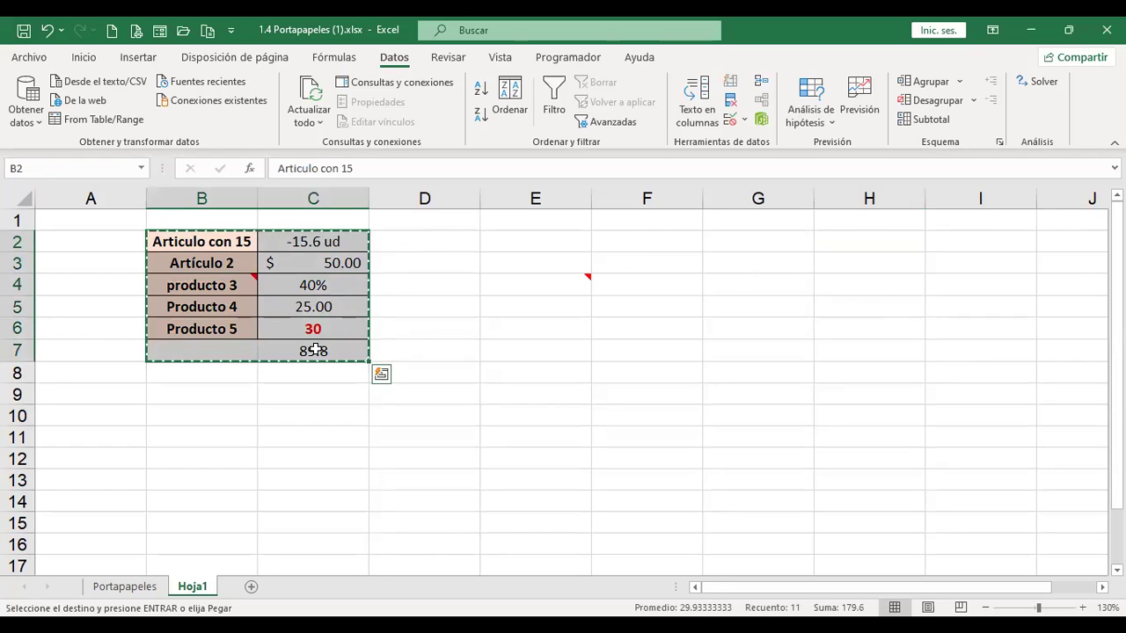
pyautogui.hotkey('ctrl', 'alt', 'v')
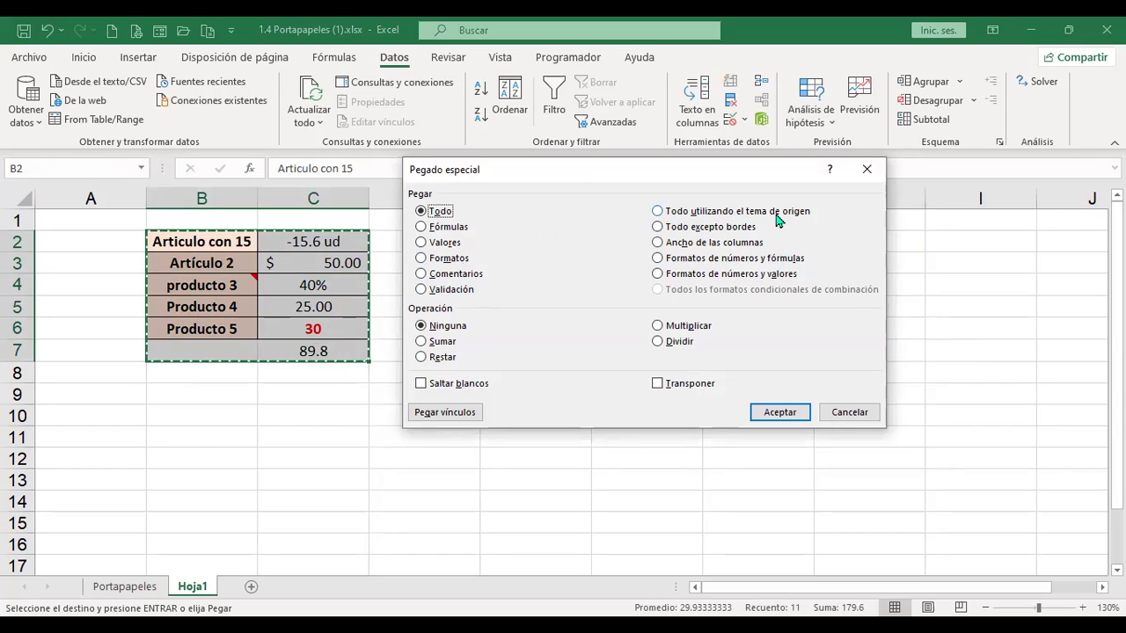
pyautogui.click(847, 413)
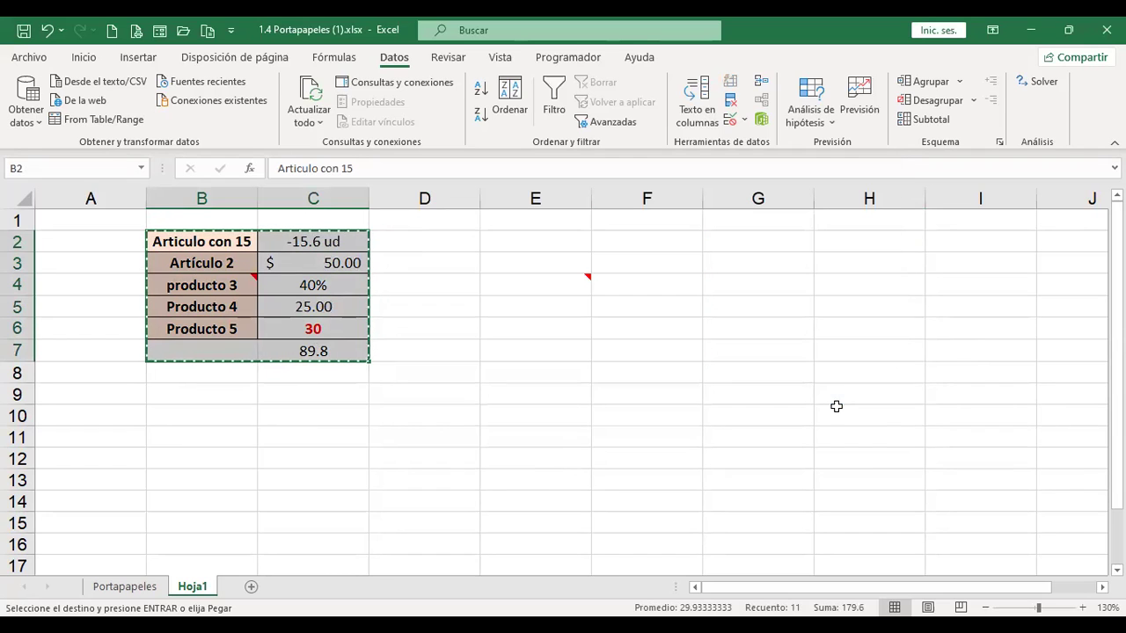
pyautogui.click(203, 412)
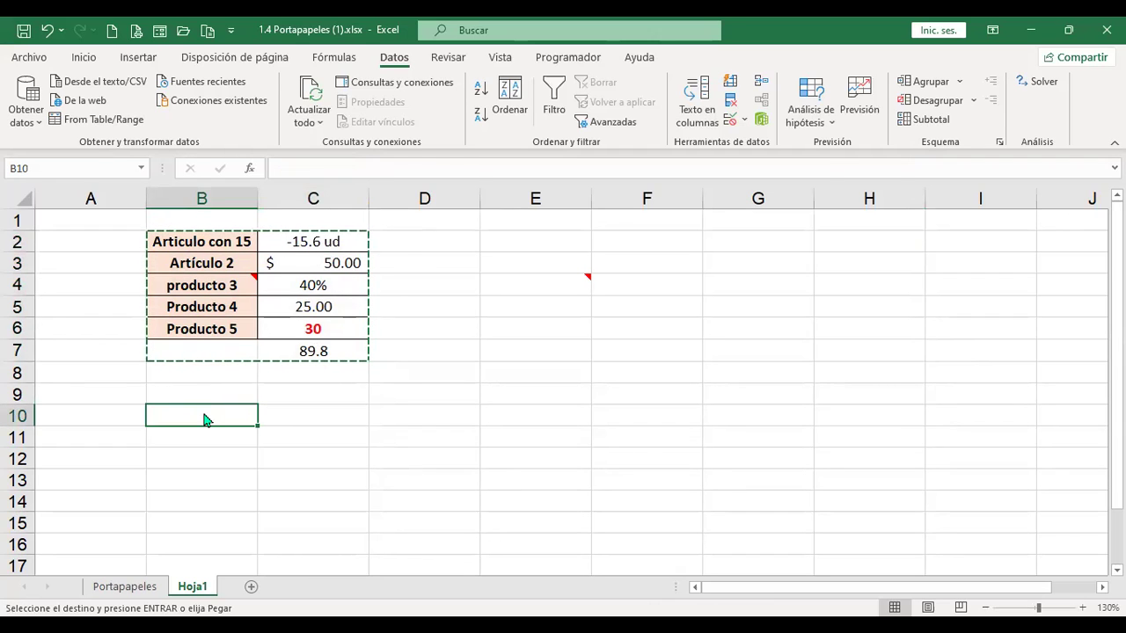
pyautogui.hotkey('ctrl', 'alt', 'v')
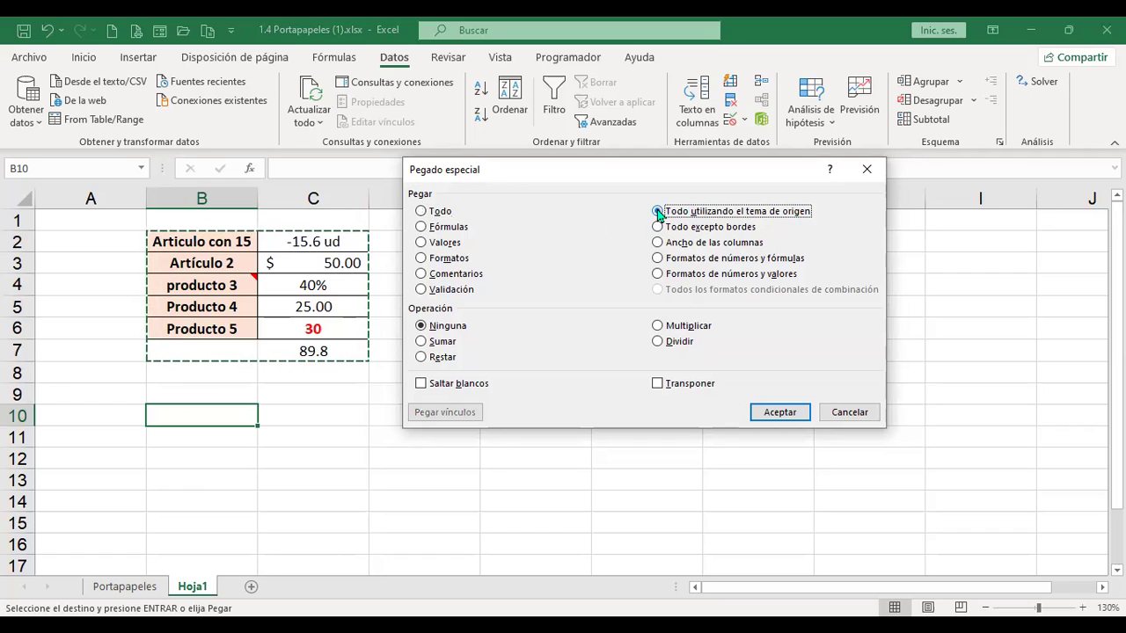
pyautogui.click(774, 413)
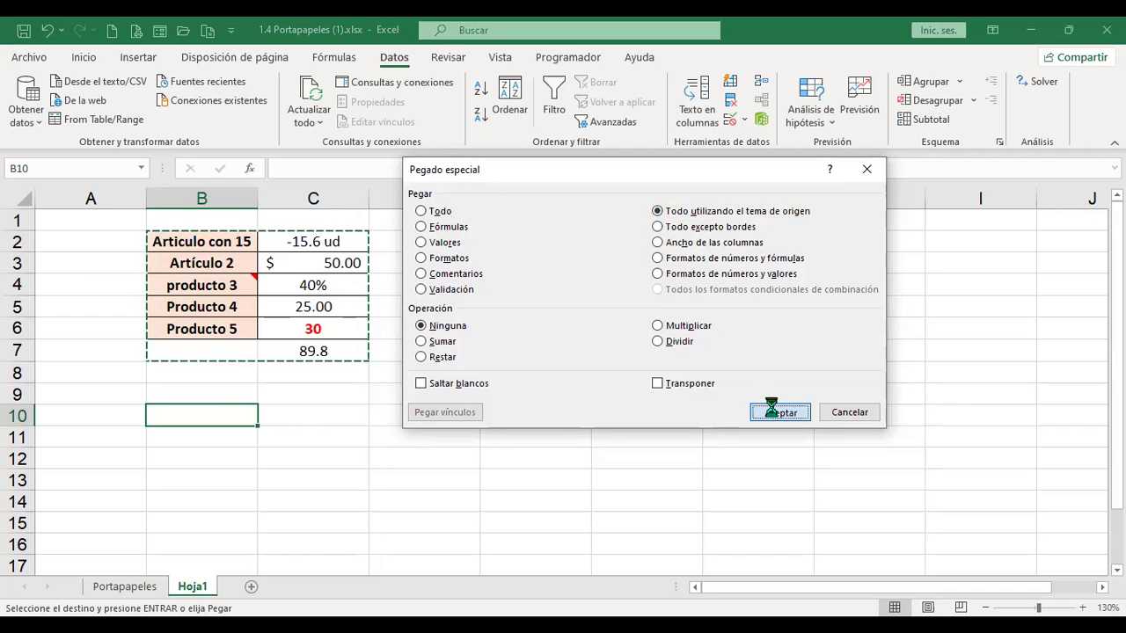
pyautogui.scroll(-1, 255, 398)
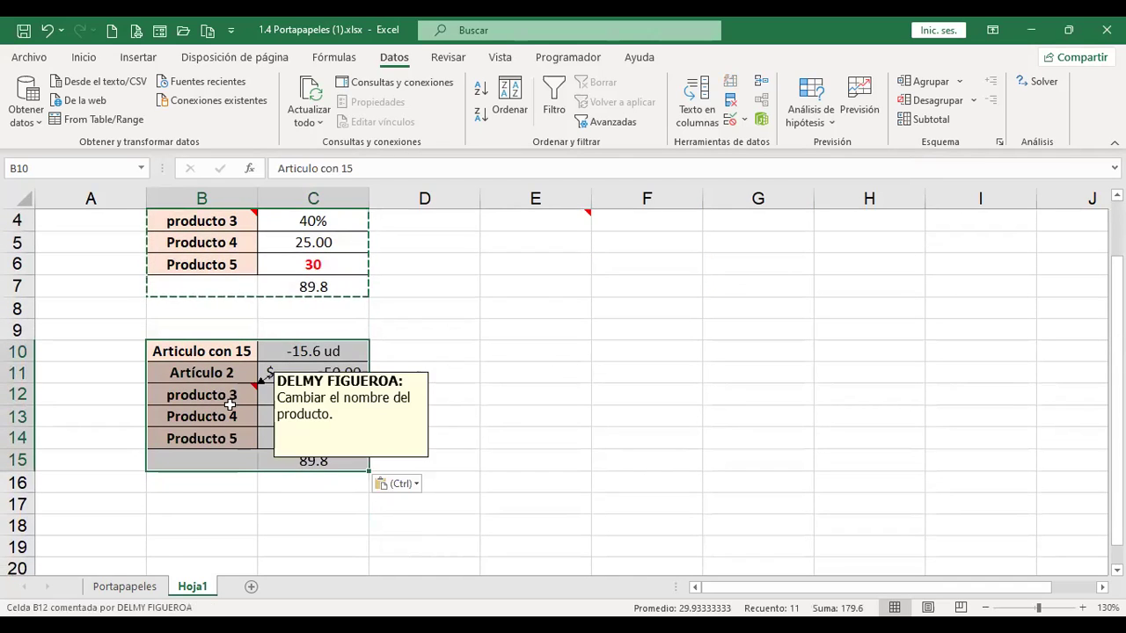
# - Test B10's validation by trying the entries "12" and "sdhfskayltreulfhn8475a498", and inspect the pasted total's formula in C15
pyautogui.click(220, 353)
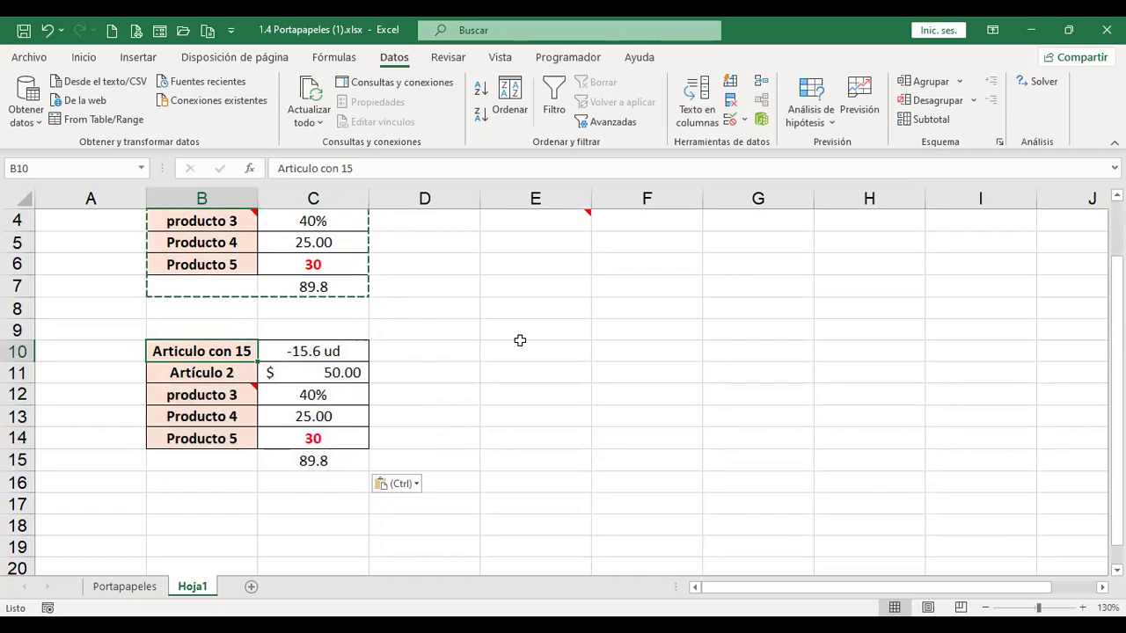
pyautogui.write('12')
pyautogui.press('Return')
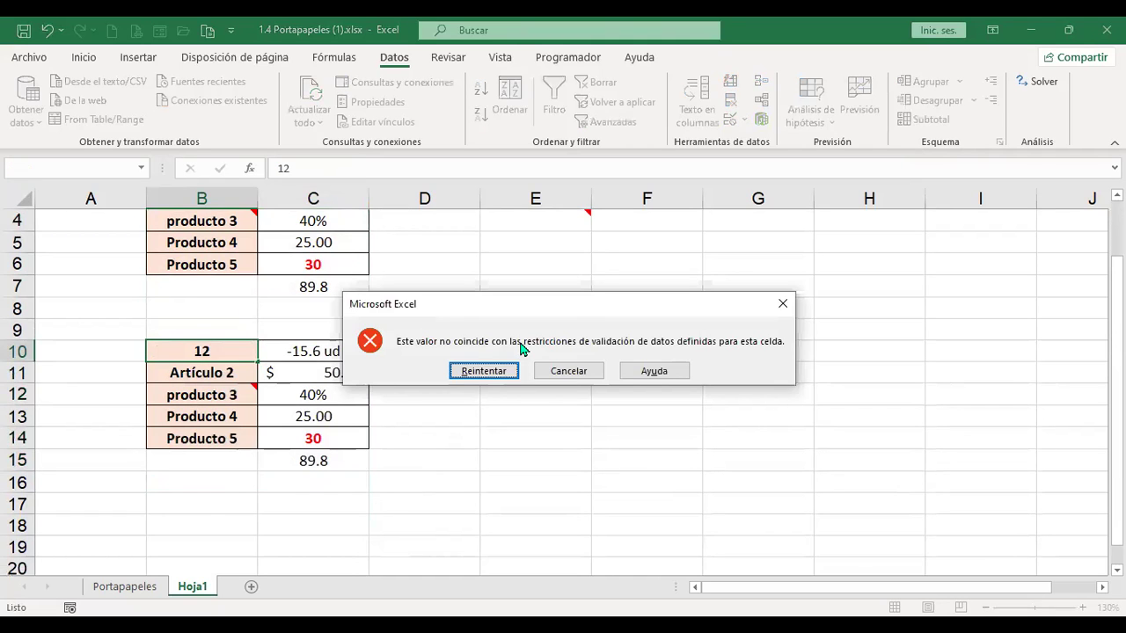
pyautogui.press('Escape')
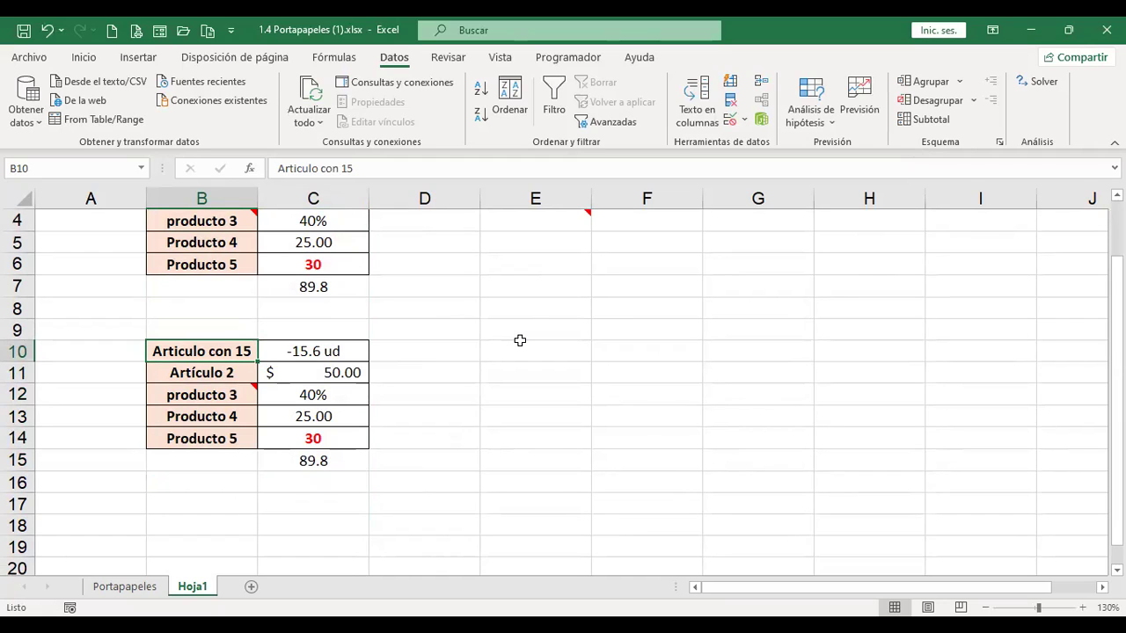
pyautogui.write('sdhfskayltreulfhn8475a498')
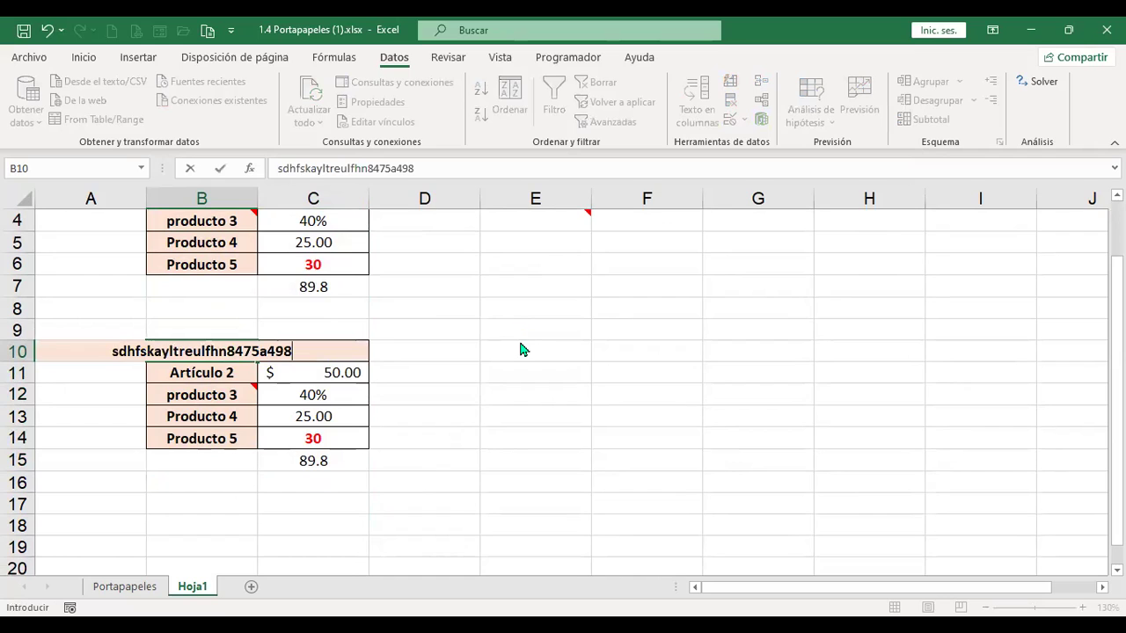
pyautogui.press('Return')
pyautogui.press('Escape')
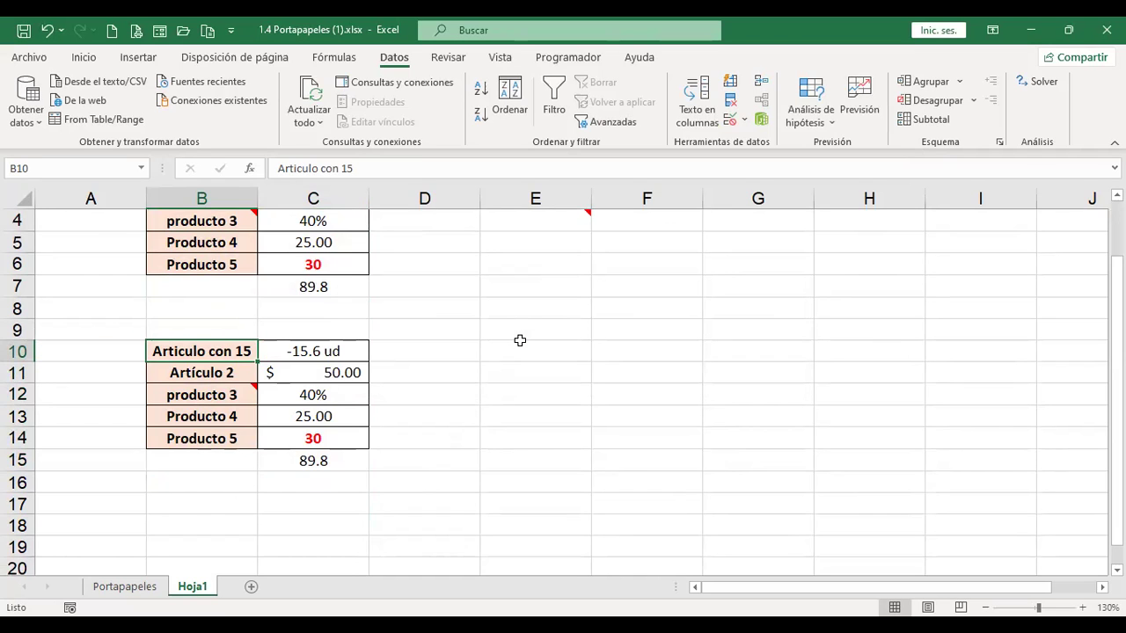
pyautogui.click(328, 350)
pyautogui.click(316, 464)
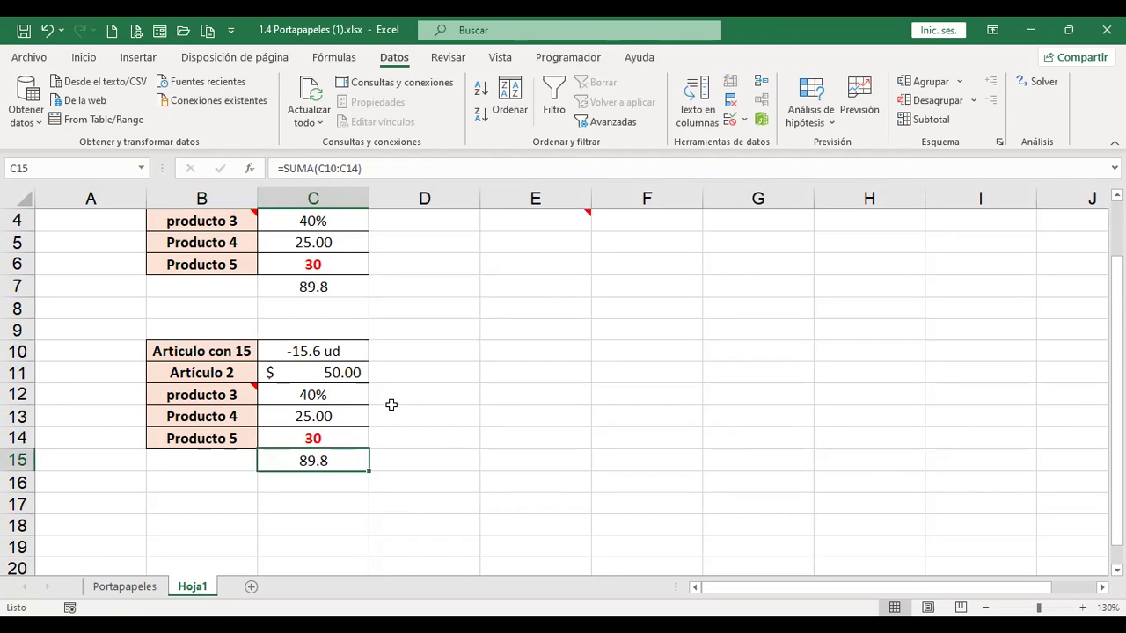
# - Copy B2:C7 and paste it at E10 with the Paste Special option Todo excepto bordes
pyautogui.scroll(1, 393, 405)
pyautogui.moveTo(188, 241); pyautogui.dragTo(348, 350)
pyautogui.hotkey('ctrl', 'c')
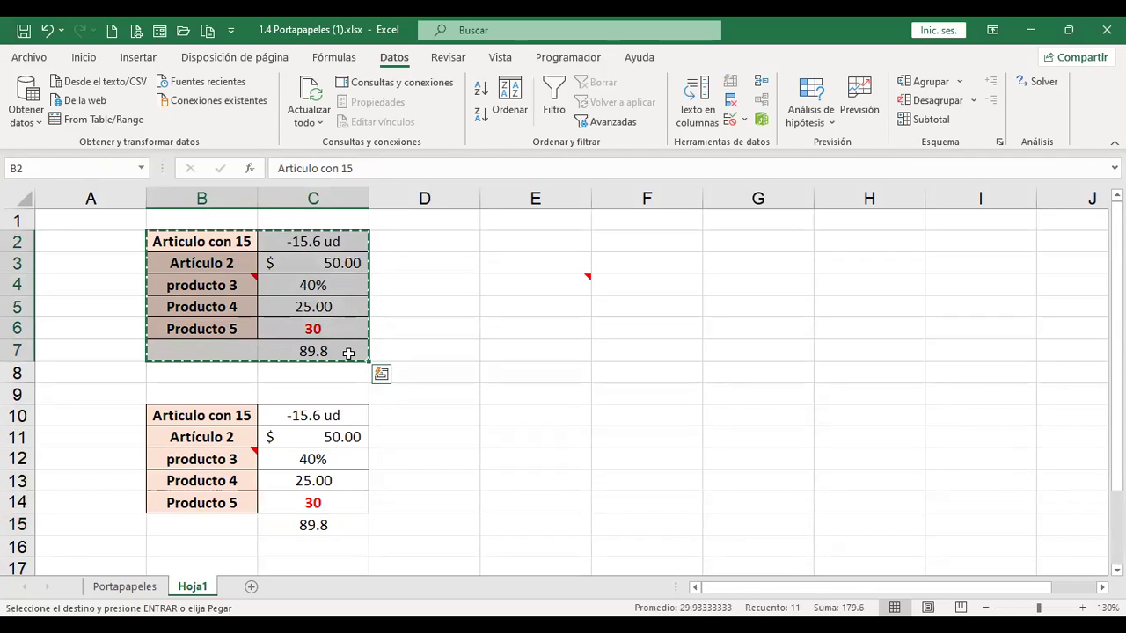
pyautogui.click(541, 418)
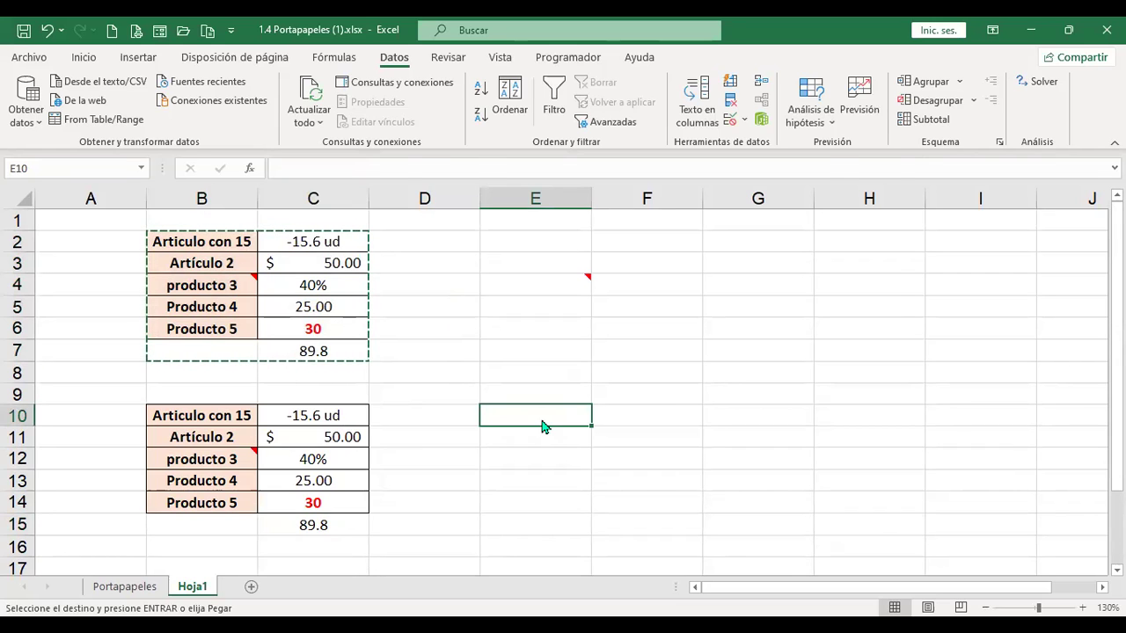
pyautogui.hotkey('ctrl', 'alt', 'v')
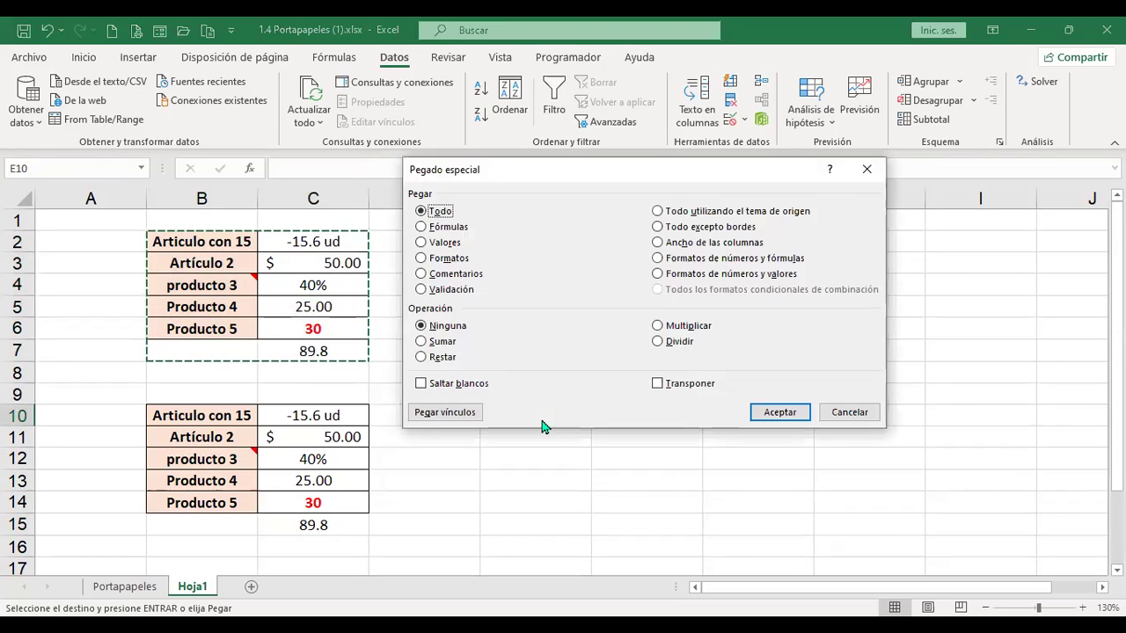
pyautogui.click(658, 228)
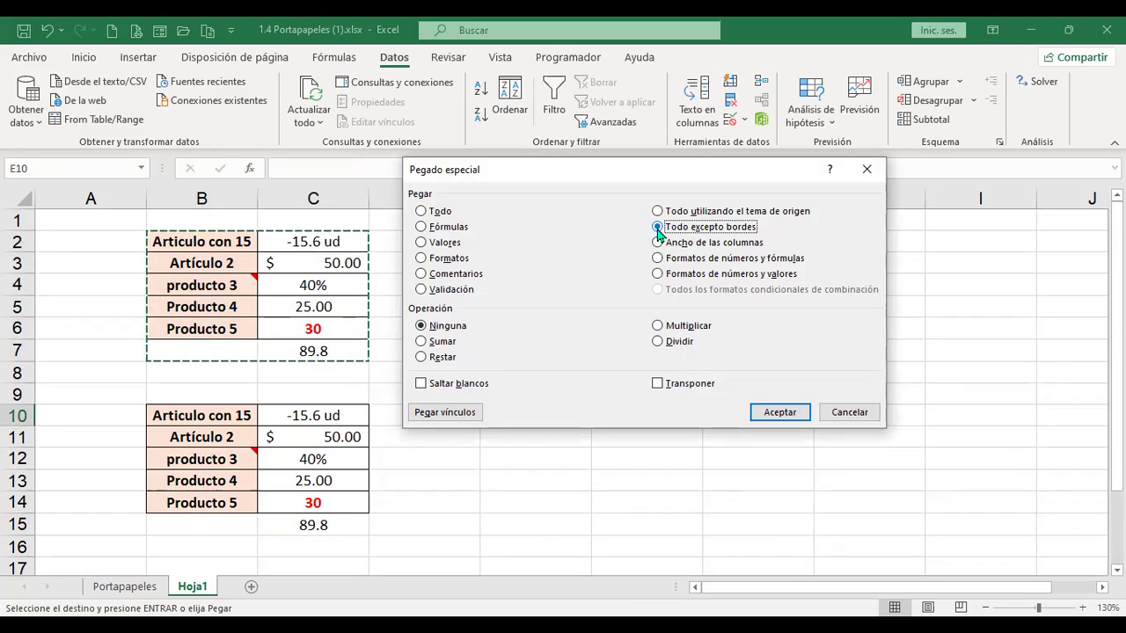
pyautogui.click(778, 415)
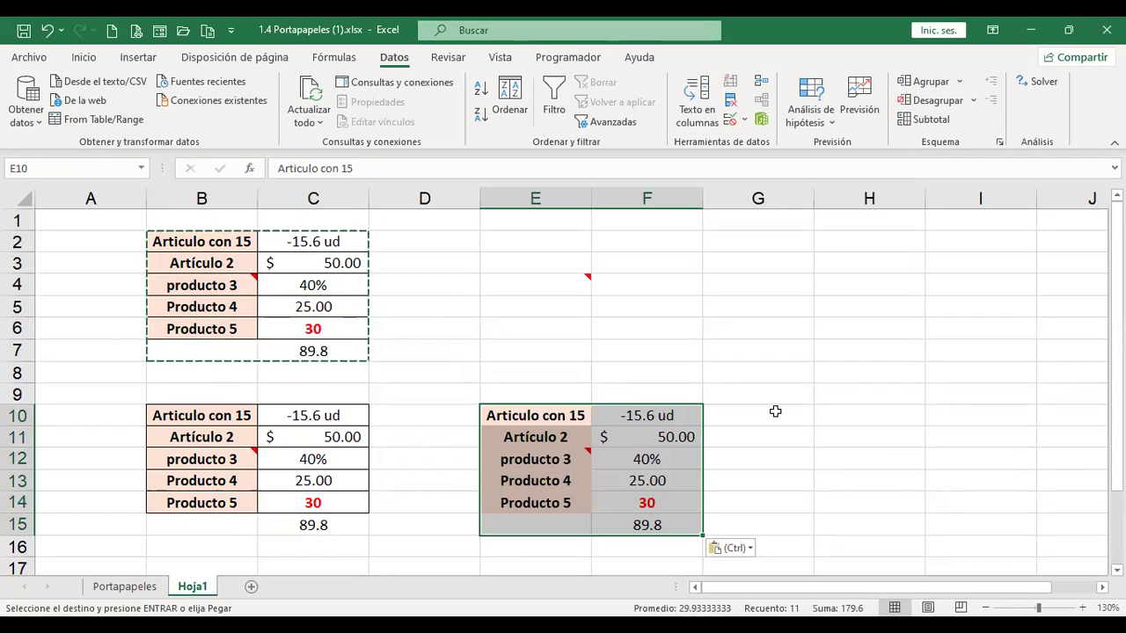
pyautogui.click(683, 415)
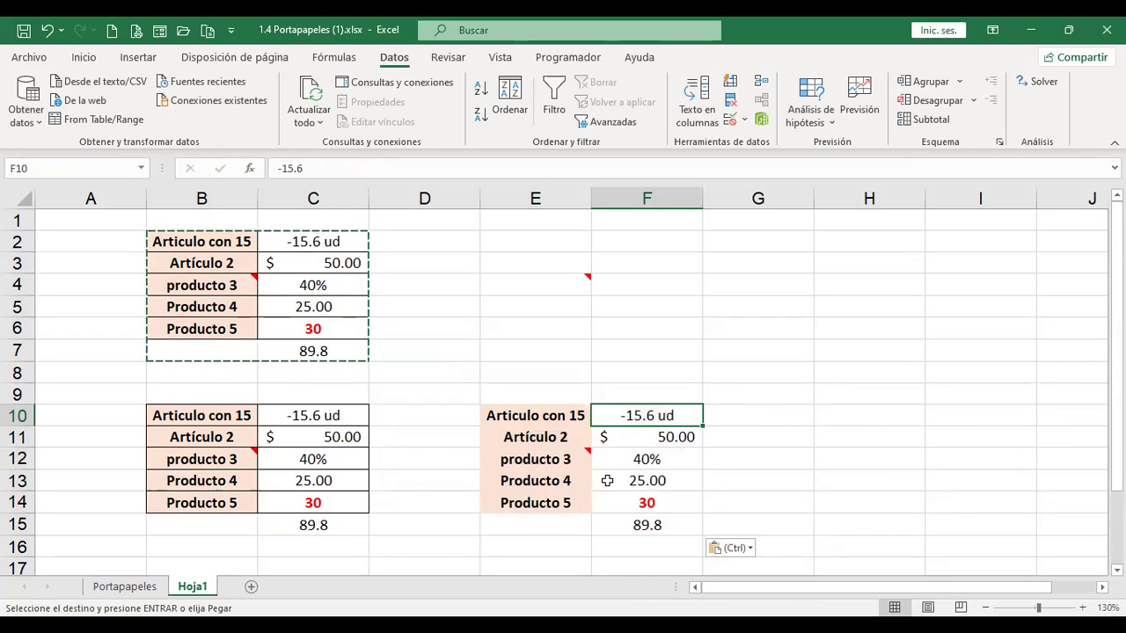
# - Paste the copied table at H10 with the Paste Special option Formatos de números y valores
pyautogui.click(869, 415)
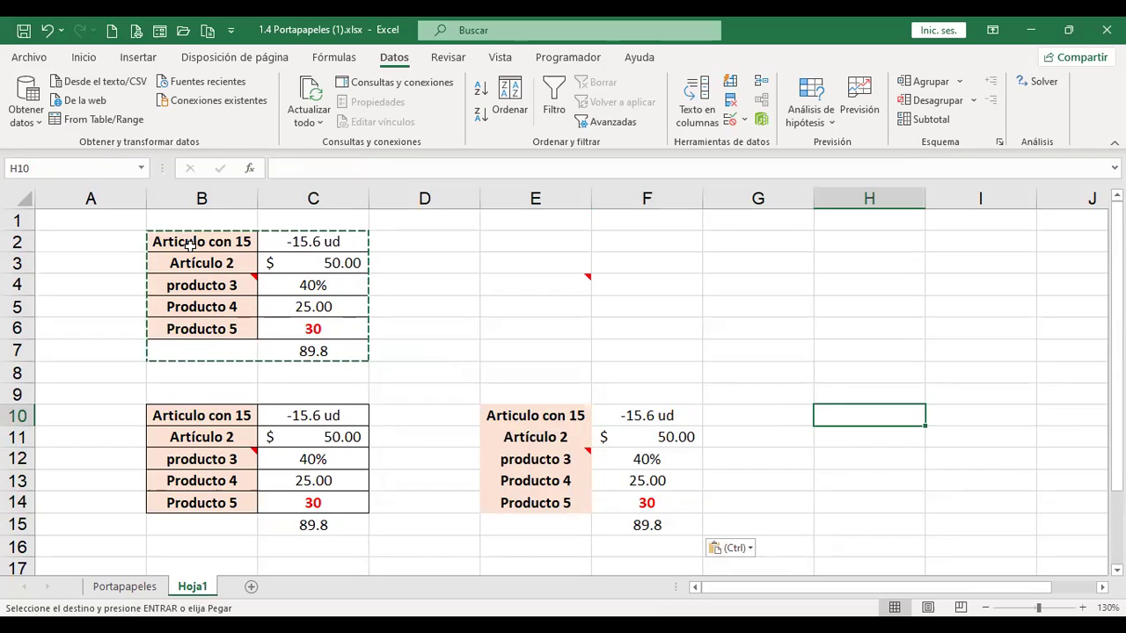
pyautogui.hotkey('ctrl', 'alt', 'v')
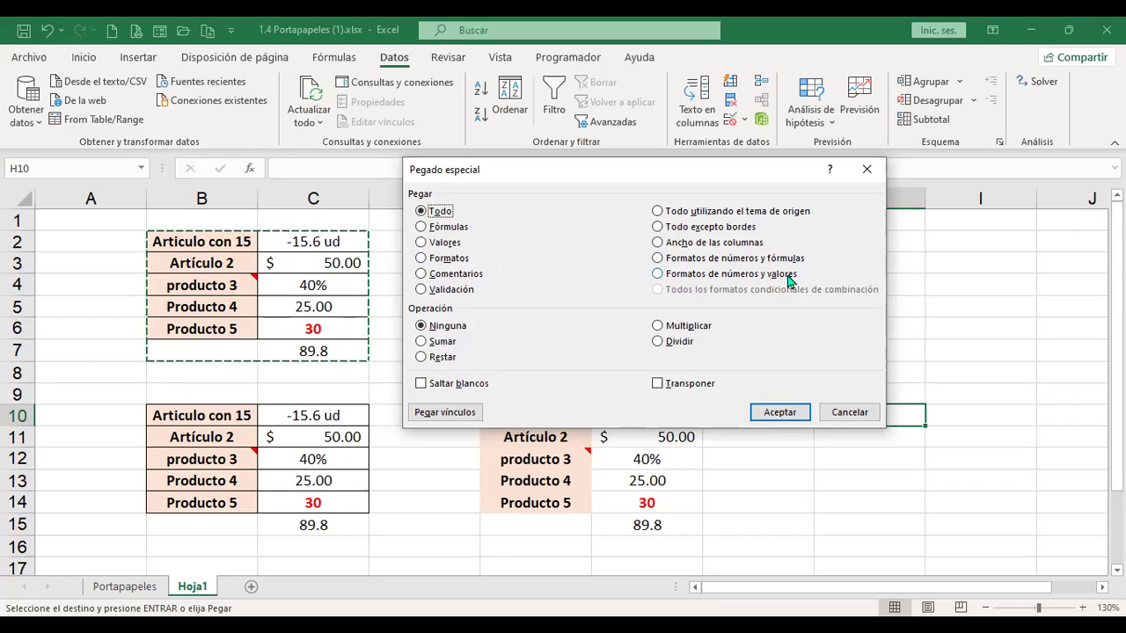
pyautogui.click(659, 259)
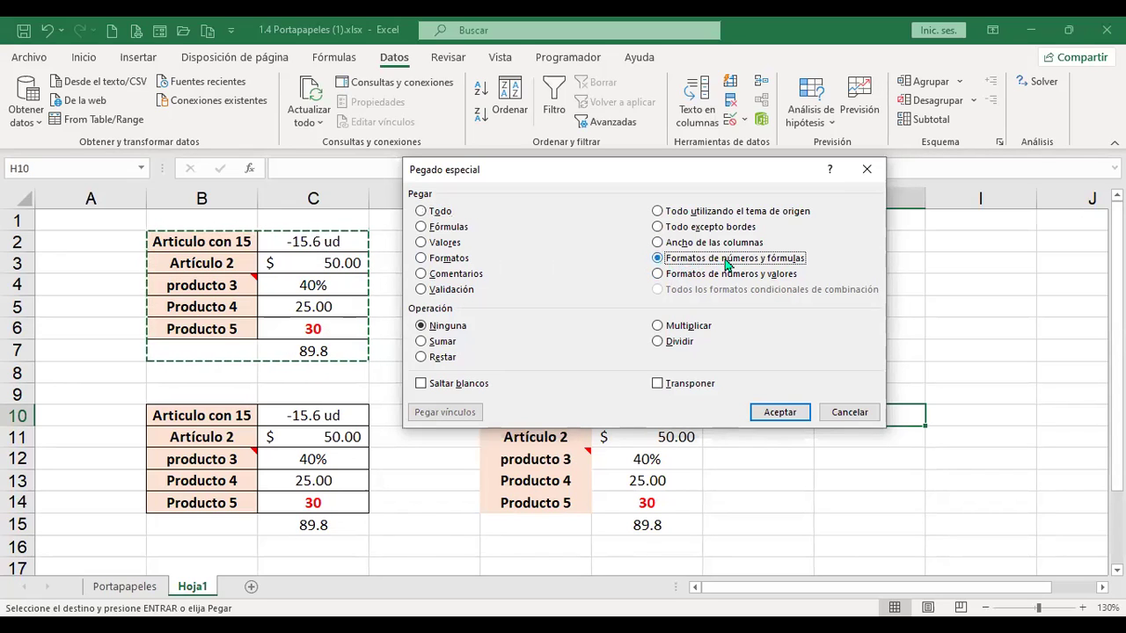
pyautogui.click(658, 275)
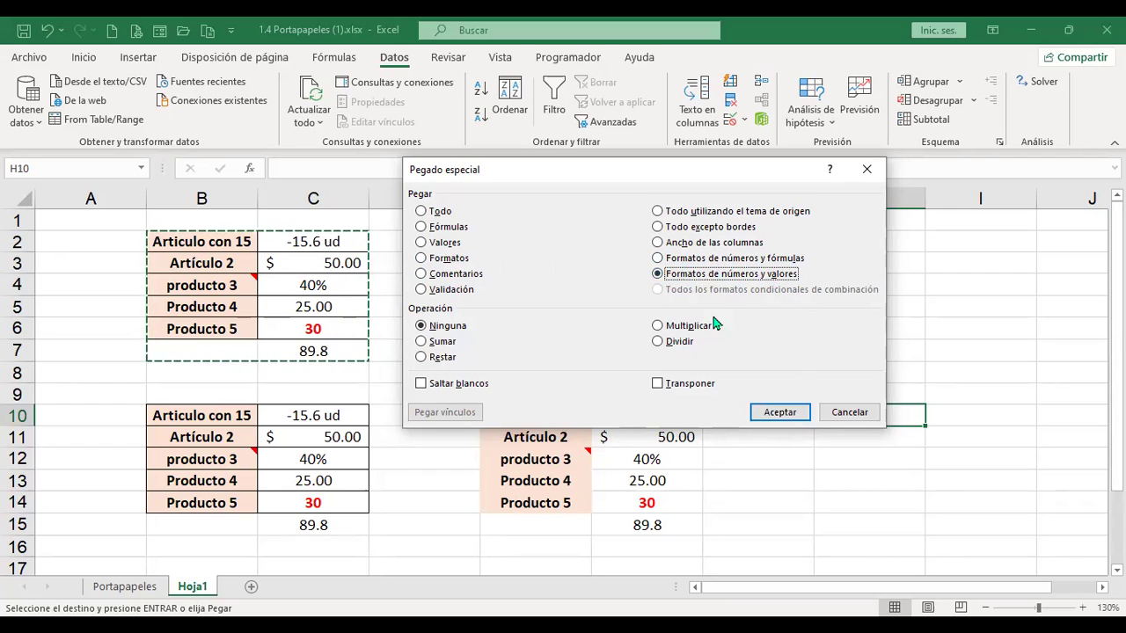
pyautogui.click(801, 412)
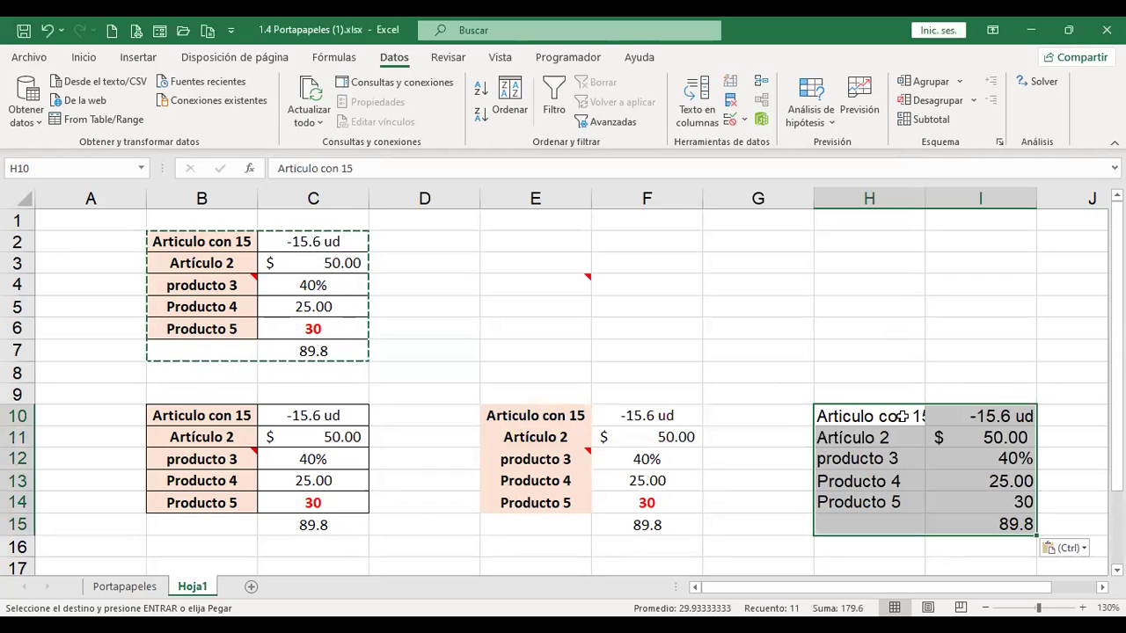
pyautogui.hotkey('ctrl', 'alt', 'v')
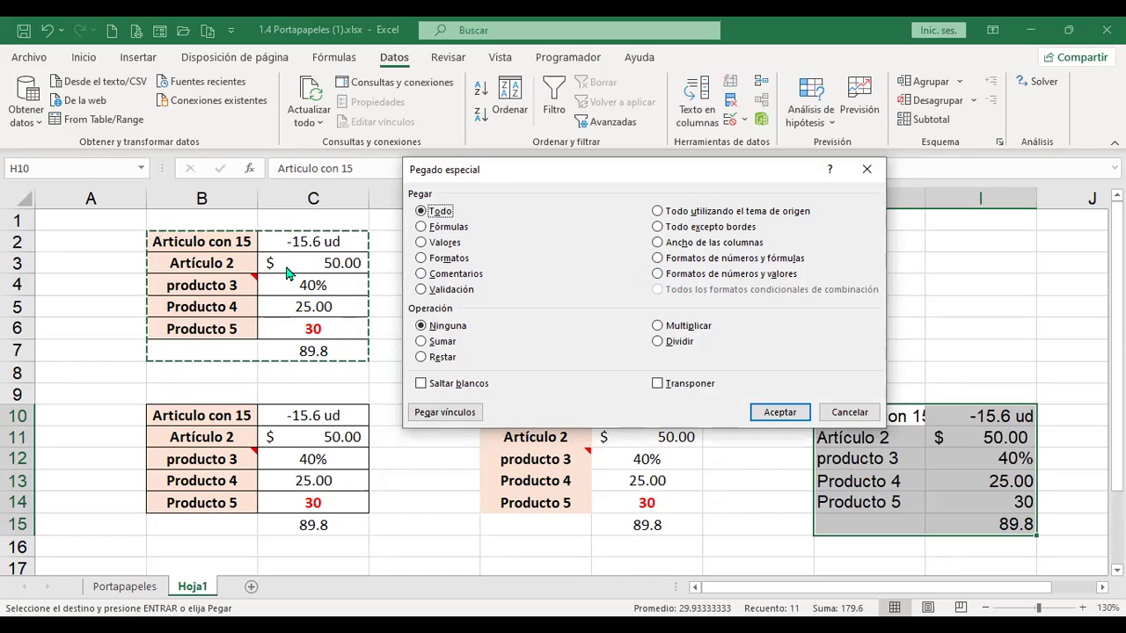
pyautogui.click(850, 412)
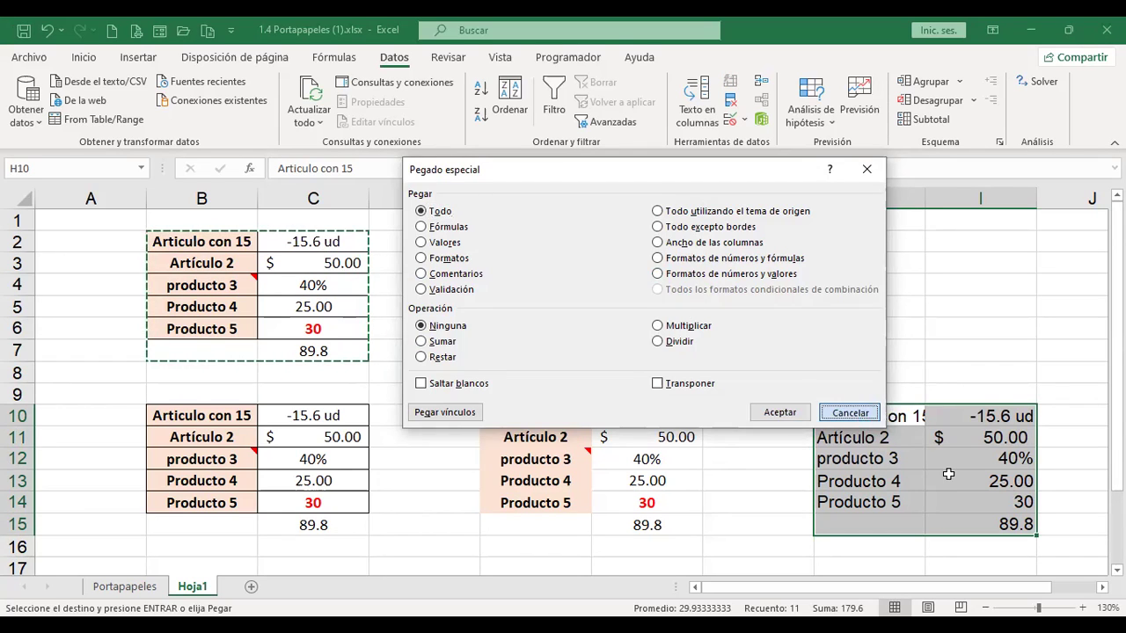
# - Autofit the width of column H to its contents and inspect the pasted total in I15
pyautogui.scroll(-1, 932, 440)
pyautogui.click(894, 403)
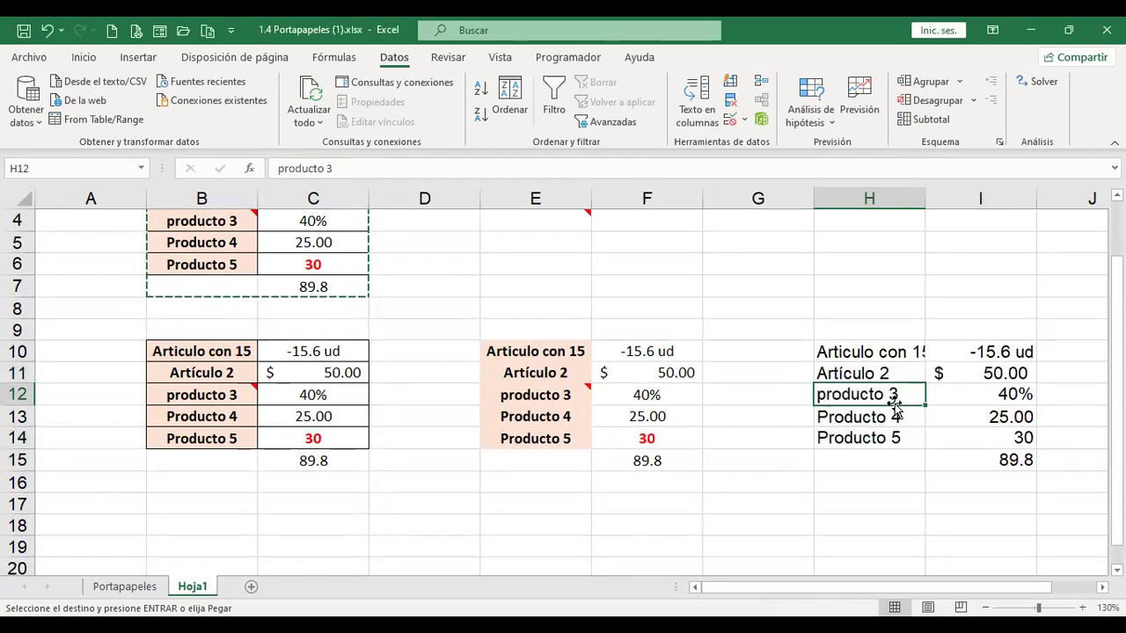
pyautogui.doubleClick(925, 189)
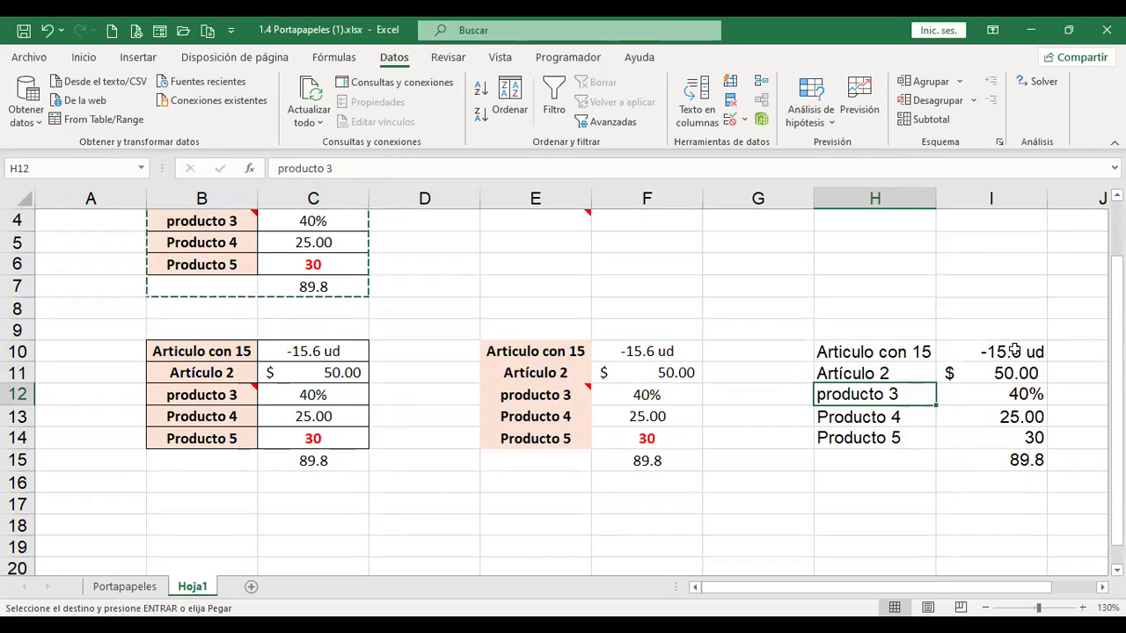
pyautogui.click(1020, 460)
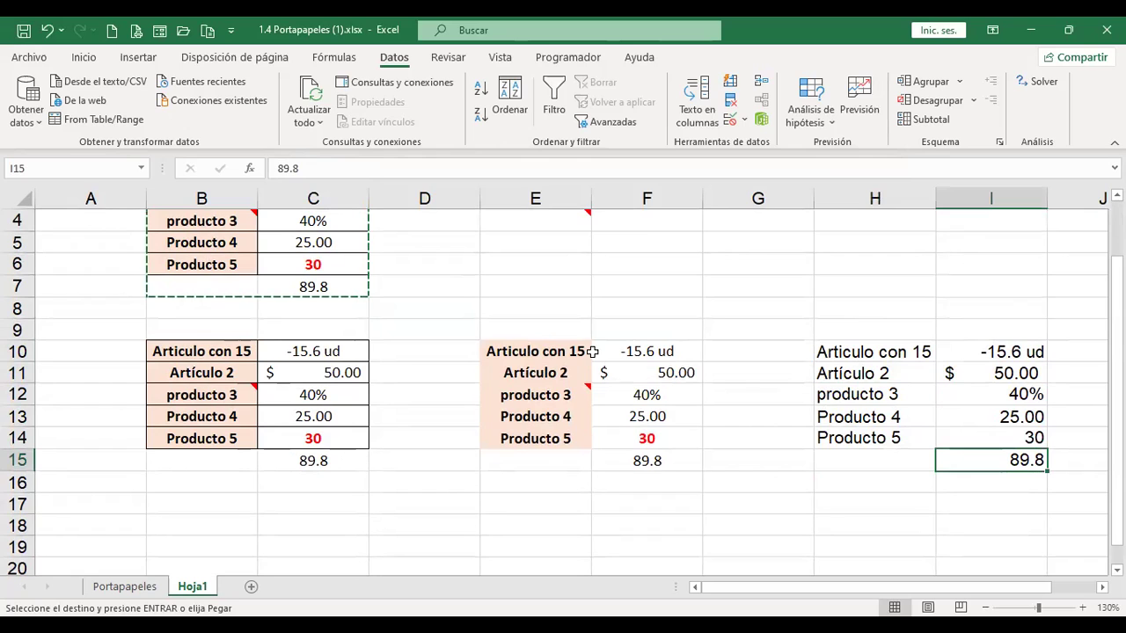
pyautogui.hotkey('ctrl', 'alt', 'v')
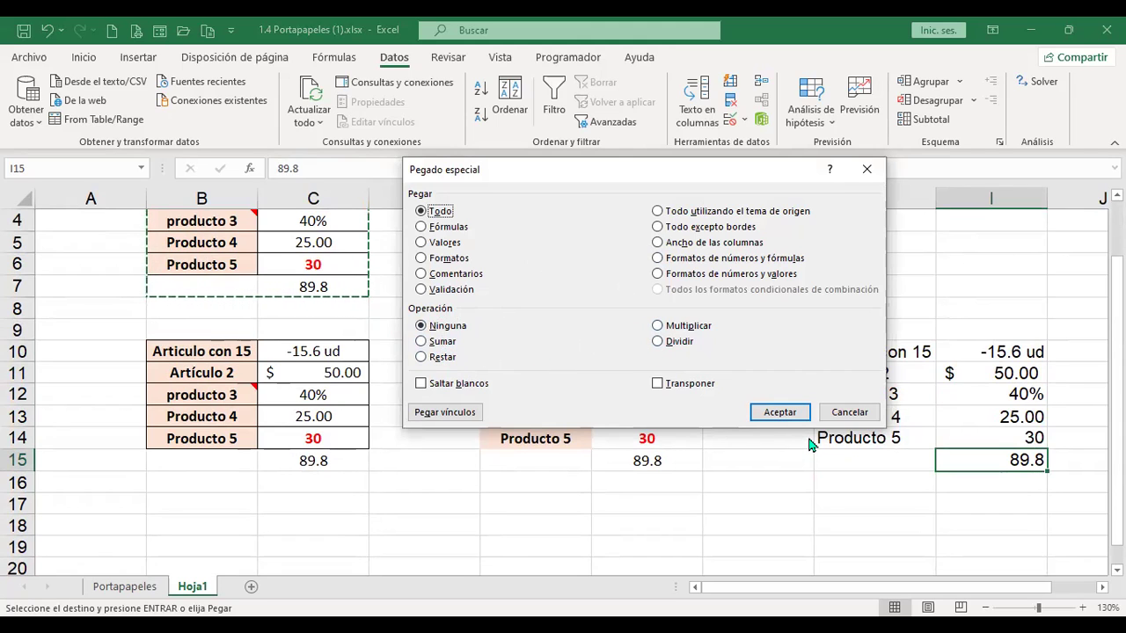
pyautogui.click(850, 416)
# - Add a new worksheet and paste the copied product table there at B2 and again at E2
pyautogui.scroll(1, 851, 415)
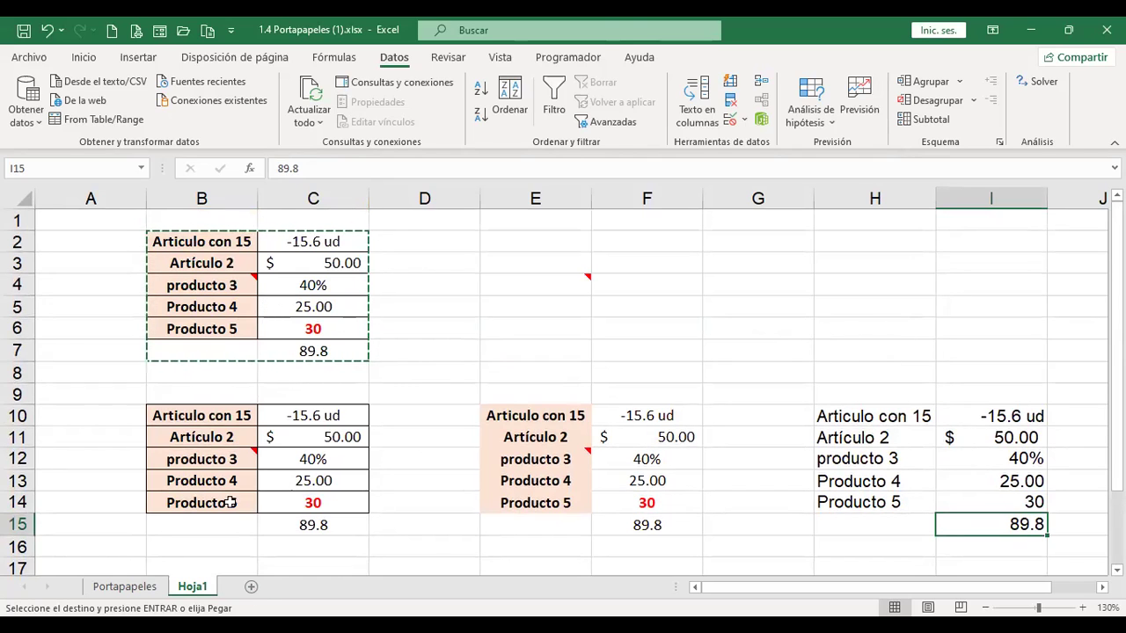
pyautogui.click(252, 588)
pyautogui.scroll(1, 271, 307)
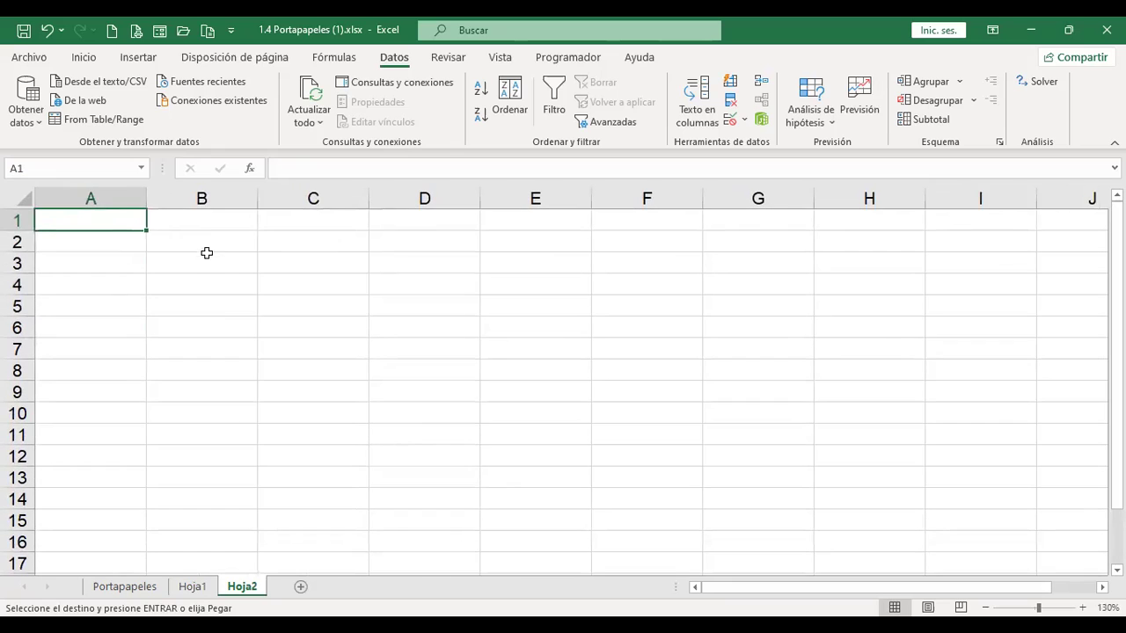
pyautogui.click(205, 243)
pyautogui.write('Articulo con 15\t-15.6 ud Artículo 2\t$ 50.00 producto 3\t40% Producto 4\t25.00 Producto 5\t30 \t89.8')
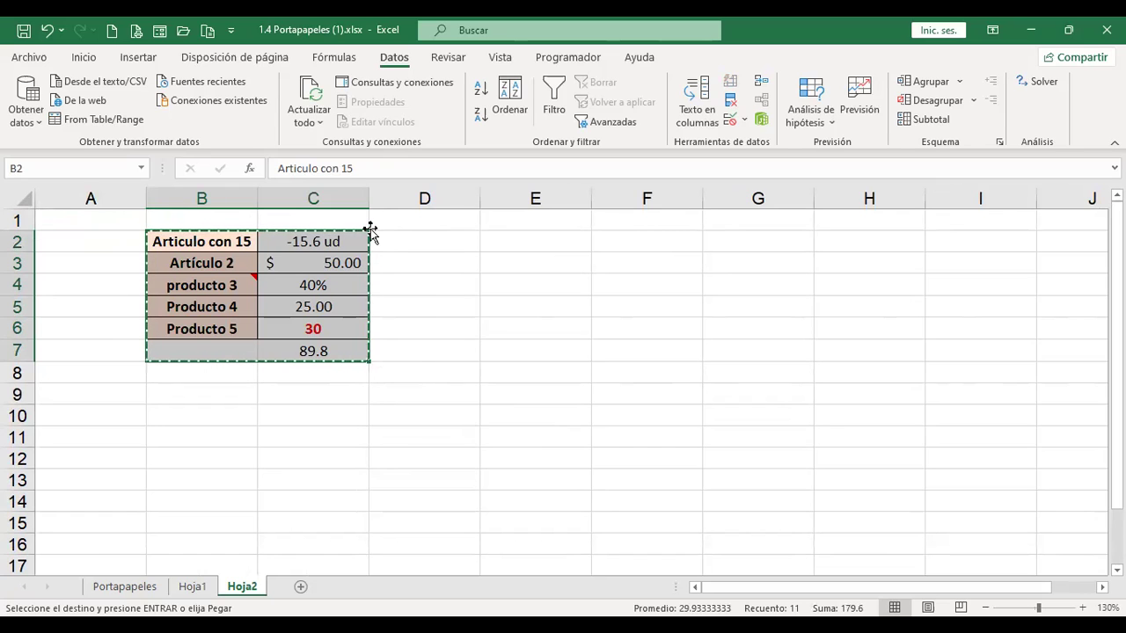
pyautogui.click(522, 243)
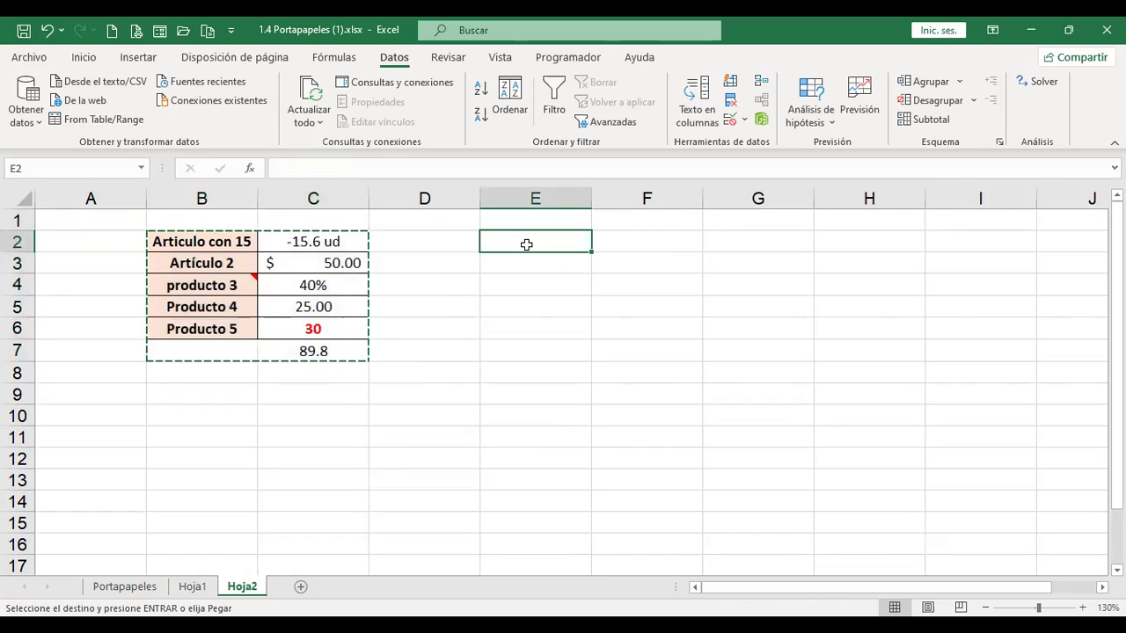
pyautogui.hotkey('ctrl', 'v')
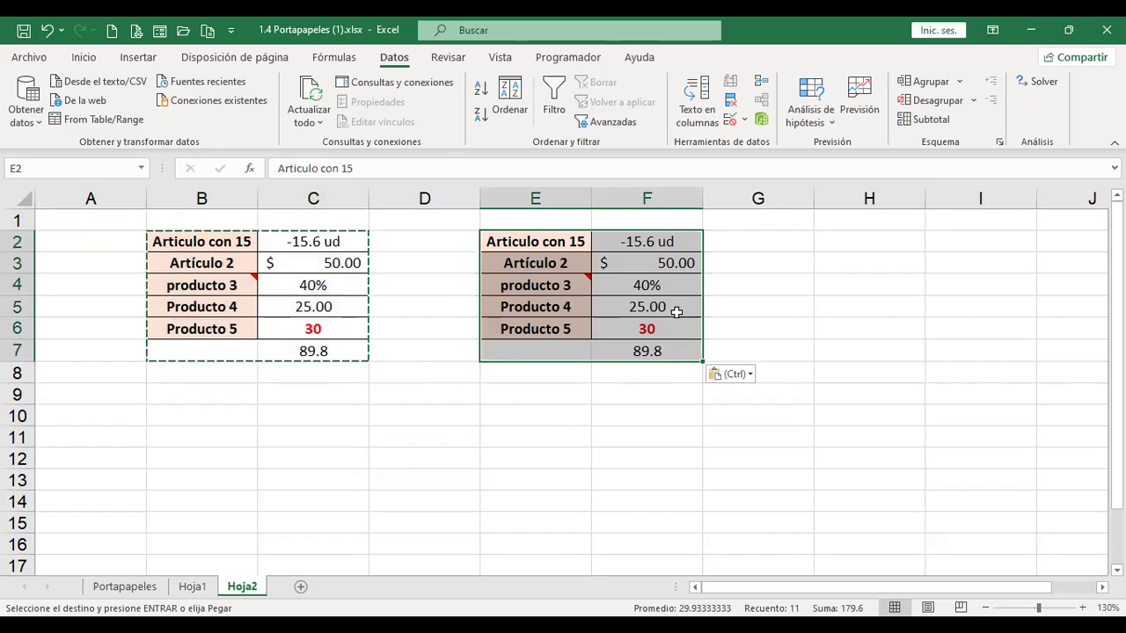
# - Replace the values in F2:F6 with 1, 2, 3, 4 and 5
pyautogui.click(676, 241)
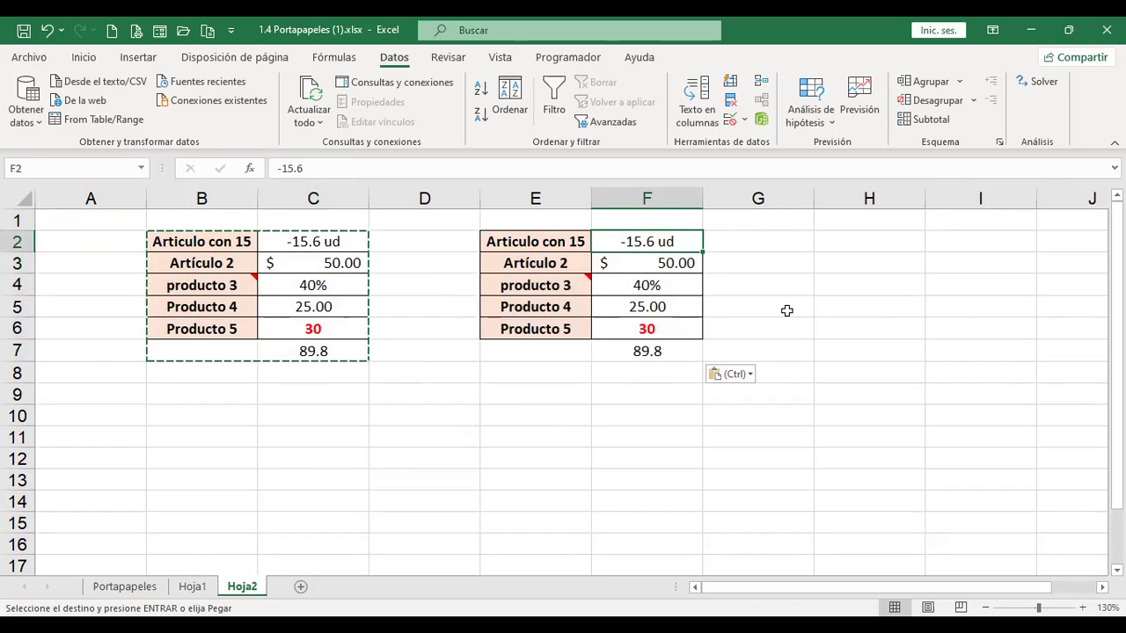
pyautogui.write('1')
pyautogui.press('Return')
pyautogui.write('2')
pyautogui.press('Return')
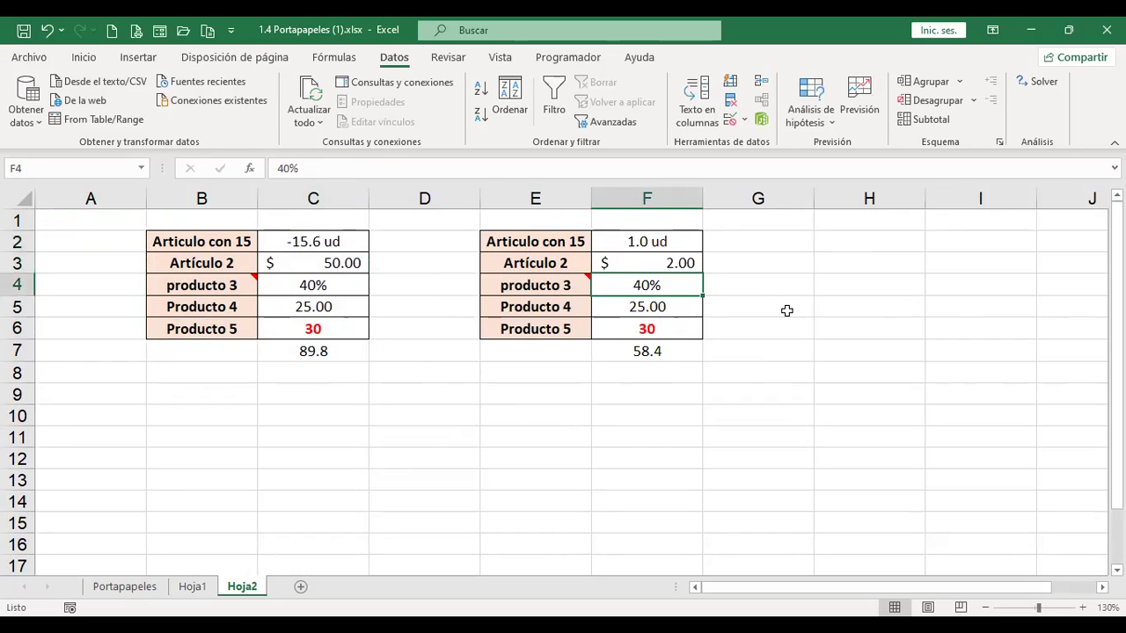
pyautogui.write('3')
pyautogui.press('Return')
pyautogui.write('4')
pyautogui.press('Return')
pyautogui.write('5')
pyautogui.press('Up')
# - Clear only the formats from the value cells F2:F6
pyautogui.press('Up')
pyautogui.press('Up')
pyautogui.press('Up')
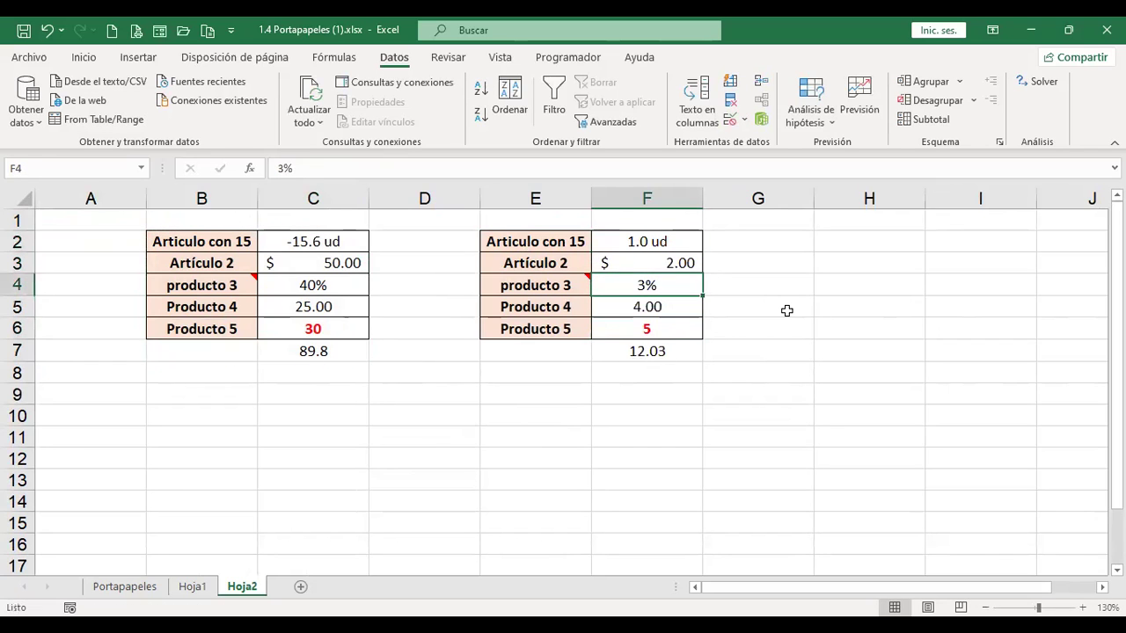
pyautogui.hotkey('shift', 'Down')
pyautogui.hotkey('shift', 'Down')
pyautogui.hotkey('shift', 'Down')
pyautogui.hotkey('shift', 'Down')
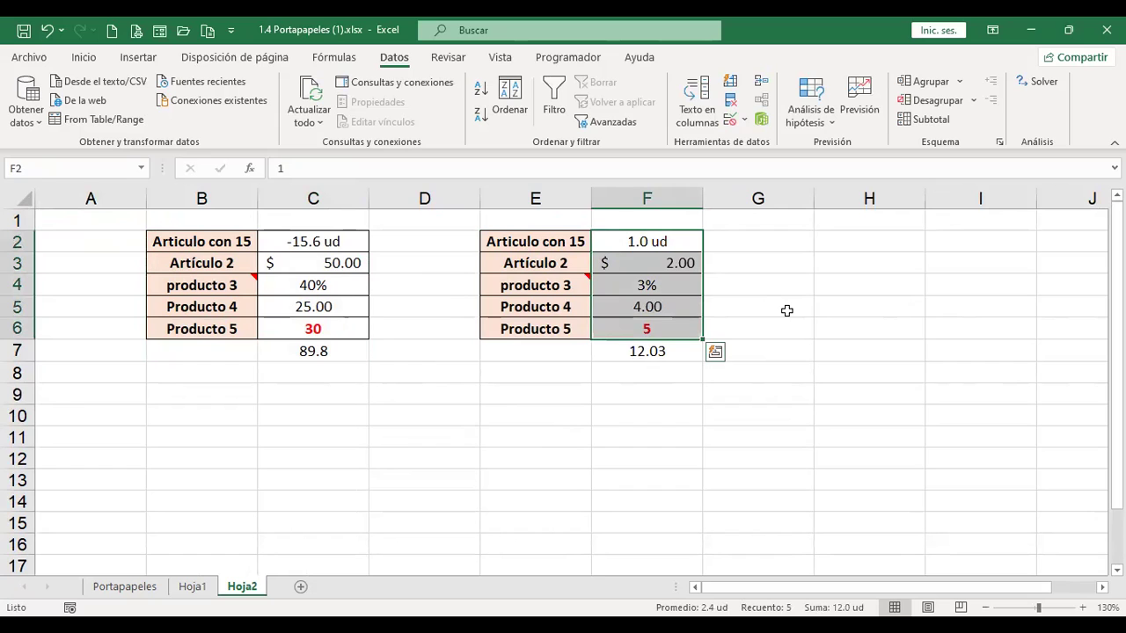
pyautogui.click(88, 58)
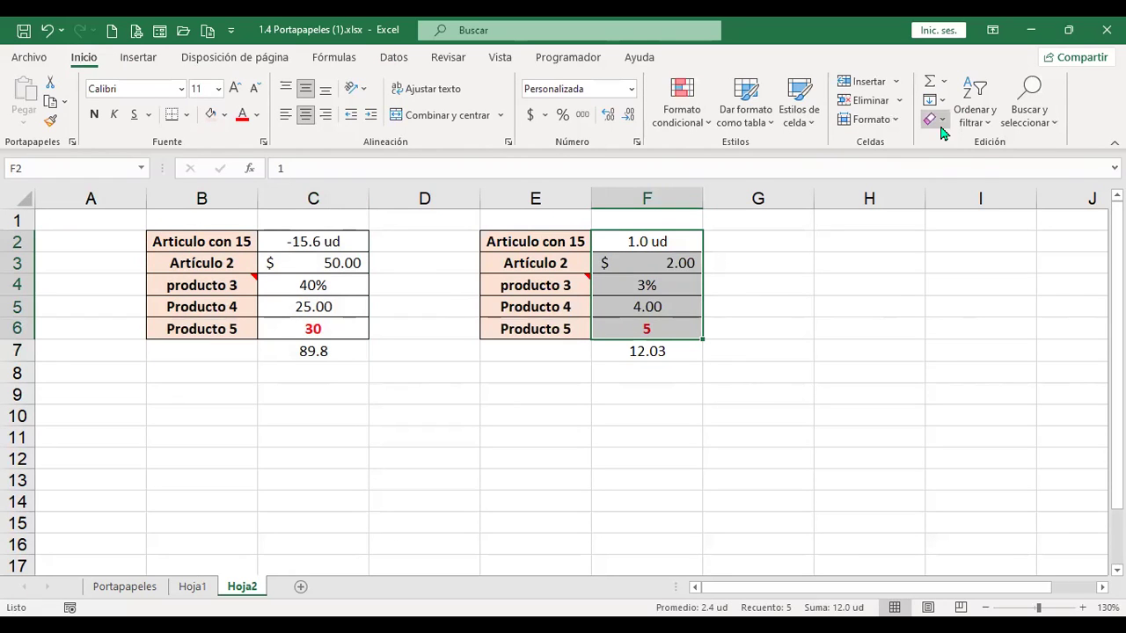
pyautogui.click(940, 121)
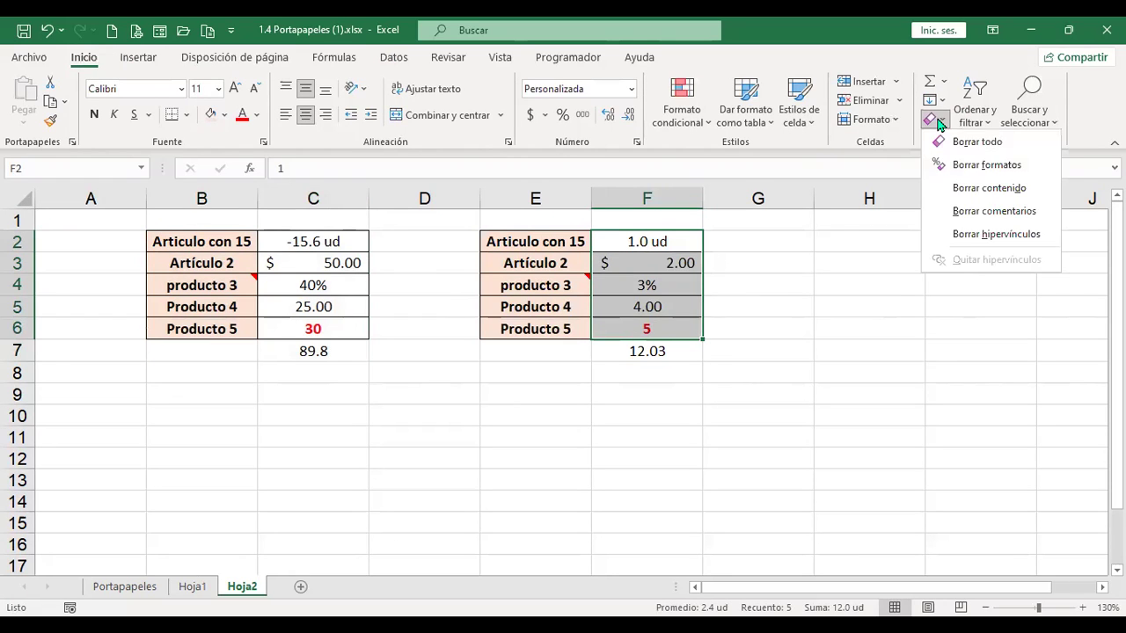
pyautogui.click(993, 165)
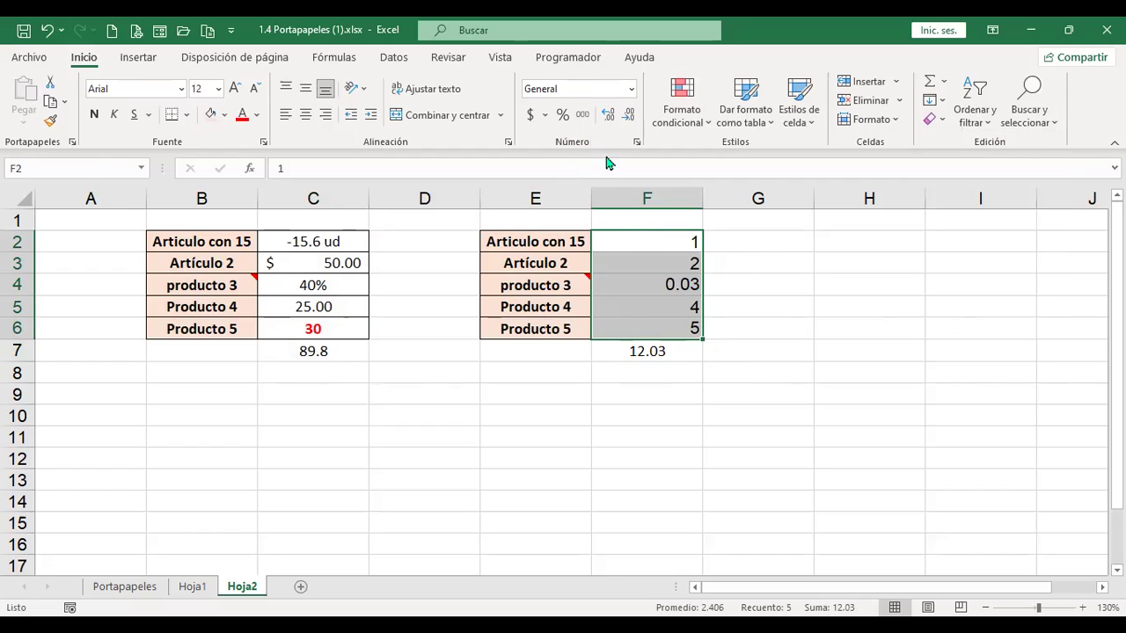
# - Set the producto 3 value in F4 to 3
pyautogui.click(645, 242)
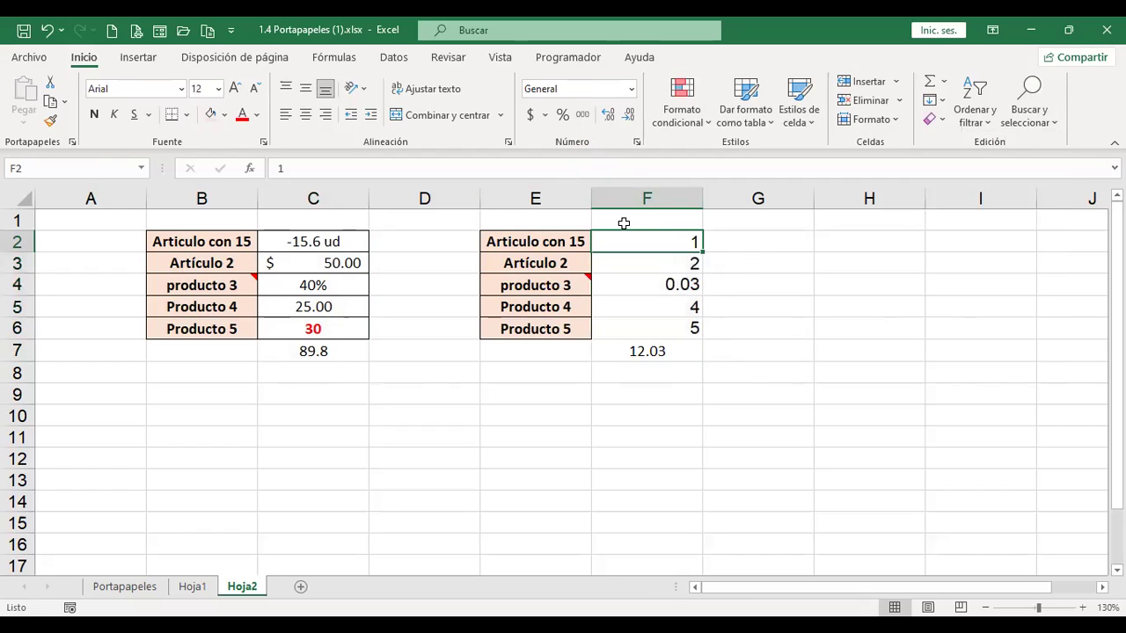
pyautogui.press('Return')
pyautogui.press('Return')
pyautogui.write('3')
pyautogui.press('Return')
pyautogui.press('Return')
pyautogui.press('Return')
pyautogui.press('Up')
# - Center the values in F2:F6 horizontally
pyautogui.moveTo(632, 235); pyautogui.dragTo(639, 326)
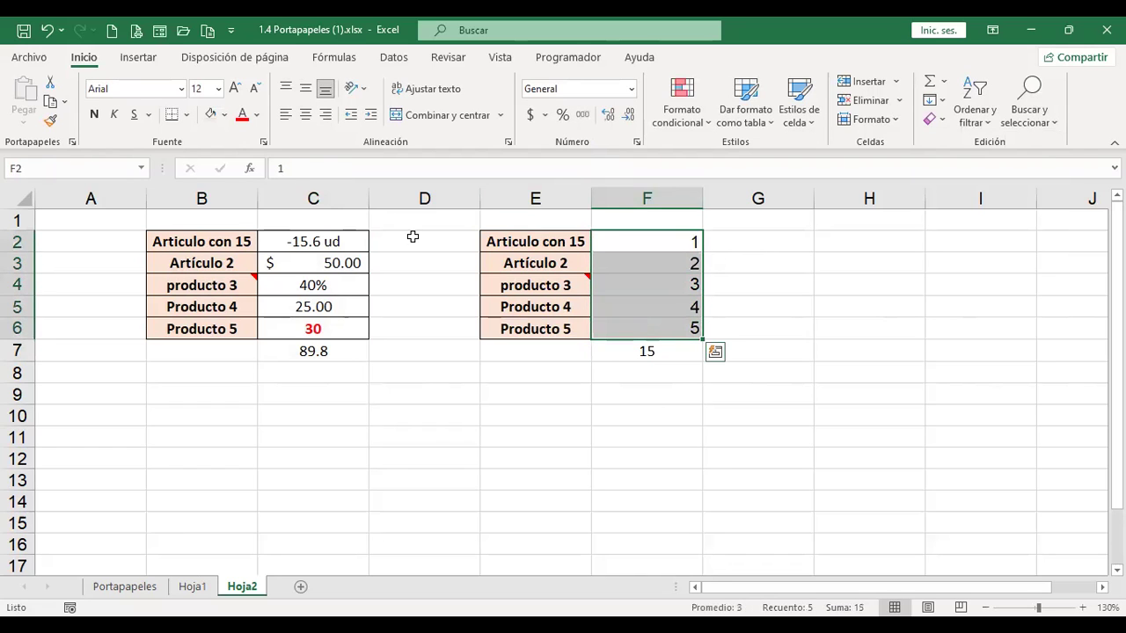
pyautogui.click(306, 119)
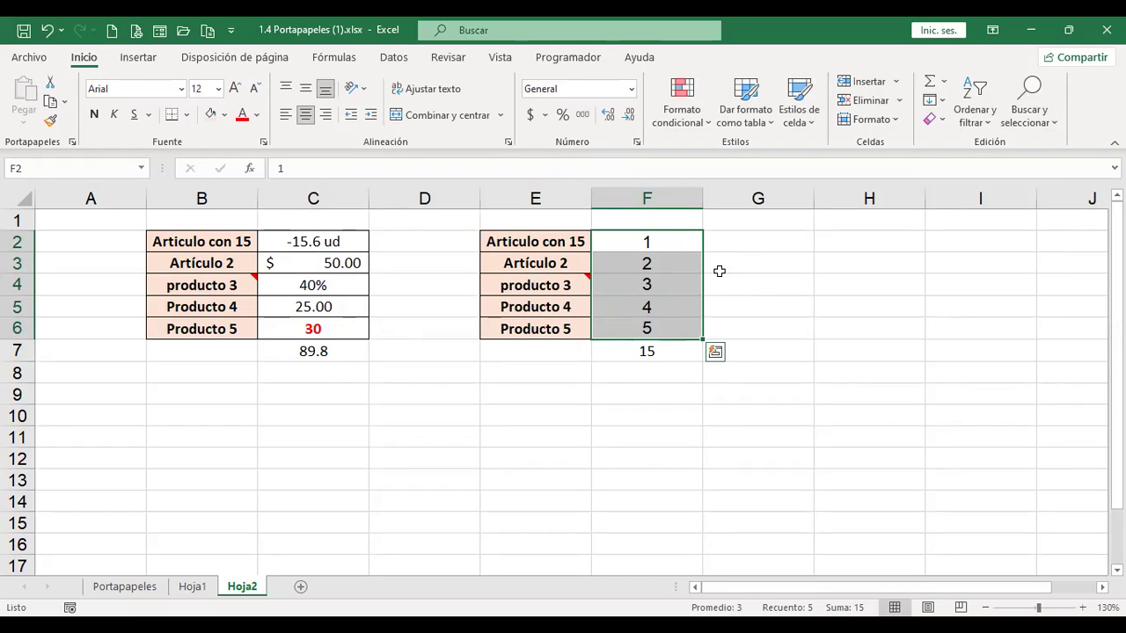
pyautogui.click(674, 244)
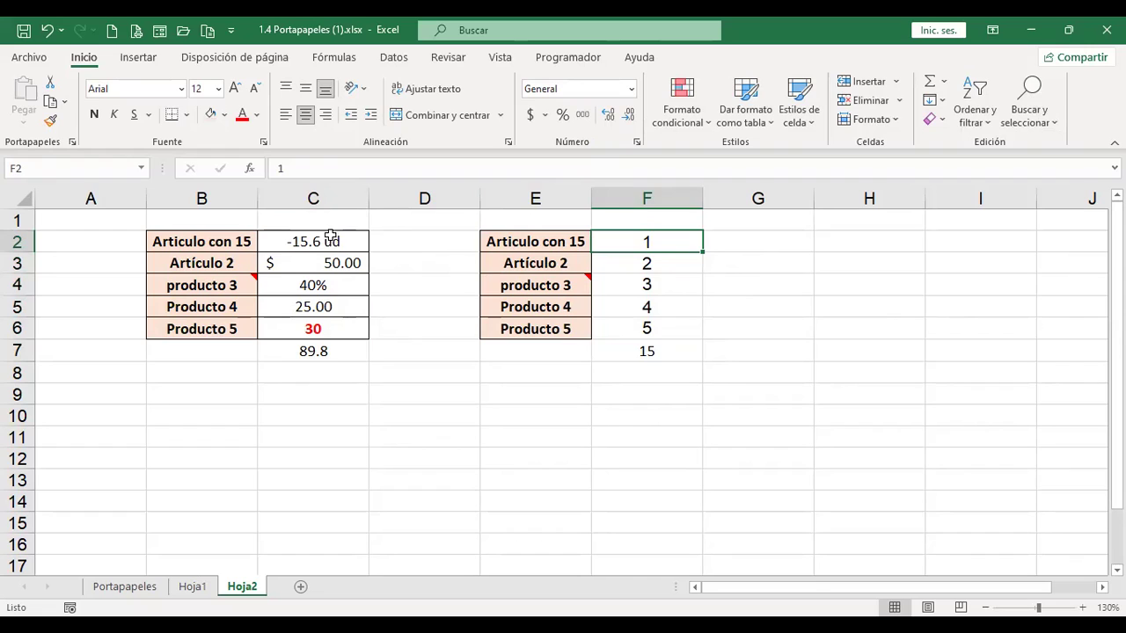
# - Copy C2:C6, paste it at F2 with the Paste Special operation Sumar, and compare the resulting cells with the source values
pyautogui.moveTo(331, 240); pyautogui.dragTo(328, 328)
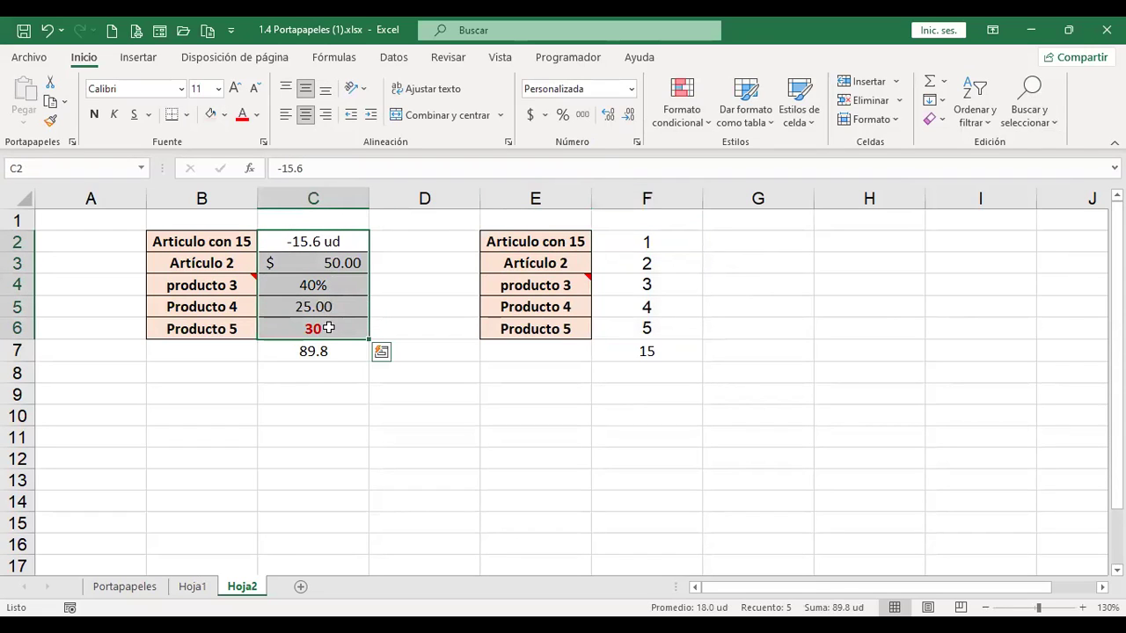
pyautogui.hotkey('ctrl', 'c')
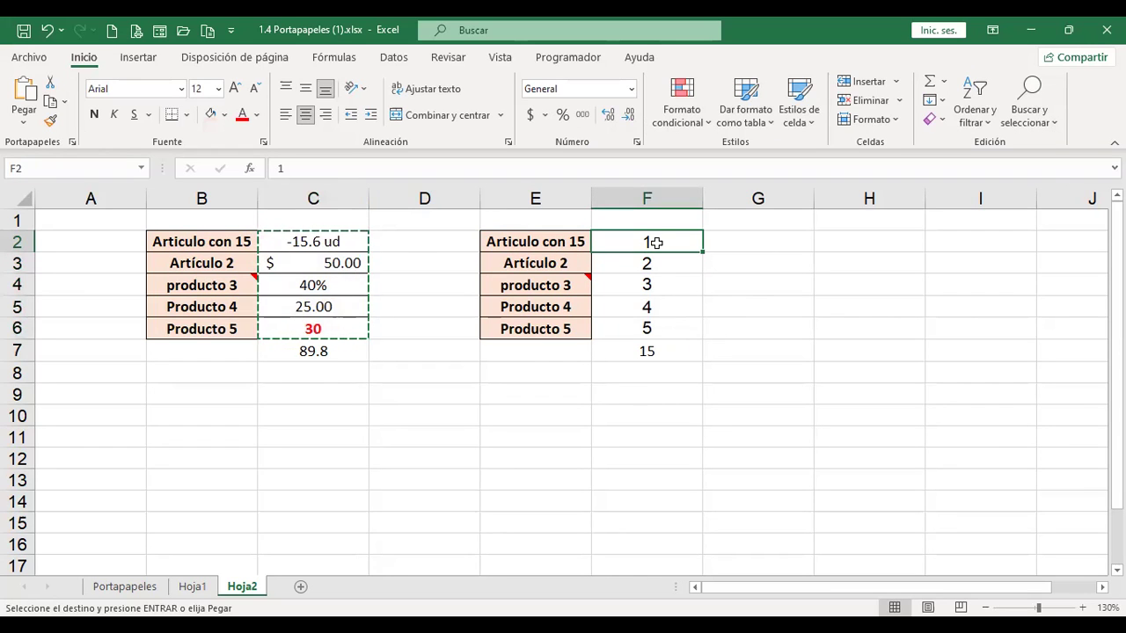
pyautogui.hotkey('ctrl', 'alt', 'v')
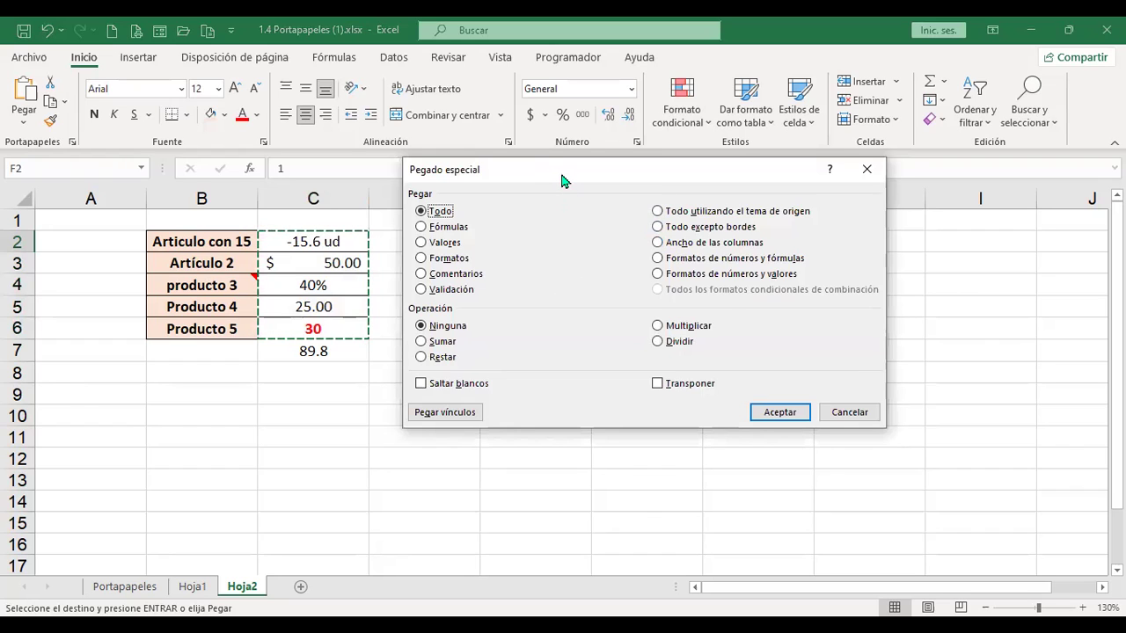
pyautogui.moveTo(563, 179); pyautogui.dragTo(870, 232)
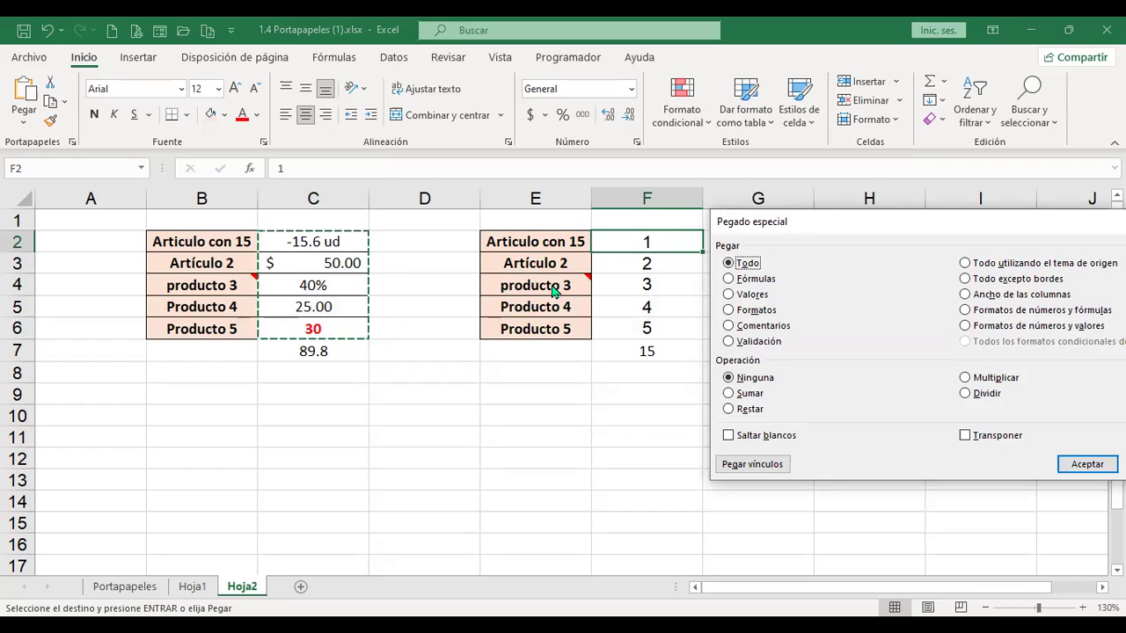
pyautogui.click(731, 394)
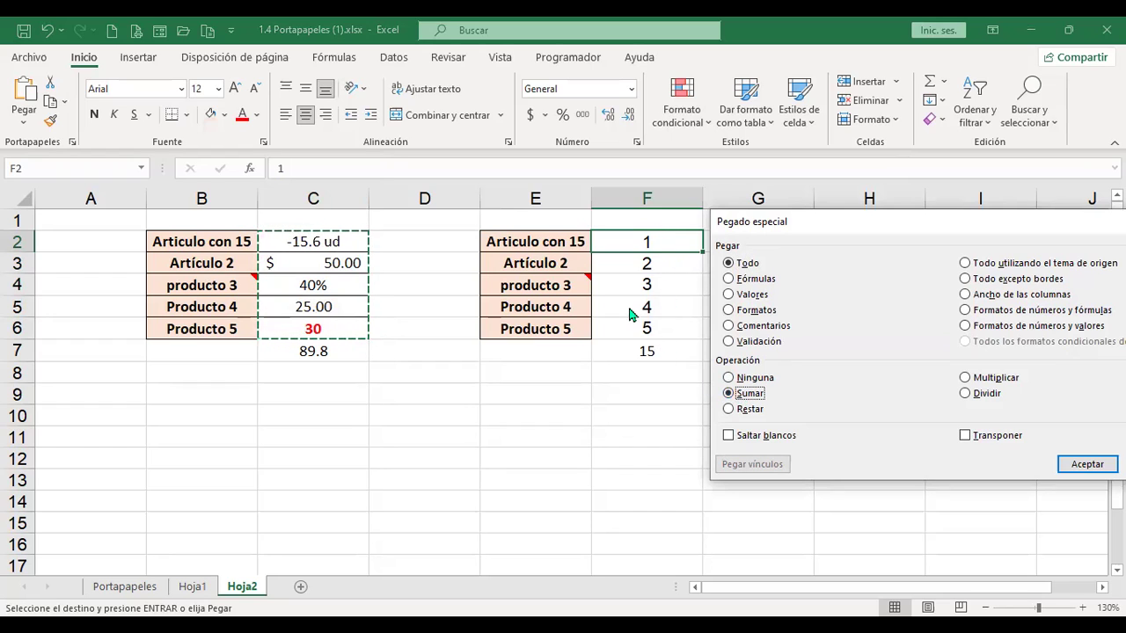
pyautogui.click(1078, 467)
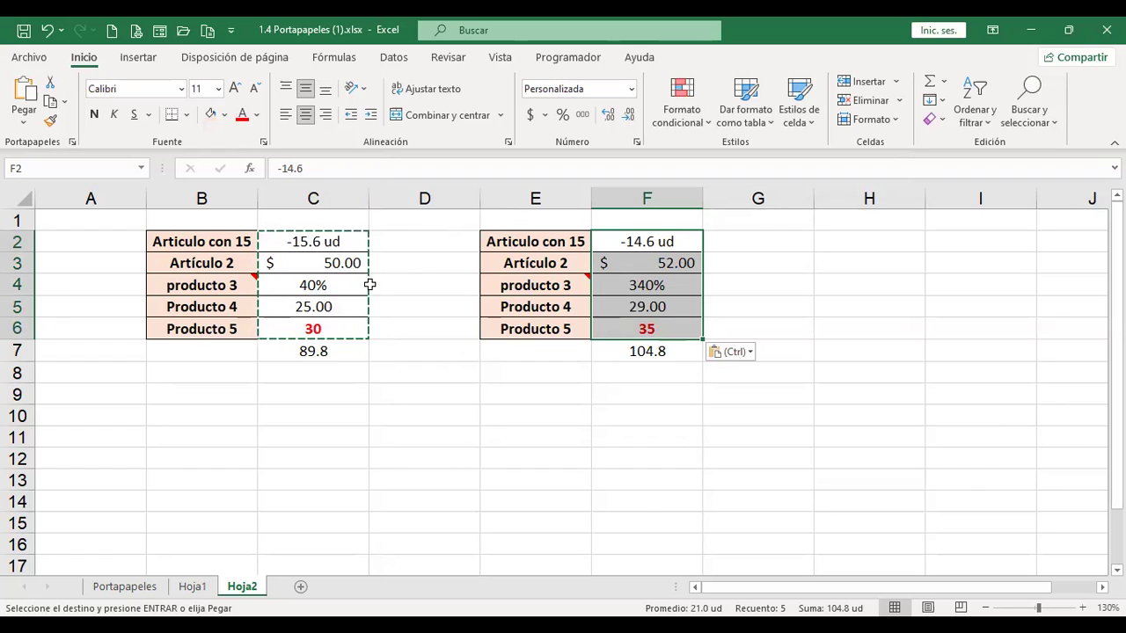
pyautogui.click(671, 280)
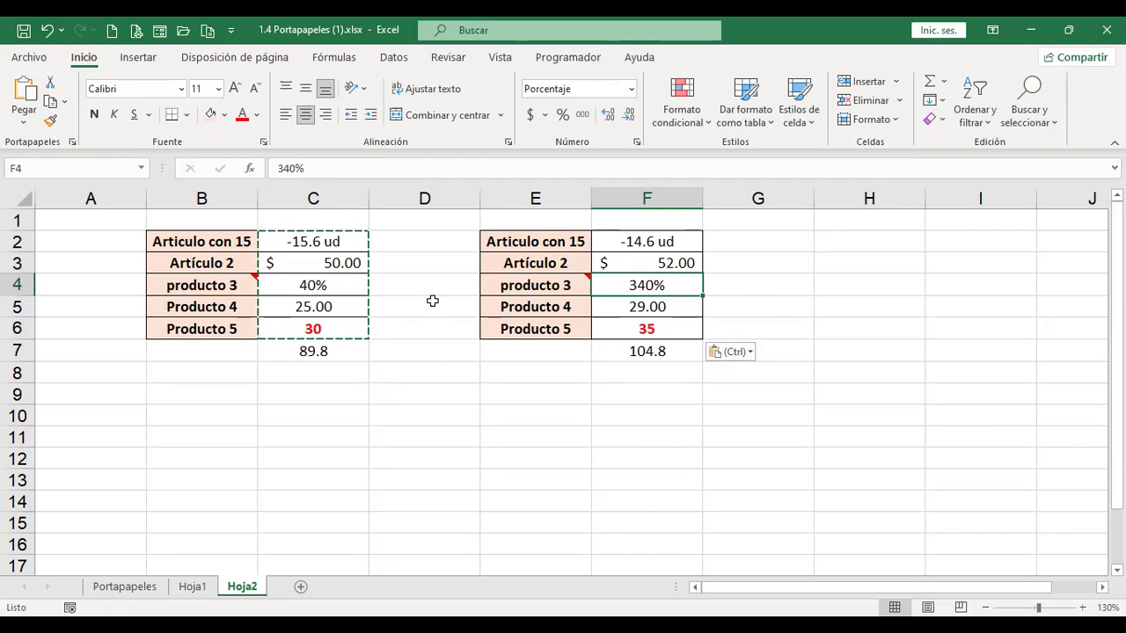
pyautogui.click(352, 303)
pyautogui.click(674, 308)
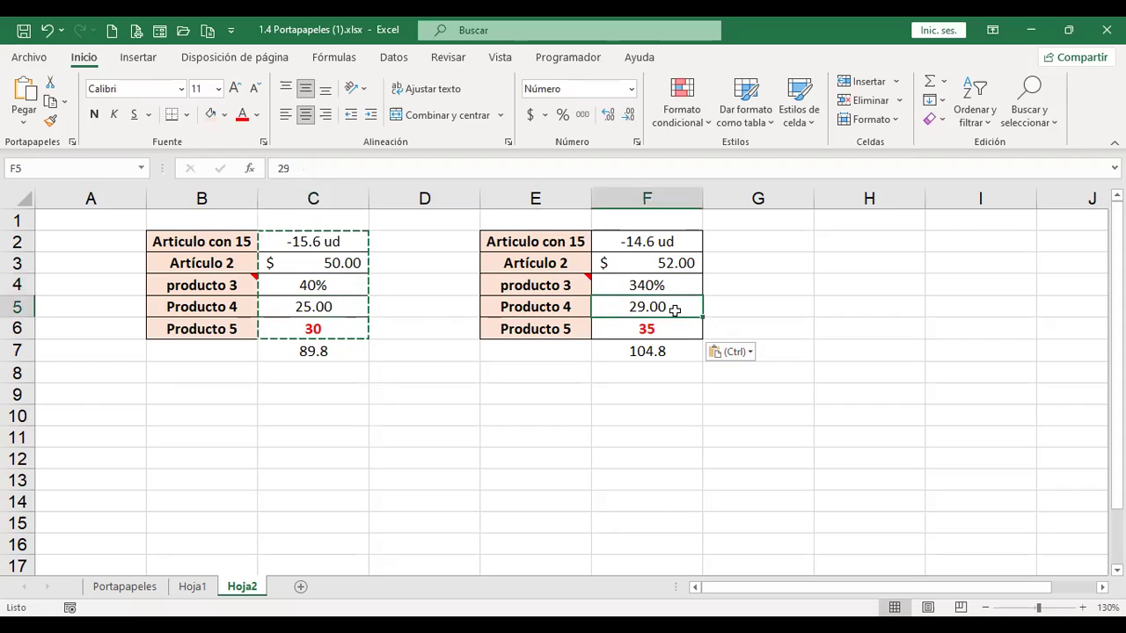
pyautogui.click(337, 329)
pyautogui.click(648, 329)
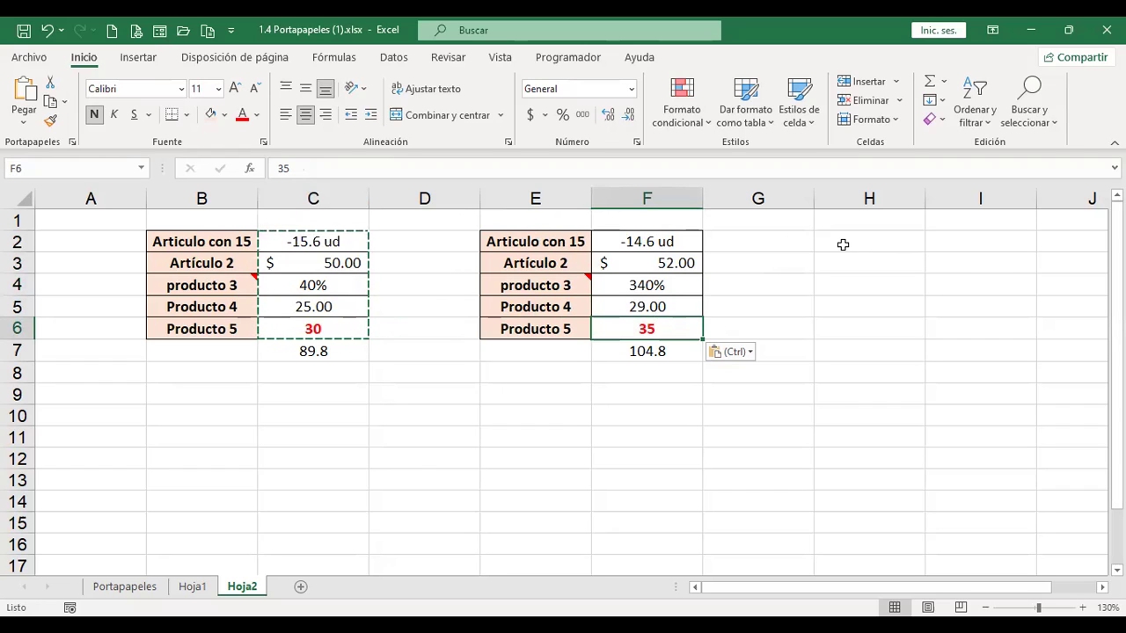
# - Enter 1, 2, 3, 4 and 5 down cells H2:H6
pyautogui.click(840, 245)
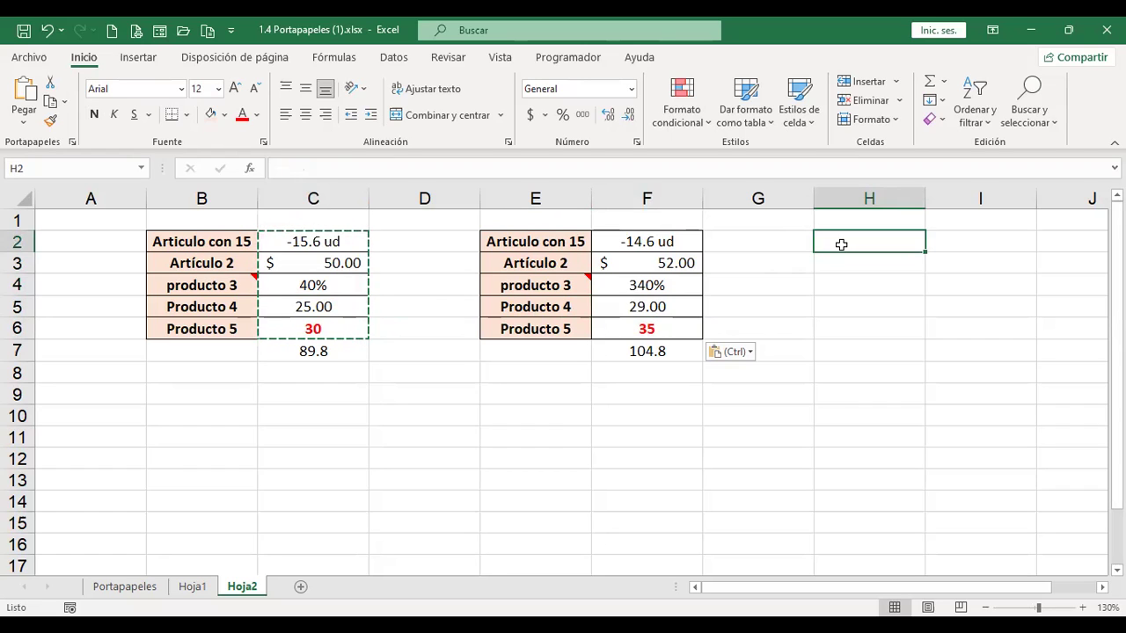
pyautogui.write('1')
pyautogui.press('Return')
pyautogui.write('2')
pyautogui.press('BackSpace')
pyautogui.press('Return')
pyautogui.write('3')
pyautogui.press('Return')
pyautogui.write('4')
pyautogui.press('Return')
pyautogui.write('5')
pyautogui.press('Return')
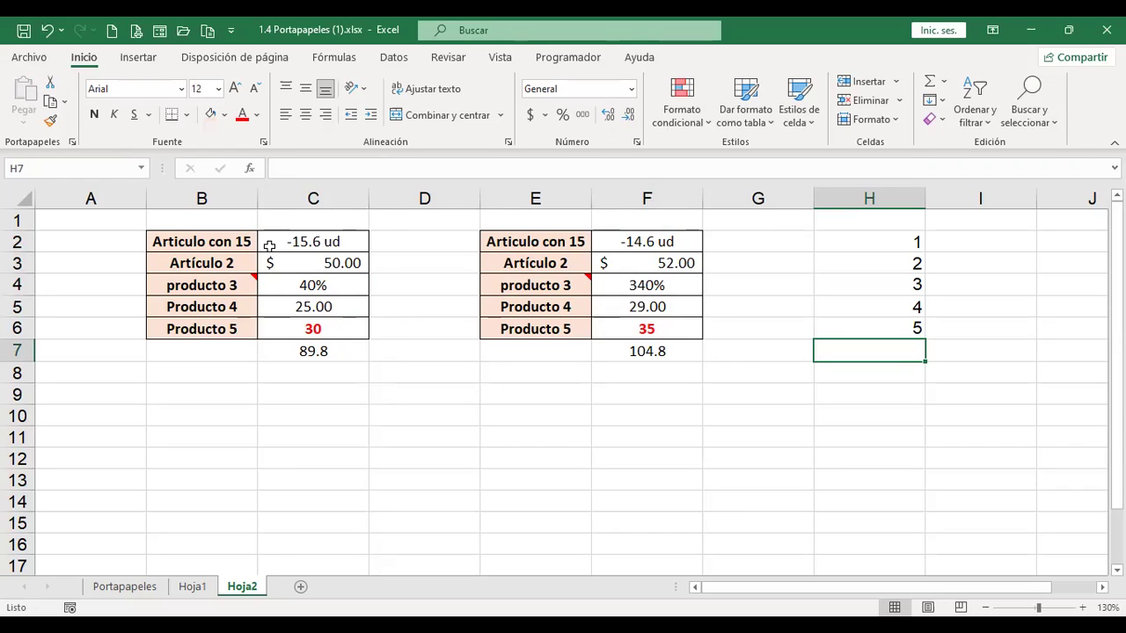
# - Change the producto 3 cell C4 to the Número format and set its value to 40
pyautogui.click(873, 240)
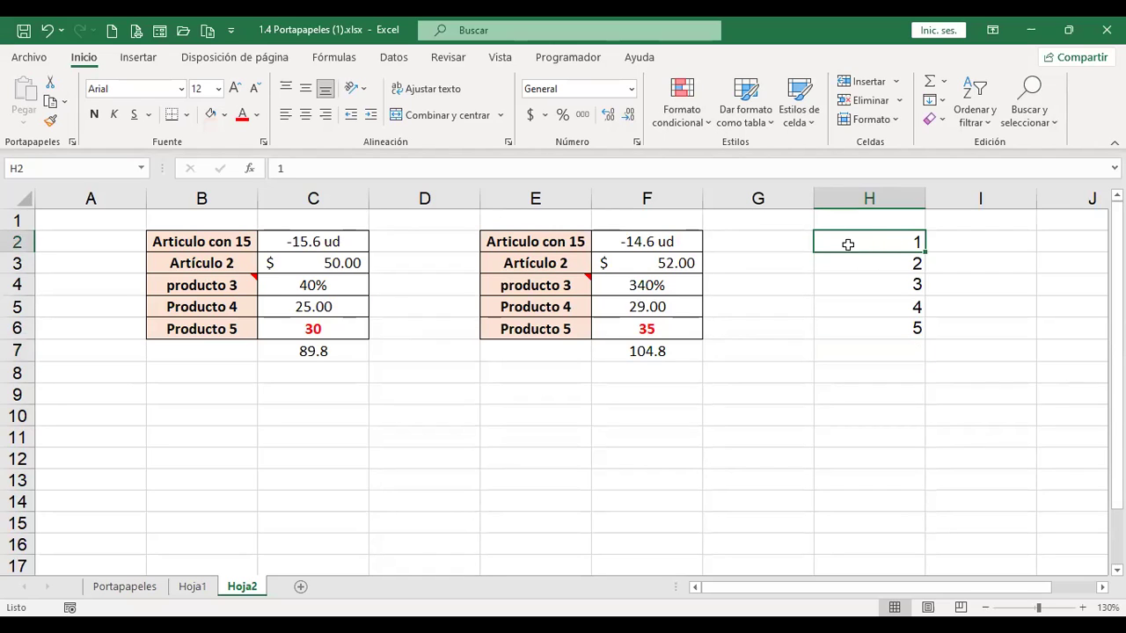
pyautogui.click(303, 260)
pyautogui.click(850, 258)
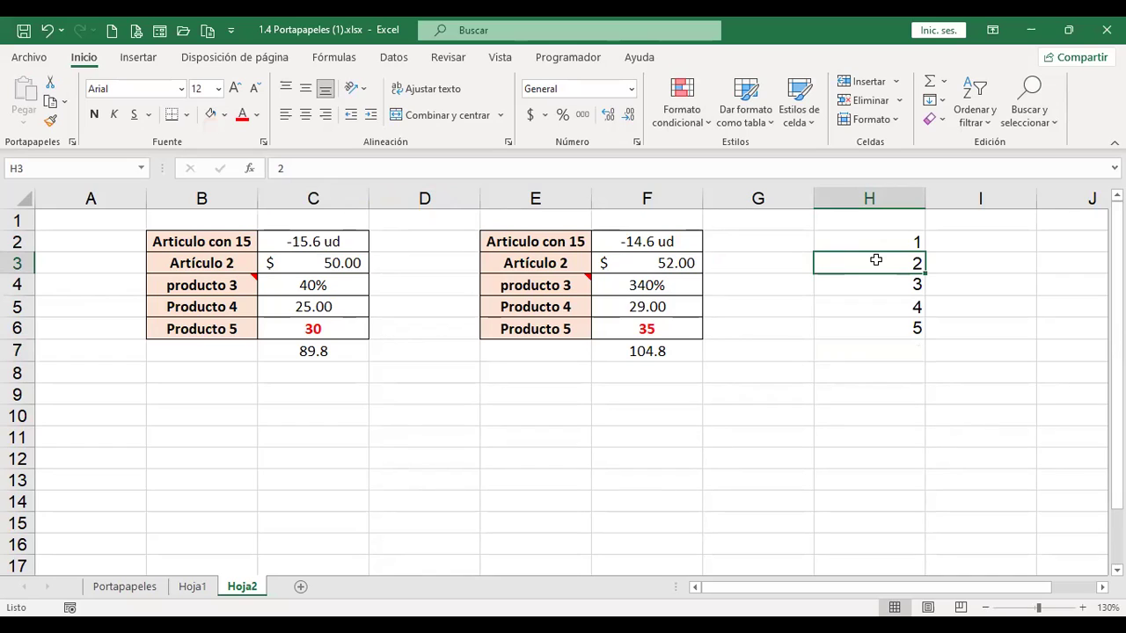
pyautogui.click(319, 286)
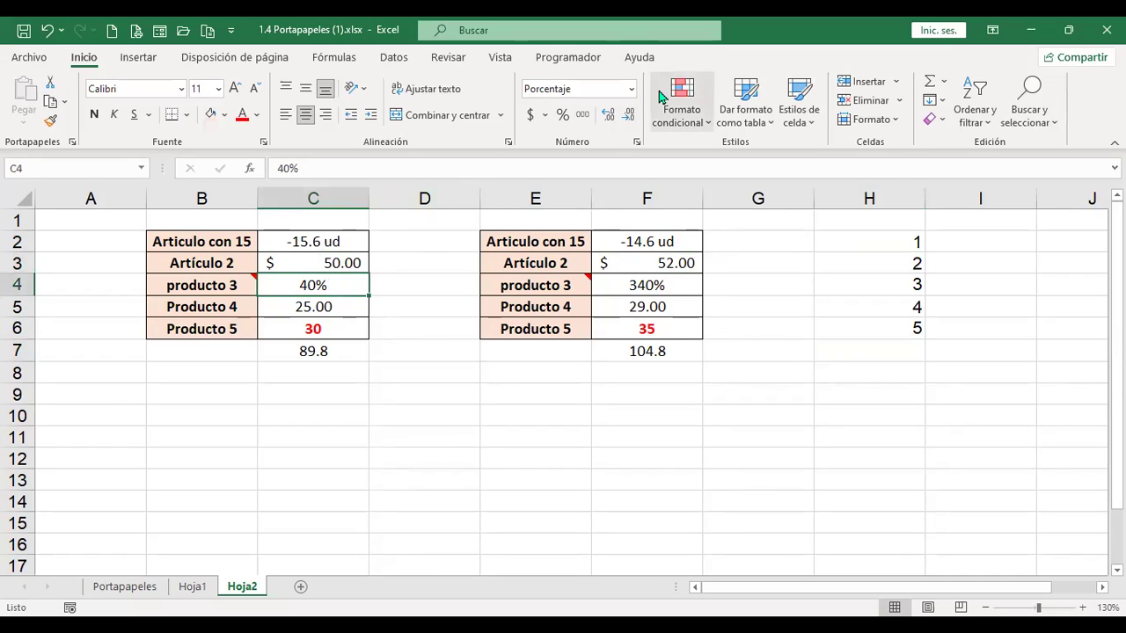
pyautogui.click(631, 89)
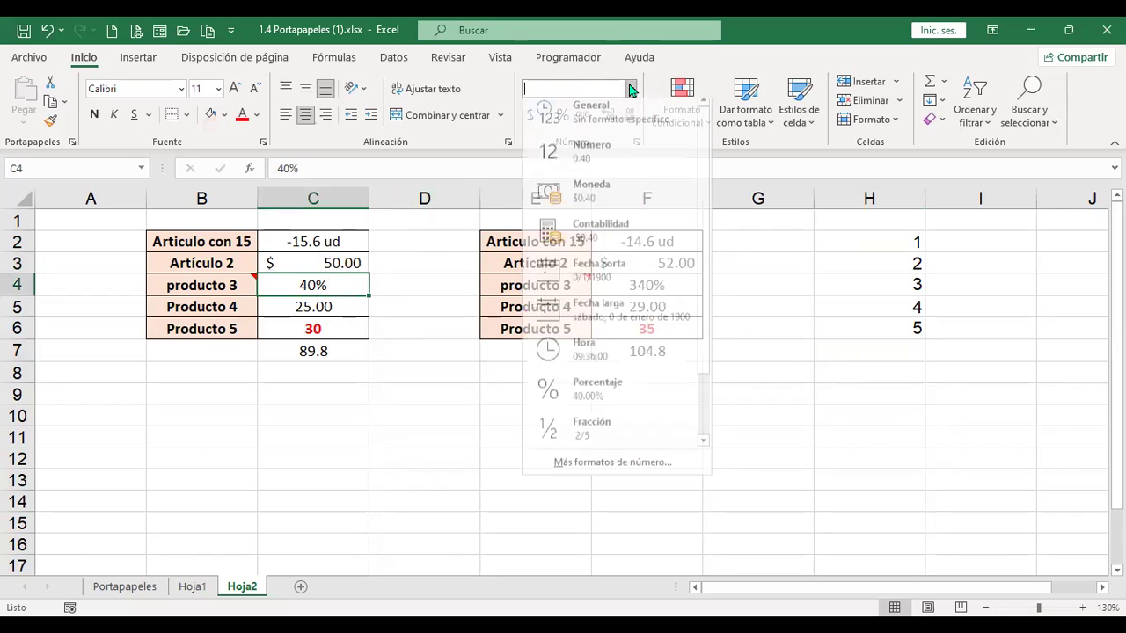
pyautogui.click(607, 173)
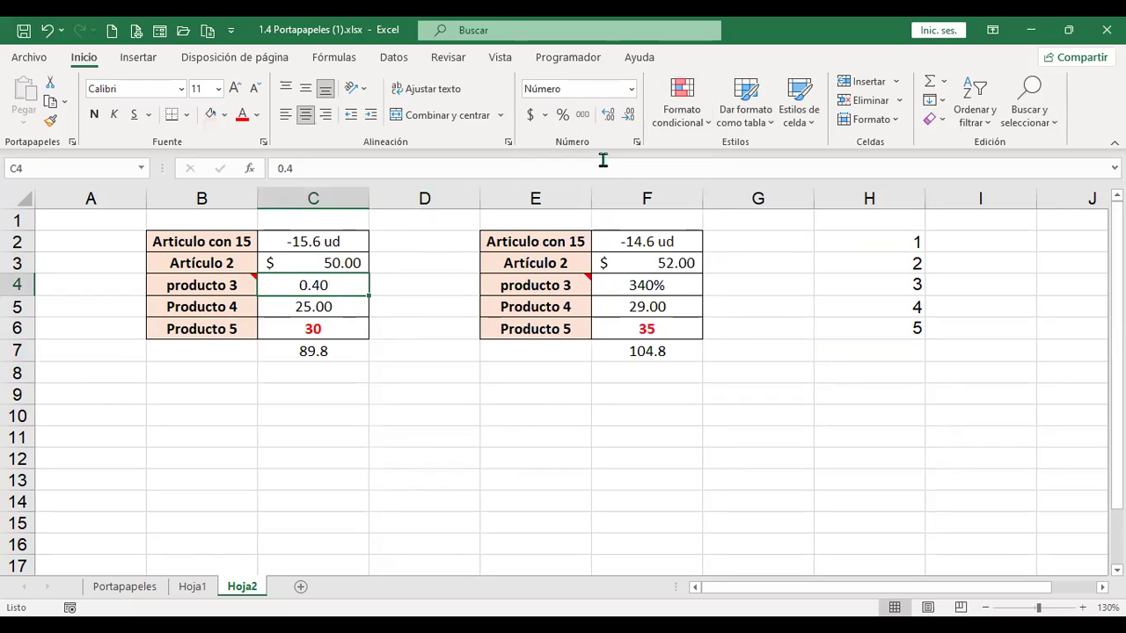
pyautogui.write('40')
pyautogui.press('Return')
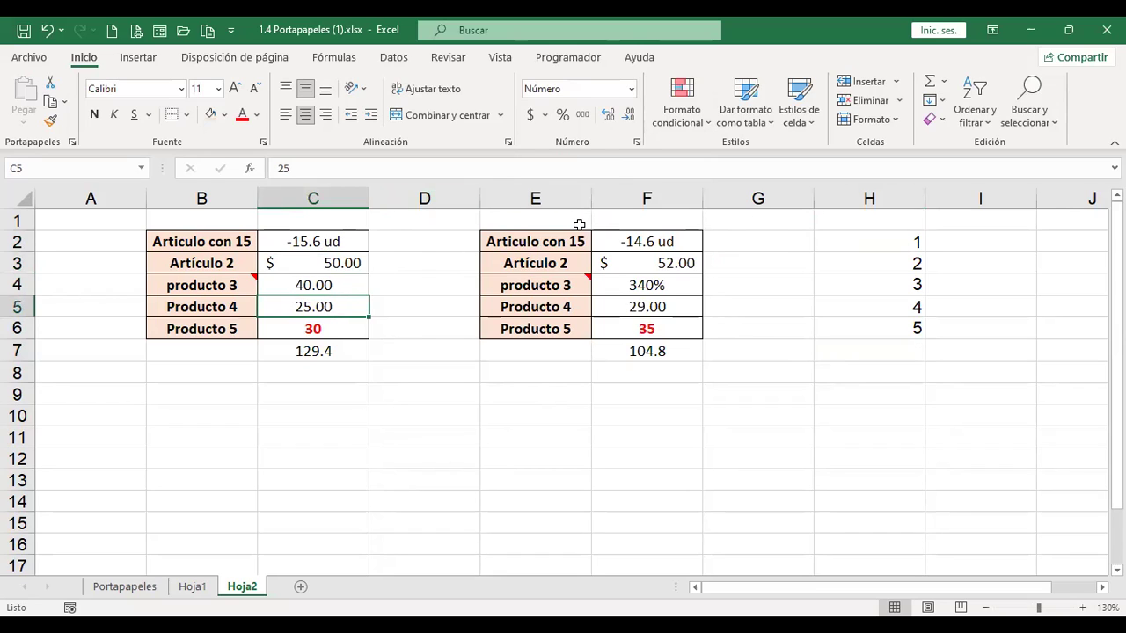
pyautogui.click(306, 265)
pyautogui.click(311, 282)
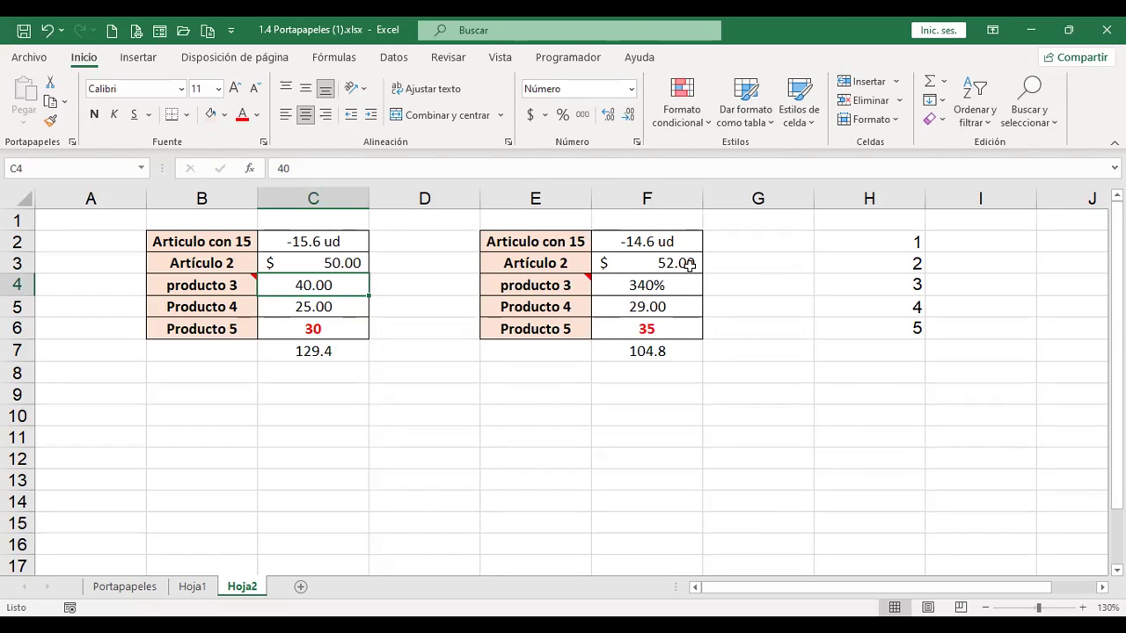
# - Center the numbers in H2:H6 horizontally
pyautogui.moveTo(844, 241); pyautogui.dragTo(841, 334)
pyautogui.write('1 2 3 4 5')
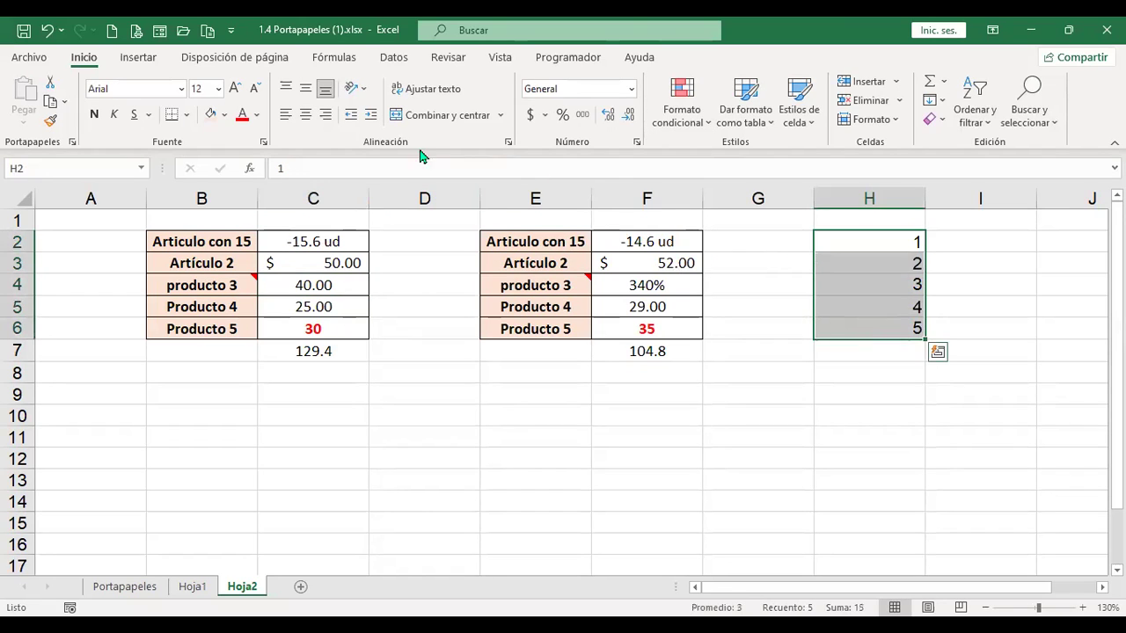
pyautogui.click(864, 240)
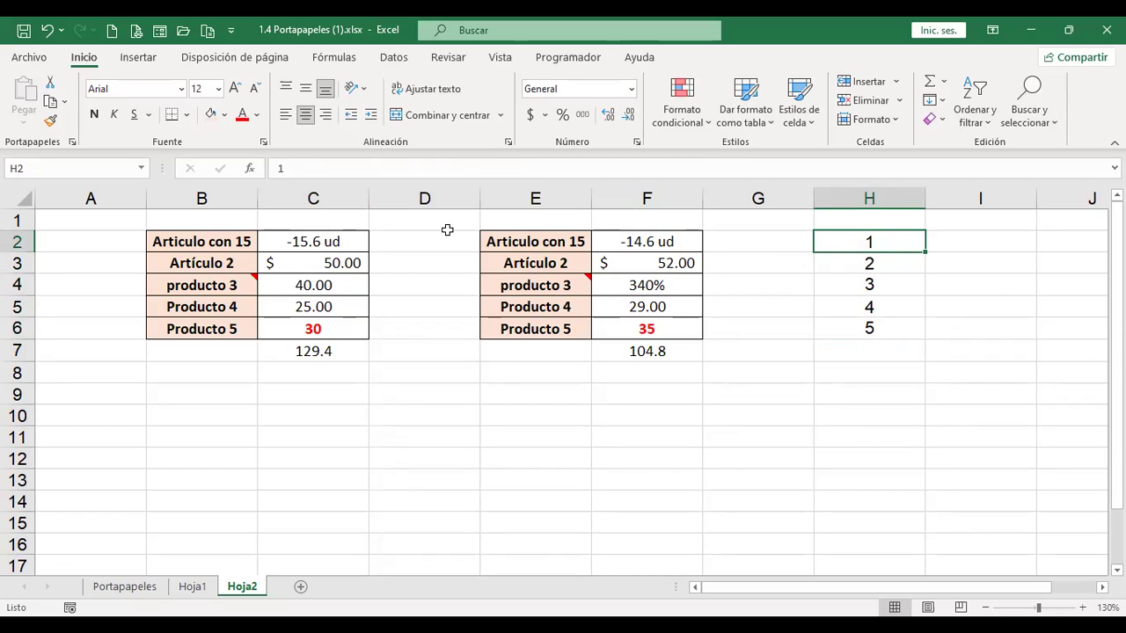
# - Copy C2:C6 and paste it at H2 with the Paste Special operation Restar
pyautogui.click(322, 244)
pyautogui.moveTo(322, 244); pyautogui.dragTo(323, 328)
pyautogui.hotkey('ctrl', 'c')
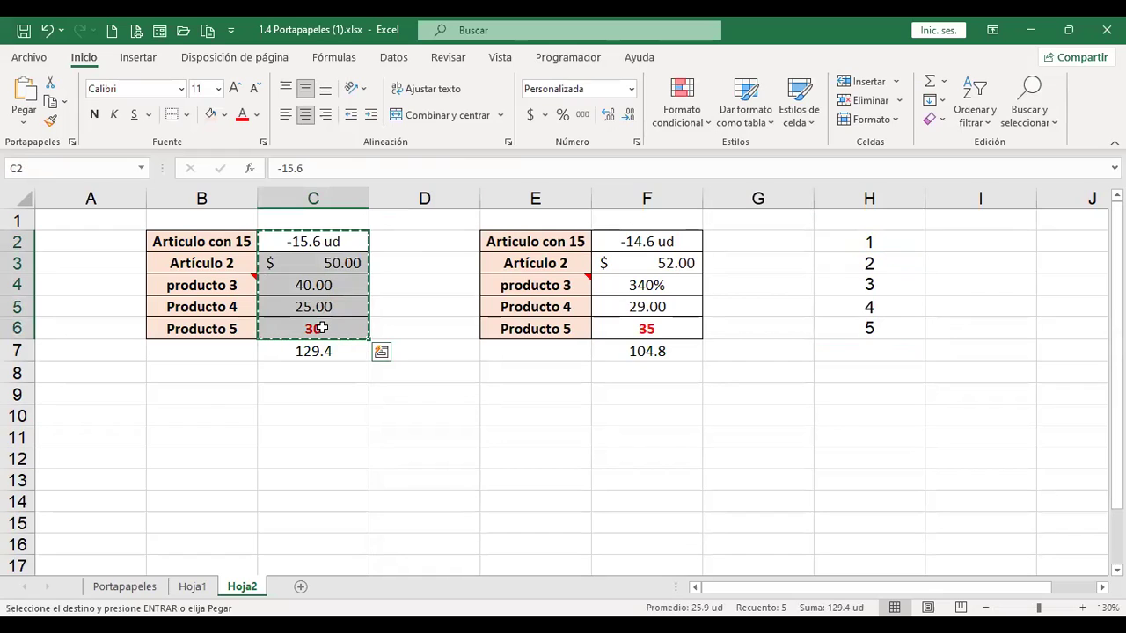
pyautogui.hotkey('ctrl', 'q')
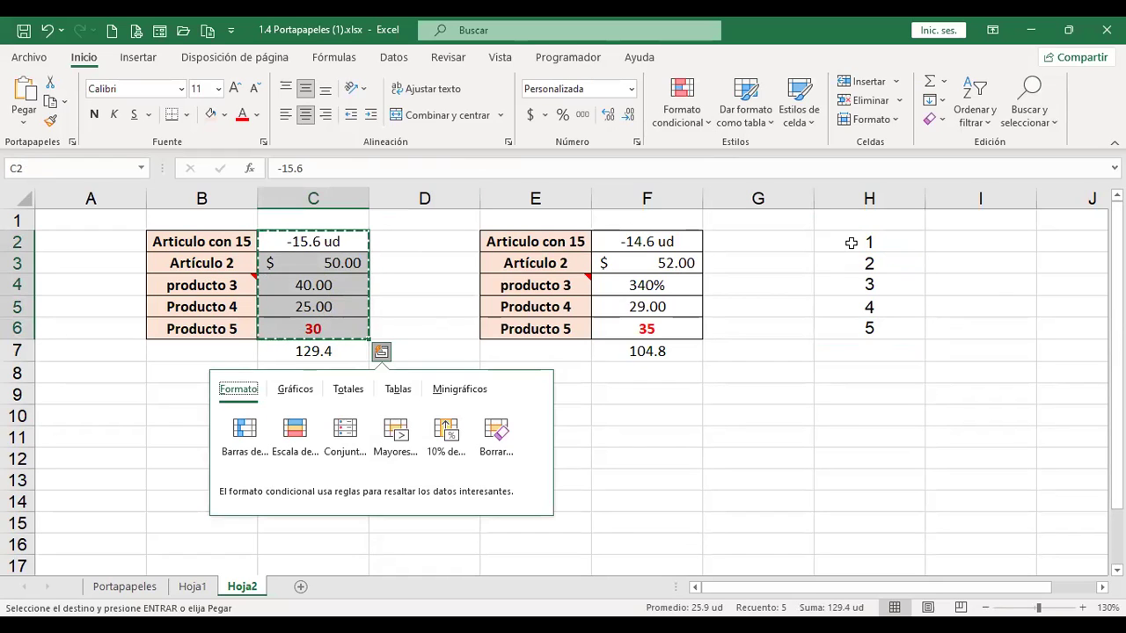
pyautogui.click(851, 243)
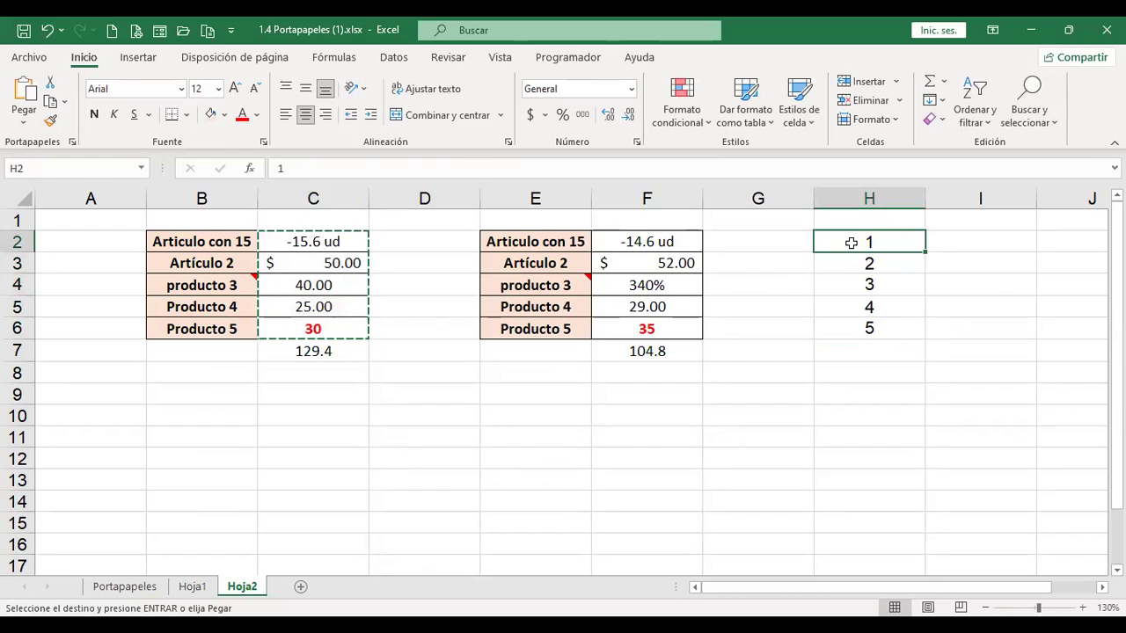
pyautogui.hotkey('ctrl', 'alt', 'v')
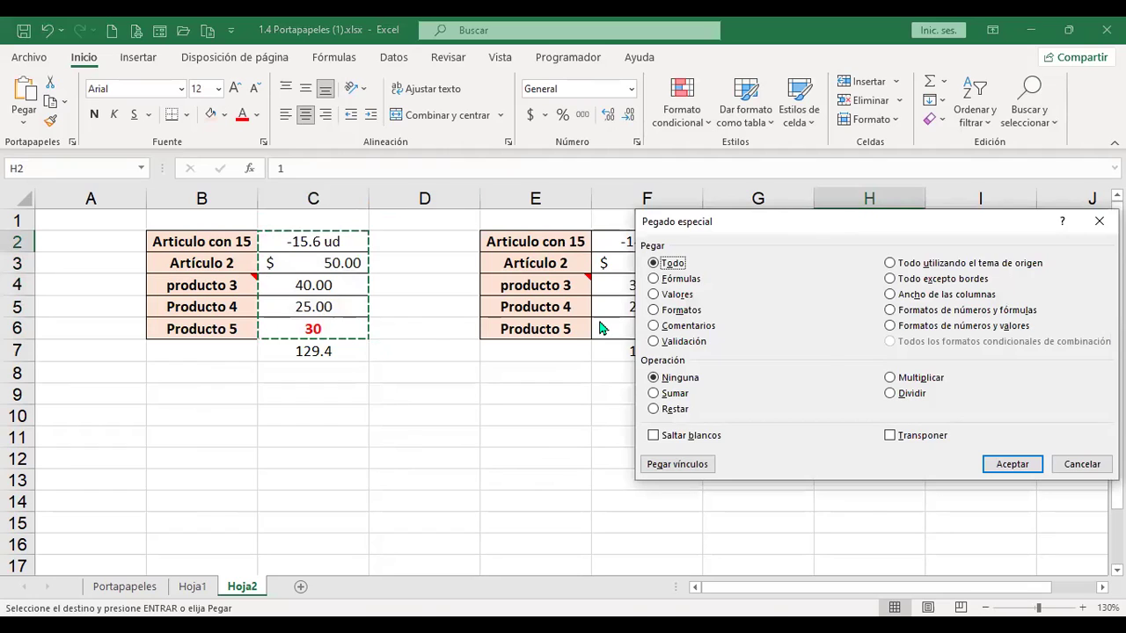
pyautogui.moveTo(928, 221); pyautogui.dragTo(658, 363)
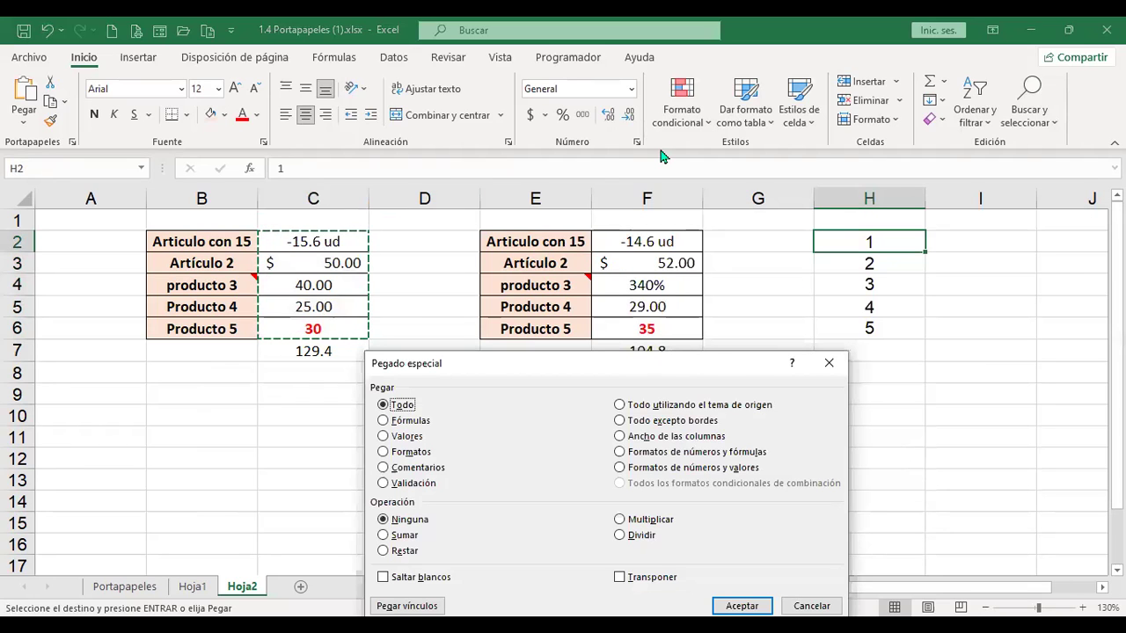
pyautogui.moveTo(527, 363); pyautogui.dragTo(534, 142)
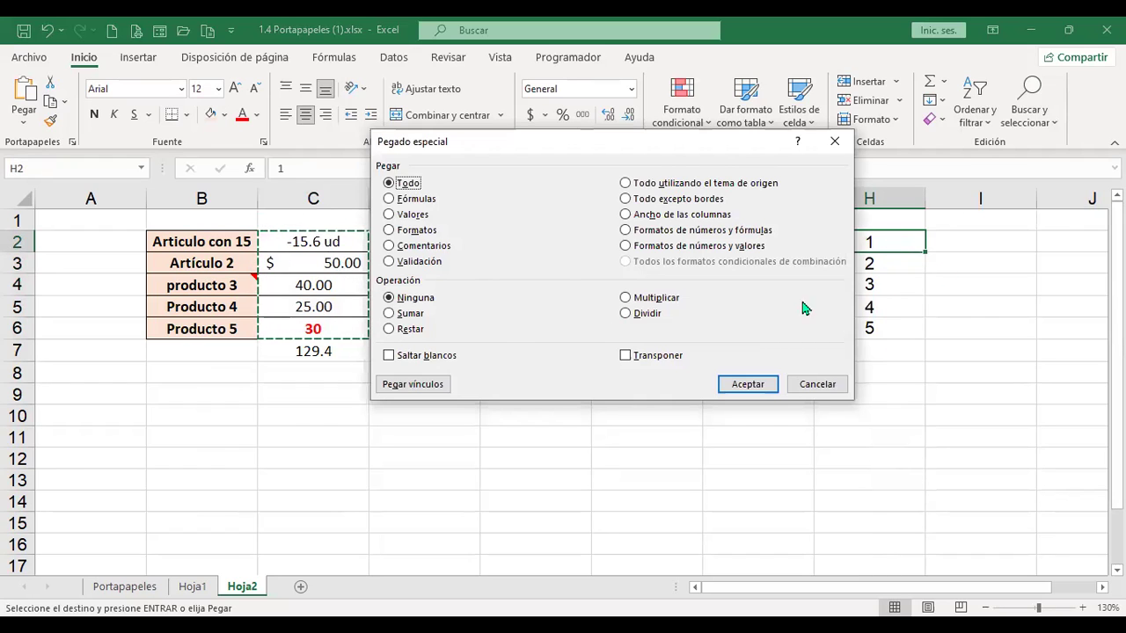
pyautogui.click(390, 329)
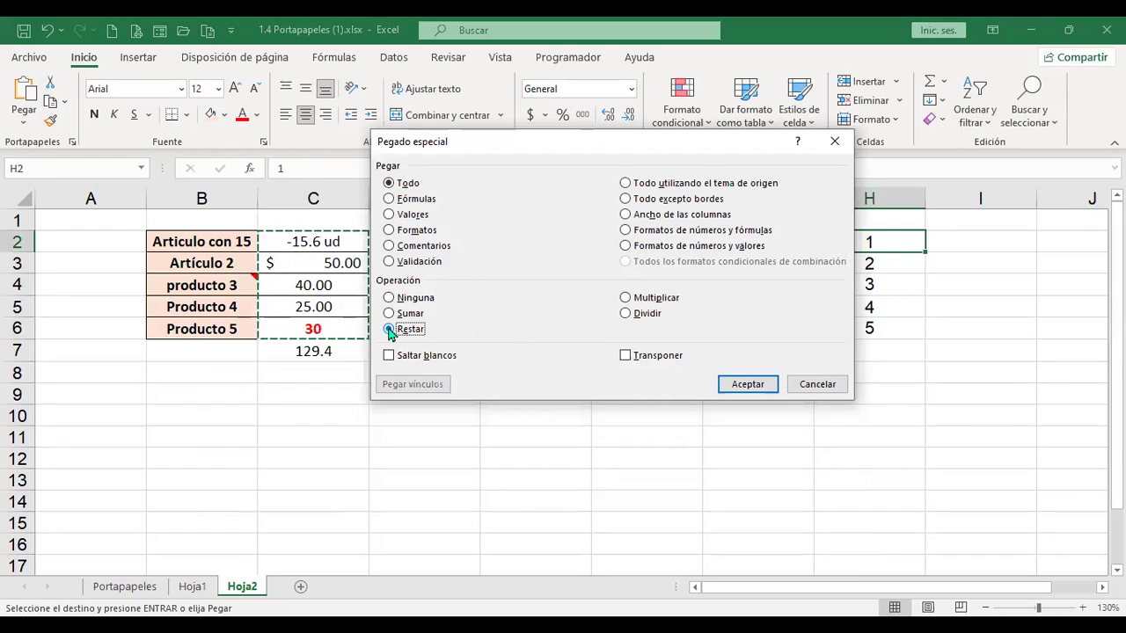
pyautogui.click(764, 389)
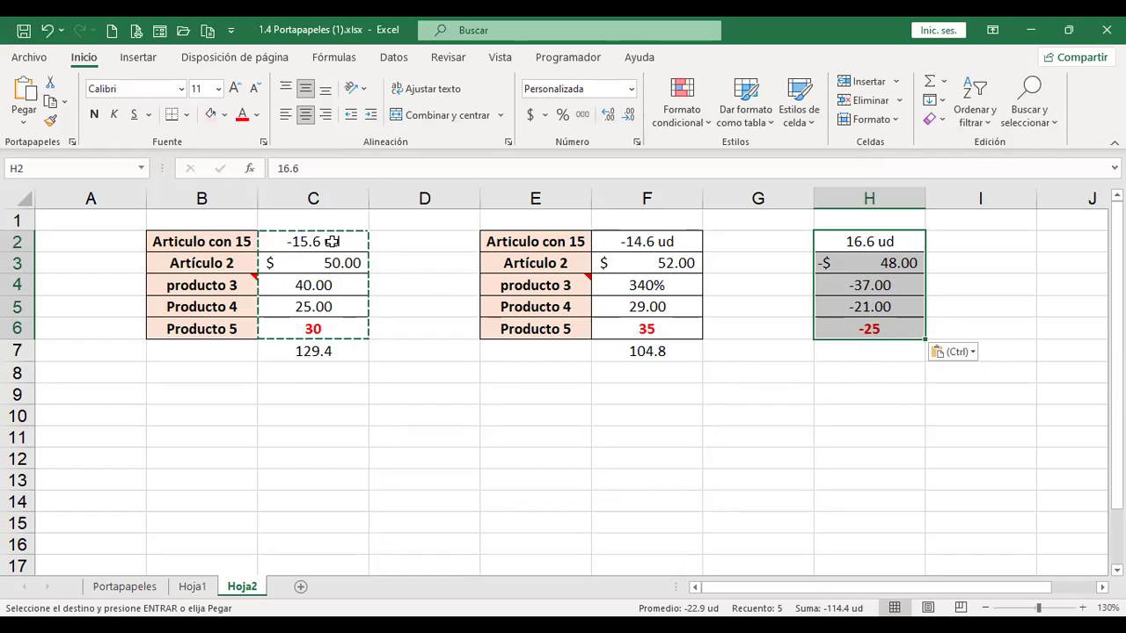
# - Compare the subtraction results in column H with the source values in column C and the sums in column F
pyautogui.click(876, 241)
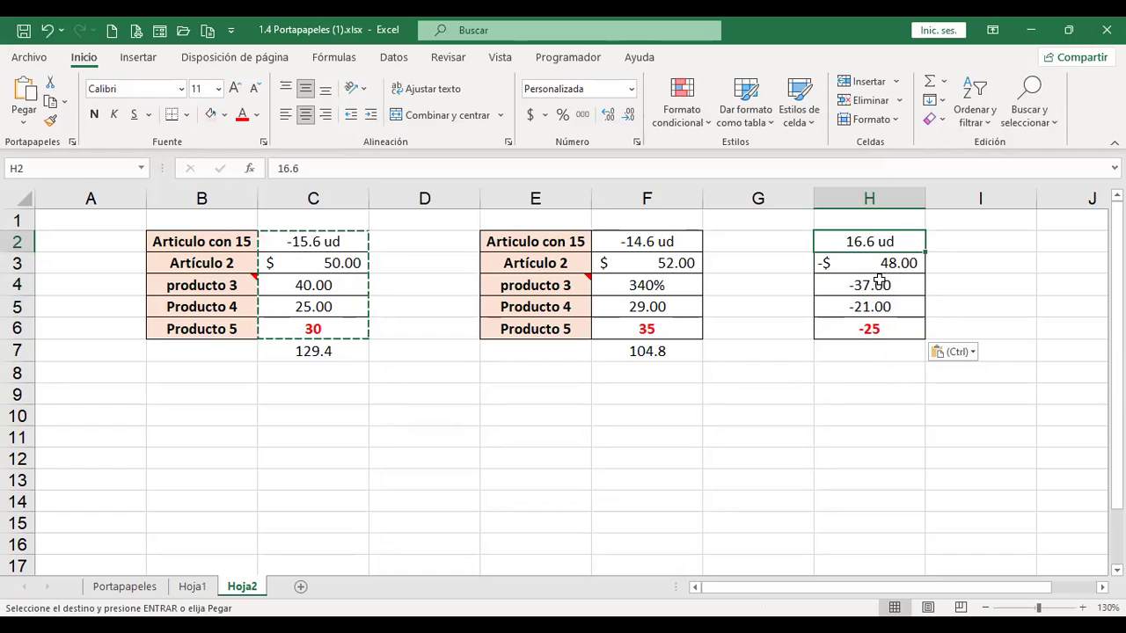
pyautogui.click(339, 262)
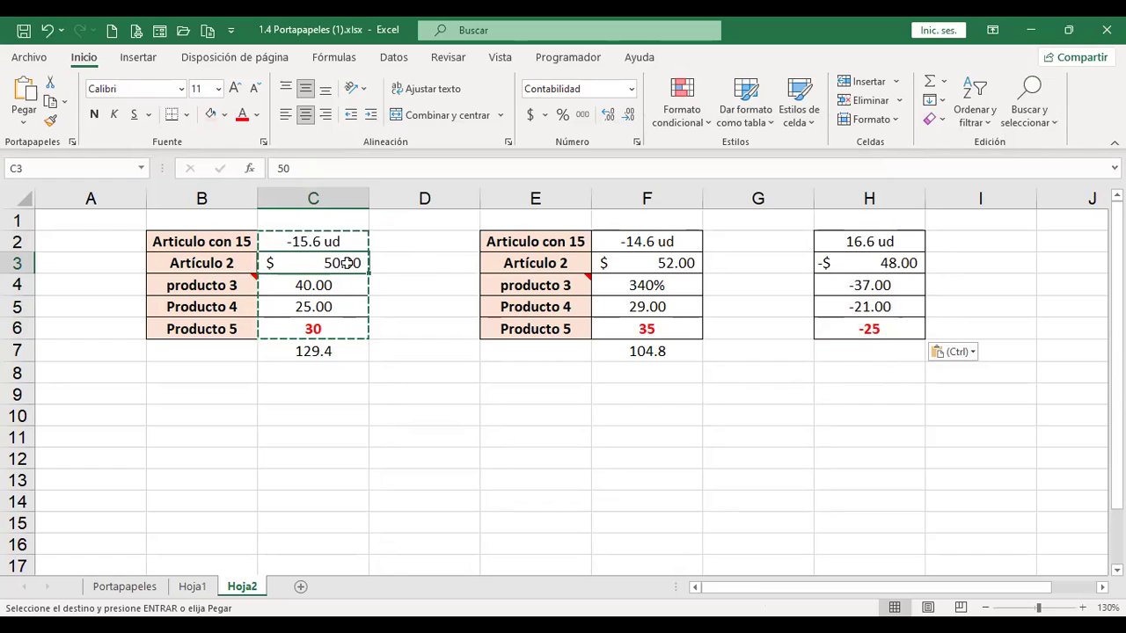
pyautogui.click(869, 285)
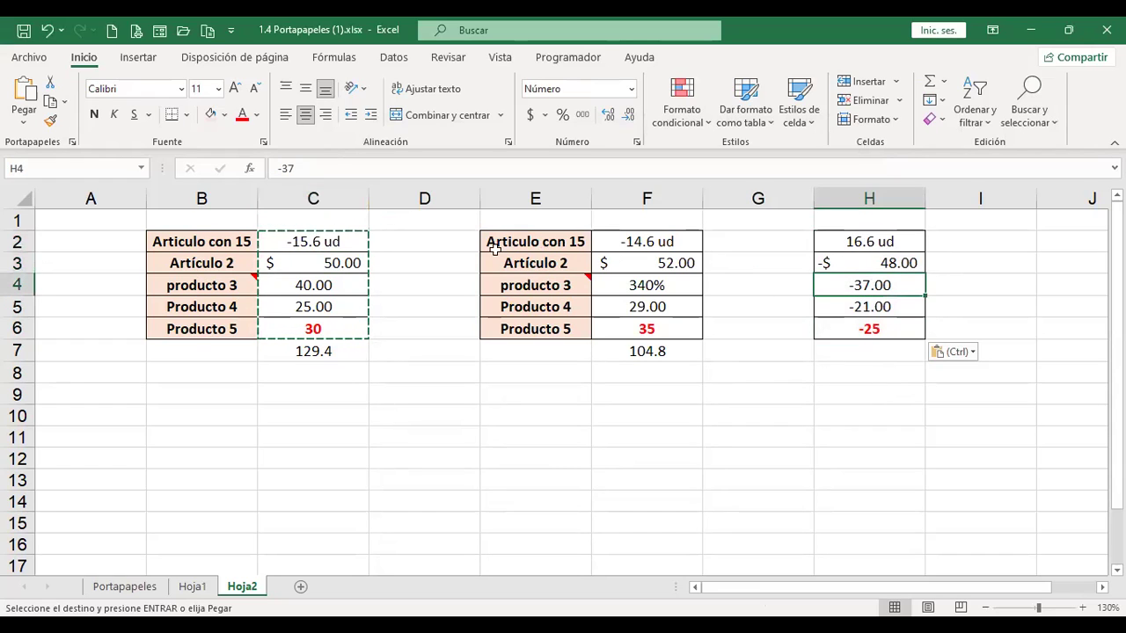
pyautogui.click(307, 285)
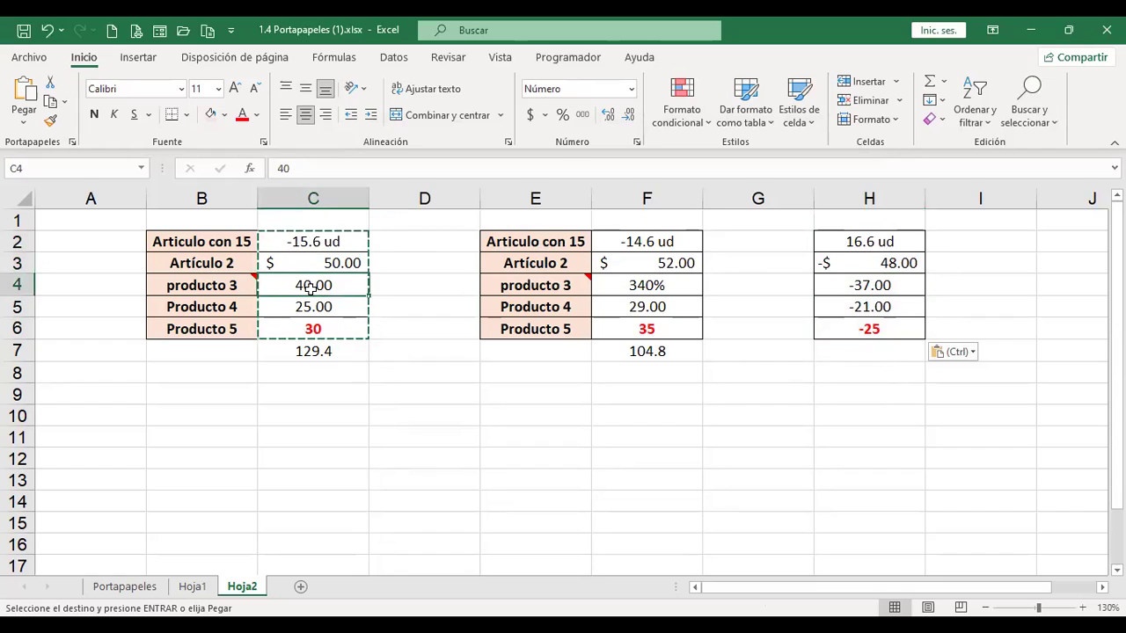
pyautogui.click(882, 307)
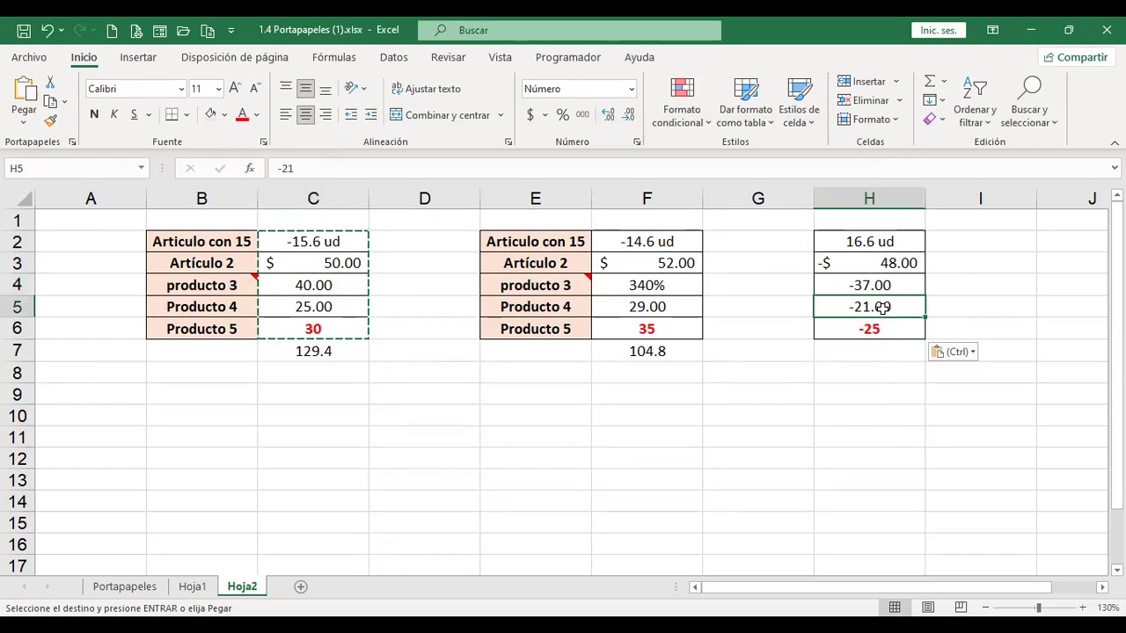
pyautogui.click(317, 308)
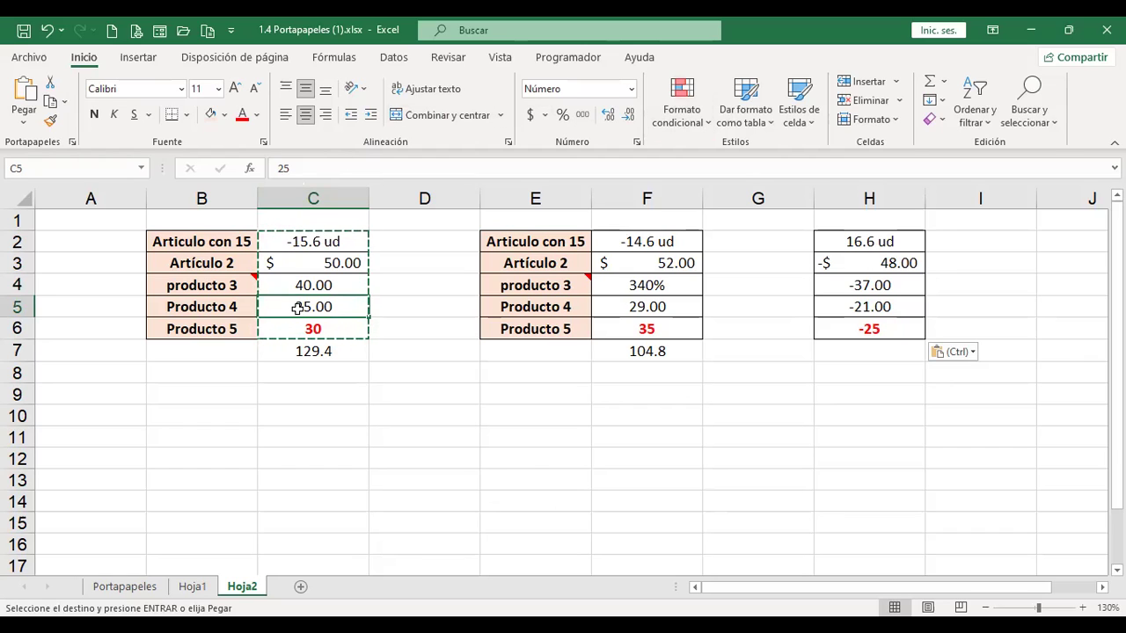
pyautogui.click(882, 285)
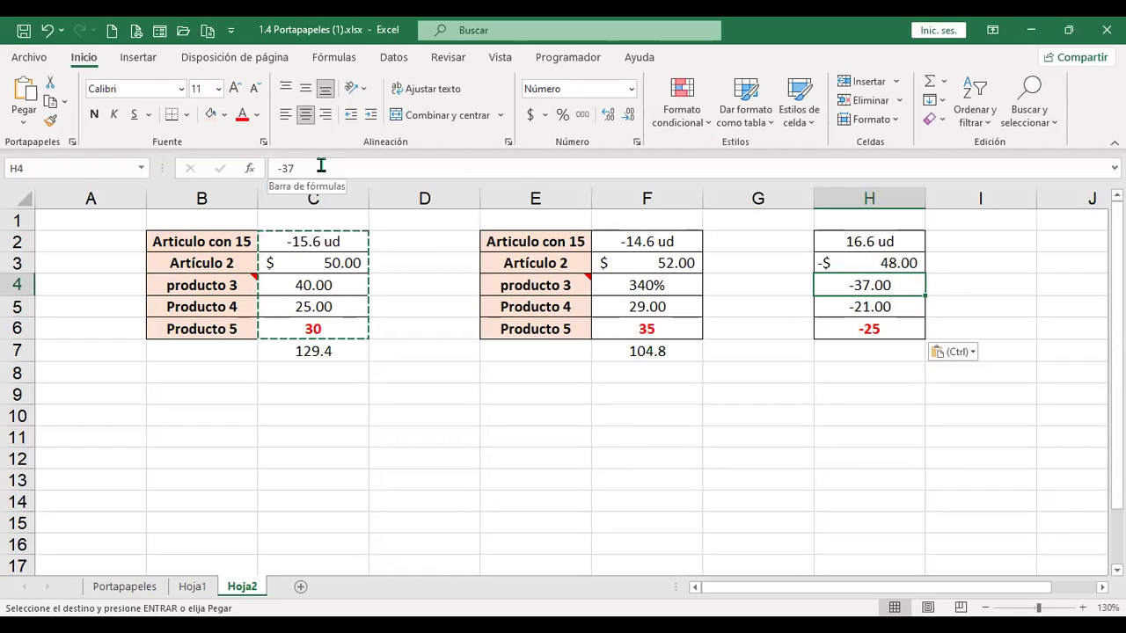
pyautogui.click(679, 282)
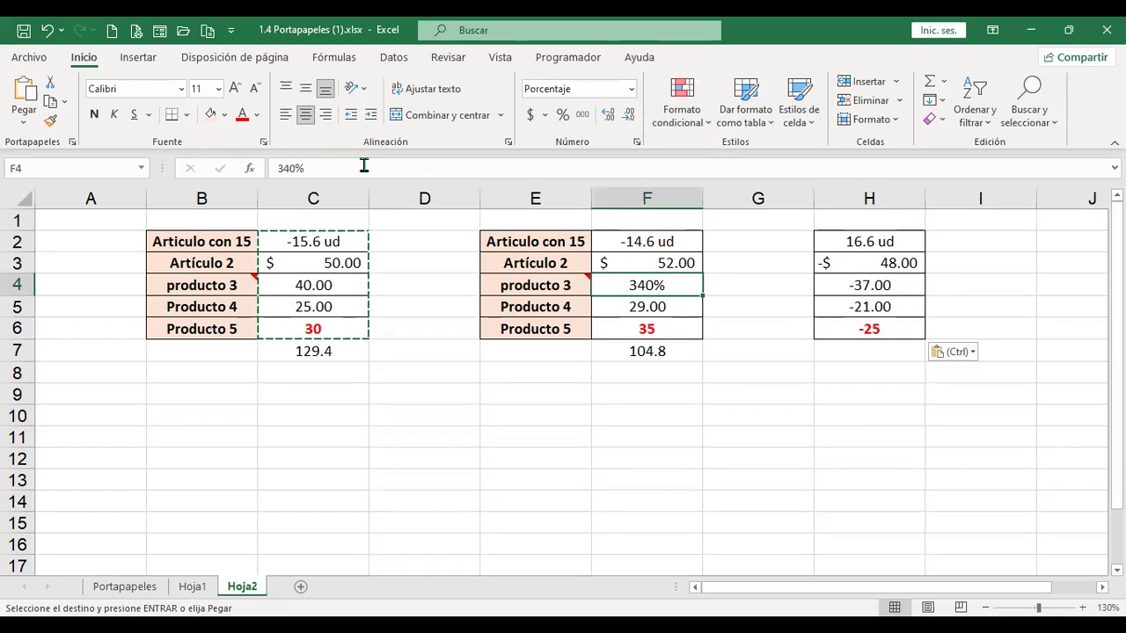
pyautogui.click(670, 258)
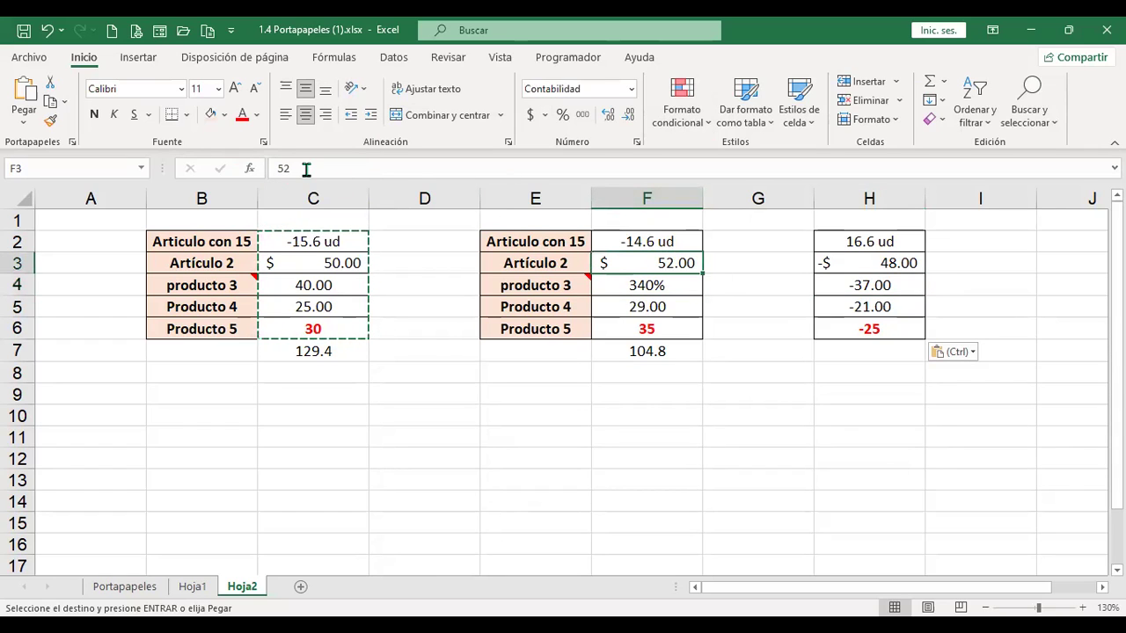
pyautogui.moveTo(882, 306); pyautogui.dragTo(906, 304)
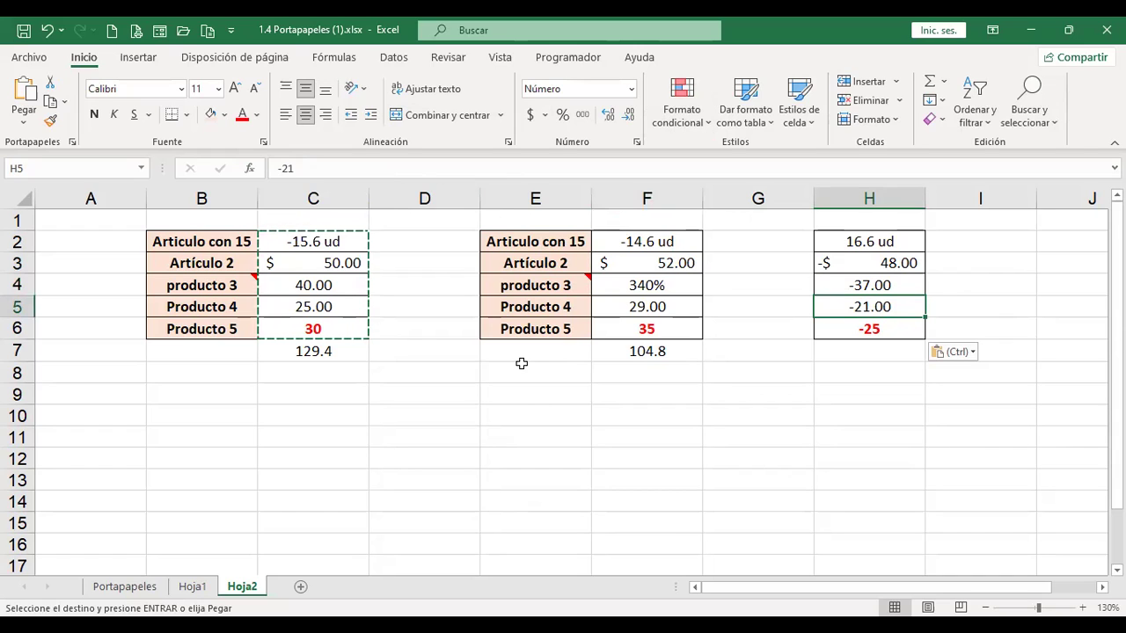
# - Enter 1, 2, 3, 4 and 5 down cells C10:C14
pyautogui.click(308, 413)
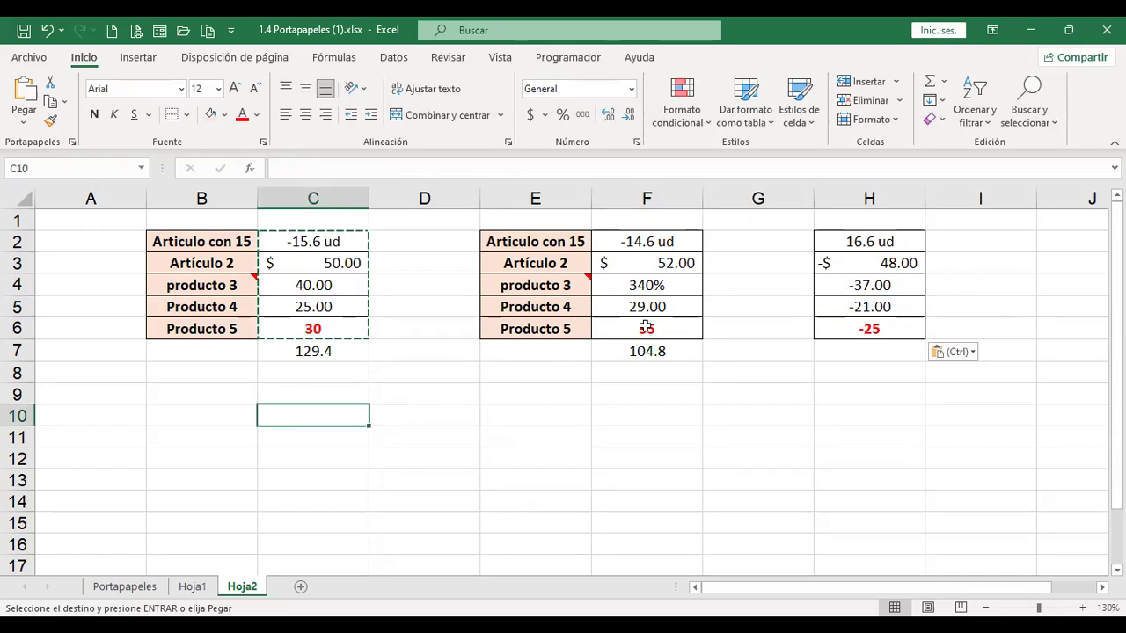
pyautogui.write('1')
pyautogui.press('Return')
pyautogui.write('2')
pyautogui.press('Return')
pyautogui.write('3')
pyautogui.press('Return')
pyautogui.write('4 5')
pyautogui.press('Up')
pyautogui.press('Up')
pyautogui.press('Up')
pyautogui.press('Up')
pyautogui.press('Up')
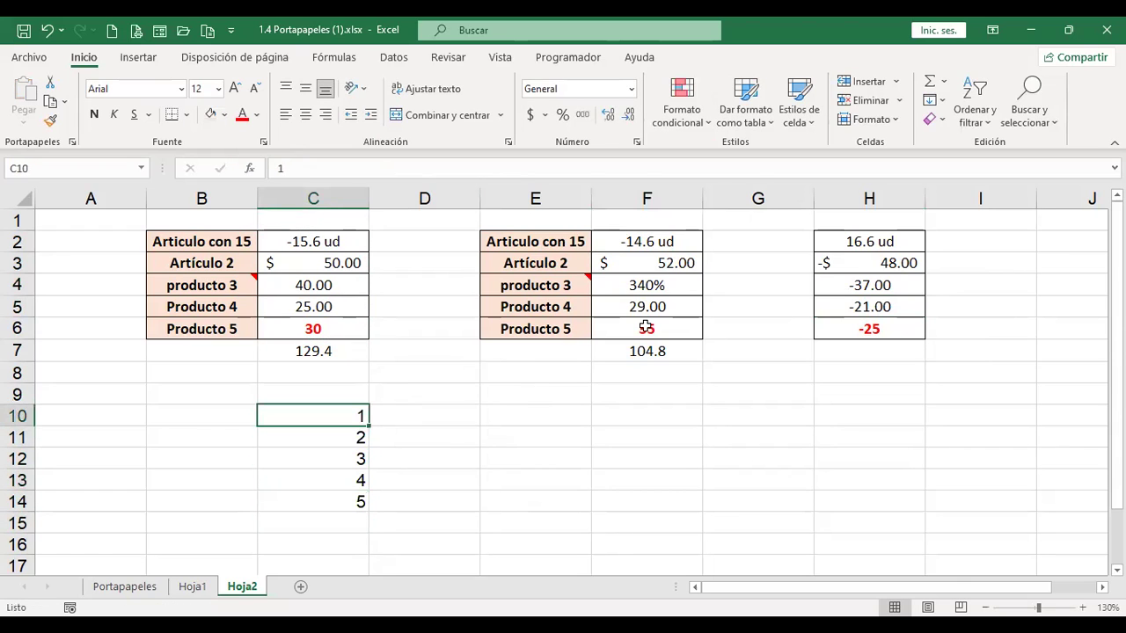
# - Copy C2:C6 and paste it at C10 with the Paste Special operation Multiplicar
pyautogui.moveTo(338, 239); pyautogui.dragTo(343, 329)
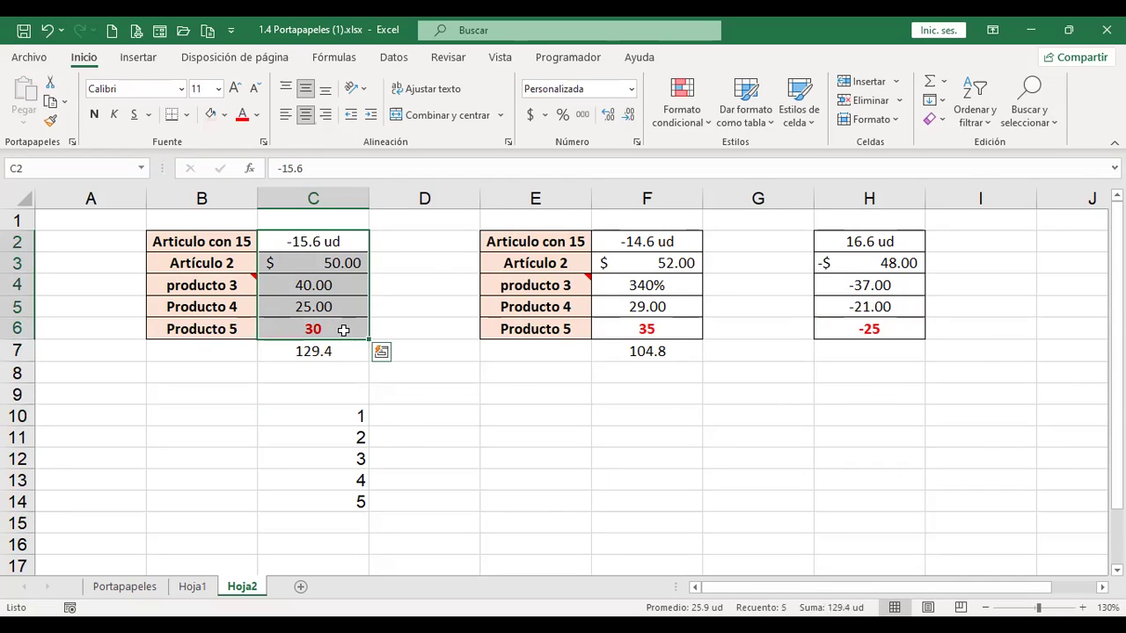
pyautogui.hotkey('ctrl', 'c')
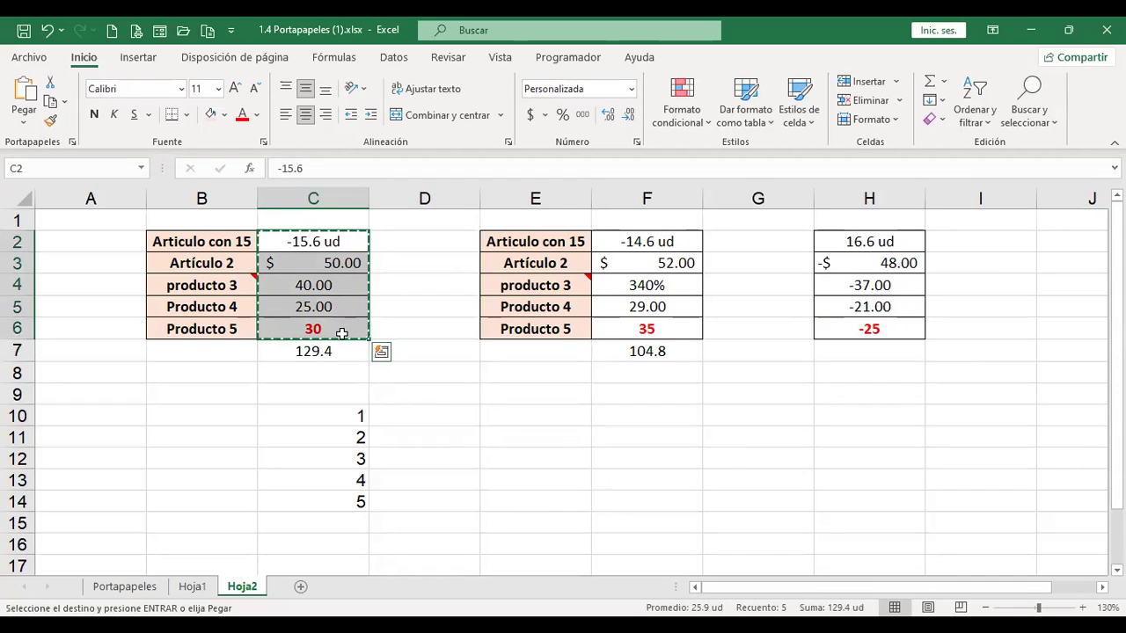
pyautogui.click(347, 415)
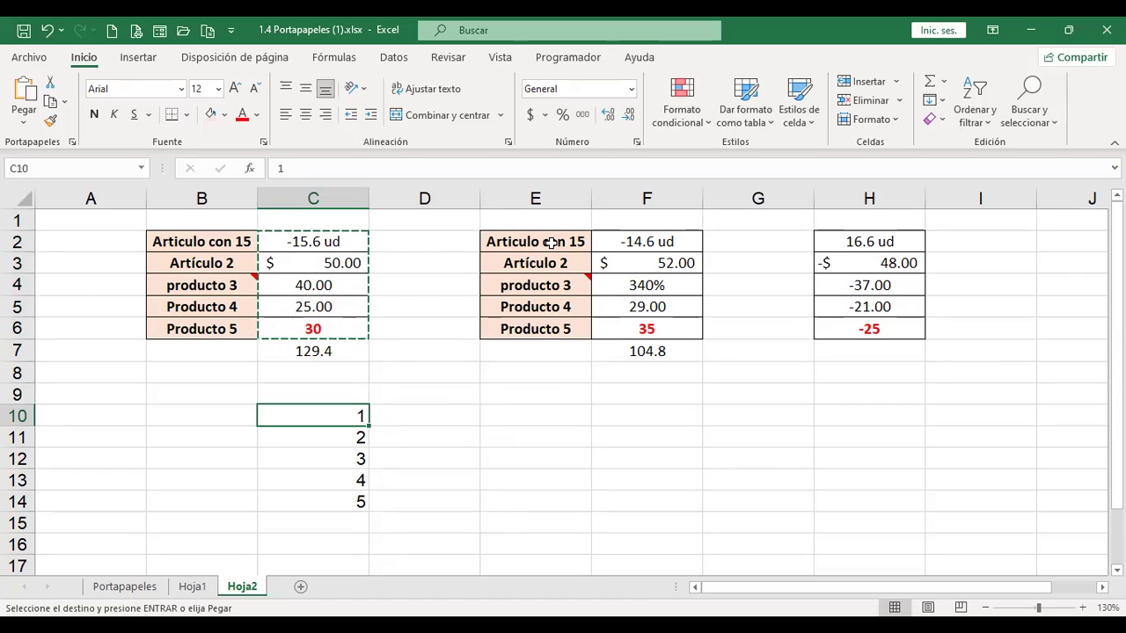
pyautogui.hotkey('ctrl', 'alt', 'v')
pyautogui.click(626, 300)
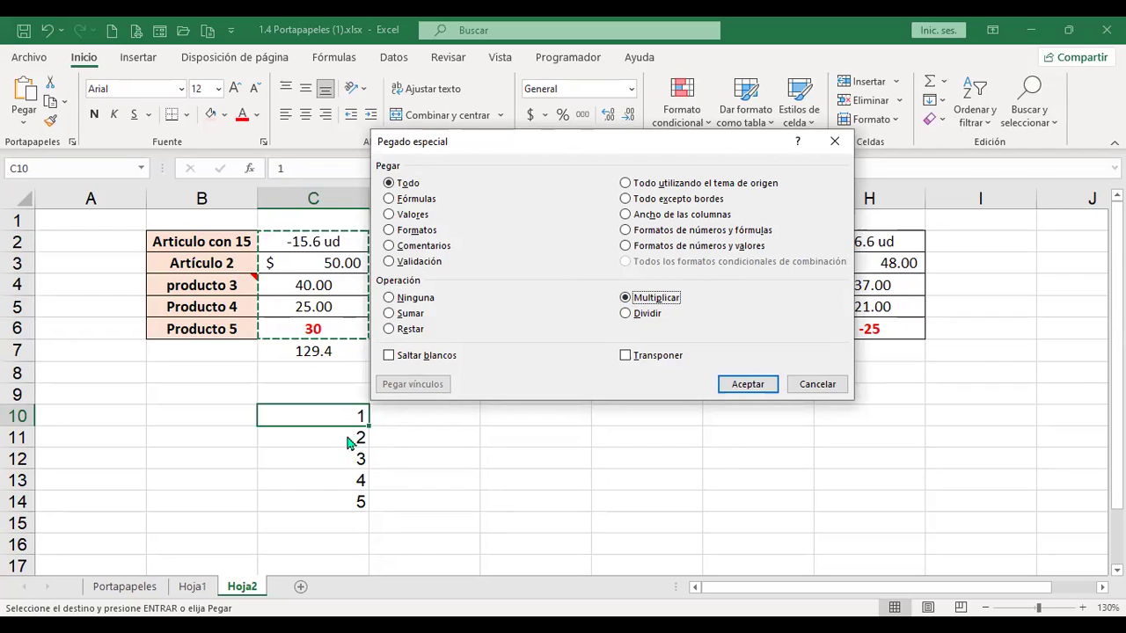
pyautogui.click(748, 384)
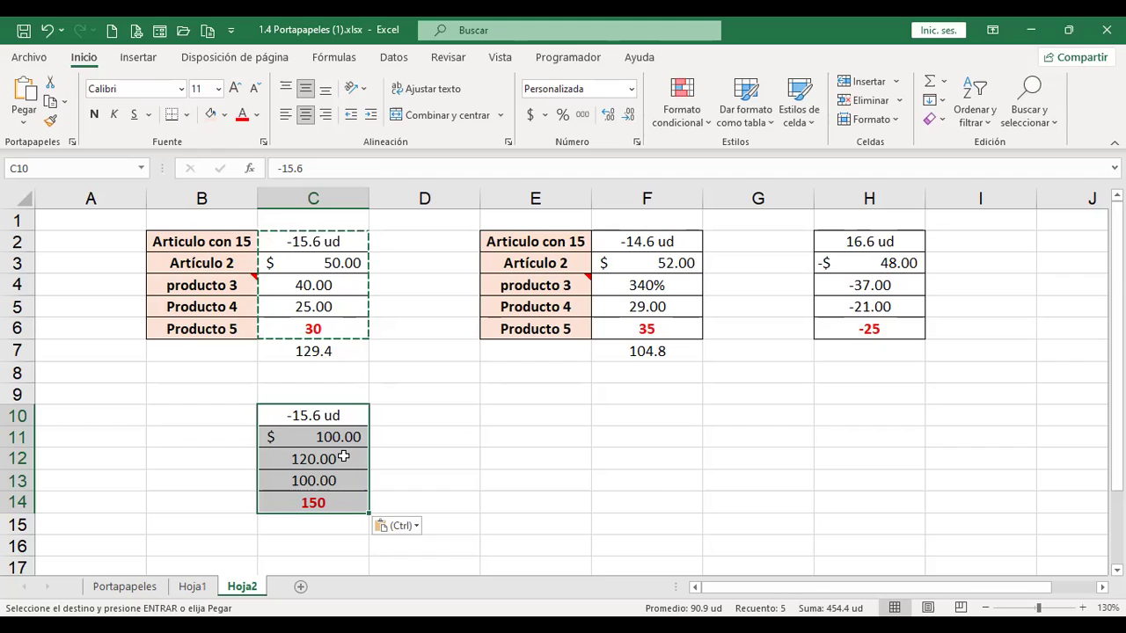
# - Enter 1, 2, 3, 4 and 5 down cells E10:E14
pyautogui.click(533, 416)
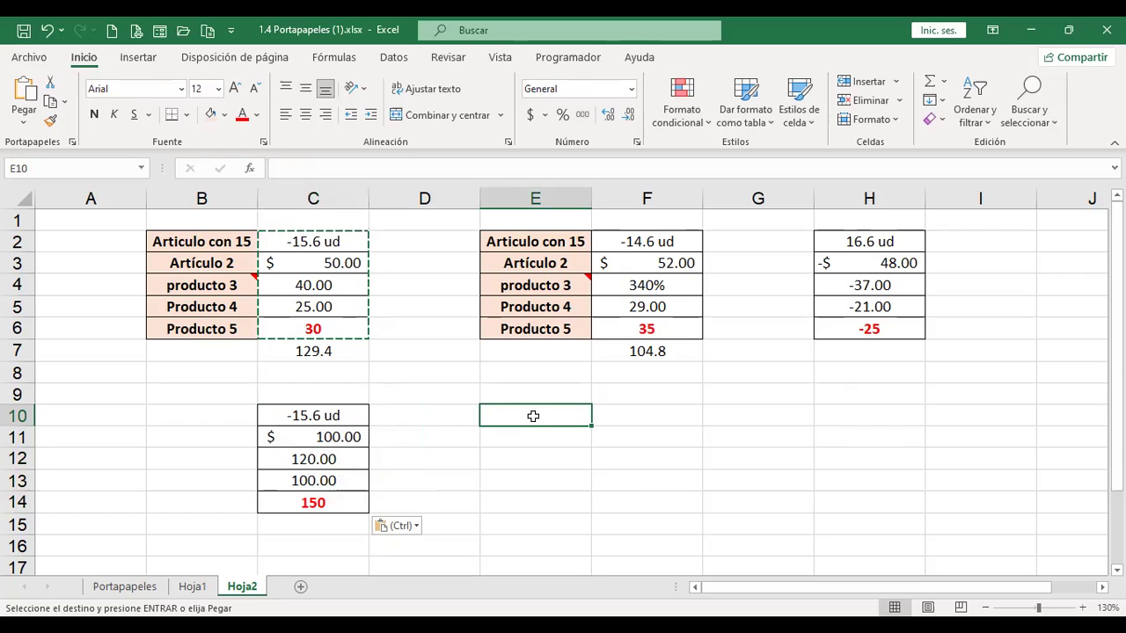
pyautogui.hotkey('ctrl', 'alt', 'v')
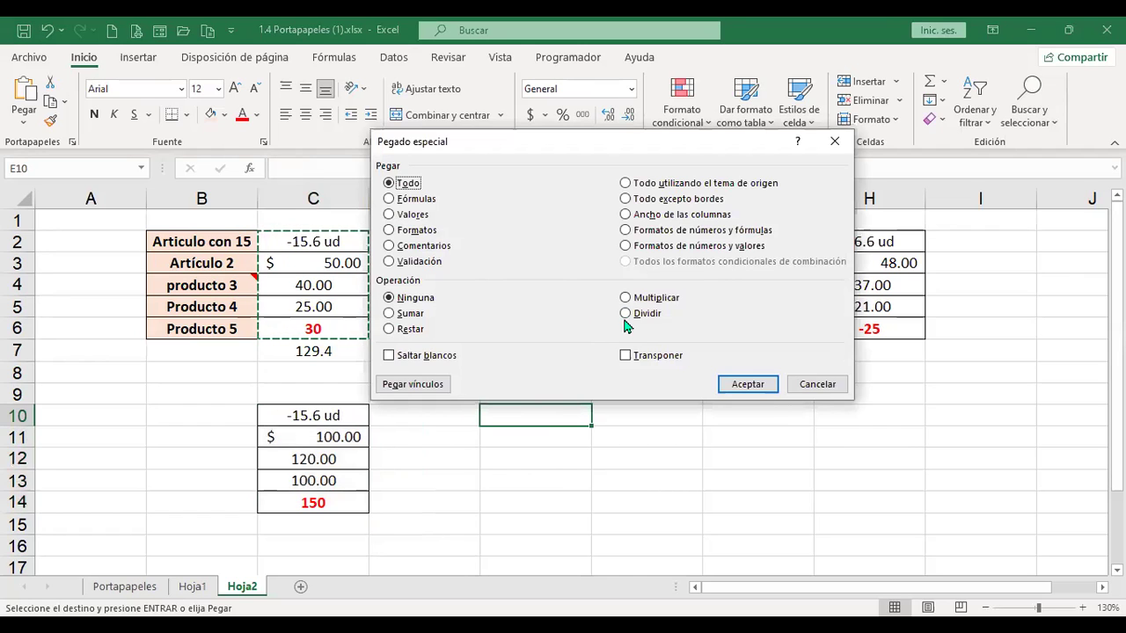
pyautogui.click(815, 385)
pyautogui.write('1 2 3 4 5')
pyautogui.press('Return')
pyautogui.press('Up')
pyautogui.press('Up')
pyautogui.press('Up')
pyautogui.press('Up')
pyautogui.press('Up')
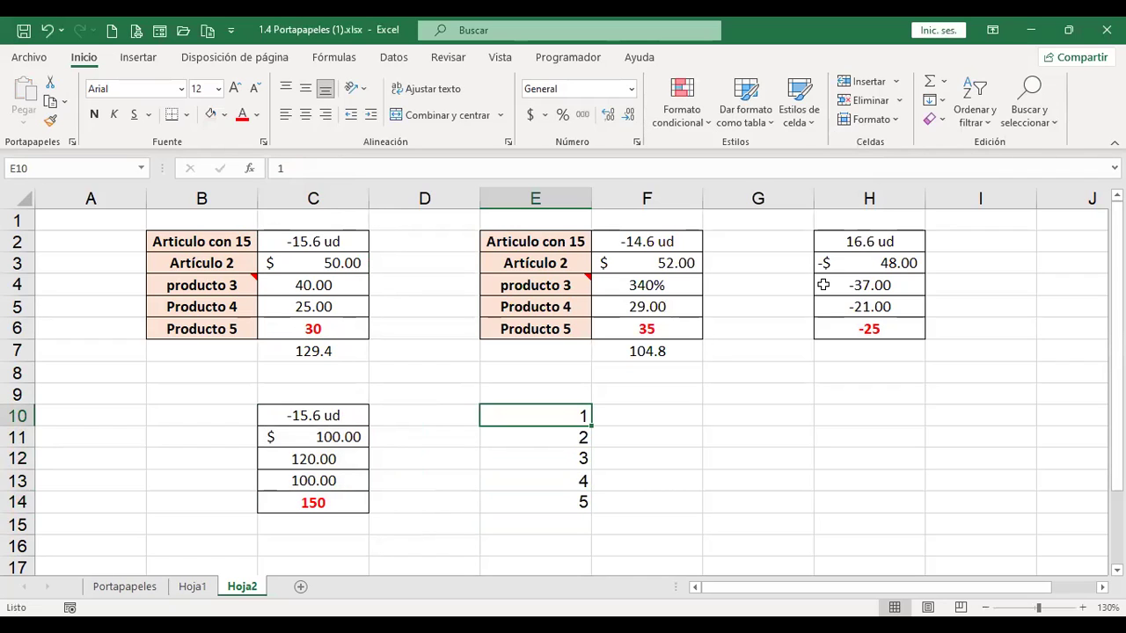
# - Copy C2:C6 and paste it at E10 with the Paste Special operation Dividir
pyautogui.moveTo(357, 244); pyautogui.dragTo(337, 325)
pyautogui.hotkey('ctrl', 'c')
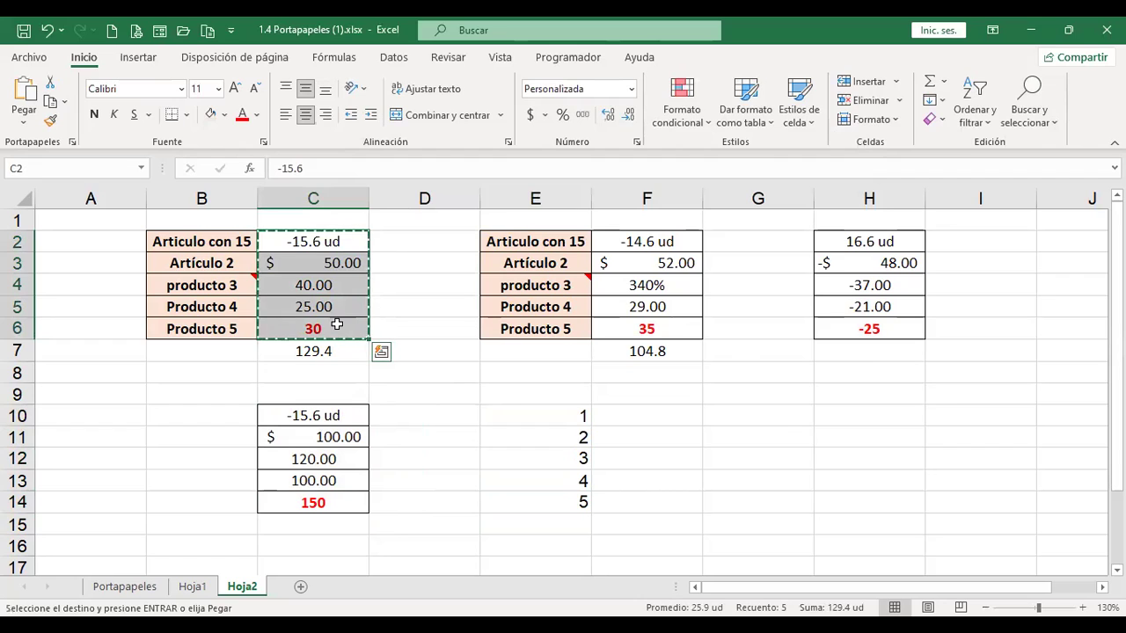
pyautogui.click(523, 412)
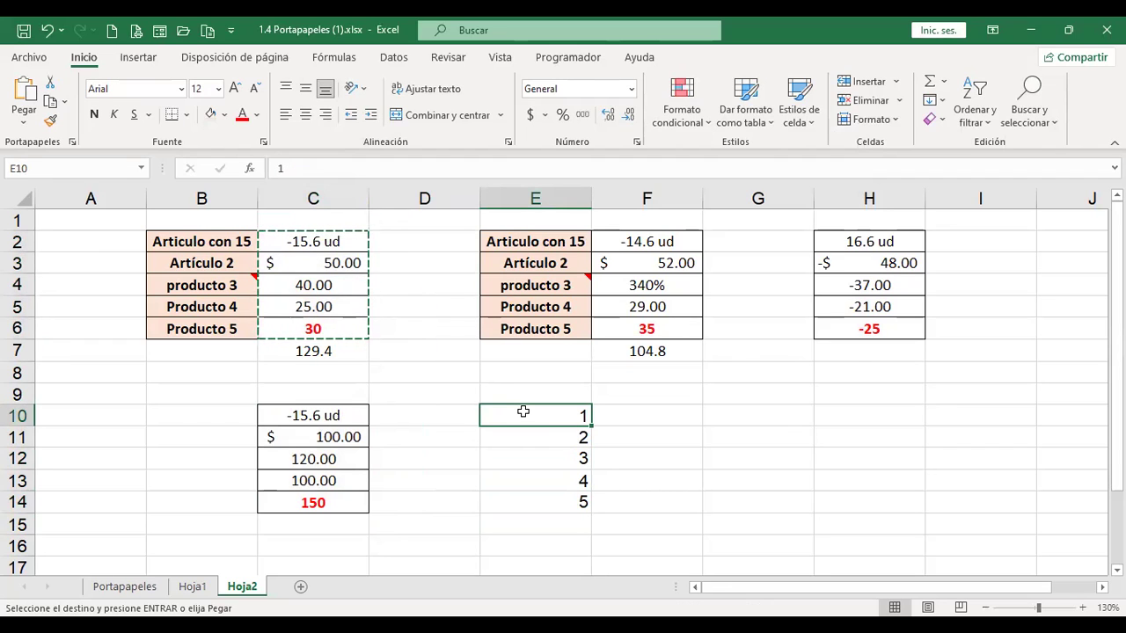
pyautogui.hotkey('ctrl', 'alt', 'v')
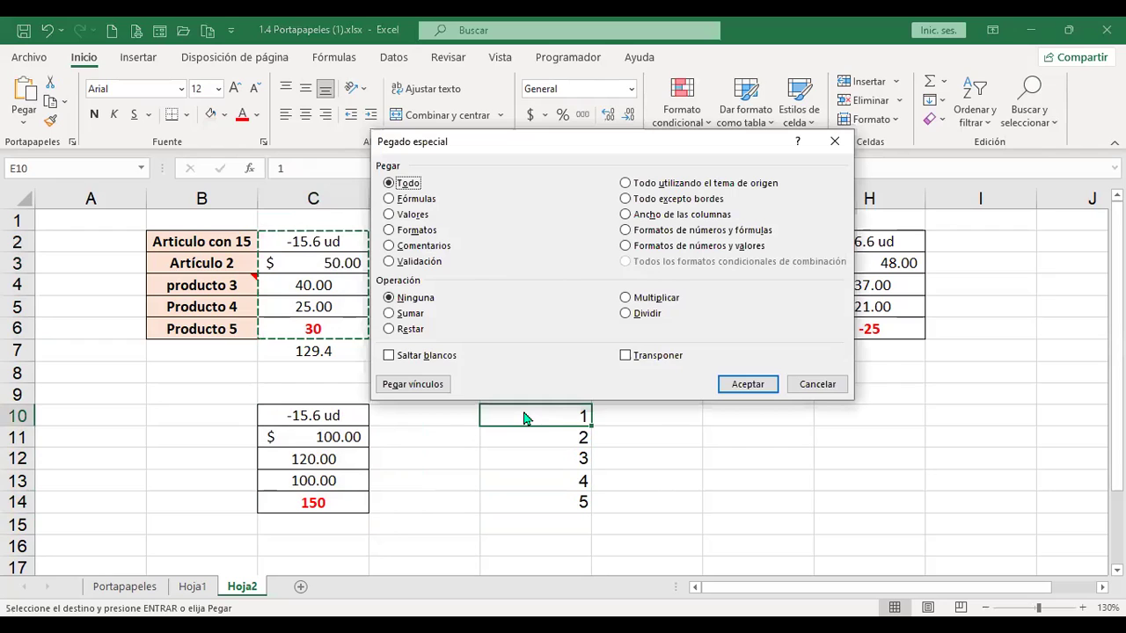
pyautogui.click(627, 315)
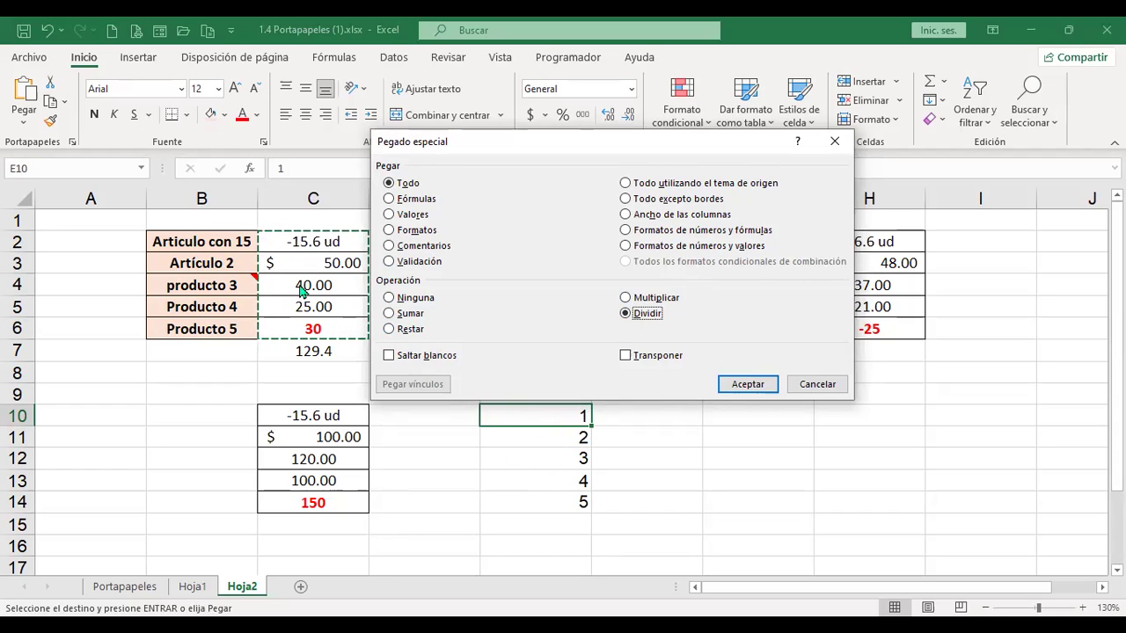
pyautogui.click(732, 387)
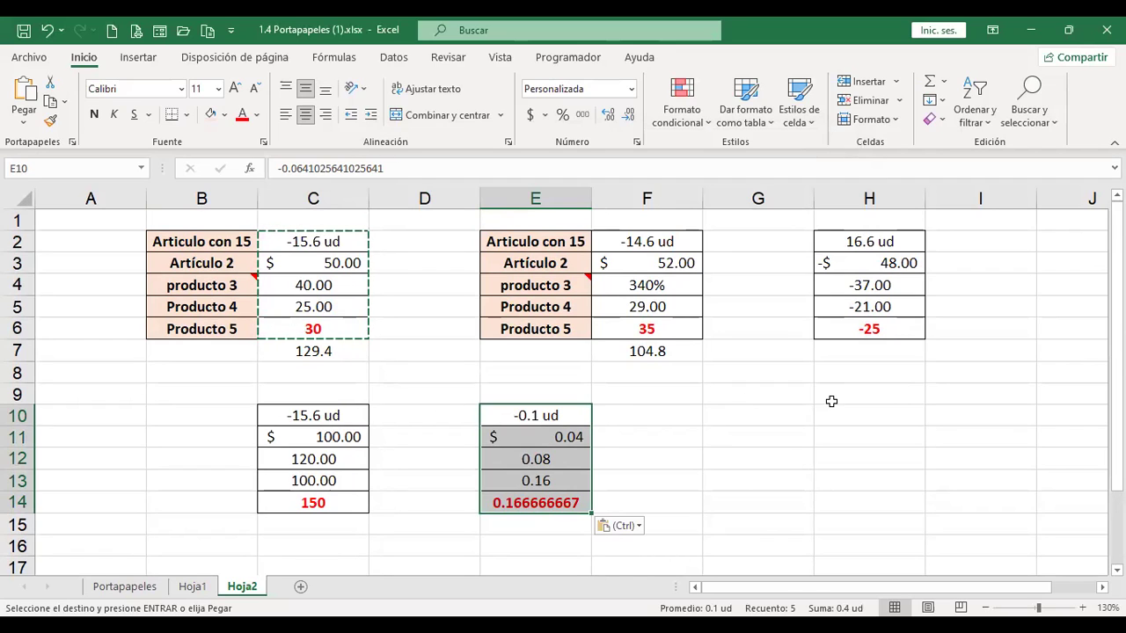
# - Copy the product table in B2:C6
pyautogui.click(750, 417)
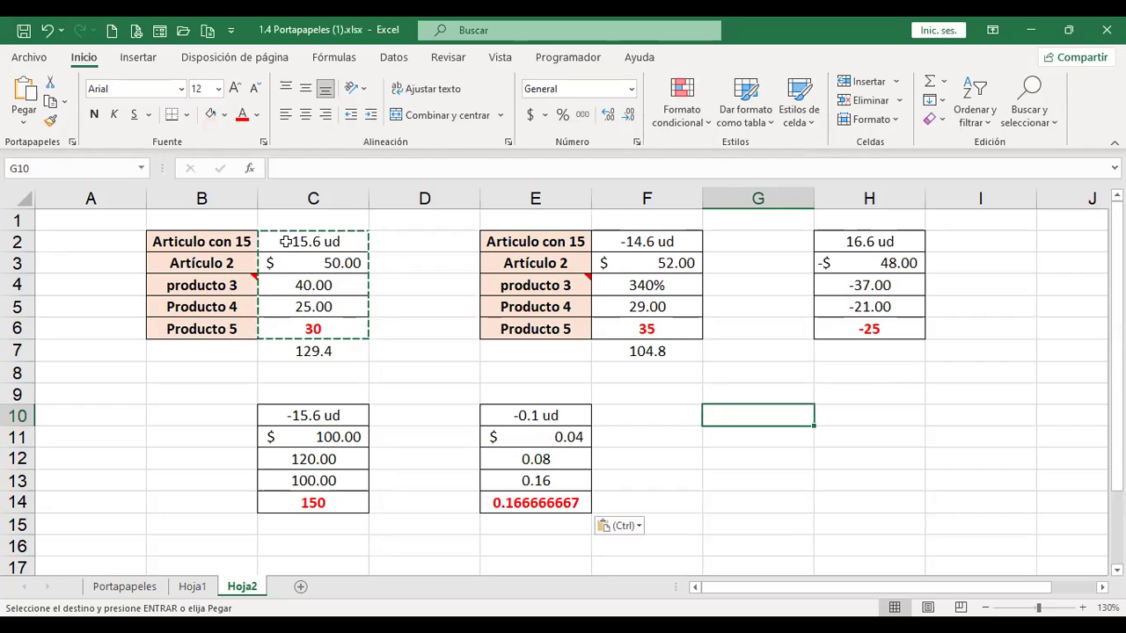
pyautogui.moveTo(233, 238); pyautogui.dragTo(345, 327)
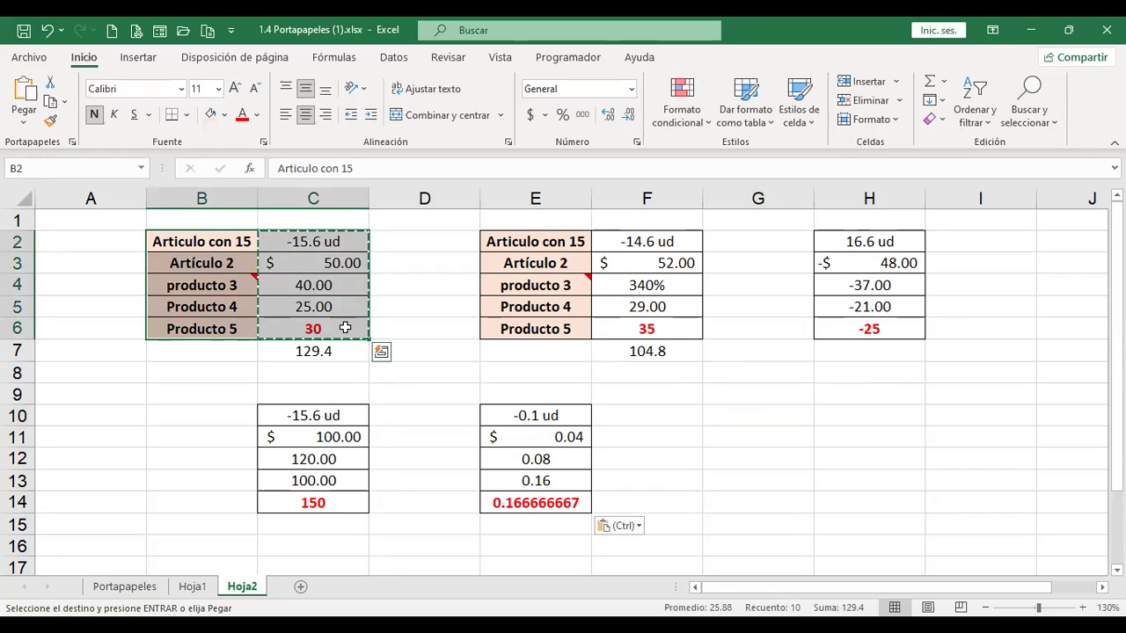
pyautogui.hotkey('ctrl', 'c')
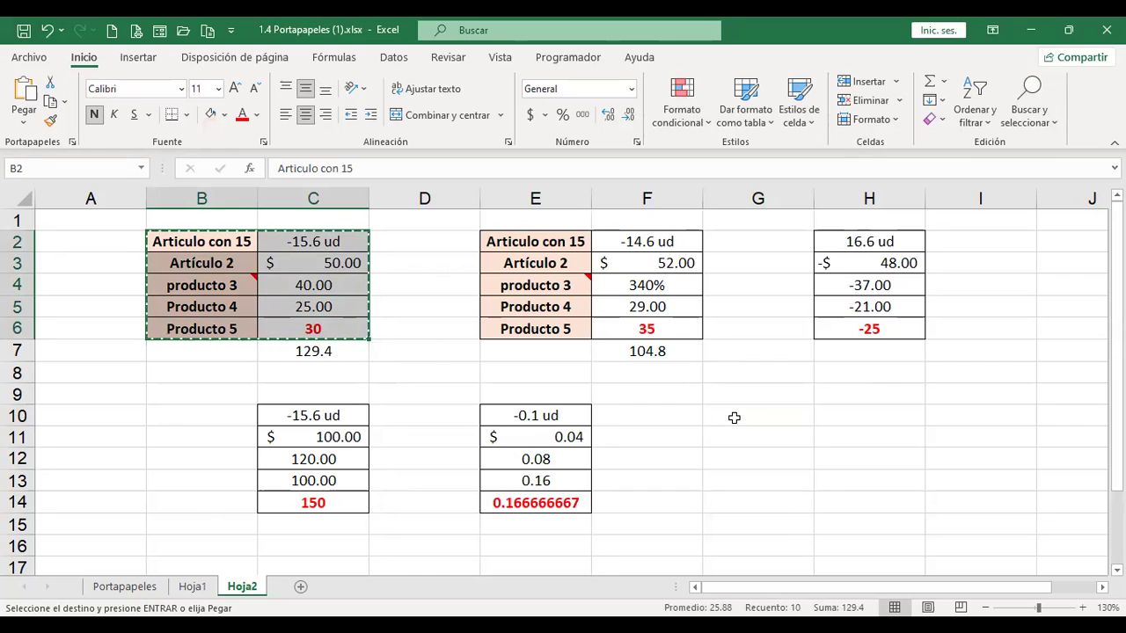
# - Try pasting the copied product table at G10, compare it with the original, and undo the paste
pyautogui.click(735, 418)
pyautogui.hotkey('ctrl', 'v')
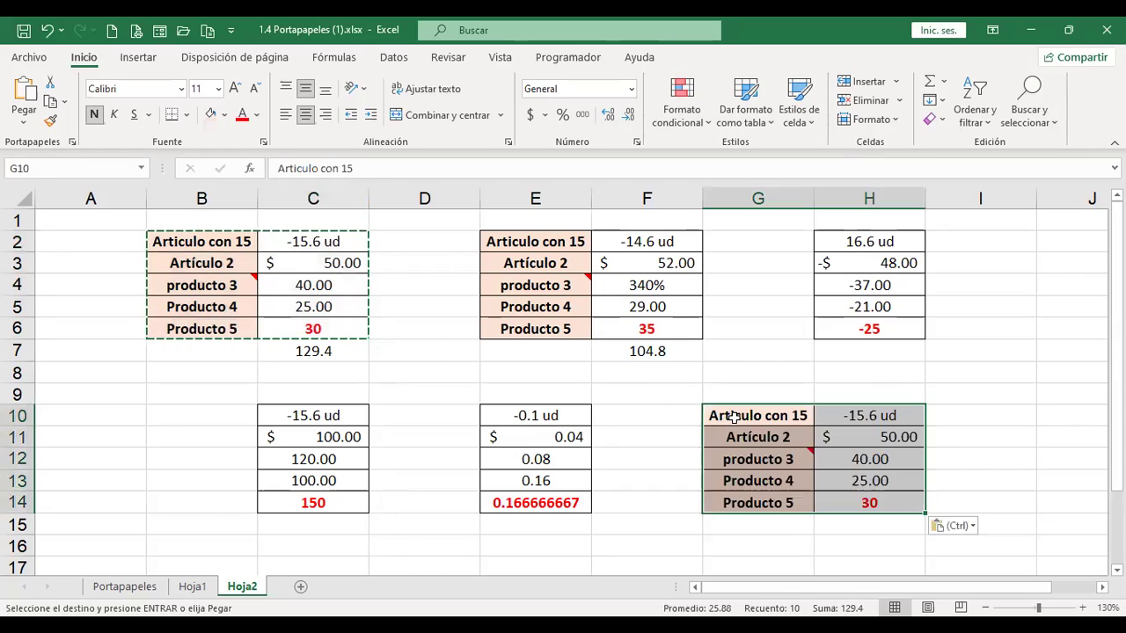
pyautogui.scroll(-1, 953, 427)
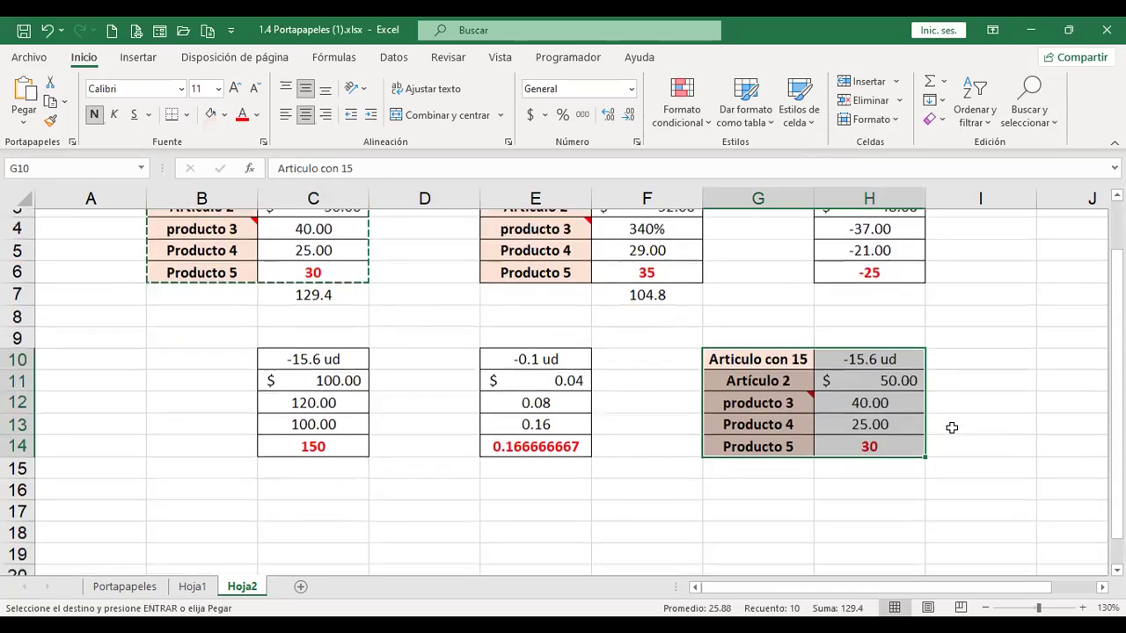
pyautogui.click(888, 435)
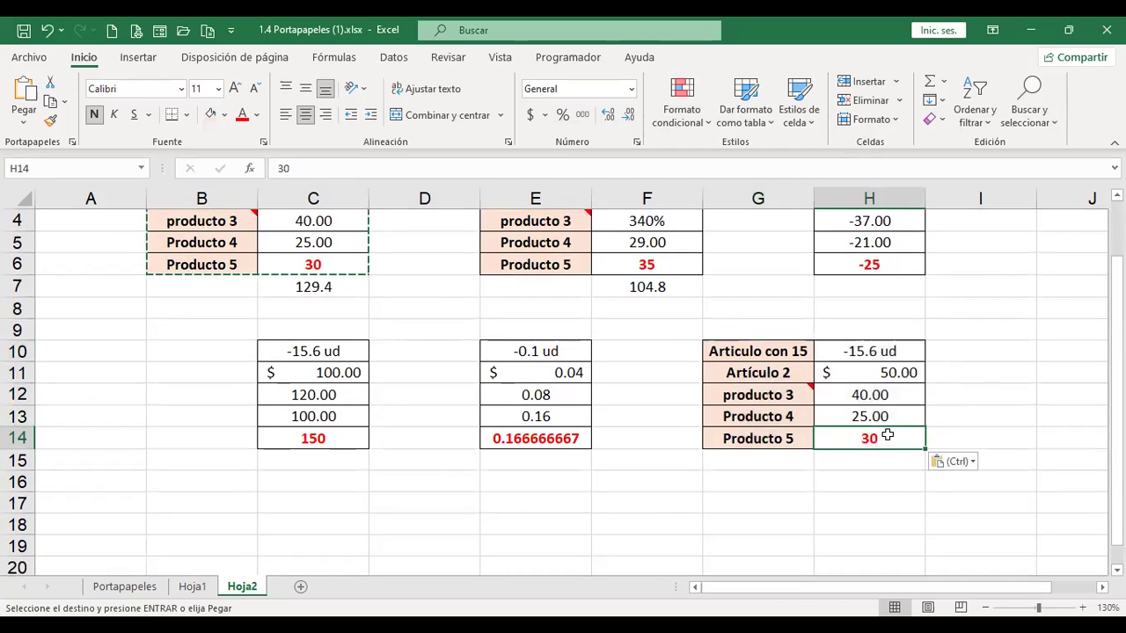
pyautogui.click(324, 262)
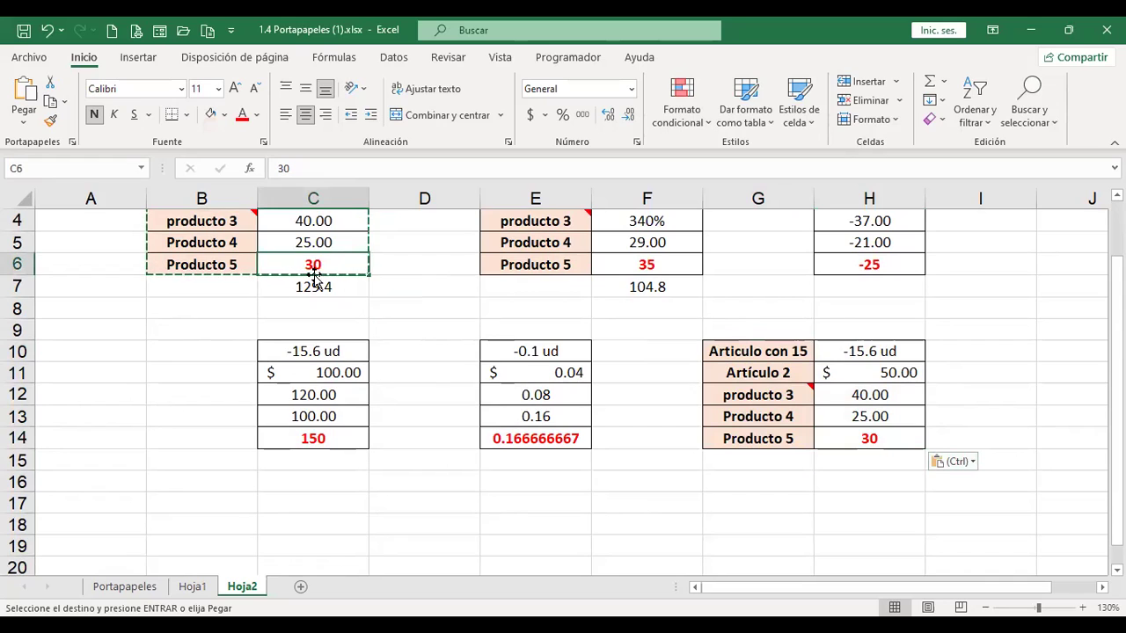
pyautogui.click(326, 282)
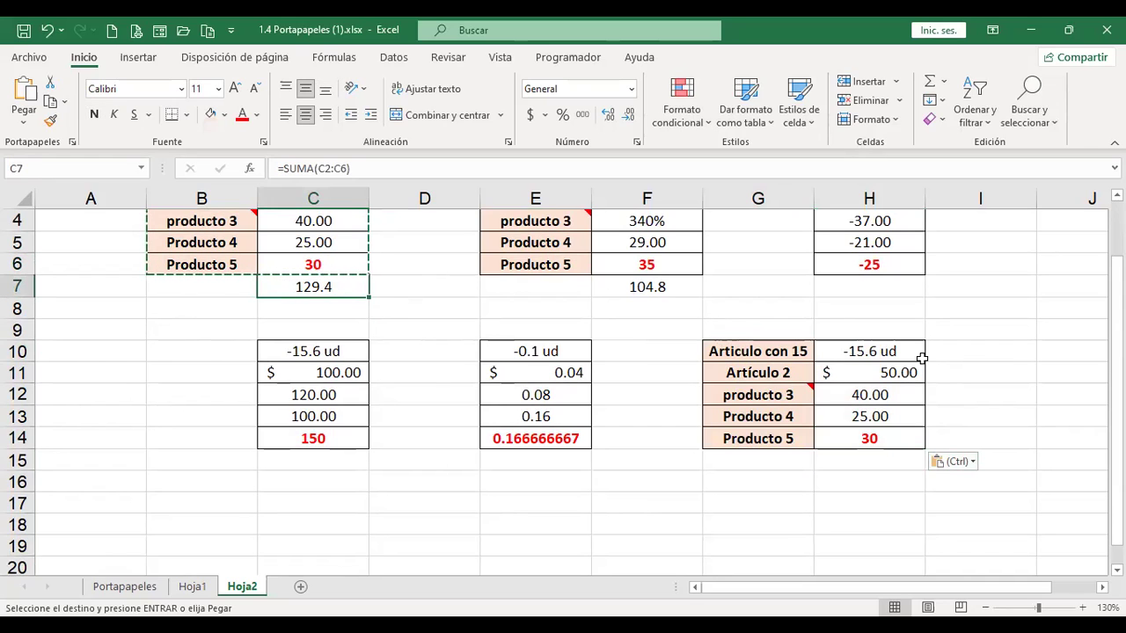
pyautogui.click(894, 351)
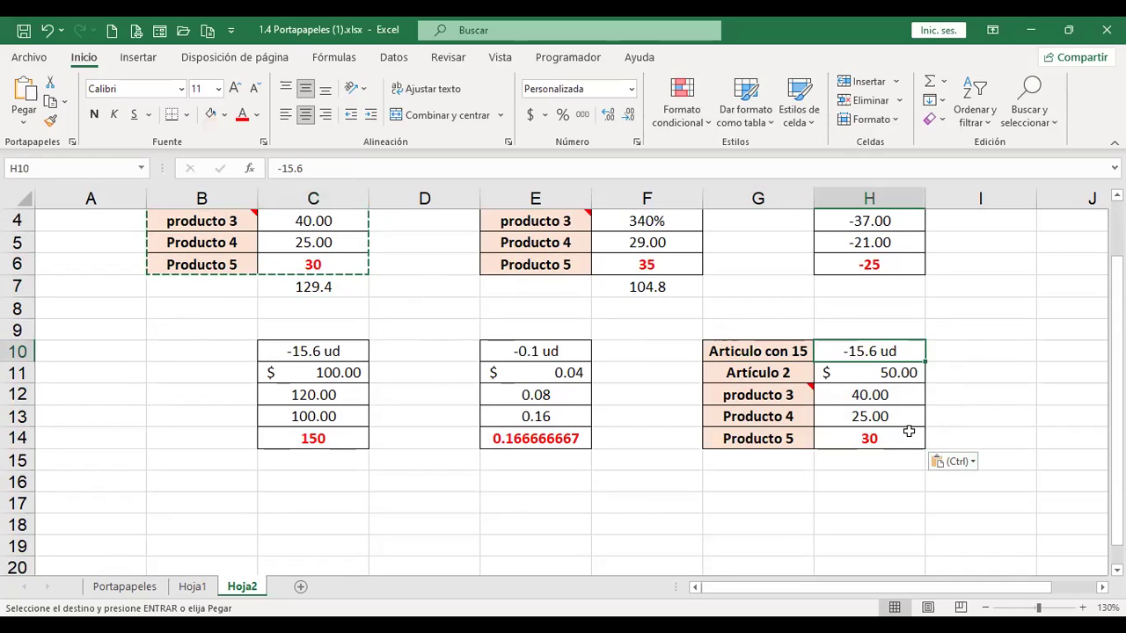
pyautogui.hotkey('ctrl', 'z')
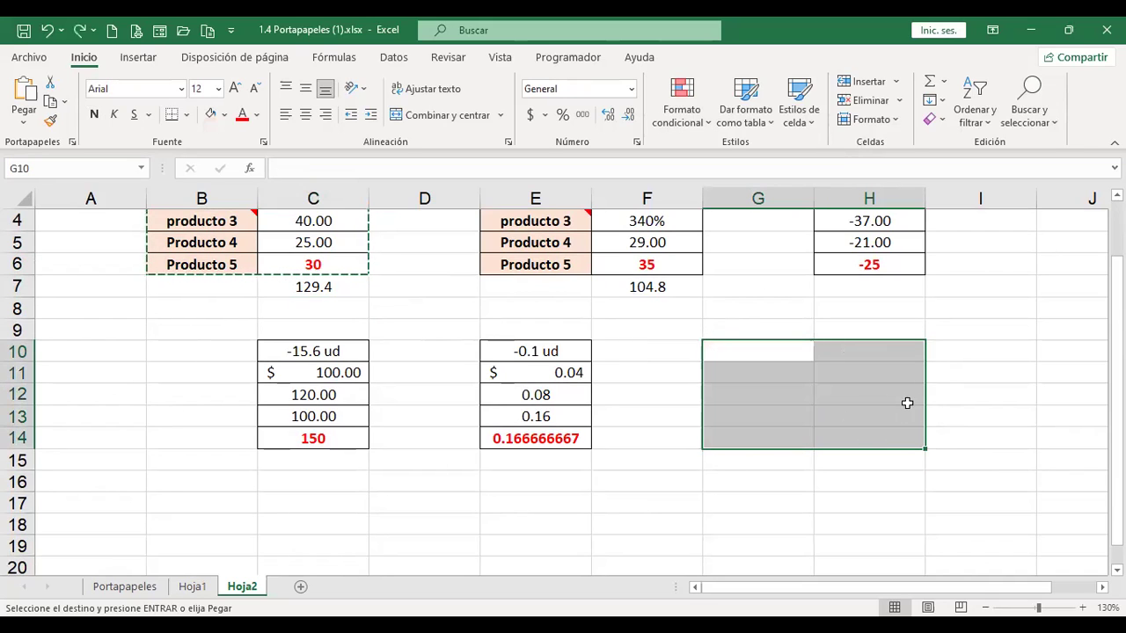
# - Paste the copied product table at B17
pyautogui.click(578, 463)
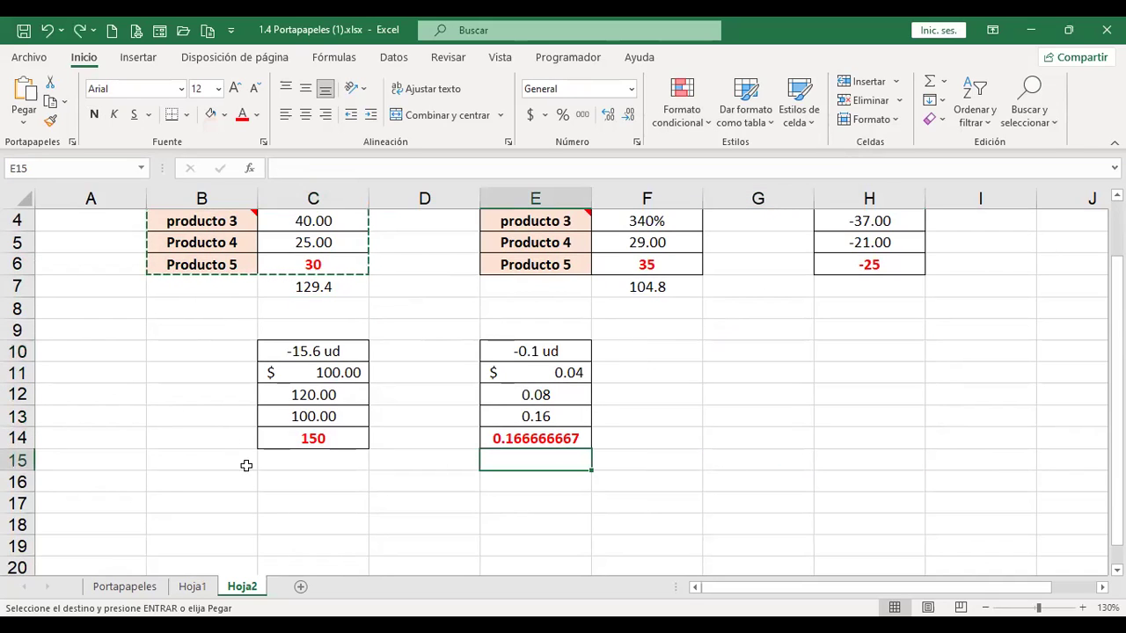
pyautogui.click(216, 500)
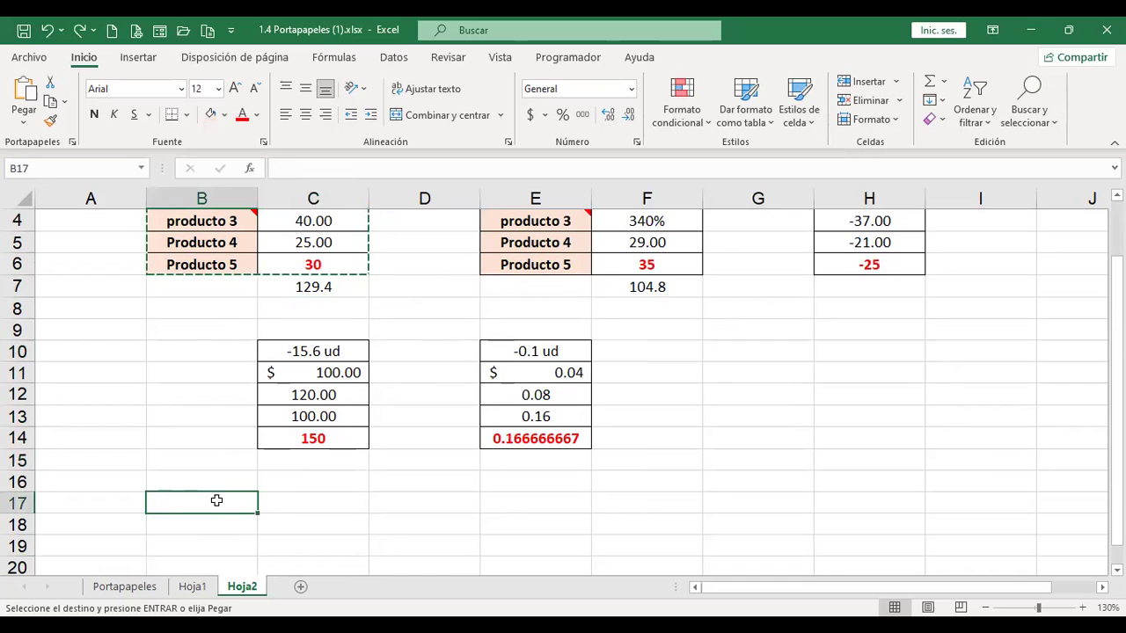
pyautogui.hotkey('ctrl', 'v')
pyautogui.scroll(-3, 374, 443)
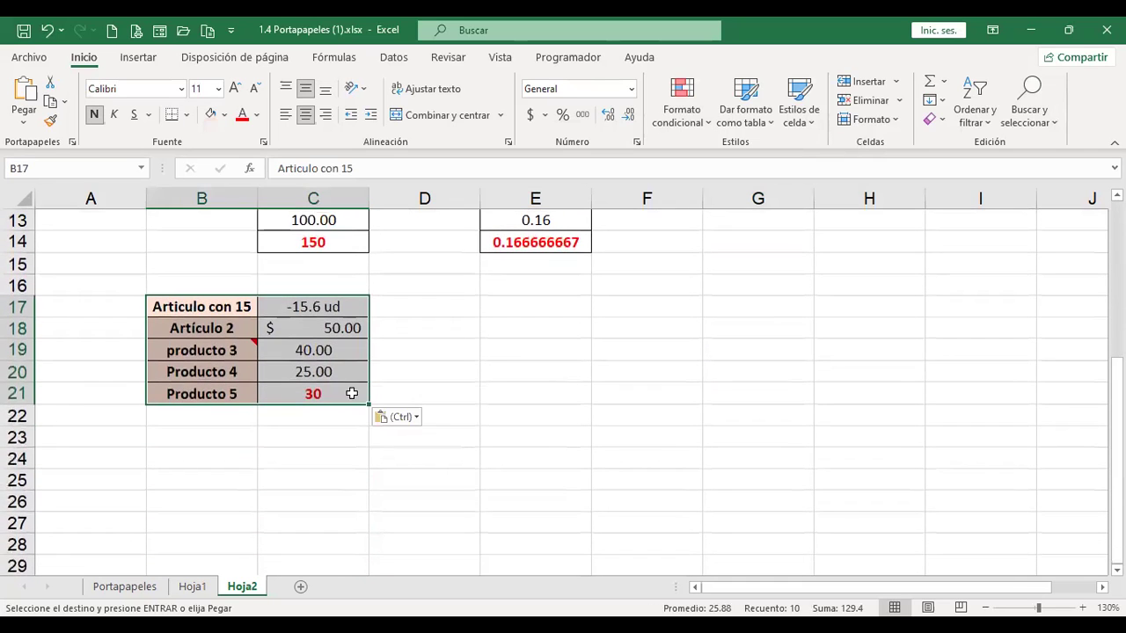
# - Insert an entire blank row above Producto 4 in the table starting at B17
pyautogui.click(194, 372)
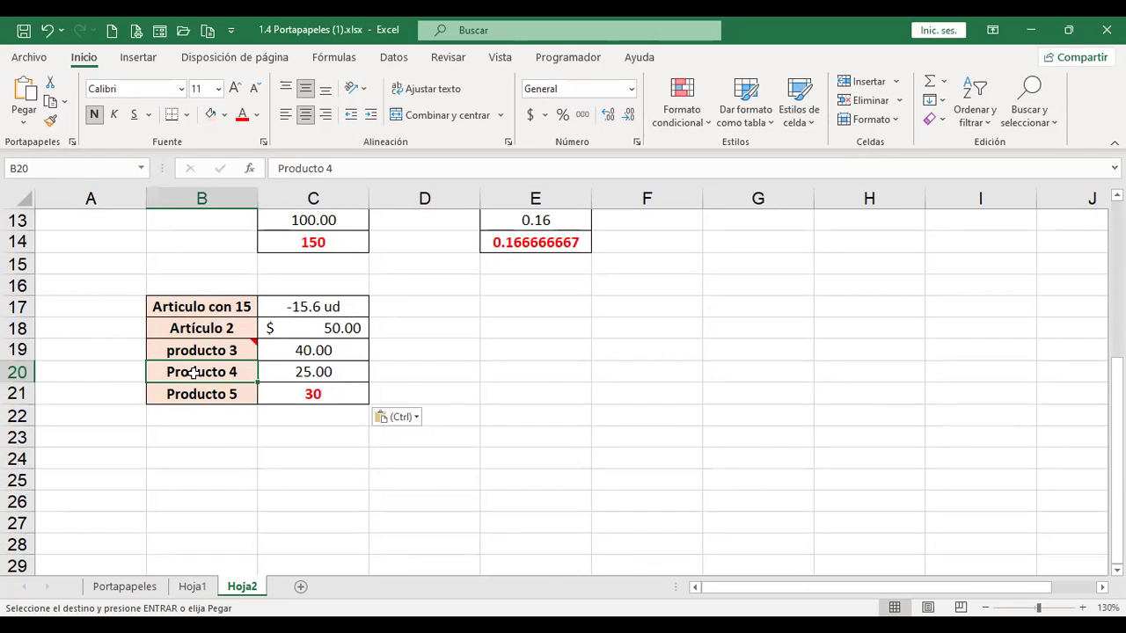
pyautogui.press('Escape')
pyautogui.hotkey('ctrl', '+')
pyautogui.press('Down')
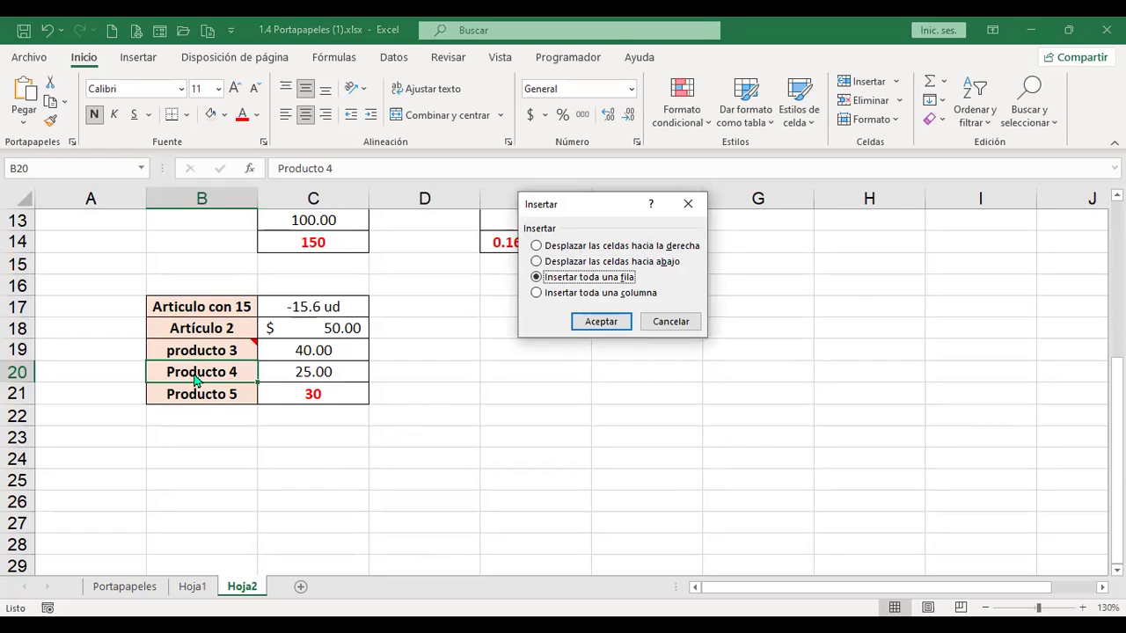
pyautogui.press('Return')
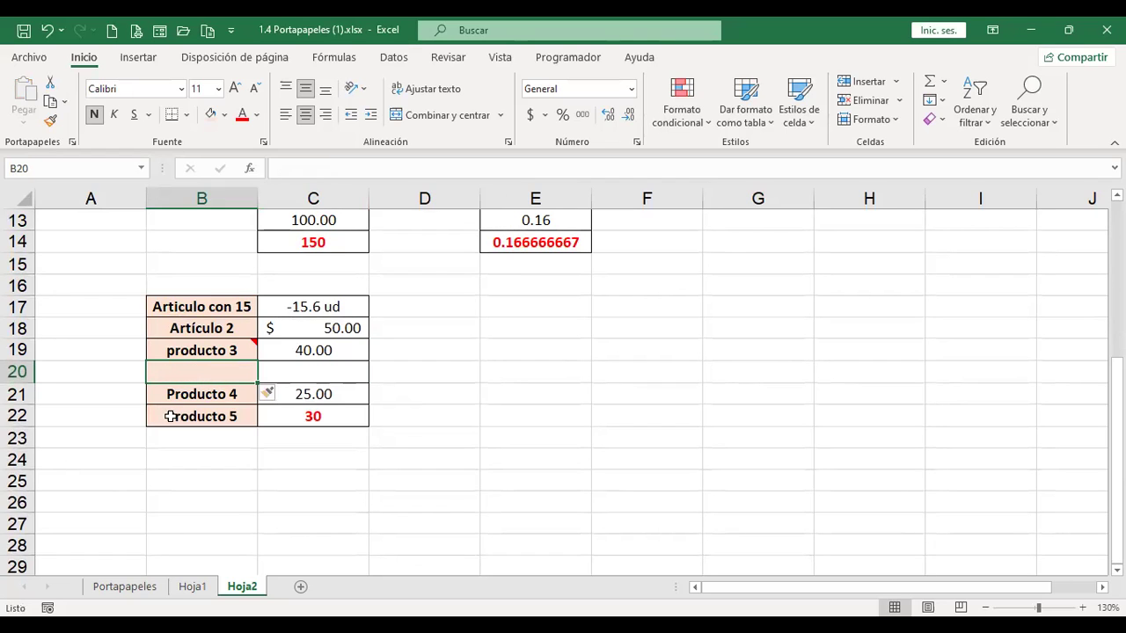
# - Try pasting B17:C22 at E17 with the Paste Special option Saltar blancos, and undo it
pyautogui.moveTo(209, 305); pyautogui.dragTo(311, 419)
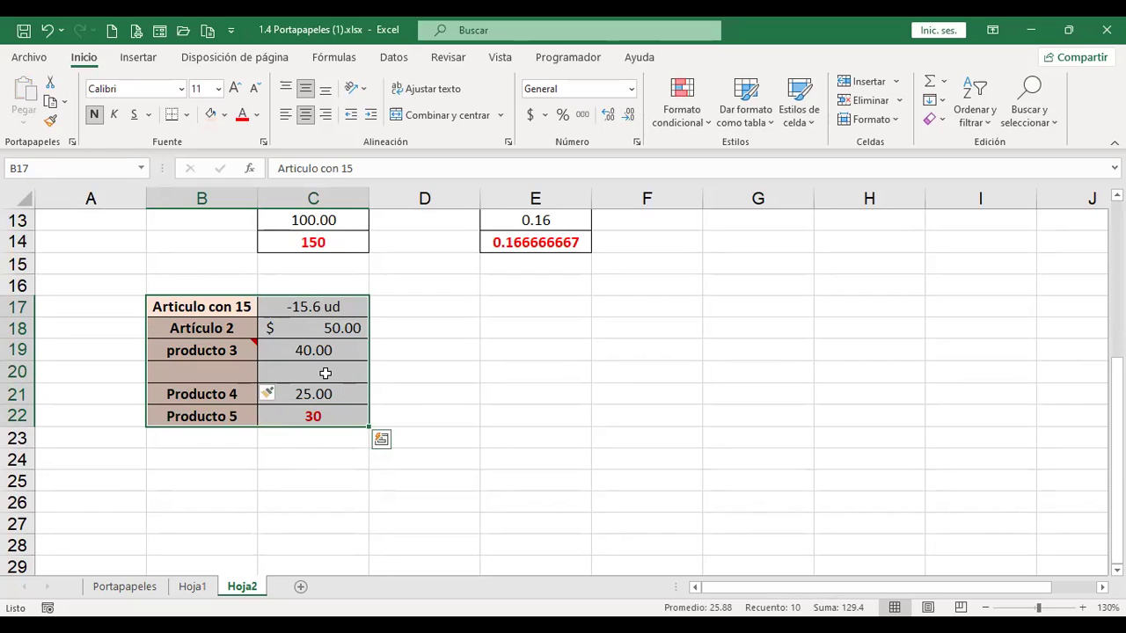
pyautogui.hotkey('ctrl', 'c')
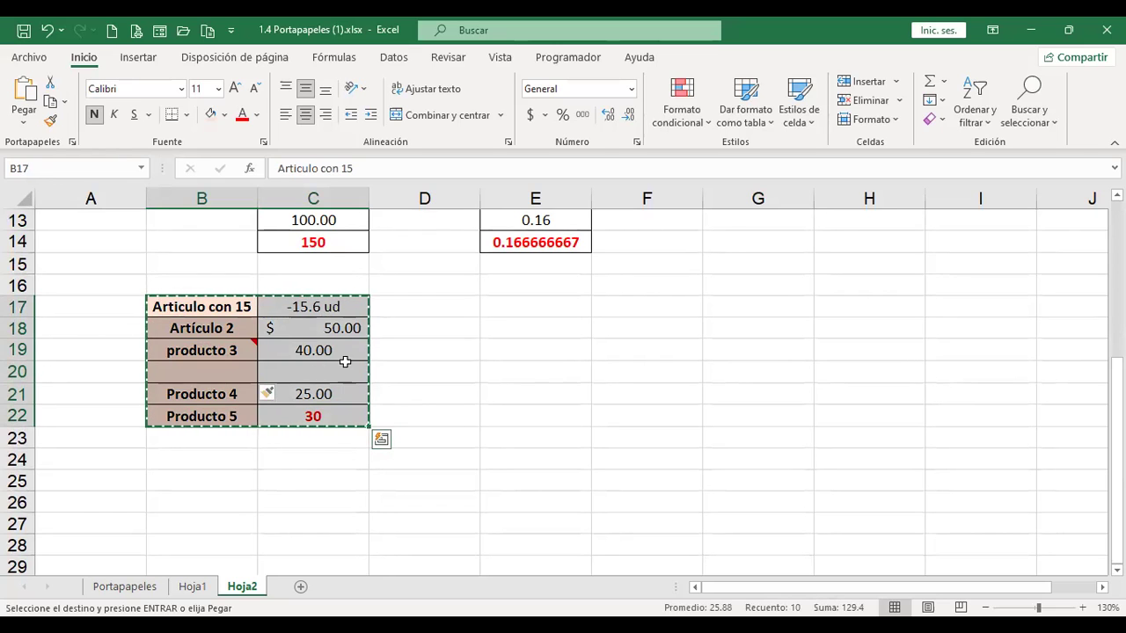
pyautogui.click(538, 309)
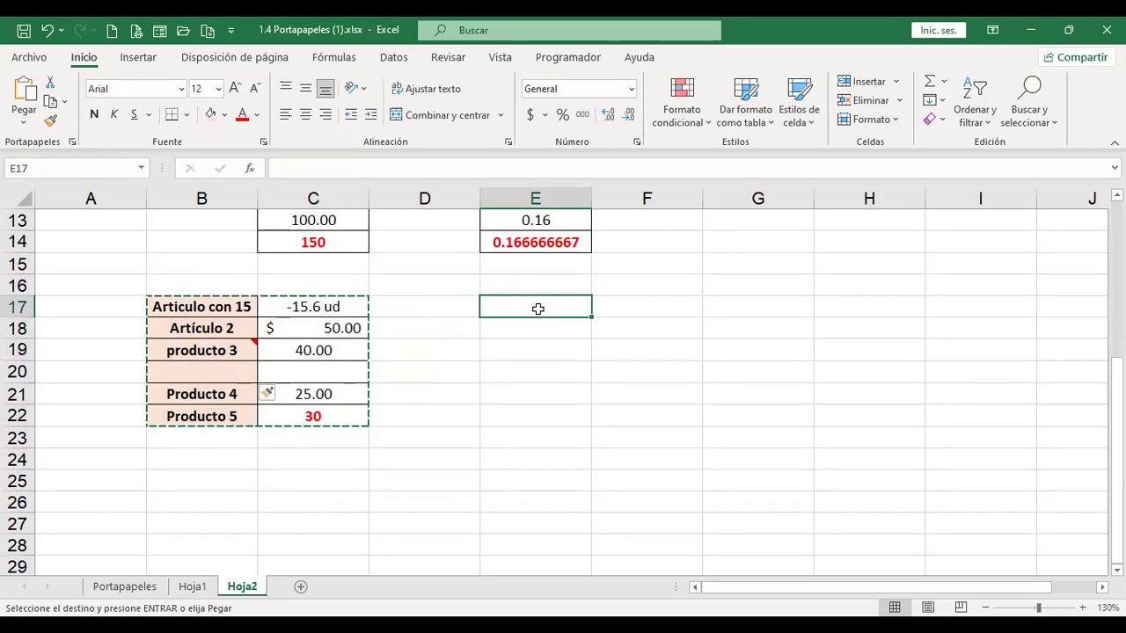
pyautogui.hotkey('ctrl', 'alt', 'v')
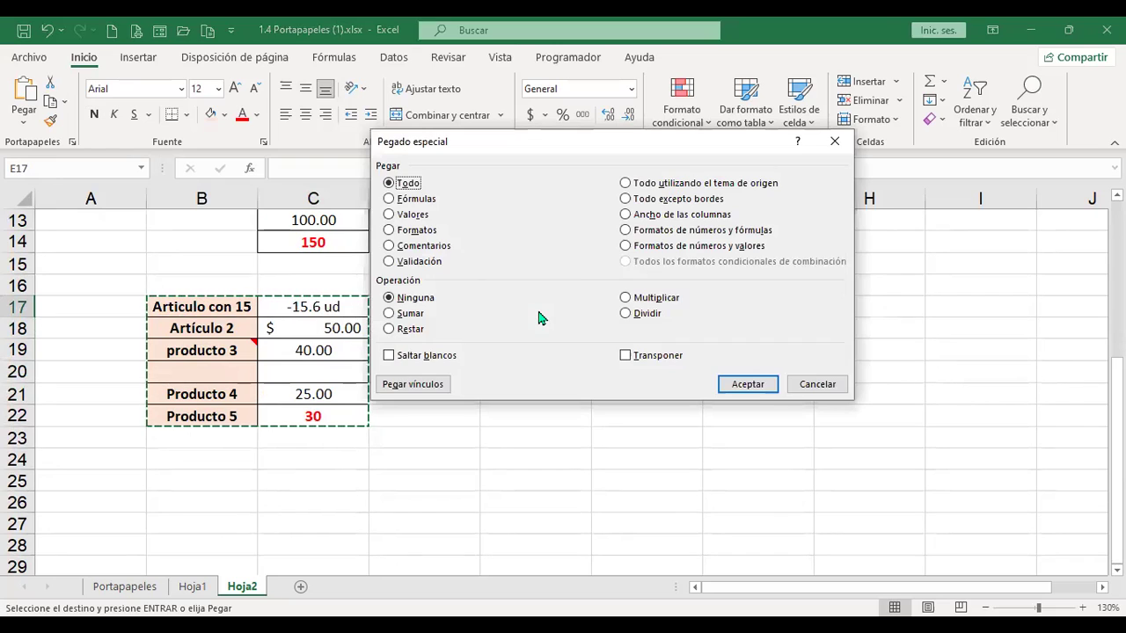
pyautogui.click(396, 359)
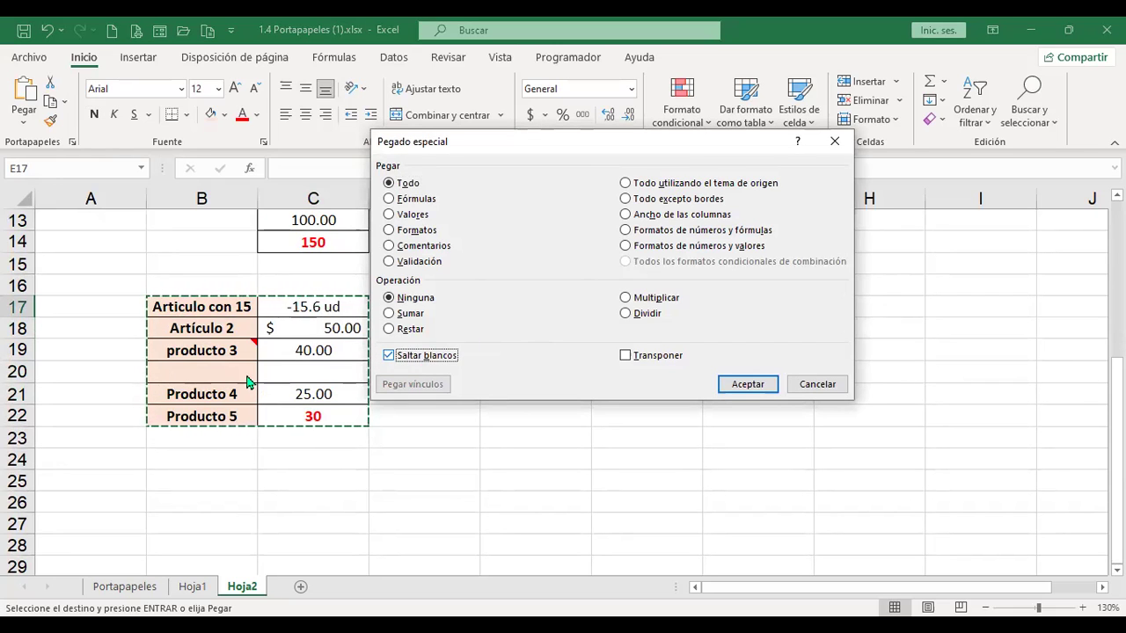
pyautogui.click(749, 386)
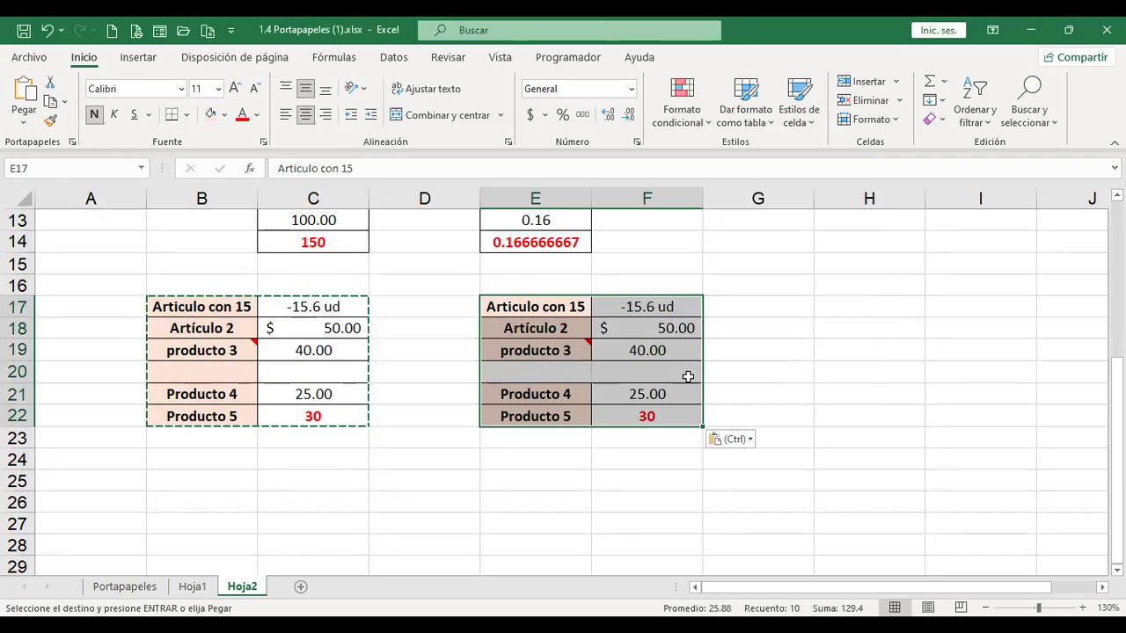
pyautogui.hotkey('ctrl', 'z')
pyautogui.click(412, 363)
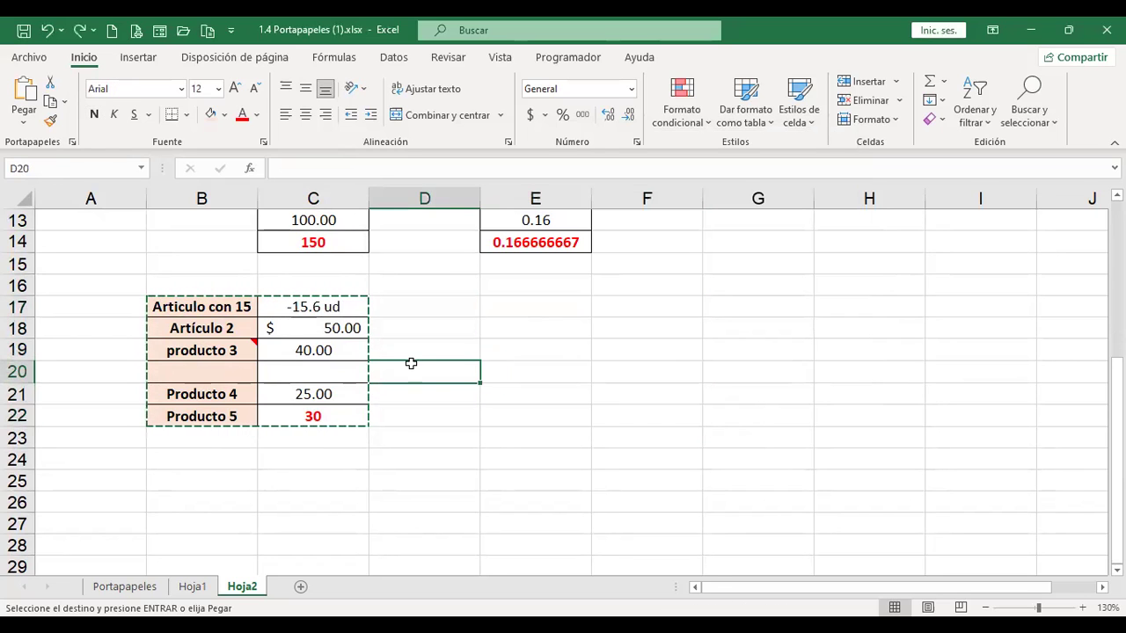
# - Try pasting E10:E14 over the values starting at C17 with the Paste Special option Saltar blancos, and undo it
pyautogui.scroll(2, 523, 353)
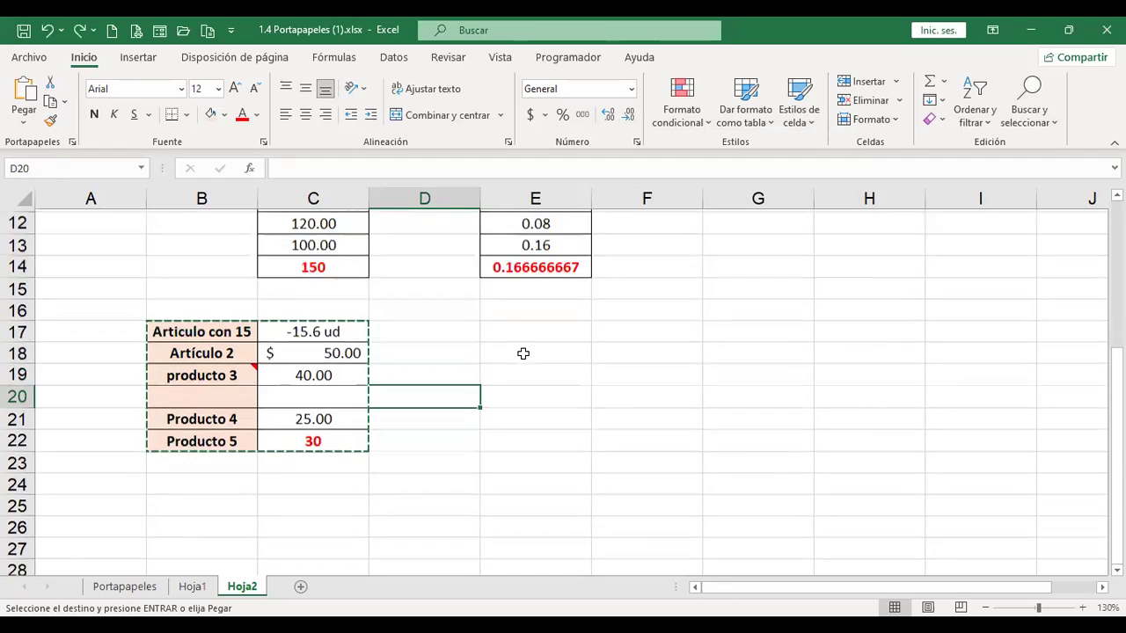
pyautogui.scroll(-1, 522, 353)
pyautogui.scroll(1, 523, 351)
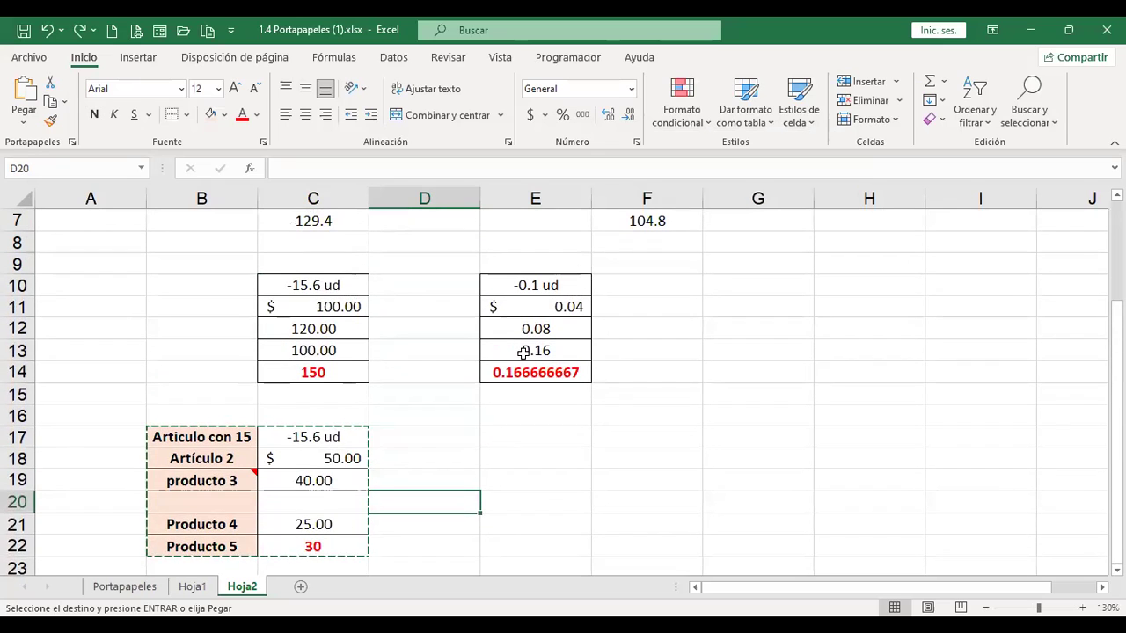
pyautogui.moveTo(568, 284); pyautogui.dragTo(564, 372)
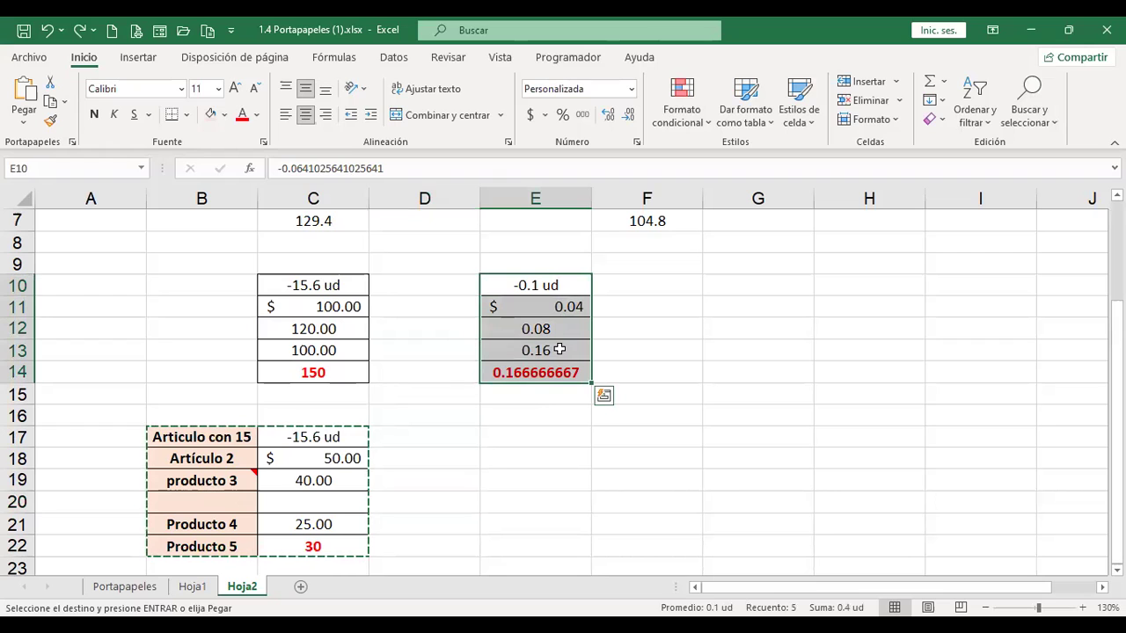
pyautogui.hotkey('ctrl', 'c')
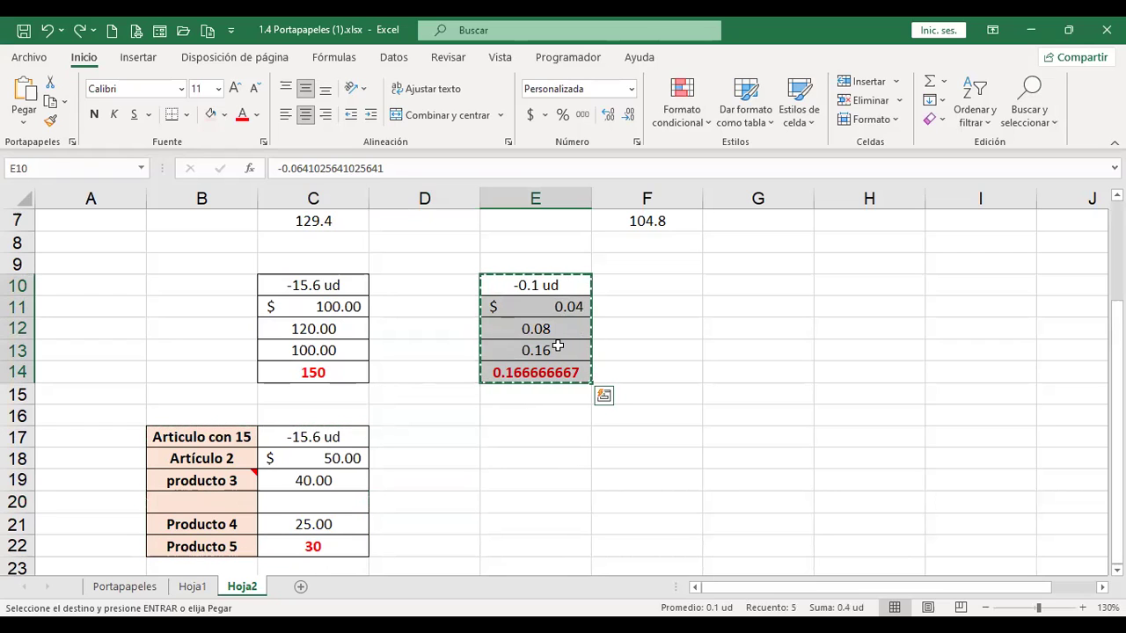
pyautogui.scroll(-2, 559, 346)
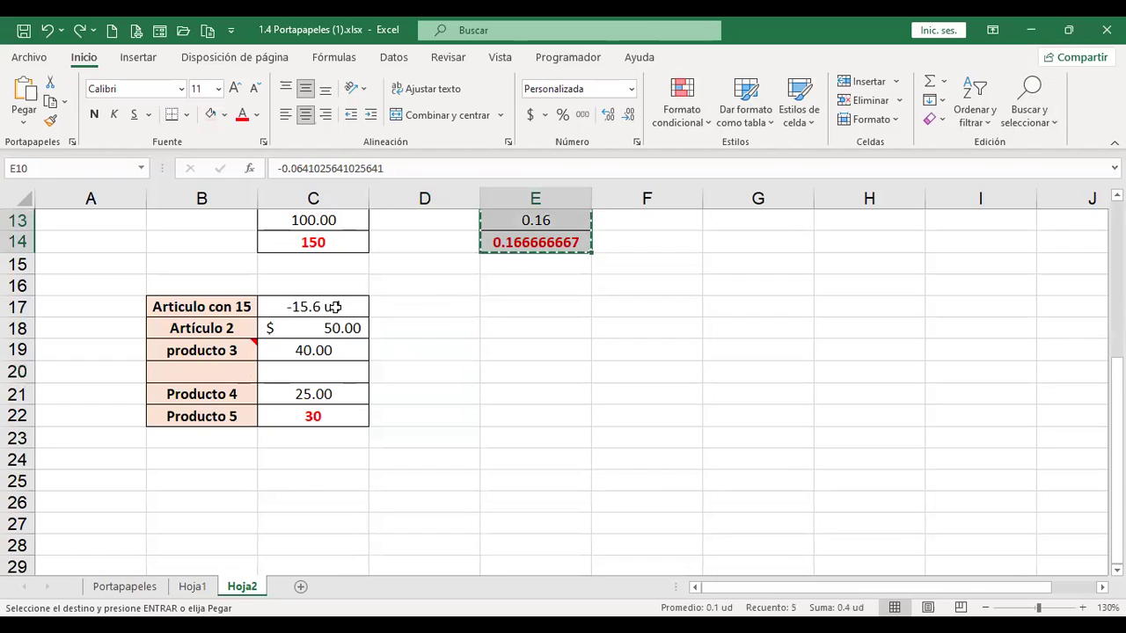
pyautogui.click(336, 306)
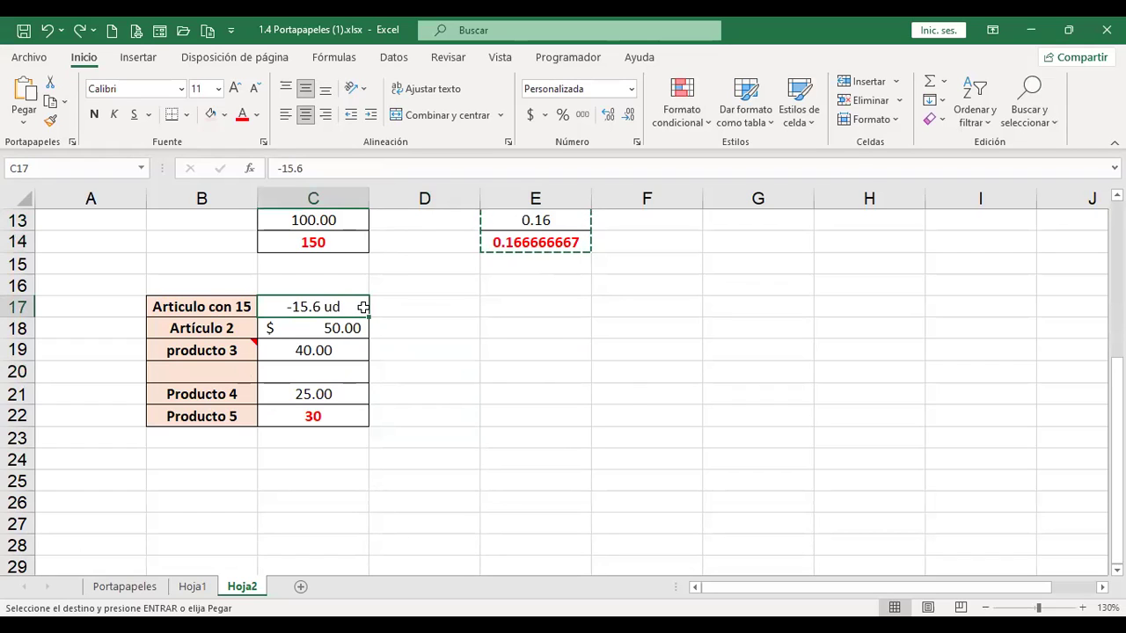
pyautogui.hotkey('ctrl', 'alt', 'v')
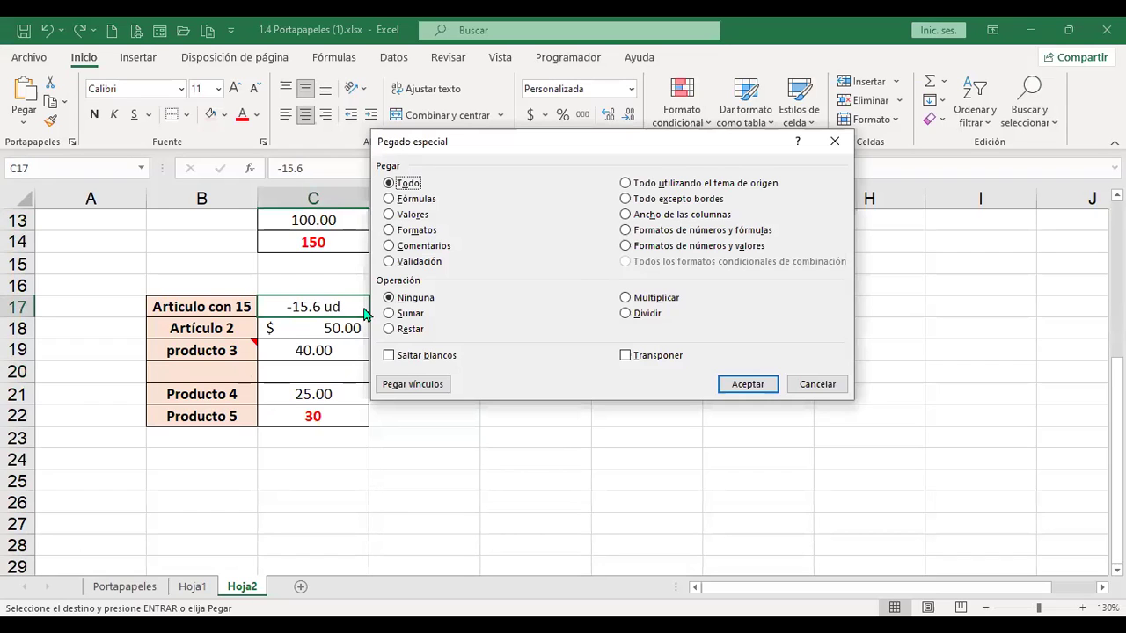
pyautogui.click(390, 357)
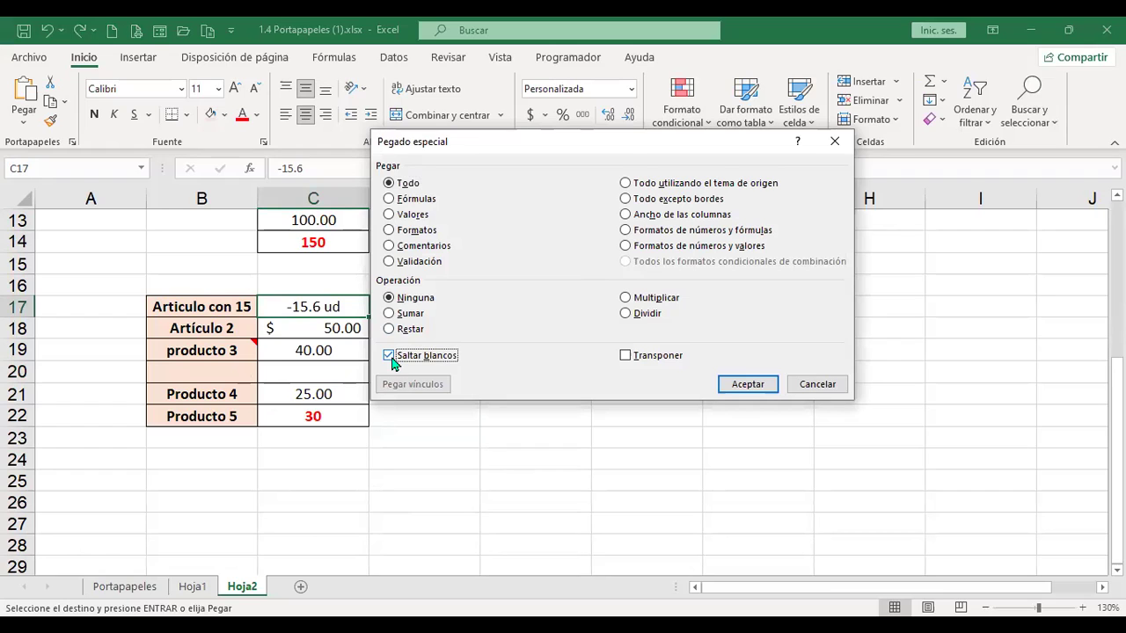
pyautogui.click(749, 385)
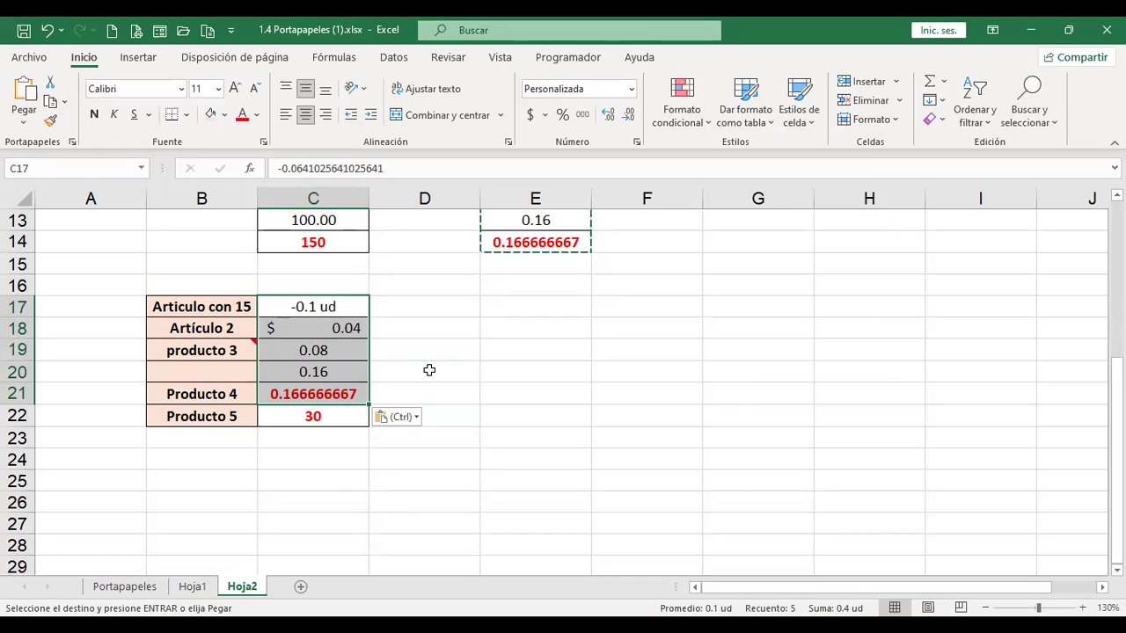
pyautogui.hotkey('ctrl', 'z')
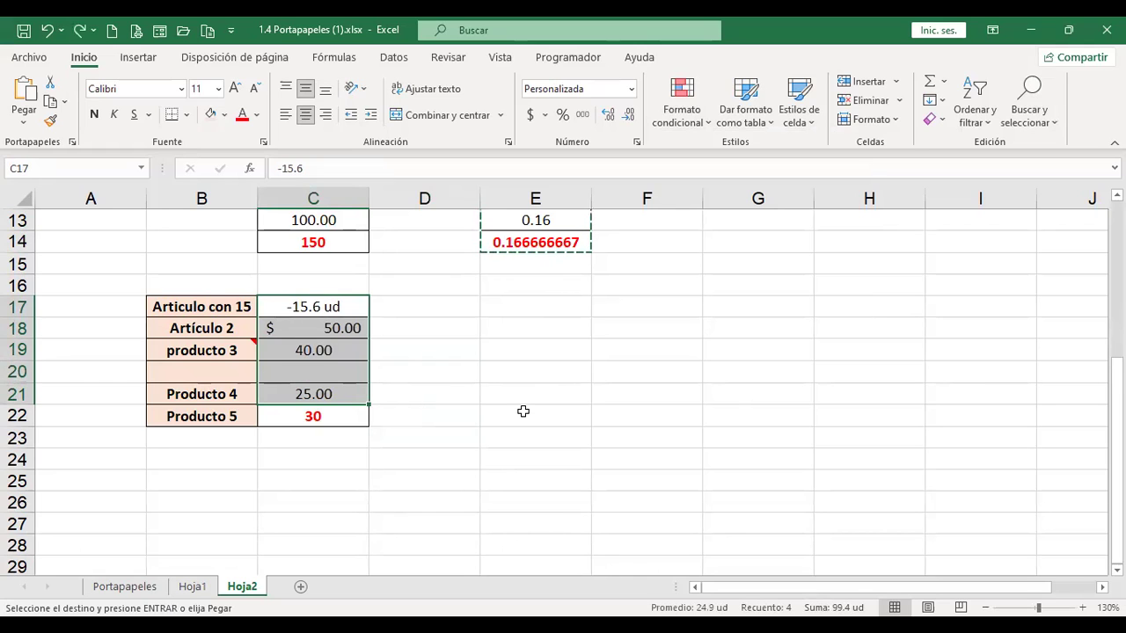
pyautogui.scroll(2, 522, 411)
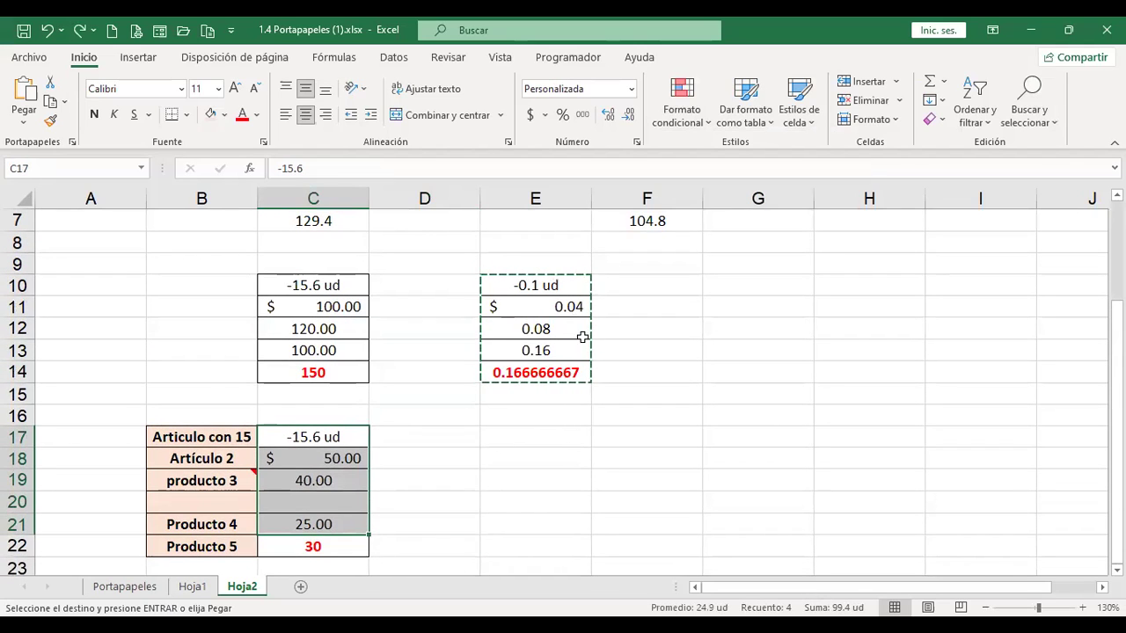
pyautogui.scroll(-2, 525, 308)
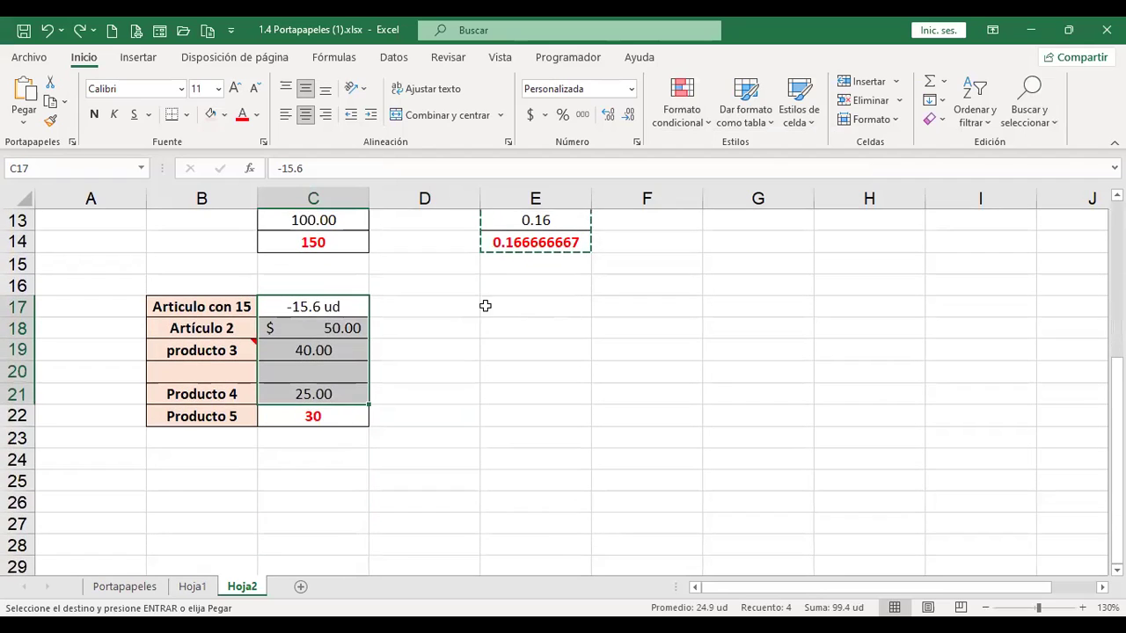
# - Paste the copied range E10:E14 over the product values starting at C17 with the Paste Special option Saltar blancos
pyautogui.click(327, 304)
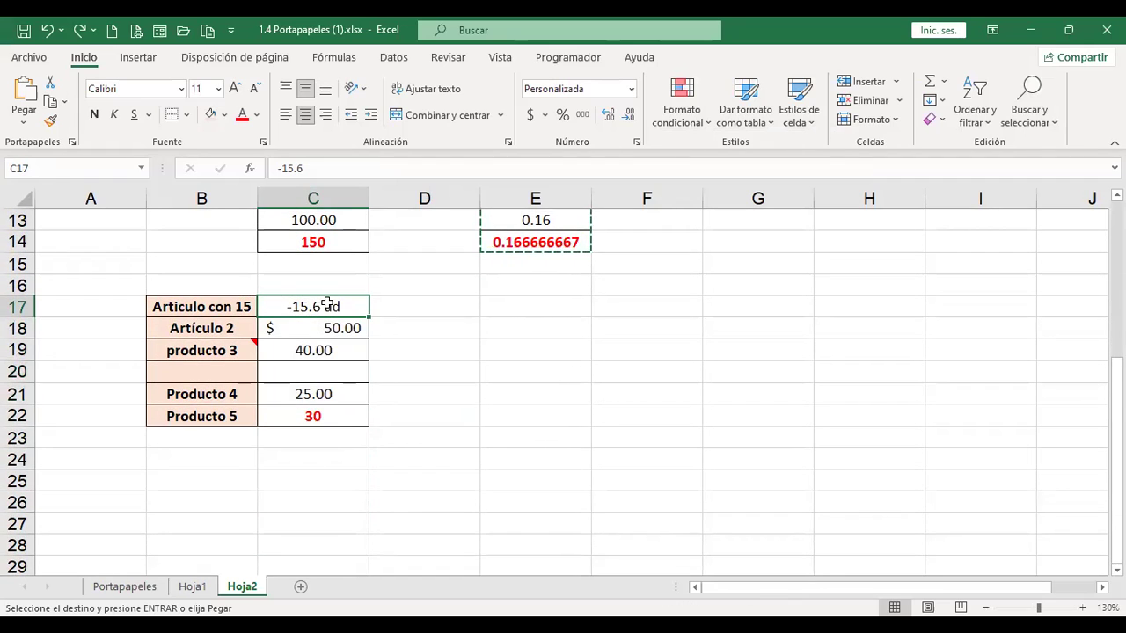
pyautogui.hotkey('ctrl', 'alt', 'v')
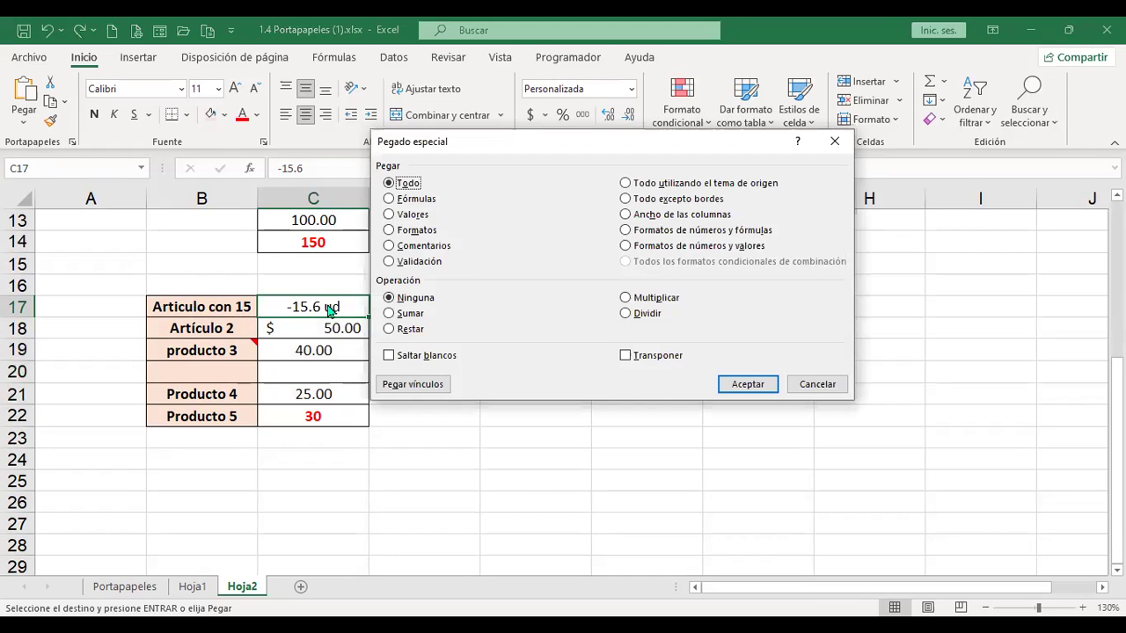
pyautogui.click(388, 356)
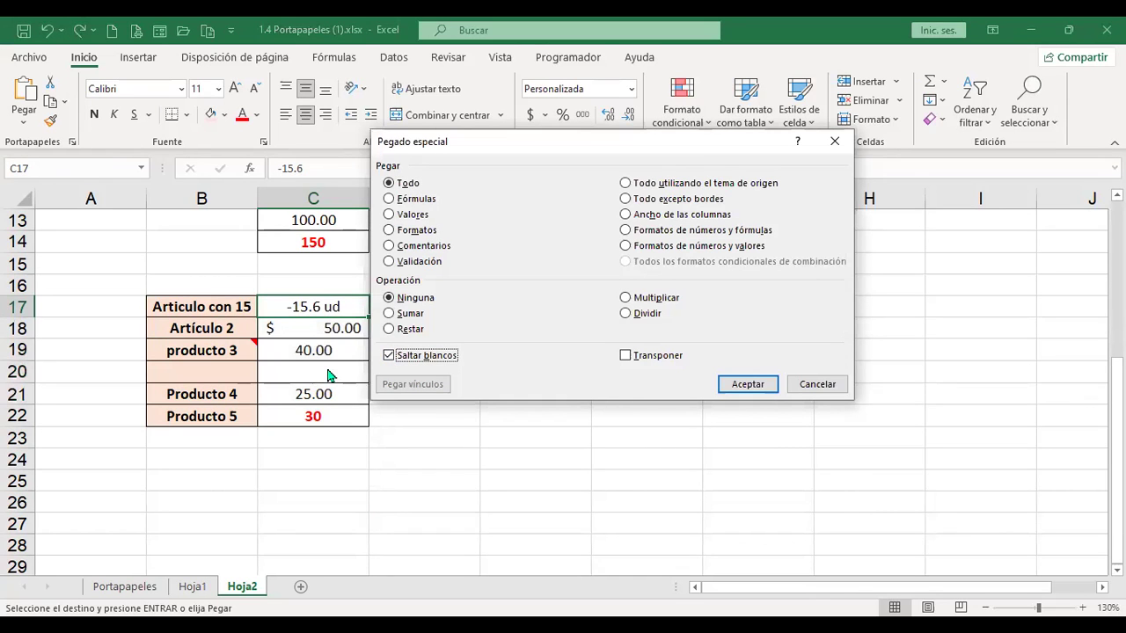
pyautogui.moveTo(470, 138); pyautogui.dragTo(690, 265)
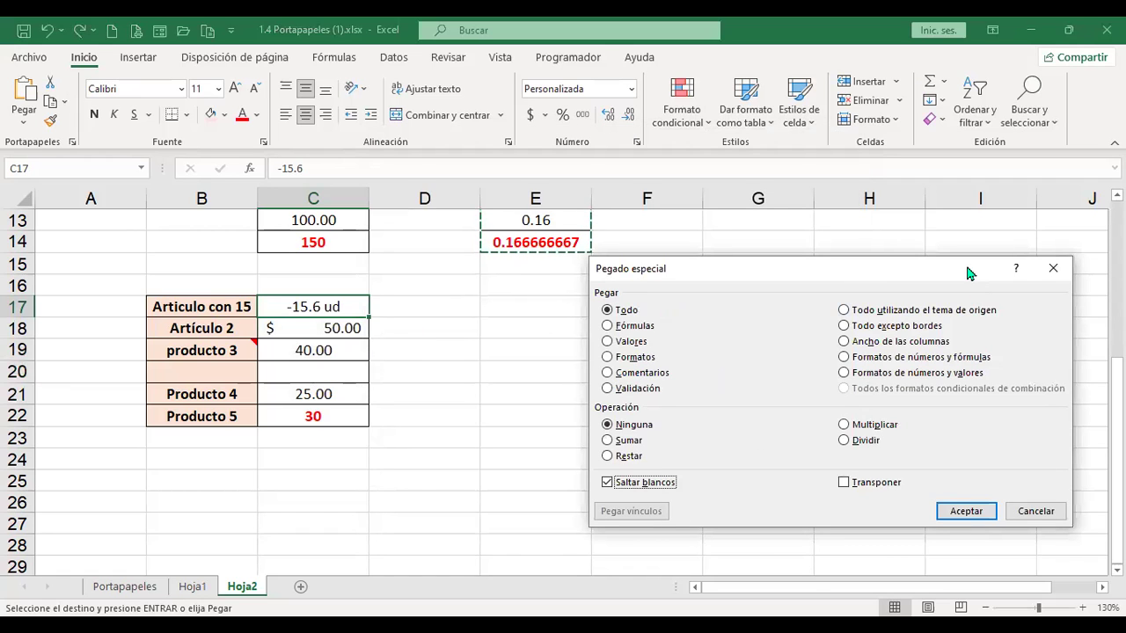
pyautogui.click(966, 511)
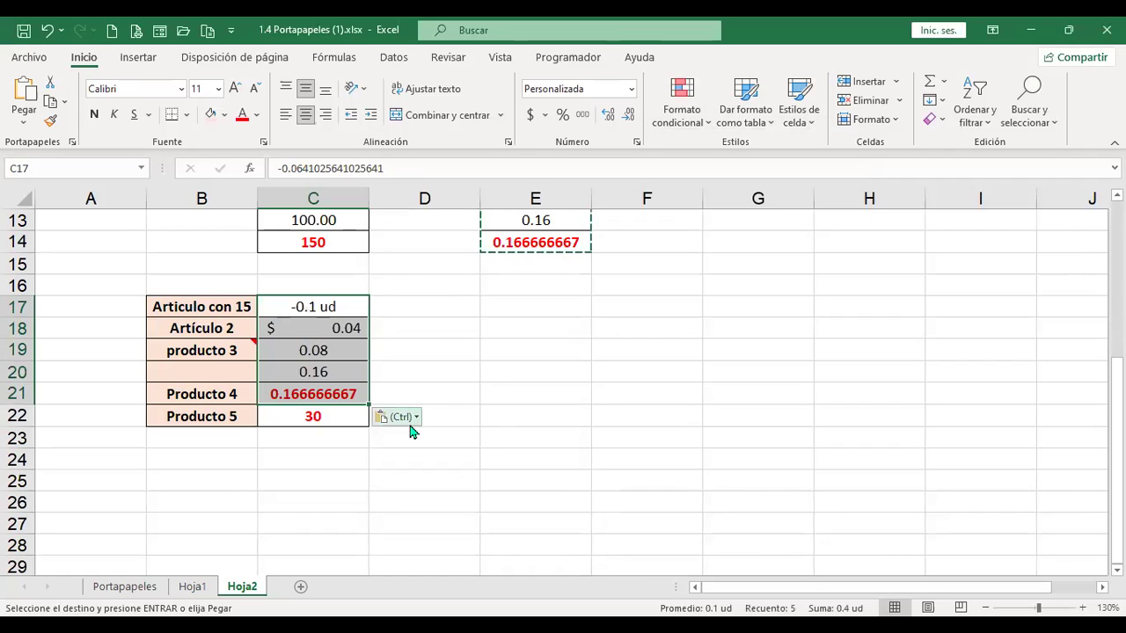
pyautogui.scroll(1, 362, 416)
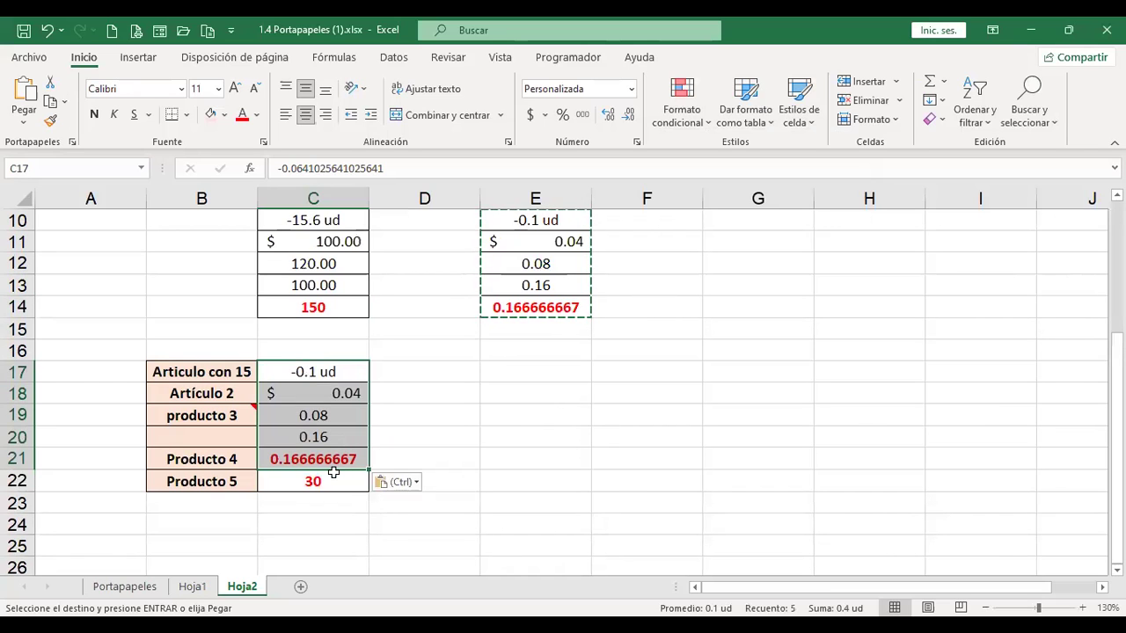
pyautogui.scroll(1, 468, 400)
pyautogui.scroll(-1, 469, 398)
pyautogui.scroll(1, 565, 220)
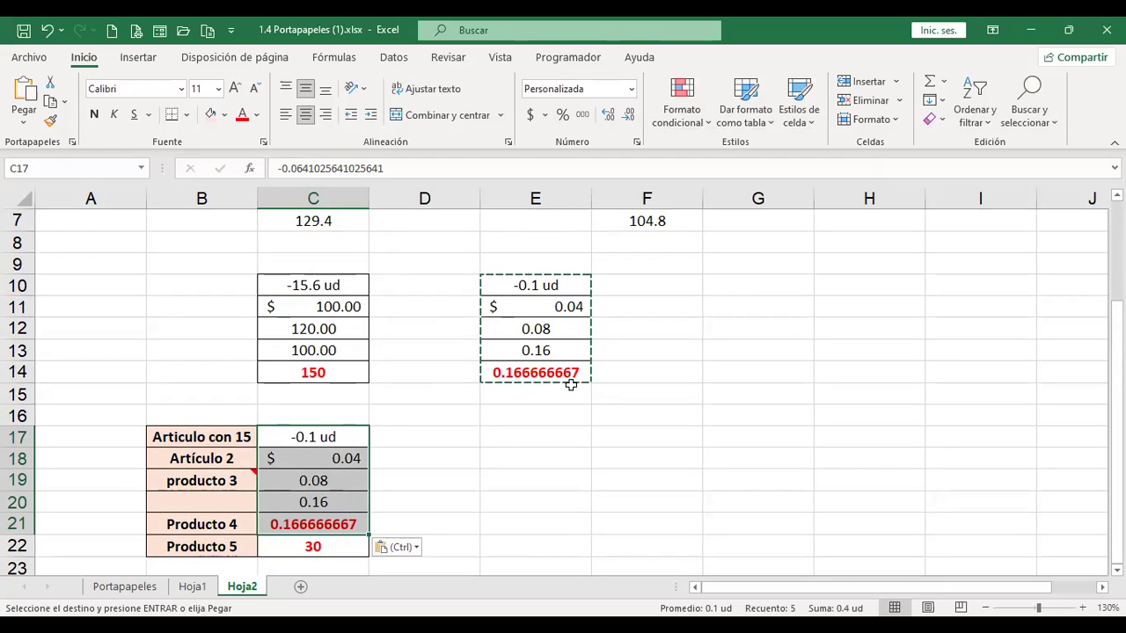
pyautogui.scroll(-1, 388, 426)
pyautogui.scroll(-2, 388, 426)
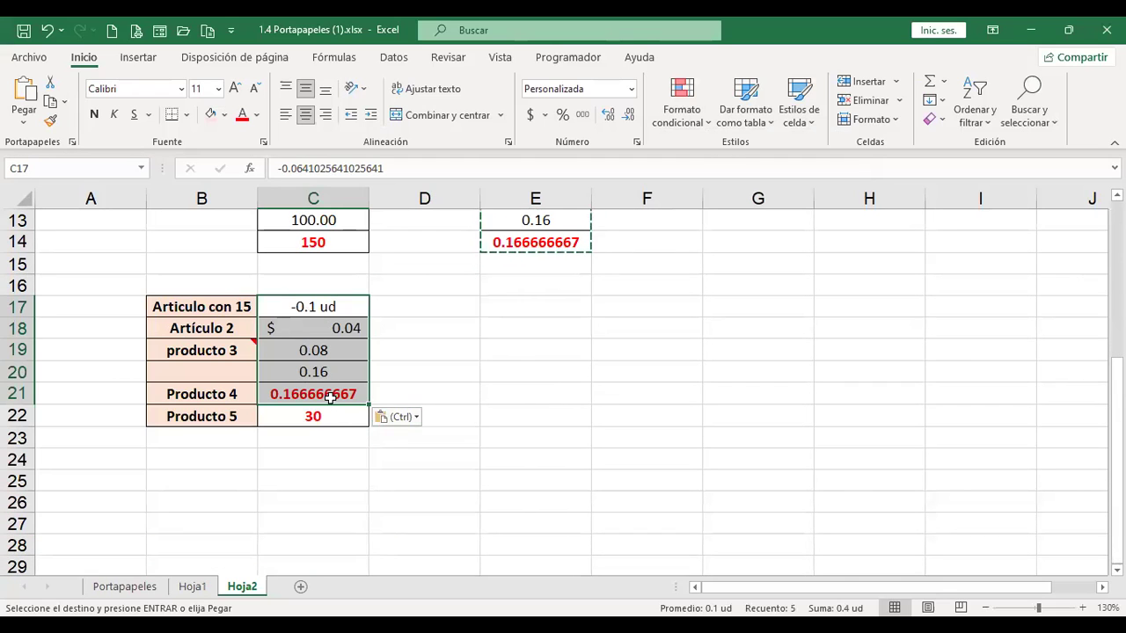
pyautogui.click(339, 371)
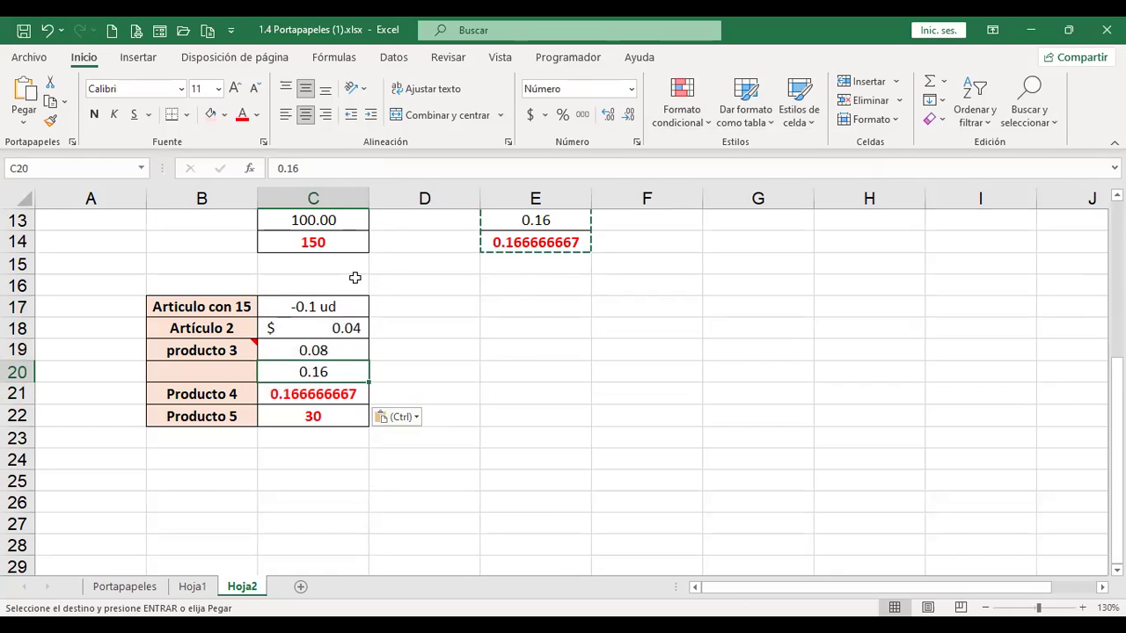
# - Paste the copied range E10:E14 at E17 as linked cells with the Paste Special option Pegar vínculos
pyautogui.click(533, 306)
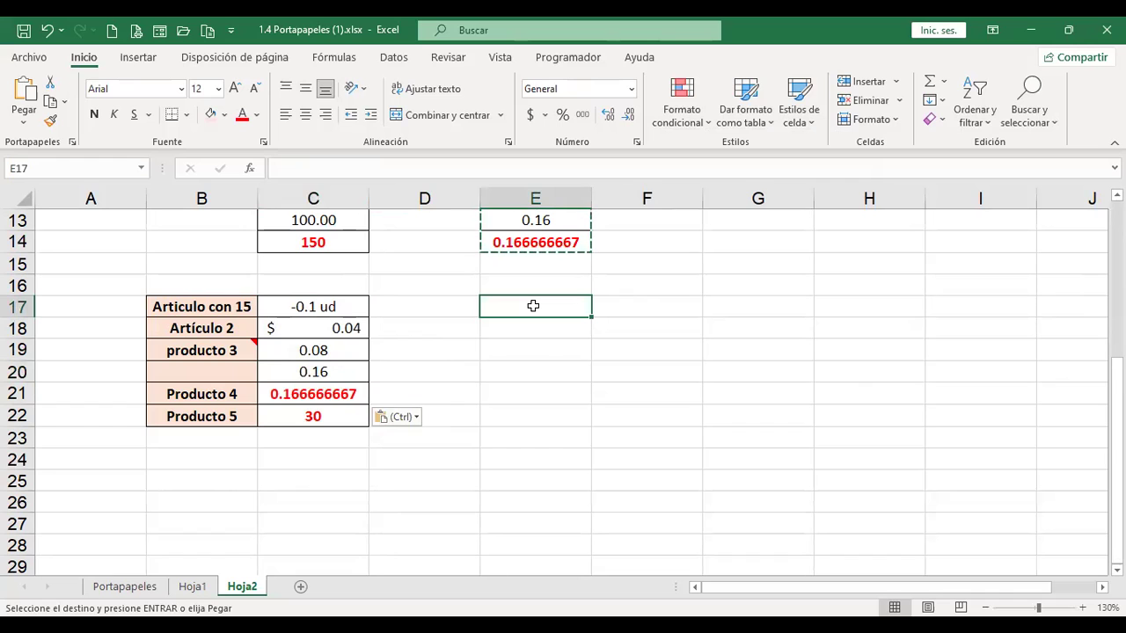
pyautogui.hotkey('ctrl', 'alt', 'v')
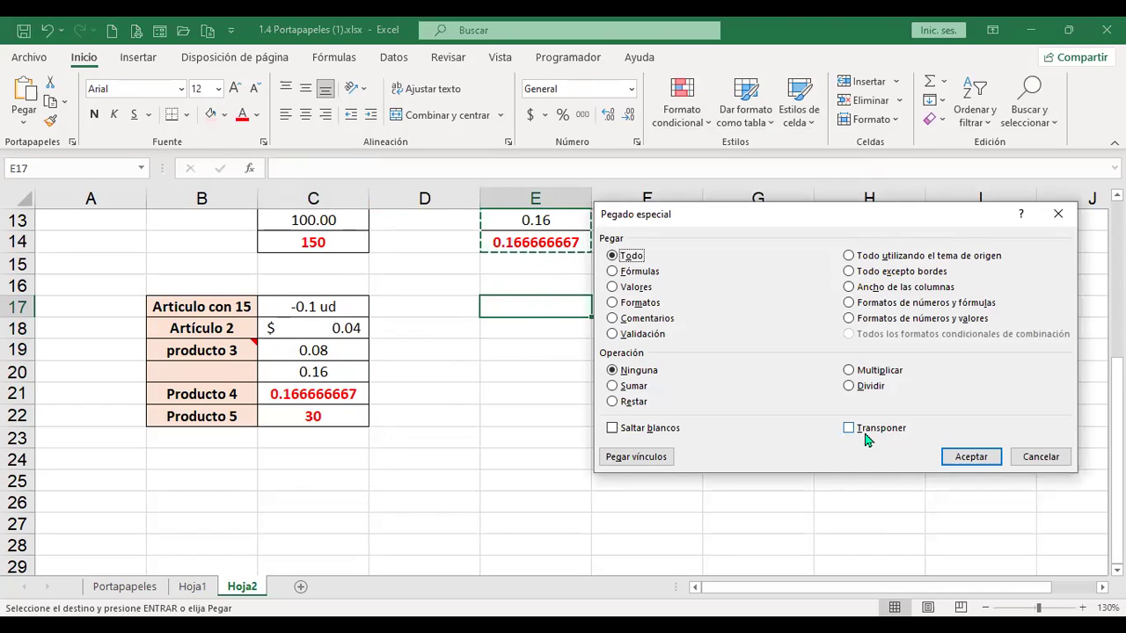
pyautogui.click(652, 458)
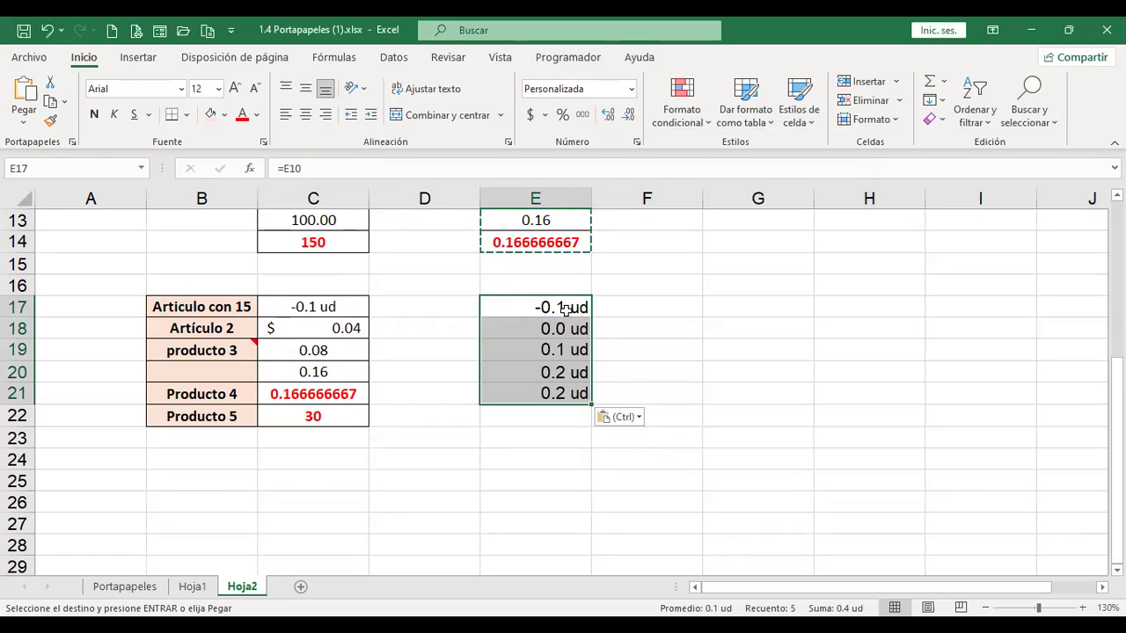
pyautogui.click(563, 307)
pyautogui.scroll(1, 686, 361)
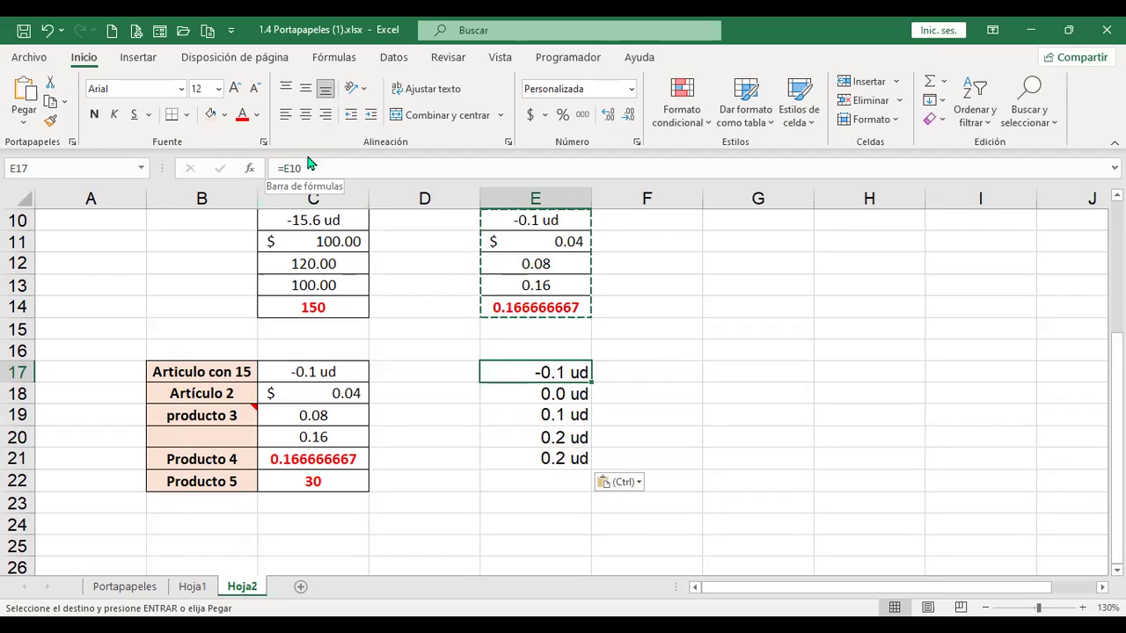
pyautogui.scroll(1, 868, 357)
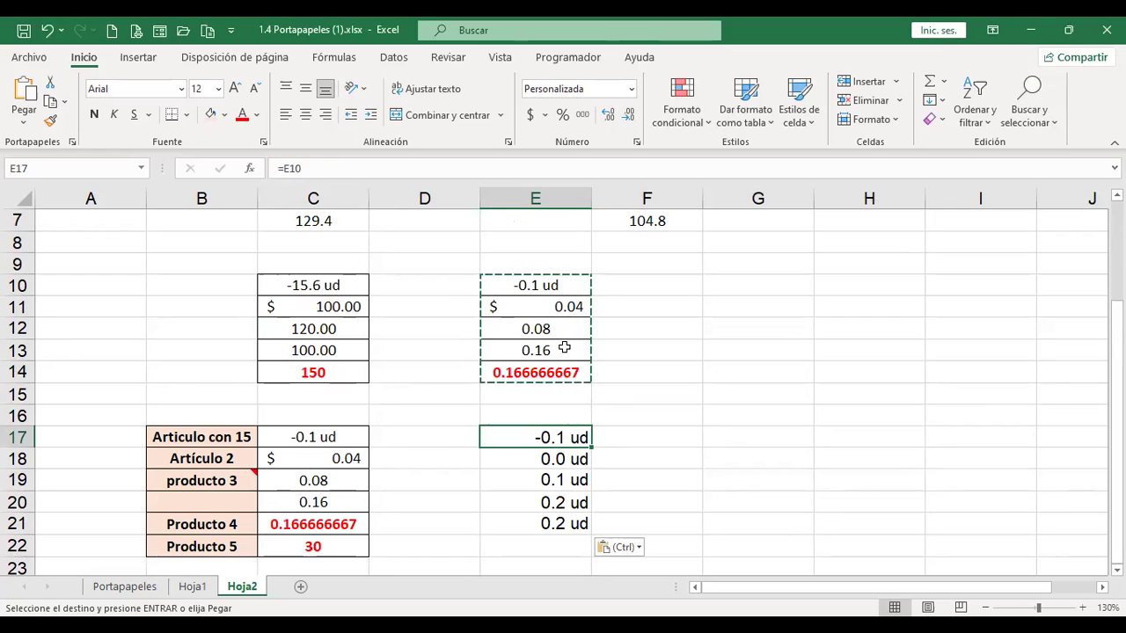
pyautogui.scroll(-1, 558, 348)
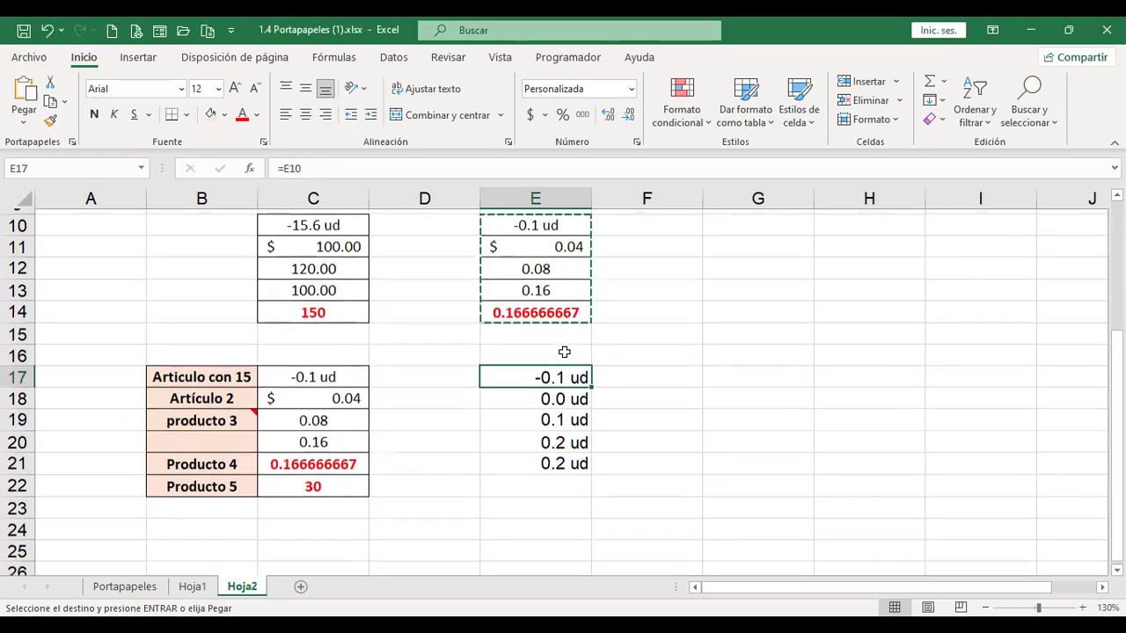
# - Increase the number format of the linked cells E17:E21 to three decimal places
pyautogui.moveTo(544, 372); pyautogui.dragTo(530, 454)
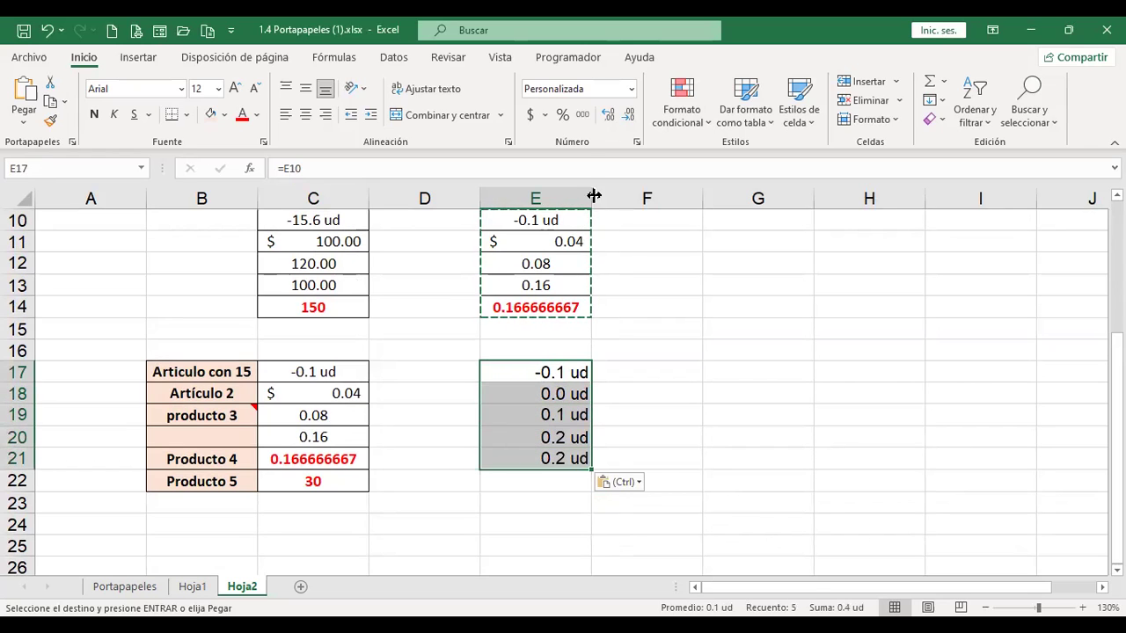
pyautogui.click(607, 115)
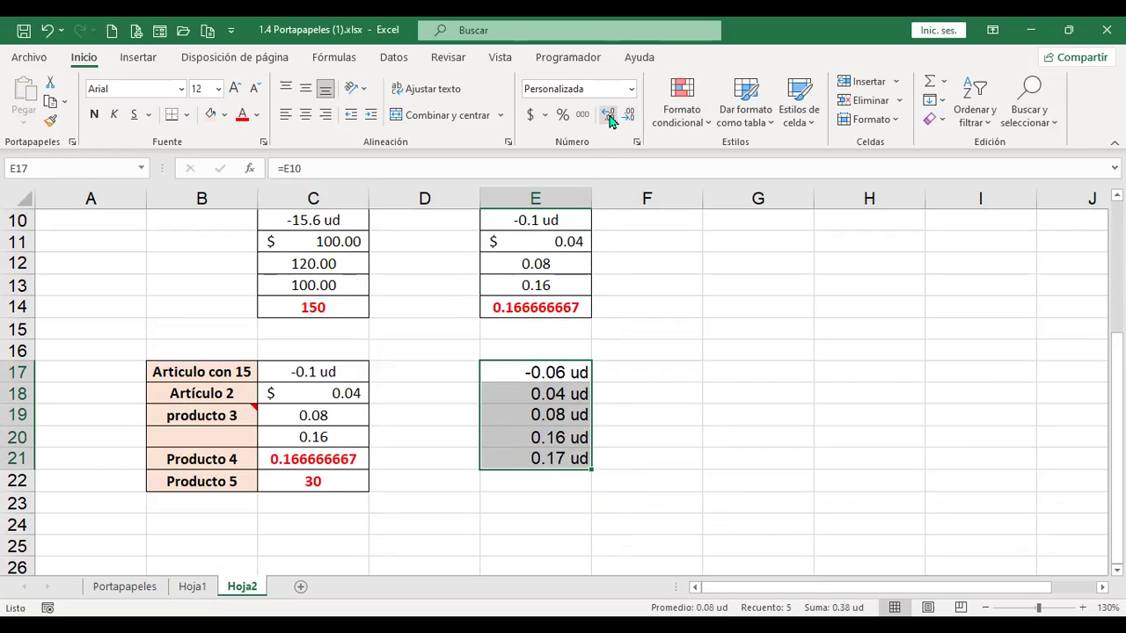
pyautogui.click(608, 116)
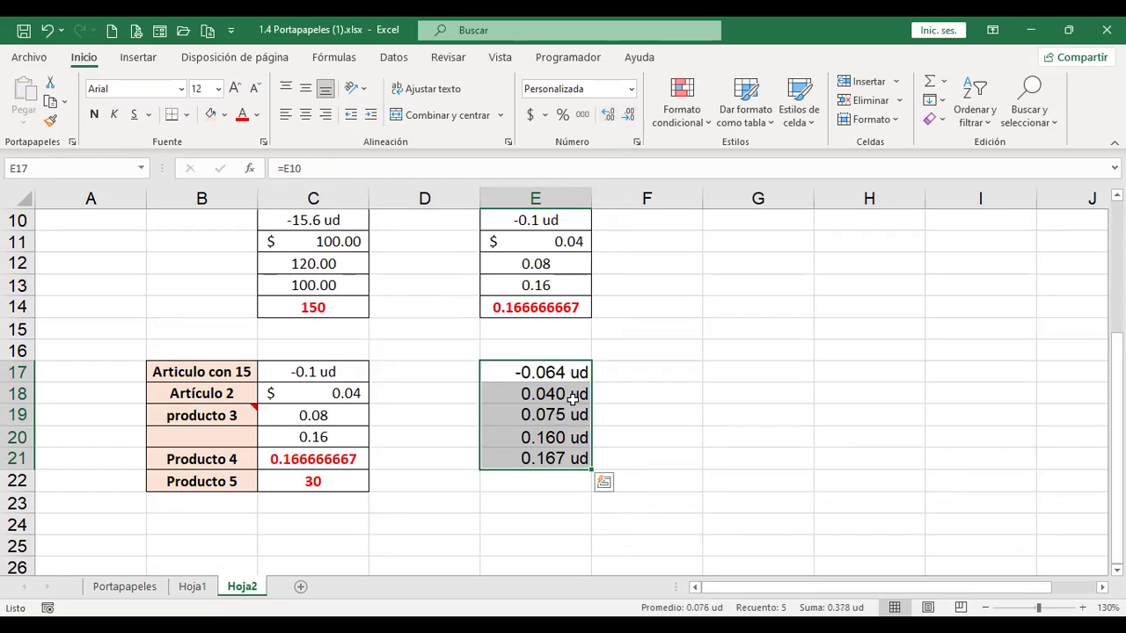
# - Examine the link formulas in cells E17 to E21 against their source cells, and review the tables above
pyautogui.click(562, 396)
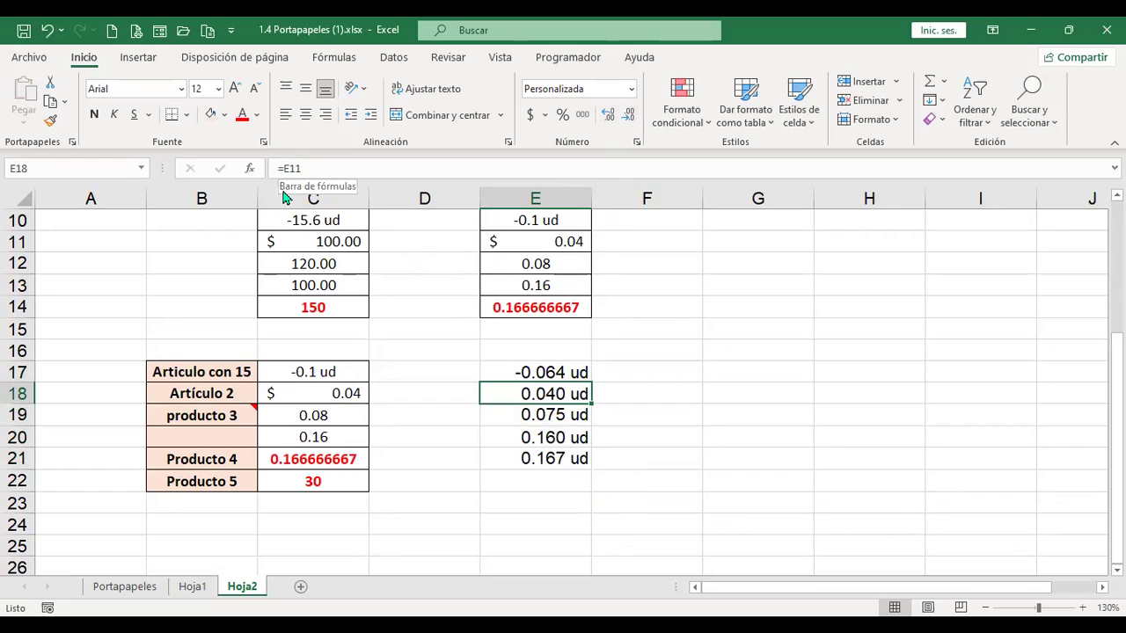
pyautogui.click(533, 371)
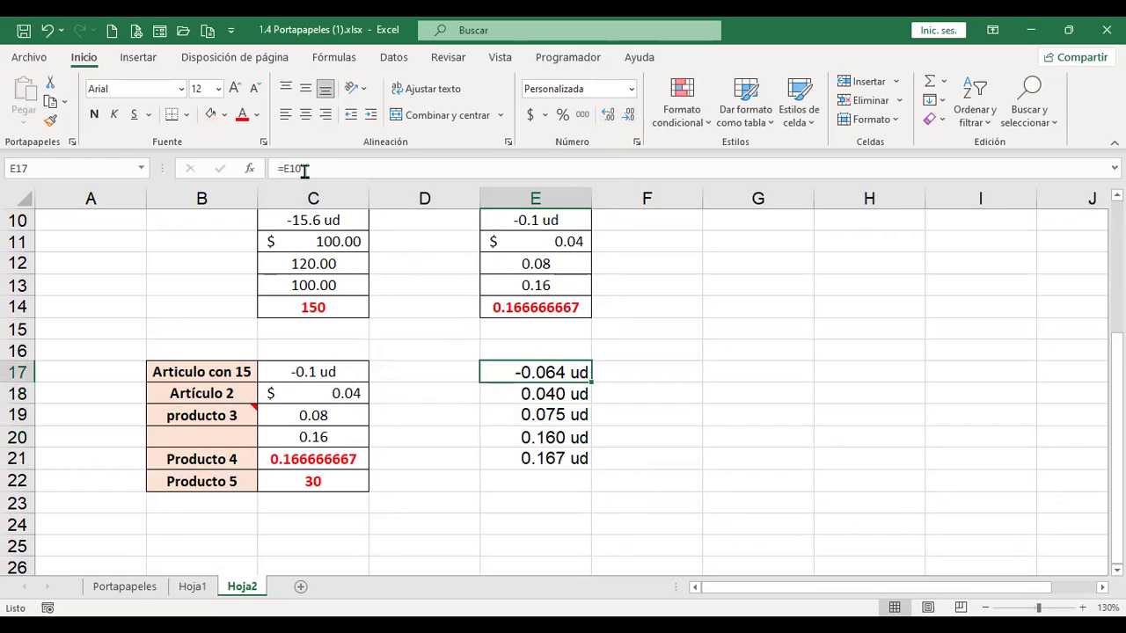
pyautogui.click(540, 394)
pyautogui.click(542, 415)
pyautogui.click(543, 437)
pyautogui.click(545, 456)
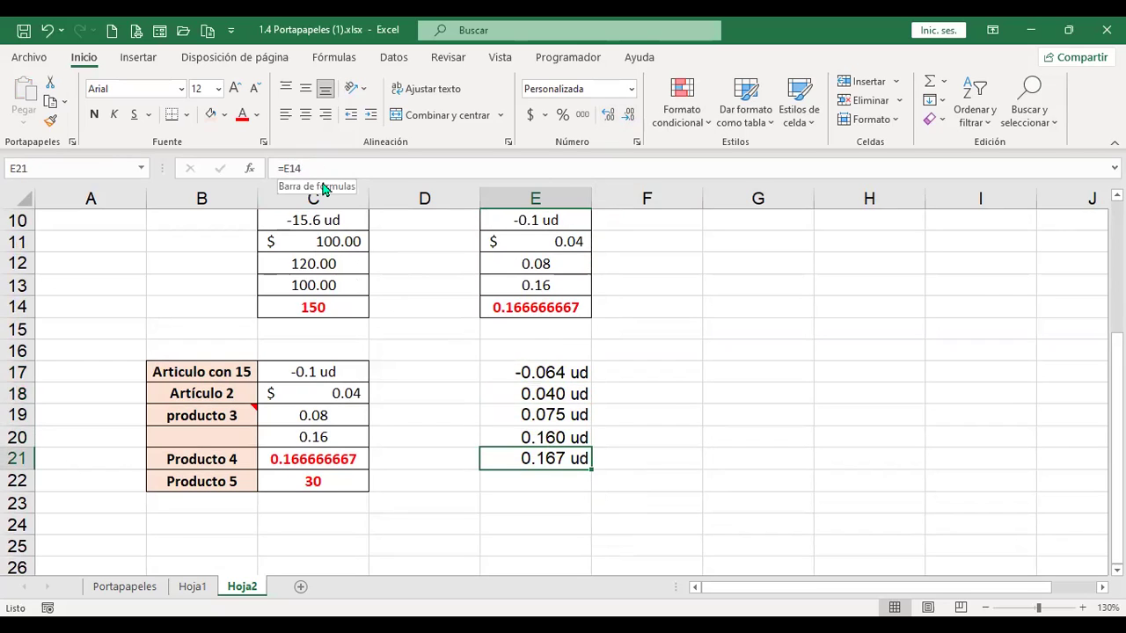
pyautogui.click(779, 434)
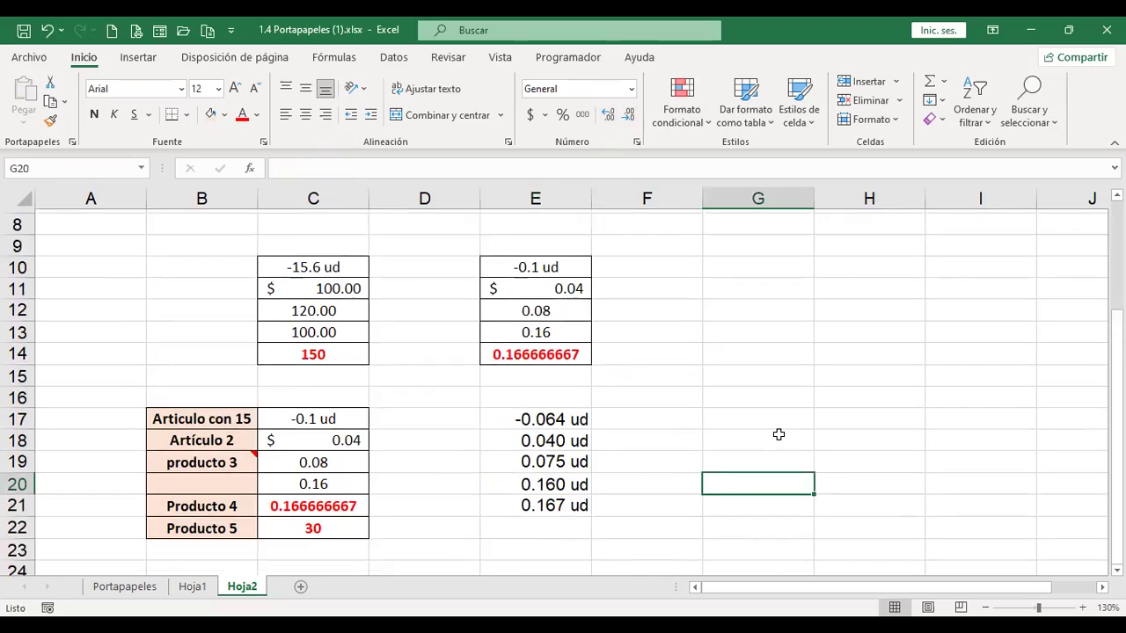
pyautogui.scroll(3, 778, 435)
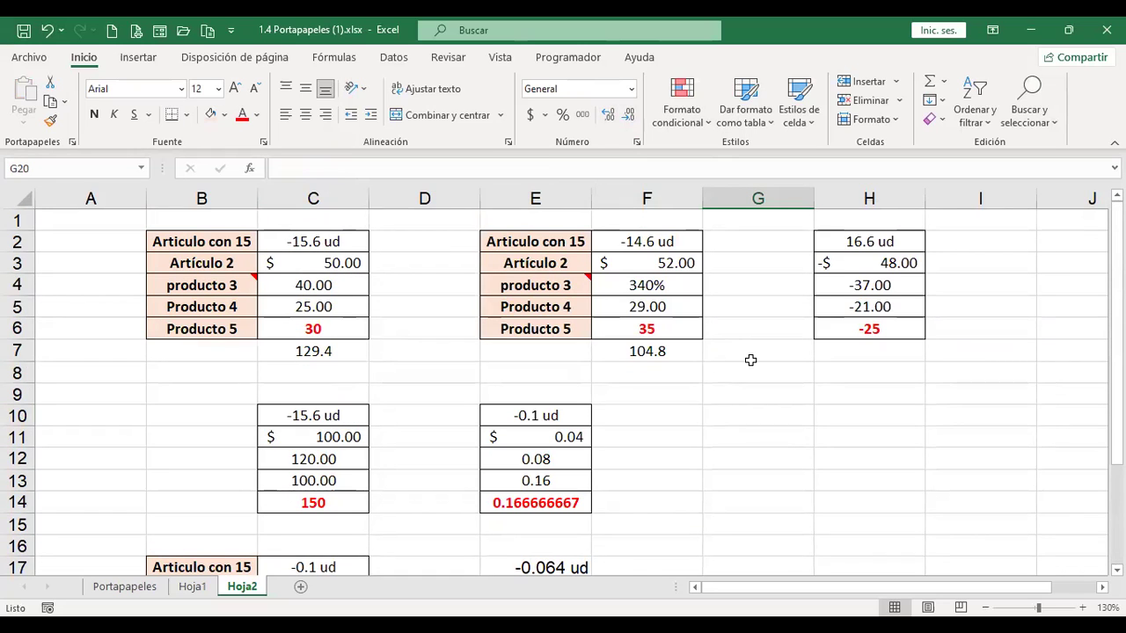
pyautogui.click(762, 400)
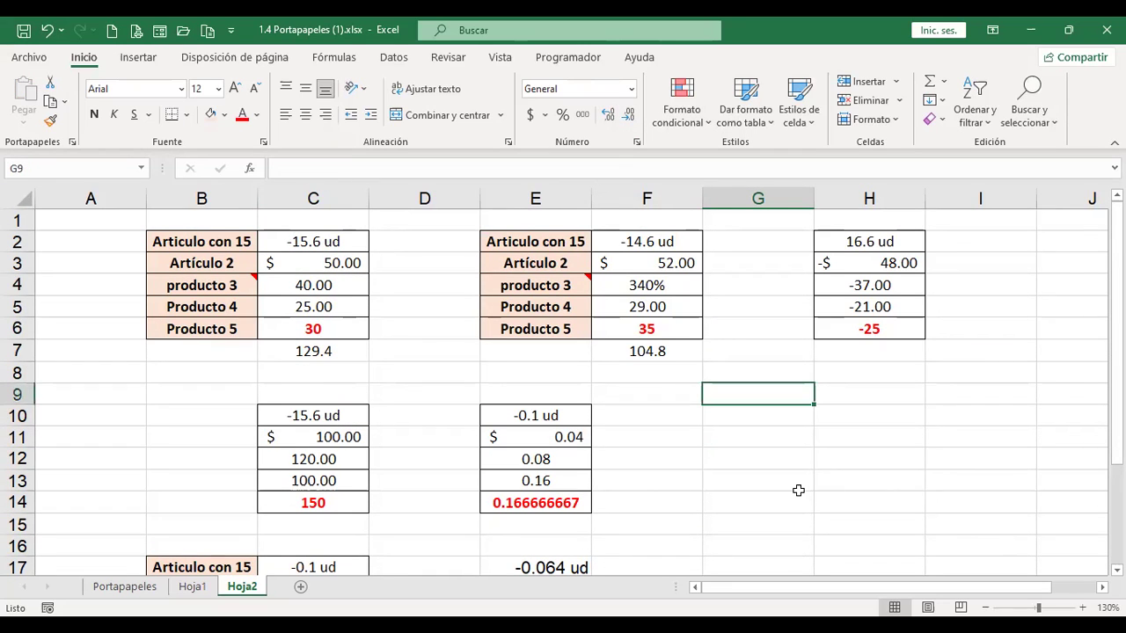